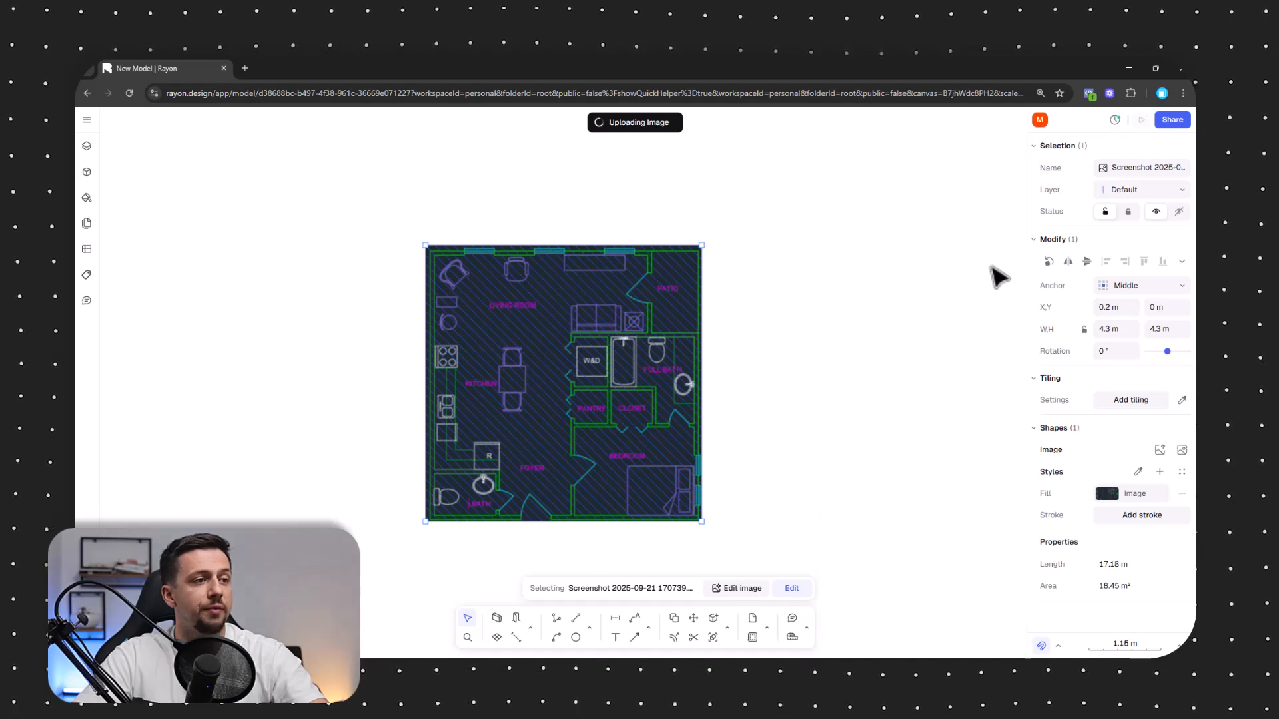
Inspect the imported floor plan image and check its size in the model
{"action": "left_click", "coordinate": [861, 445]}
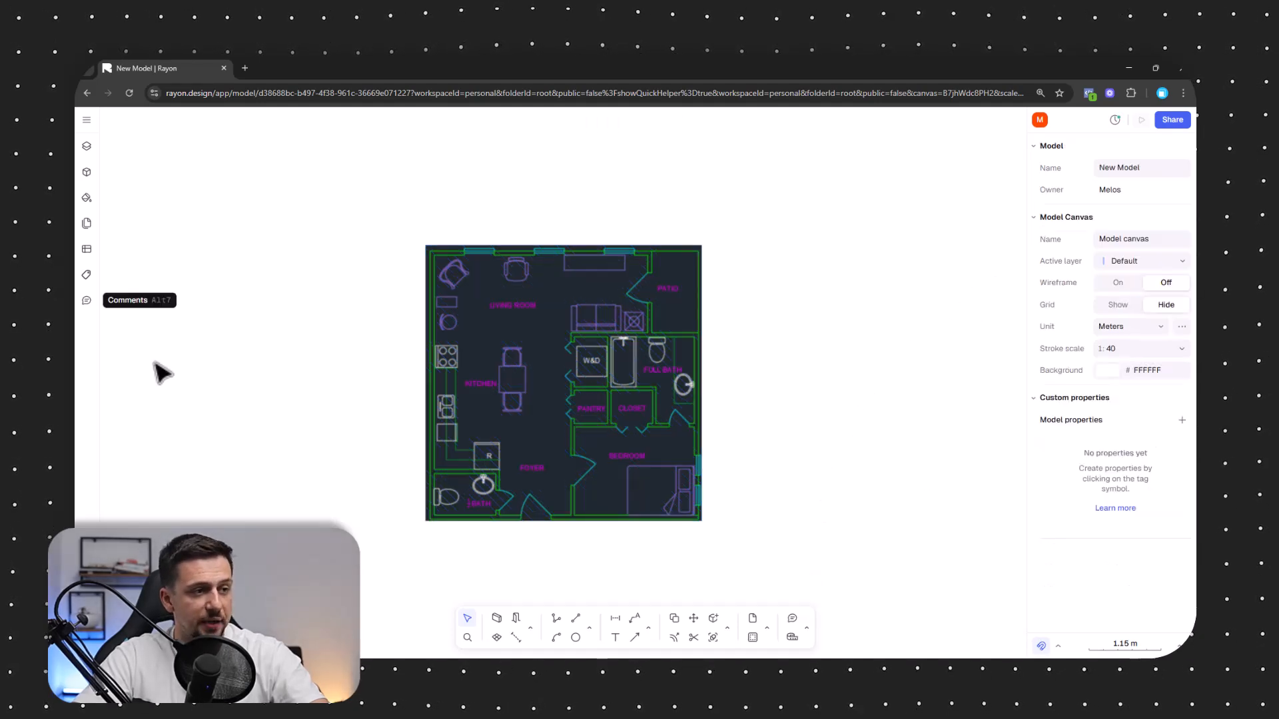
{"action": "scroll", "coordinate": [572, 526], "scroll_direction": "up", "scroll_amount": 8}
{"action": "scroll", "coordinate": [572, 526], "scroll_direction": "down", "scroll_amount": 8}
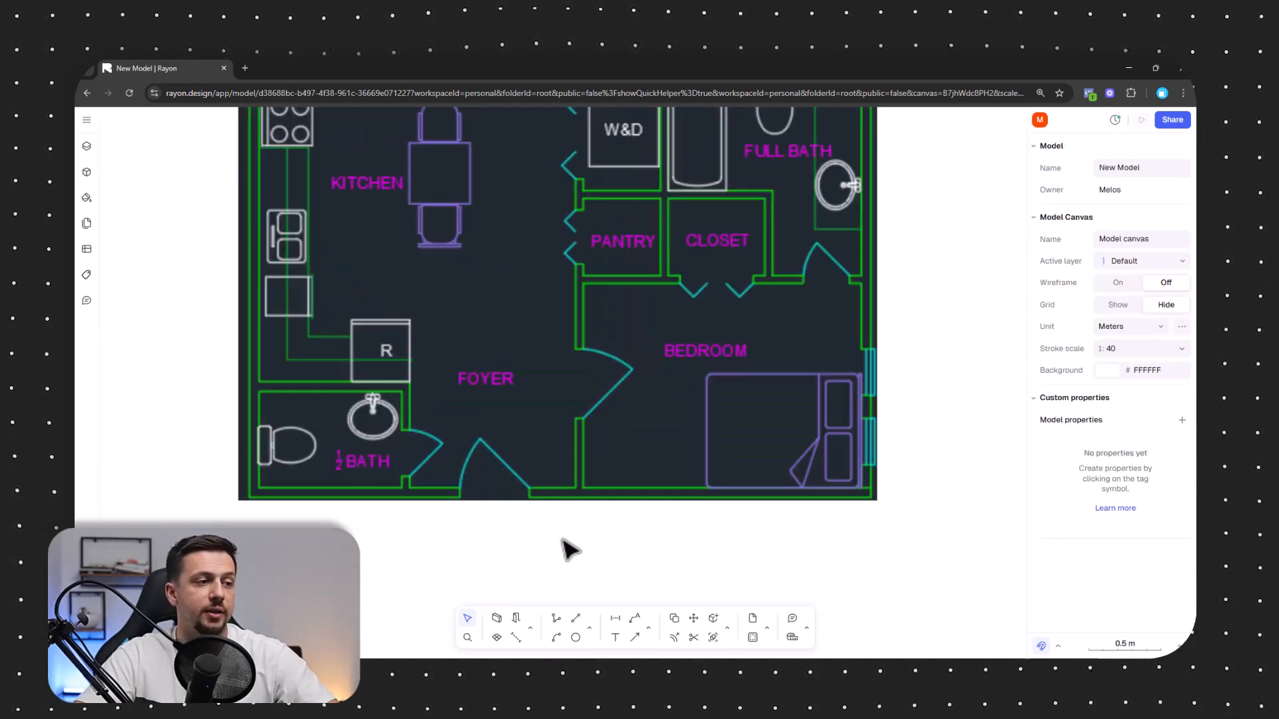
{"action": "scroll", "coordinate": [605, 499], "scroll_direction": "up", "scroll_amount": 2}
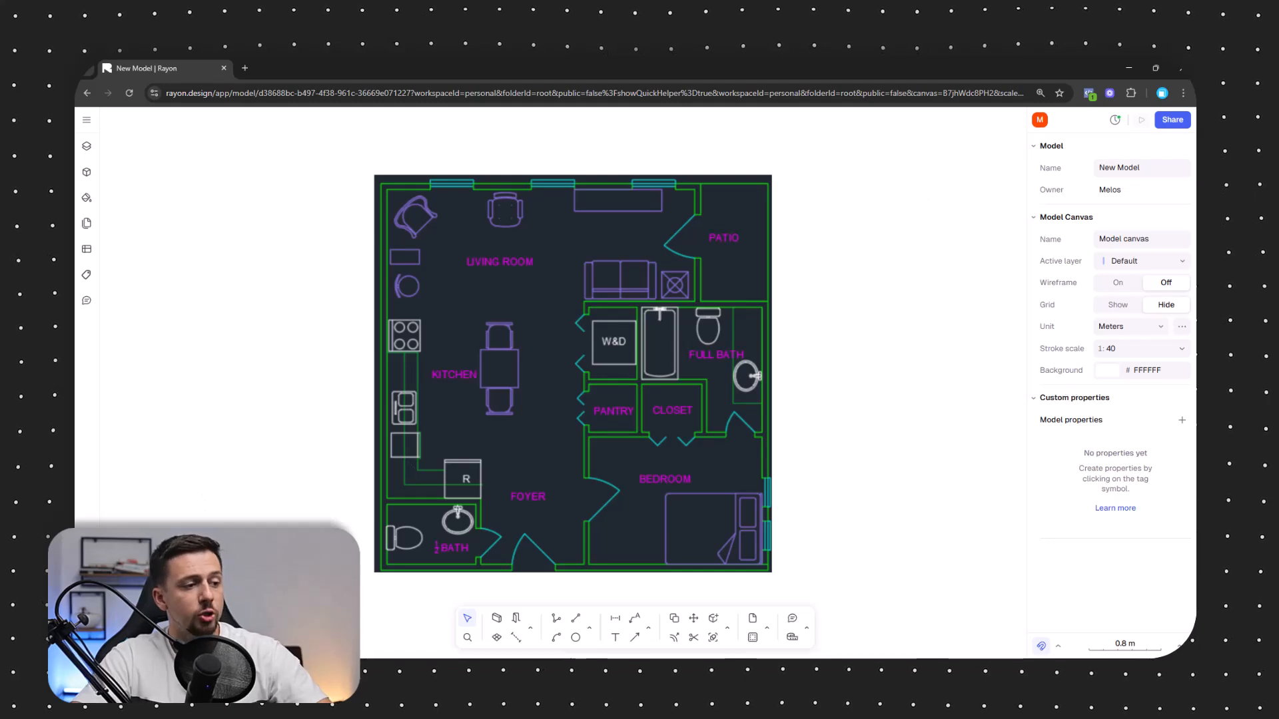
{"action": "middle_click_drag", "start_coordinate": [631, 570], "coordinate": [699, 547]}
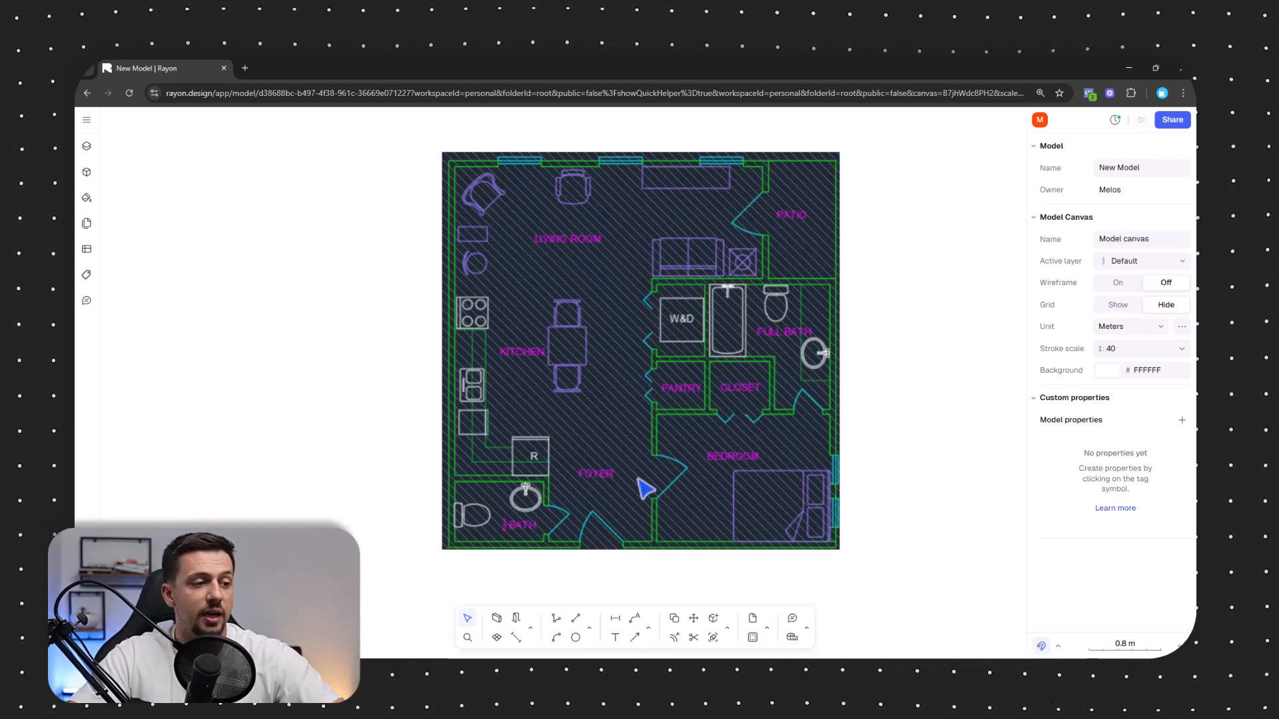
{"action": "left_click", "coordinate": [605, 533]}
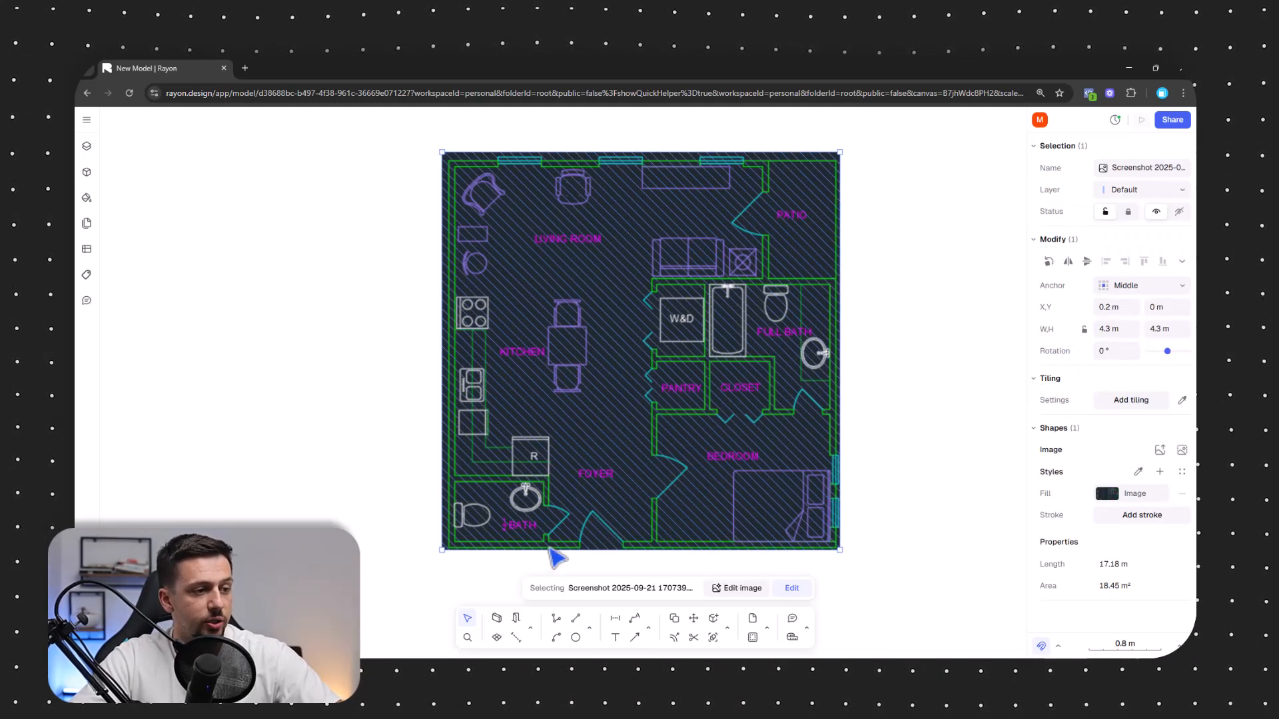
{"action": "scroll", "coordinate": [579, 547], "scroll_direction": "up", "scroll_amount": 3}
{"action": "scroll", "coordinate": [589, 541], "scroll_direction": "down", "scroll_amount": 3}
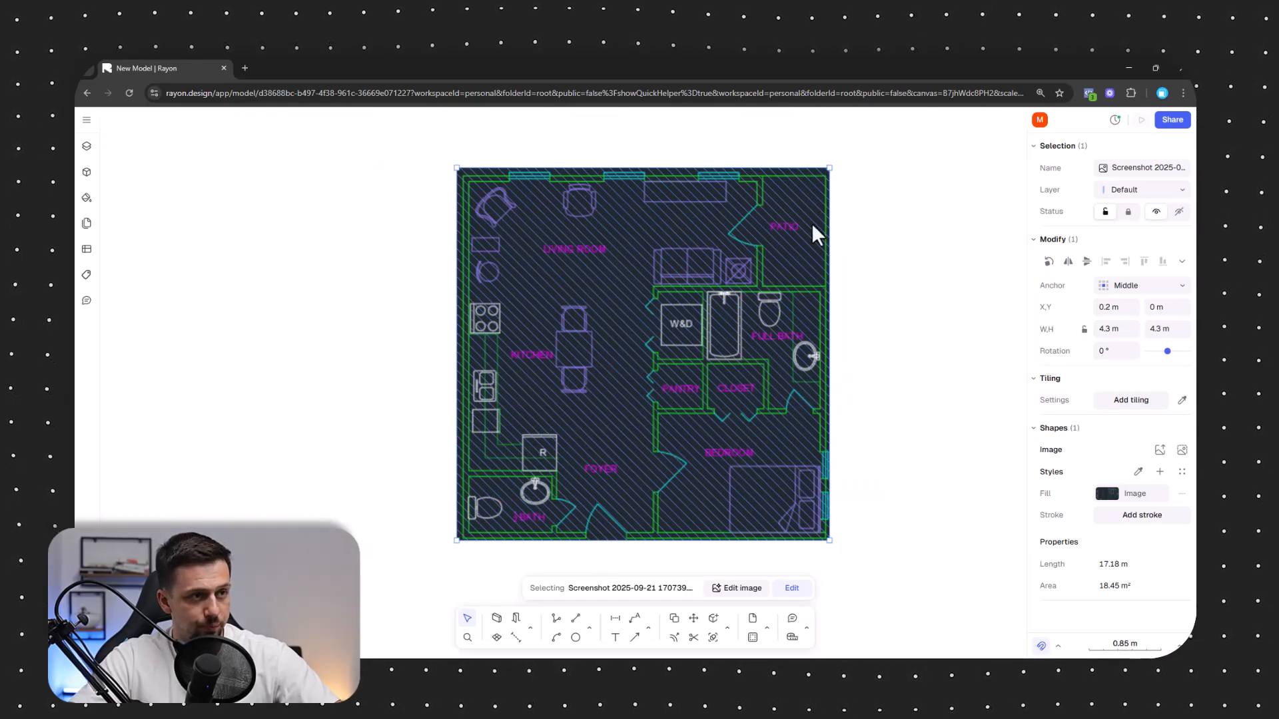
Draw a vertical 0.9 m reference line from the lower jamb of the bedroom door opening
{"action": "scroll", "coordinate": [794, 433], "scroll_direction": "up", "scroll_amount": 2}
{"action": "middle_click_drag", "start_coordinate": [595, 442], "coordinate": [634, 426]}
{"action": "scroll", "coordinate": [672, 350], "scroll_direction": "up", "scroll_amount": 2}
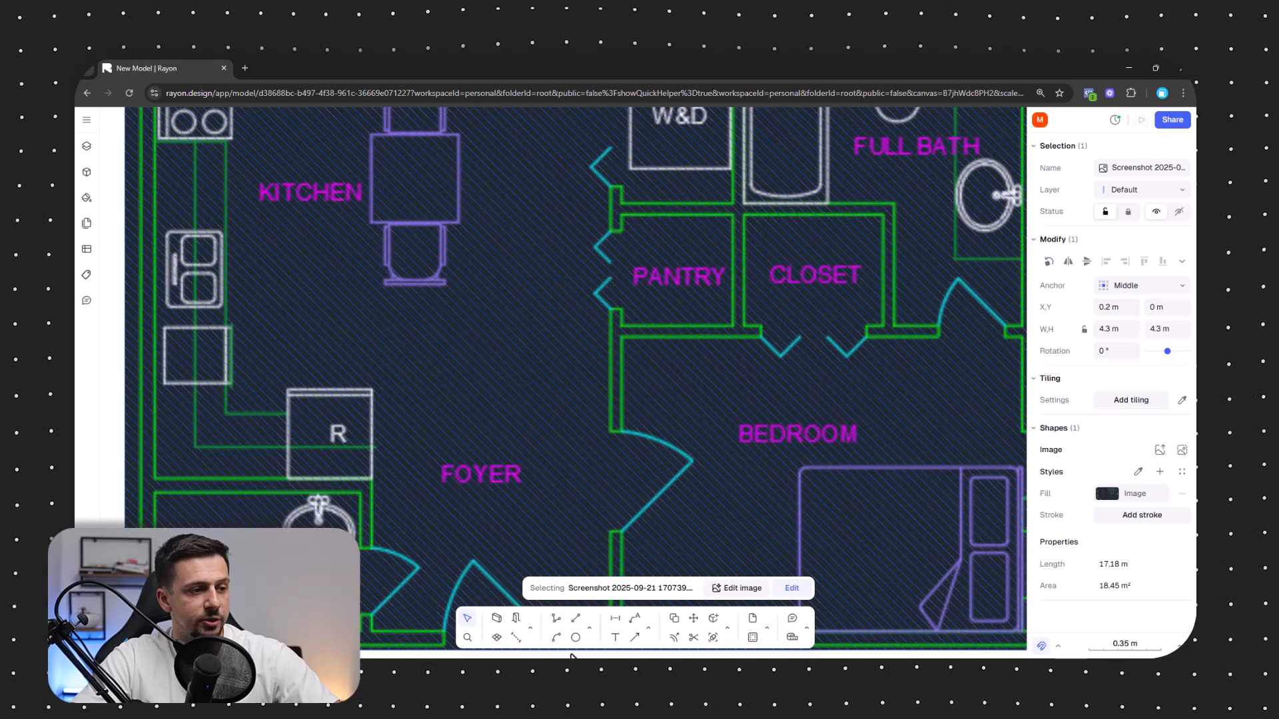
{"action": "left_click", "coordinate": [577, 619]}
{"action": "middle_click_drag", "start_coordinate": [628, 486], "coordinate": [630, 475]}
{"action": "left_click", "coordinate": [625, 518]}
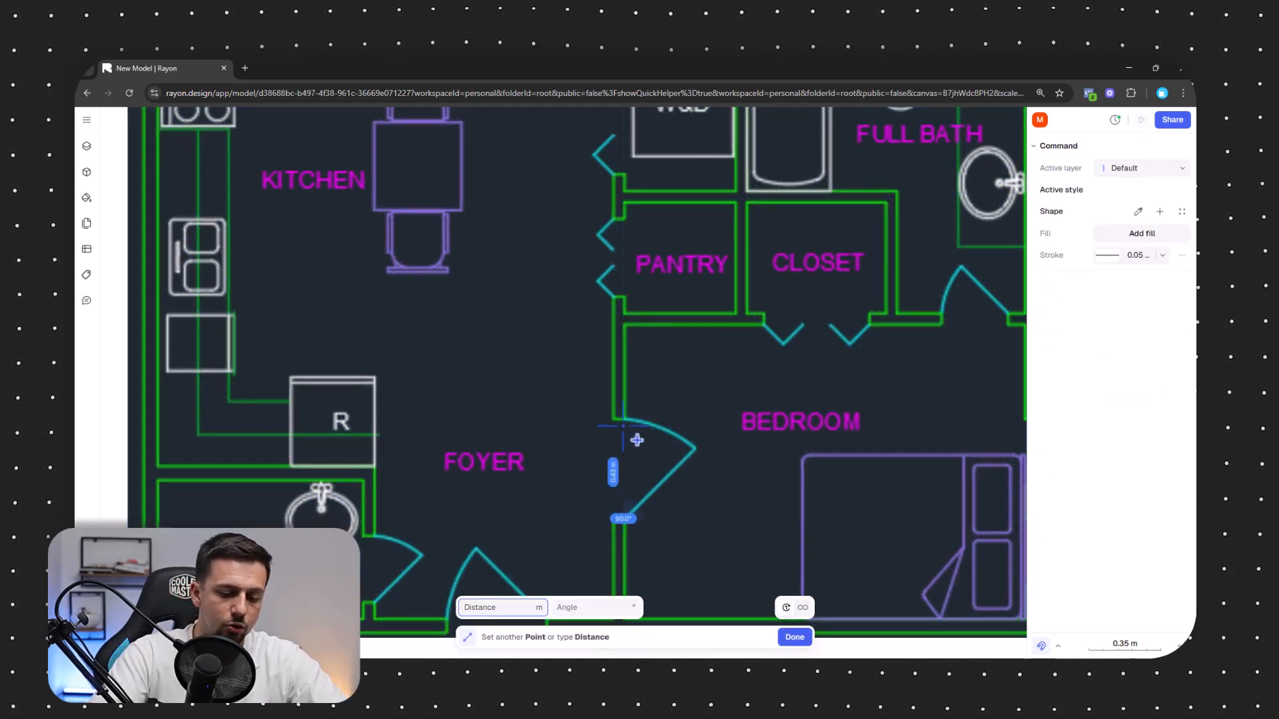
{"action": "key", "text": "Tab"}
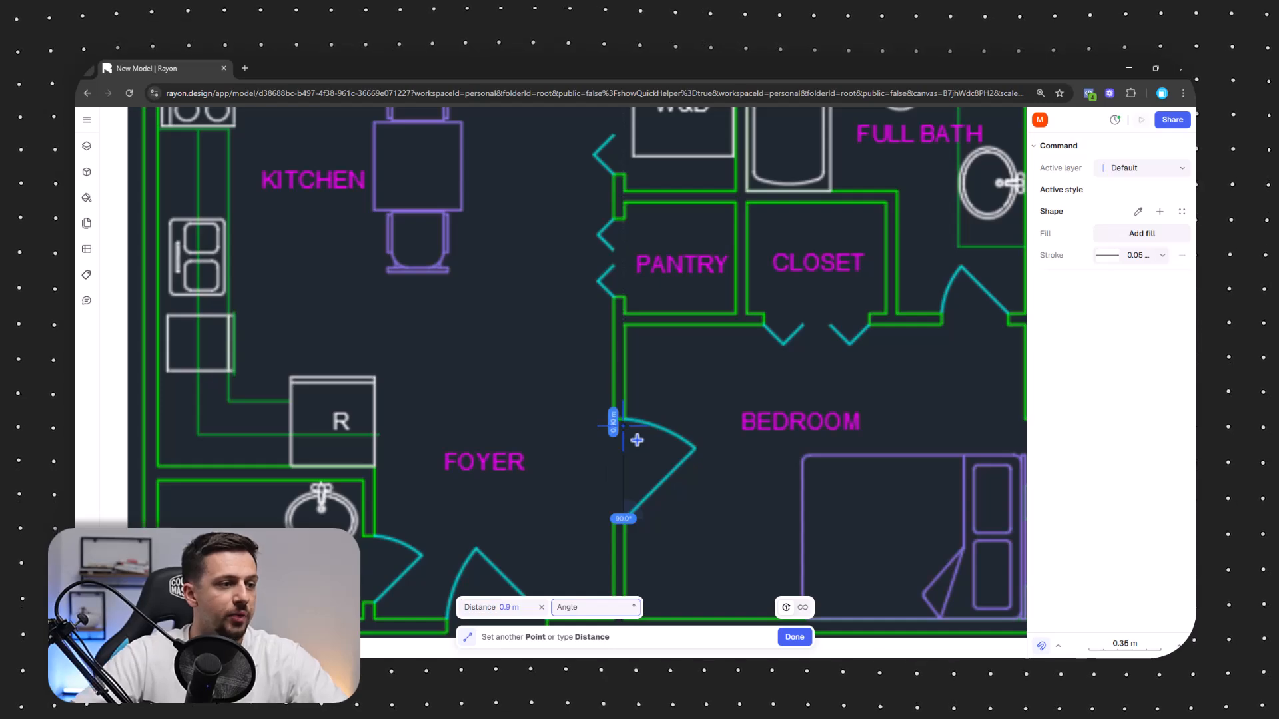
{"action": "scroll", "coordinate": [639, 427], "scroll_direction": "up", "scroll_amount": 5}
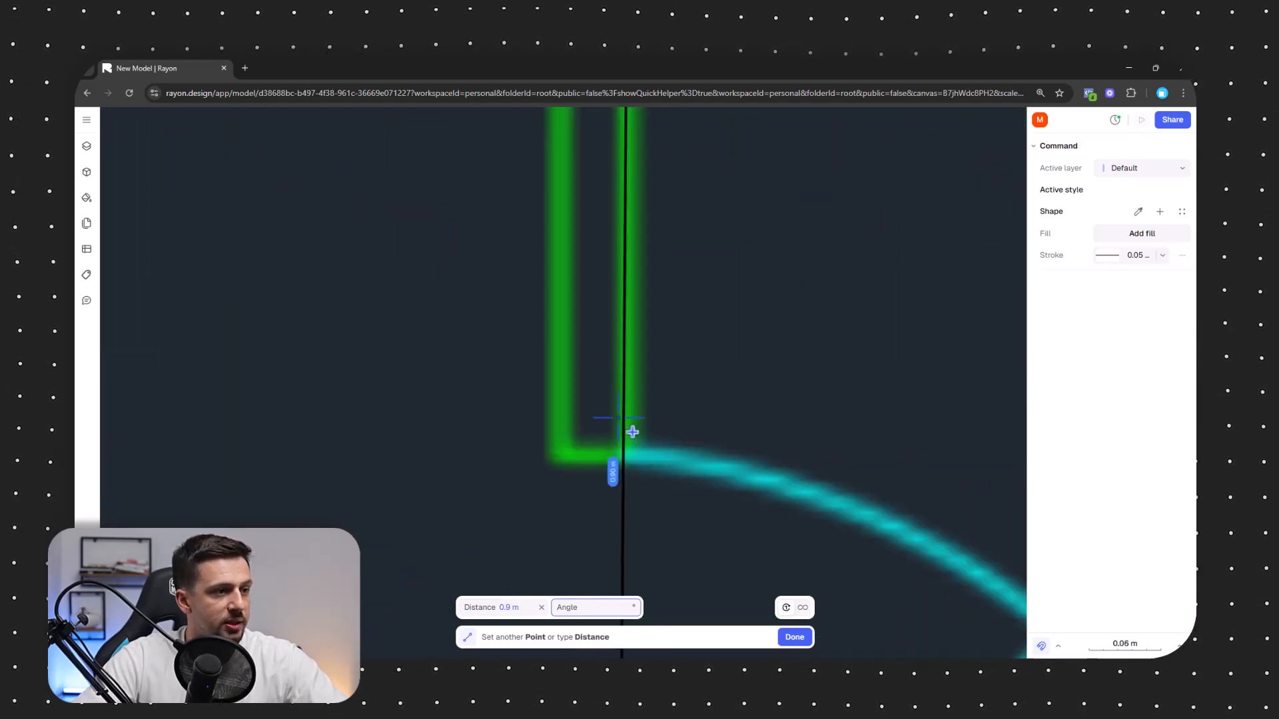
{"action": "scroll", "coordinate": [638, 427], "scroll_direction": "down", "scroll_amount": 5}
{"action": "key", "text": "Return"}
{"action": "scroll", "coordinate": [625, 399], "scroll_direction": "down", "scroll_amount": 5}
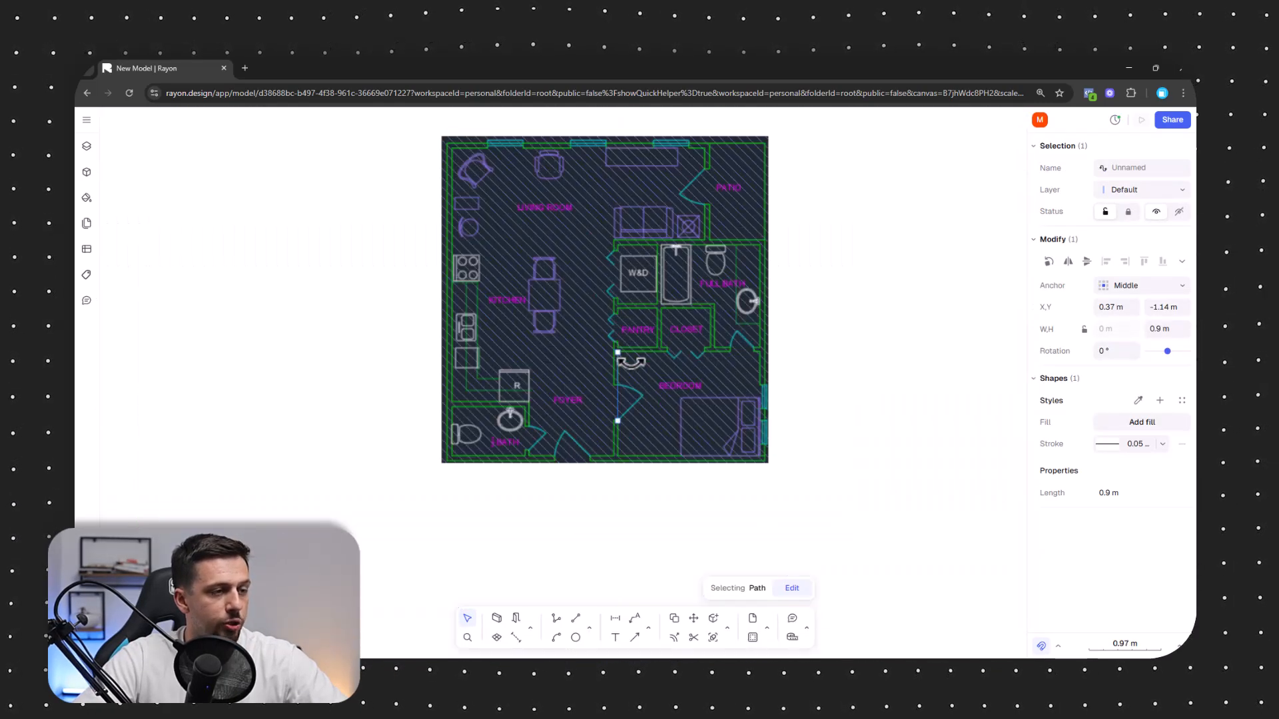
Scale the floor plan image from the bedroom door's lower jamb so the door opening matches the 0.9 m reference line
{"action": "left_click", "coordinate": [691, 279]}
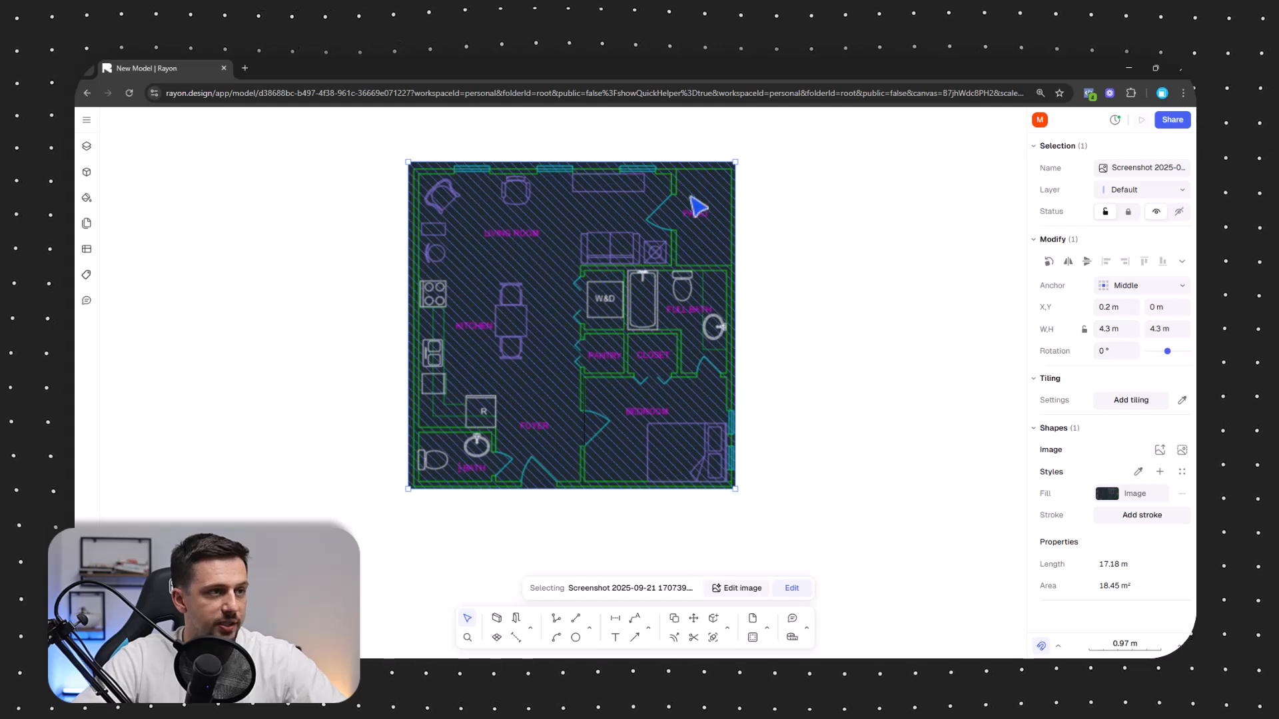
{"action": "scroll", "coordinate": [696, 206], "scroll_direction": "down", "scroll_amount": 1}
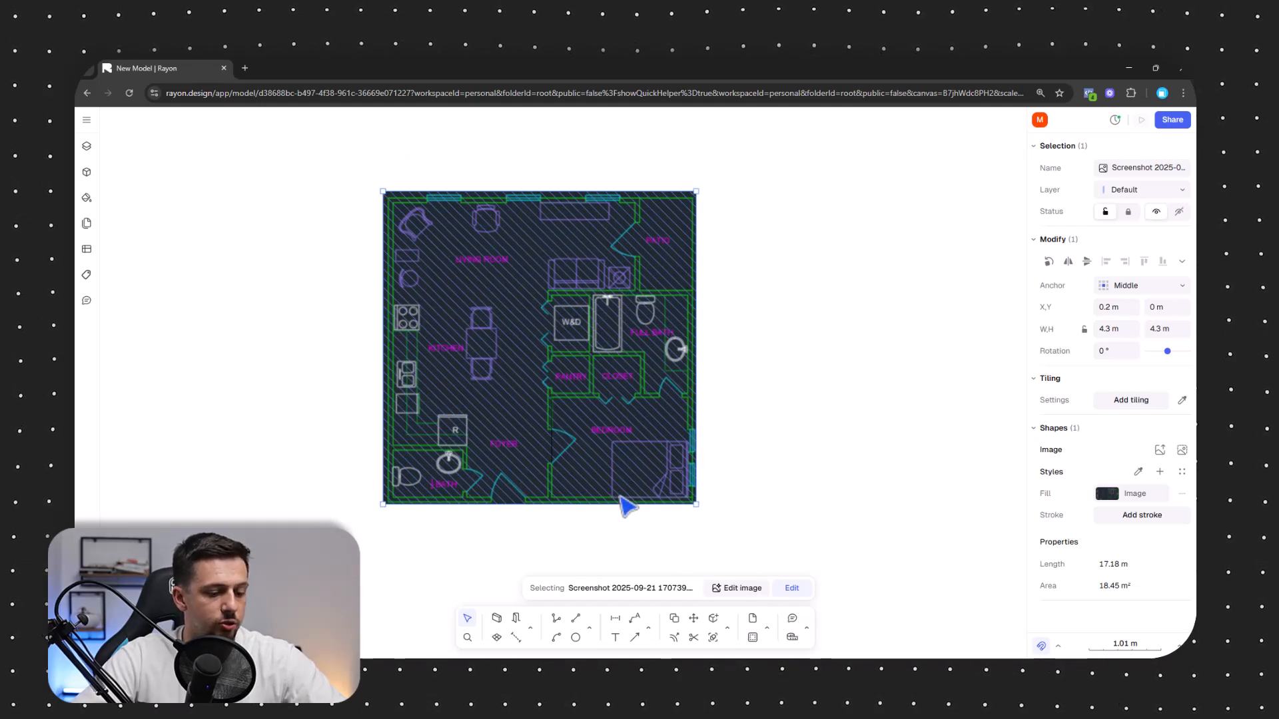
{"action": "type", "text": "sca"}
{"action": "left_click", "coordinate": [636, 581]}
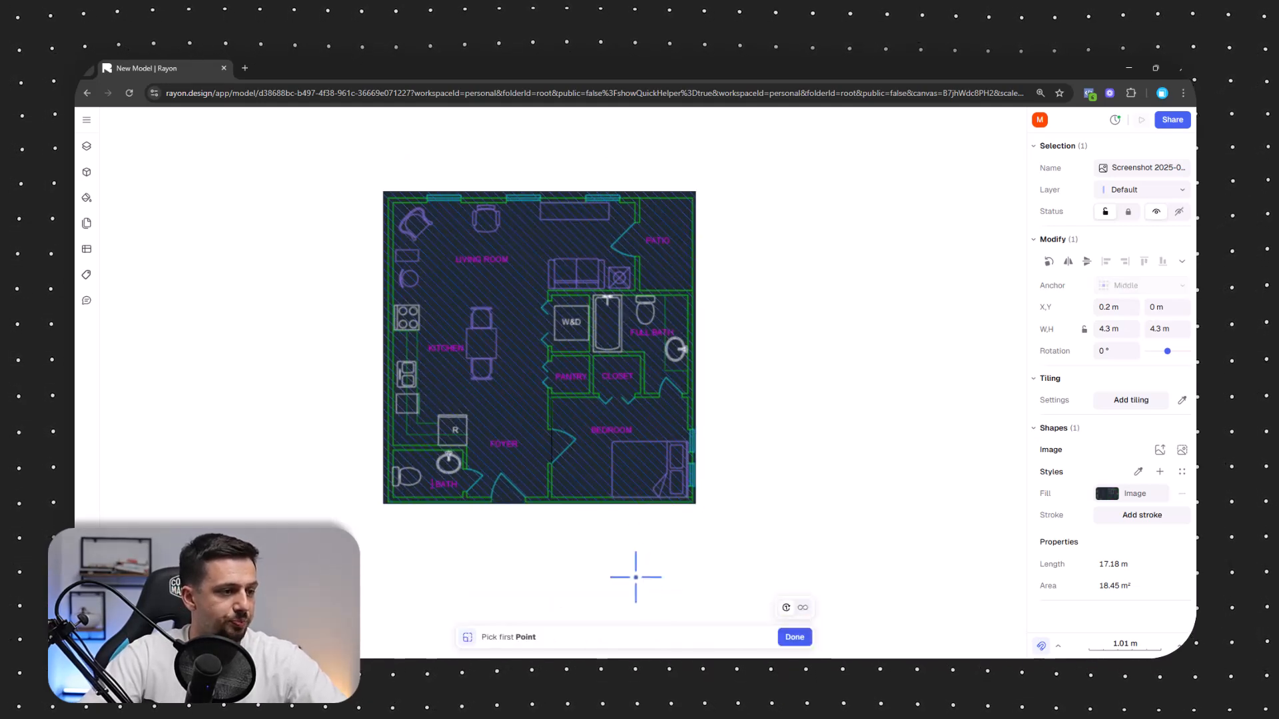
{"action": "scroll", "coordinate": [570, 448], "scroll_direction": "up", "scroll_amount": 4}
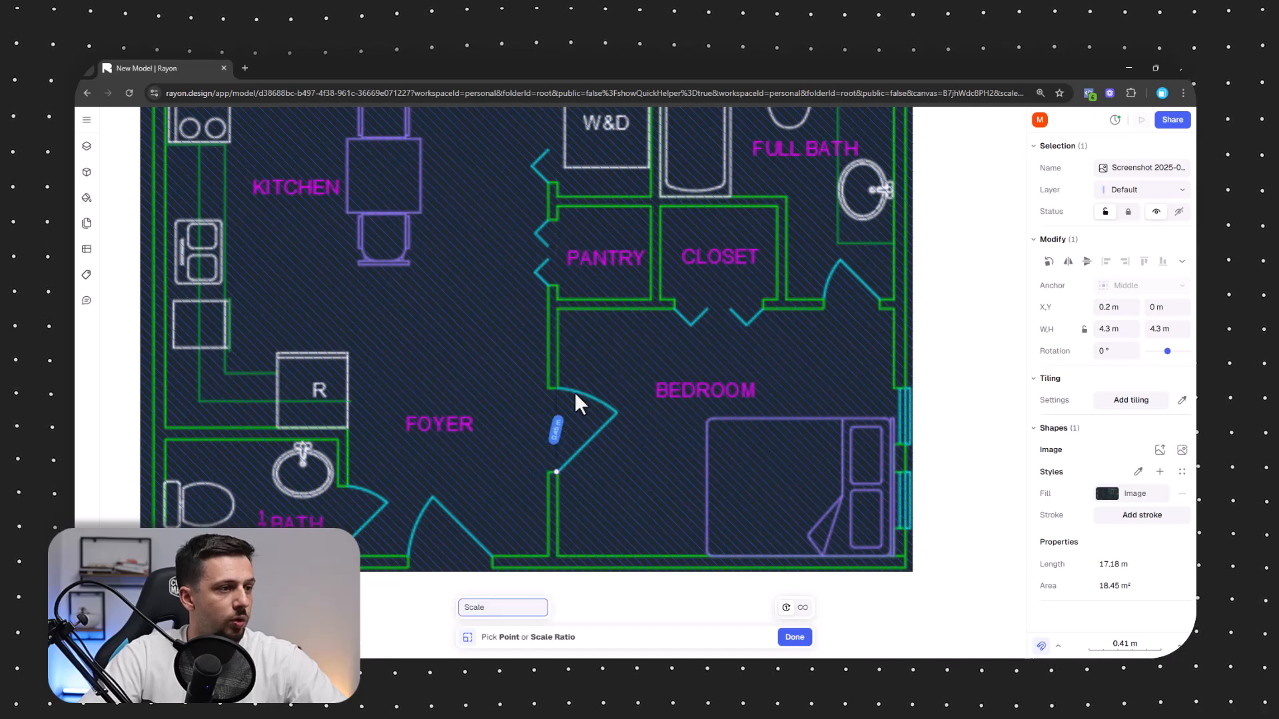
{"action": "scroll", "coordinate": [560, 388], "scroll_direction": "up", "scroll_amount": 10}
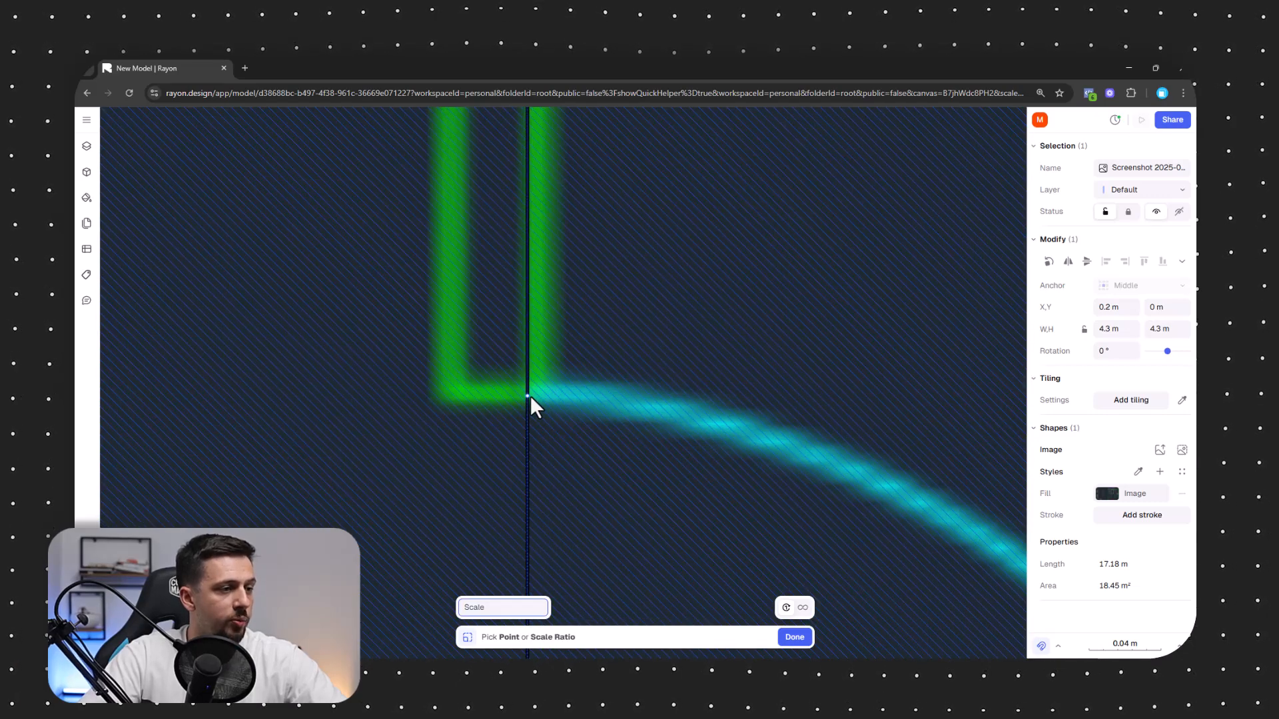
{"action": "left_click", "coordinate": [530, 396]}
{"action": "scroll", "coordinate": [519, 479], "scroll_direction": "down", "scroll_amount": 10}
{"action": "left_click", "coordinate": [514, 405]}
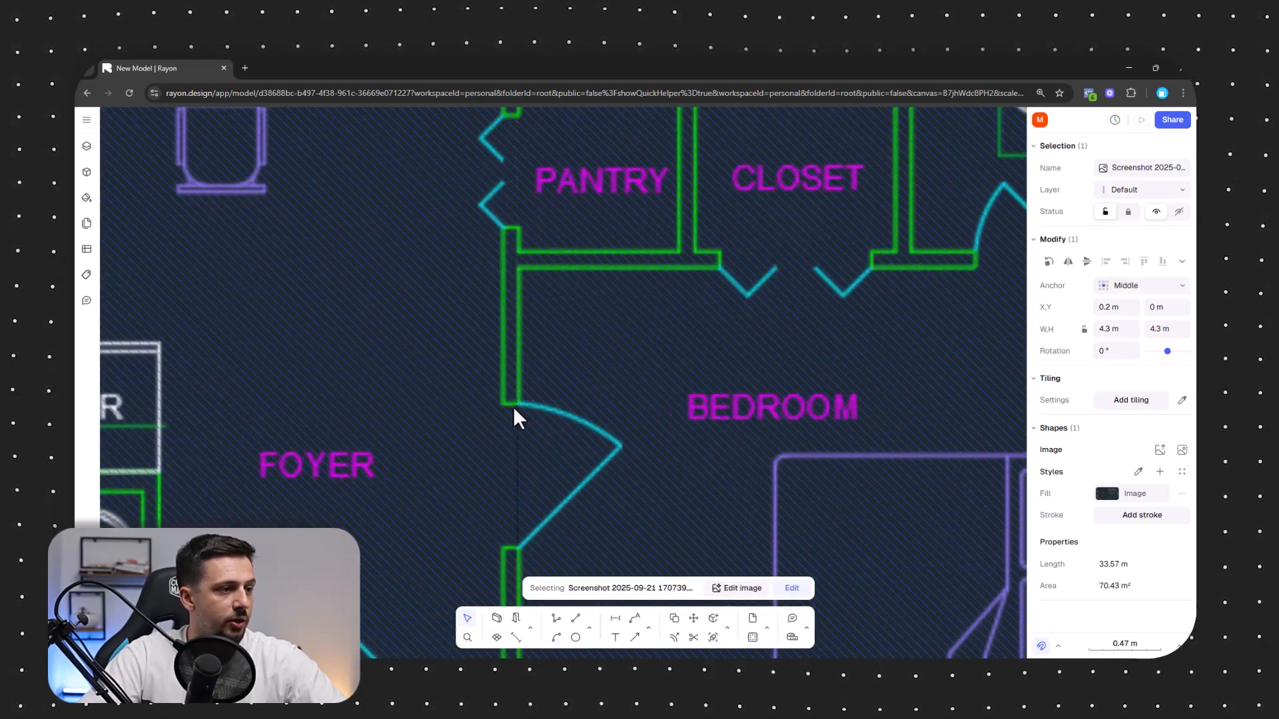
Delete the reference line at the bedroom door opening
{"action": "left_click", "coordinate": [517, 507]}
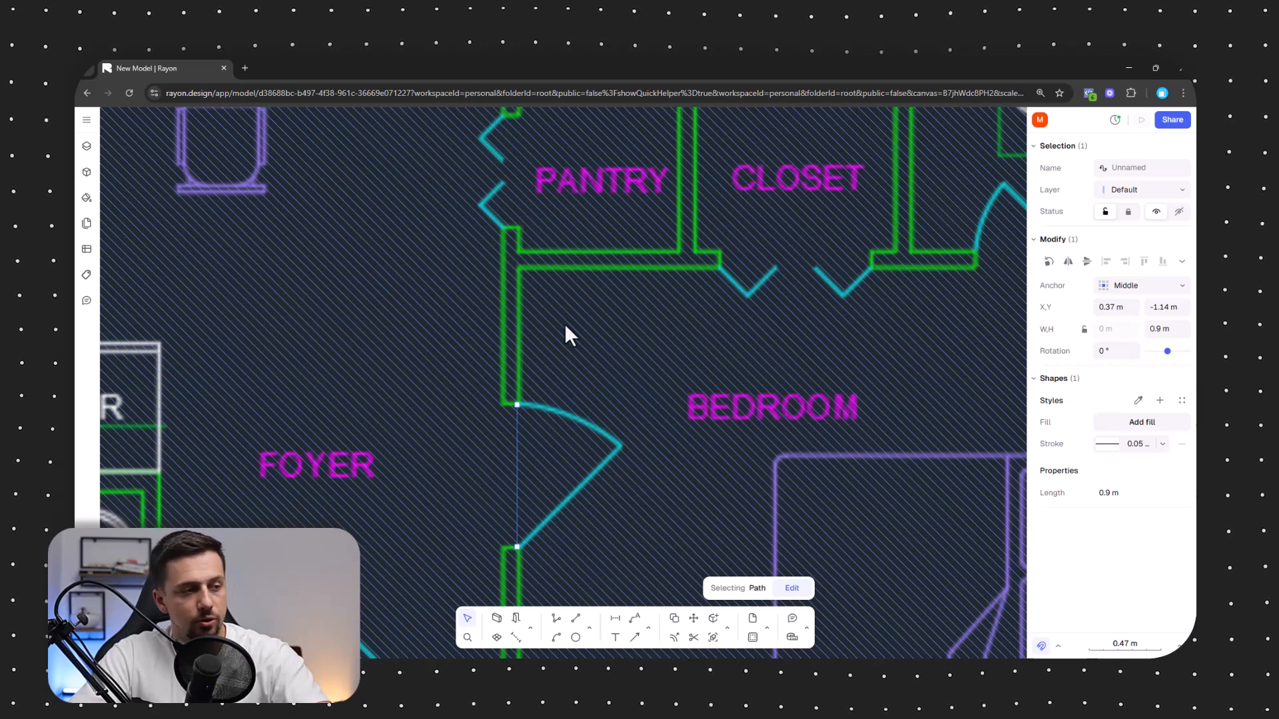
{"action": "key", "text": "Escape"}
{"action": "scroll", "coordinate": [534, 489], "scroll_direction": "down", "scroll_amount": 6}
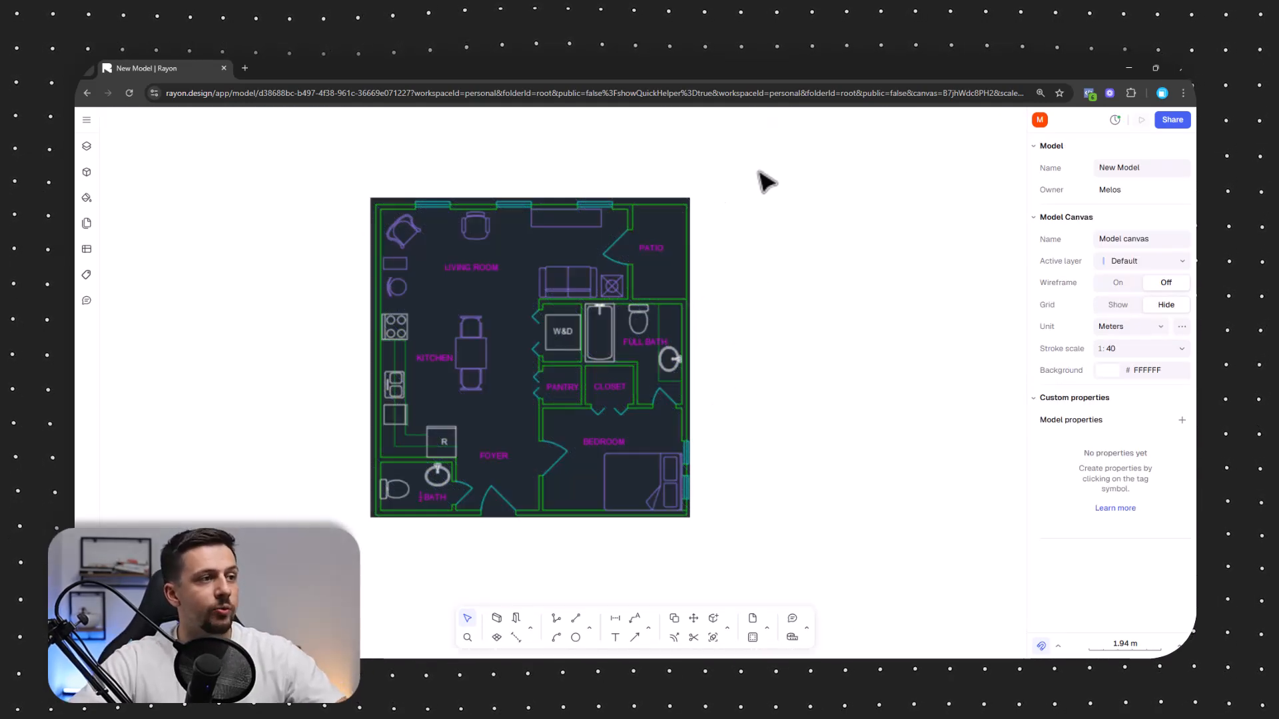
Draw a 0.1 m thick exterior wall from the entrance door to the plan's bottom-right corner, aligned so its thickness falls inside the outline
{"action": "scroll", "coordinate": [459, 506], "scroll_direction": "up", "scroll_amount": 3}
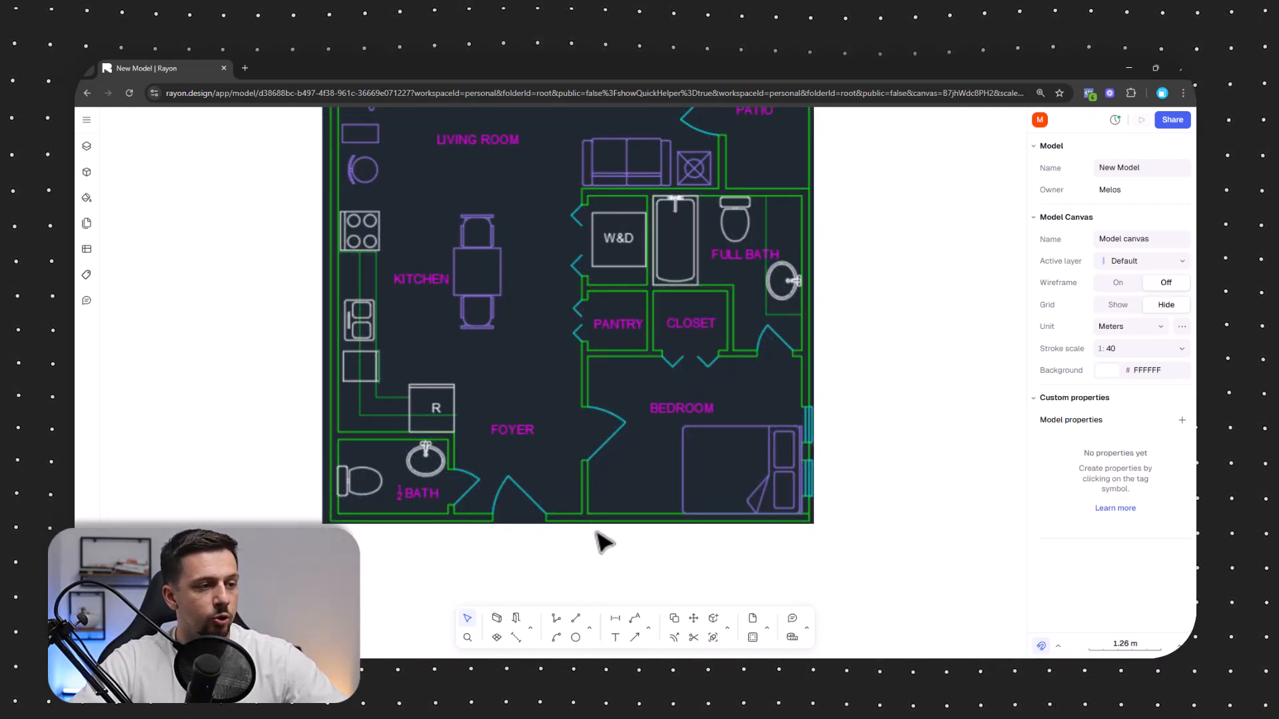
{"action": "type", "text": "w"}
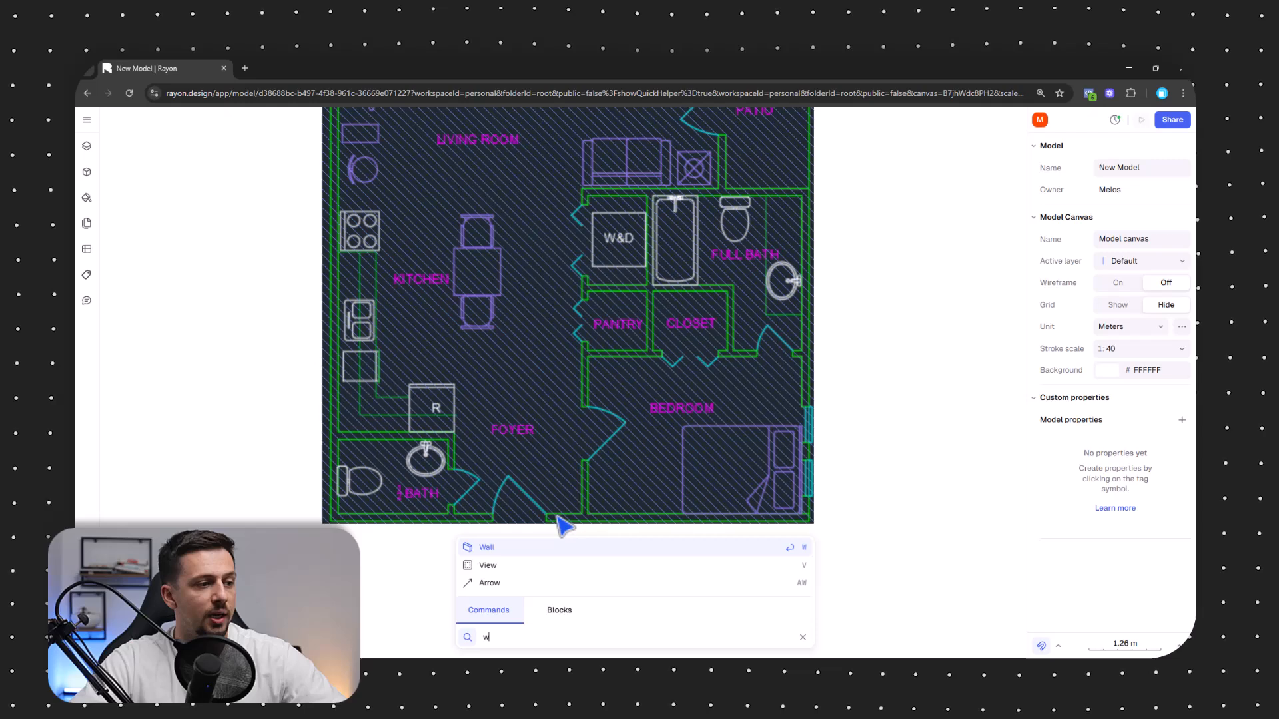
{"action": "left_click", "coordinate": [536, 546]}
{"action": "scroll", "coordinate": [558, 518], "scroll_direction": "up", "scroll_amount": 6}
{"action": "scroll", "coordinate": [545, 527], "scroll_direction": "up", "scroll_amount": 2}
{"action": "left_click", "coordinate": [533, 526]}
{"action": "scroll", "coordinate": [475, 546], "scroll_direction": "down", "scroll_amount": 5}
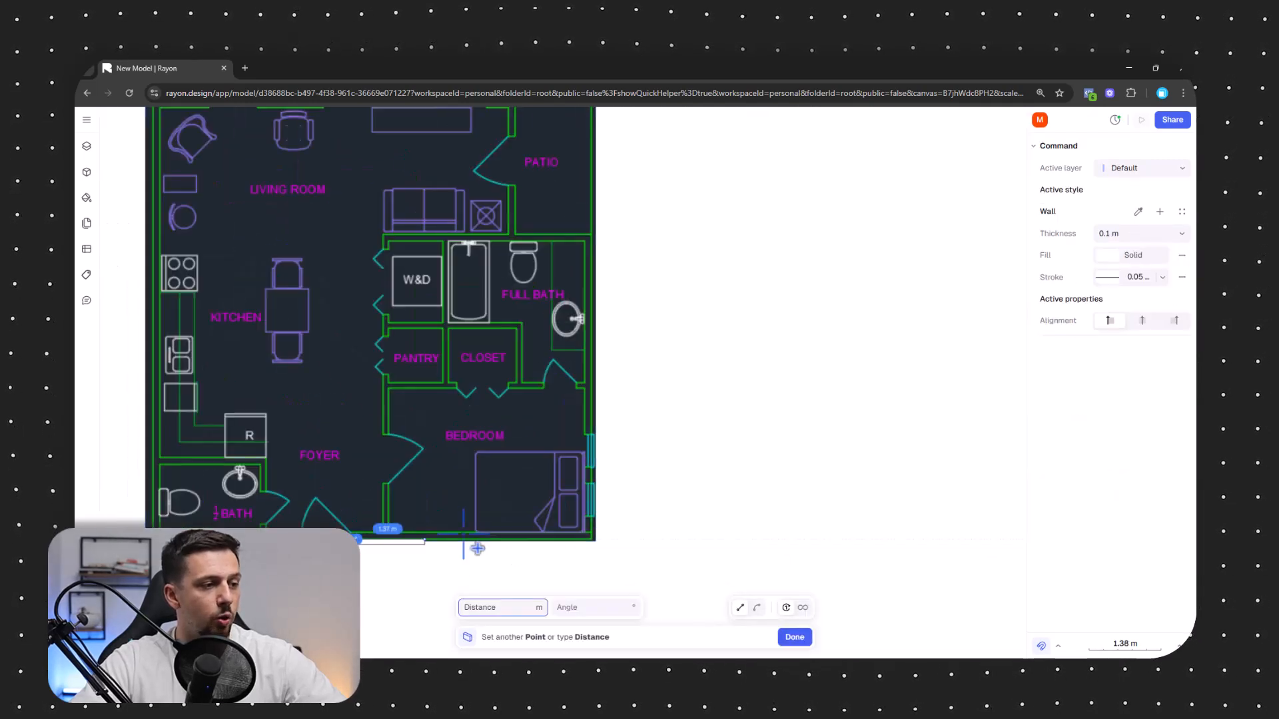
{"action": "scroll", "coordinate": [591, 543], "scroll_direction": "up", "scroll_amount": 8}
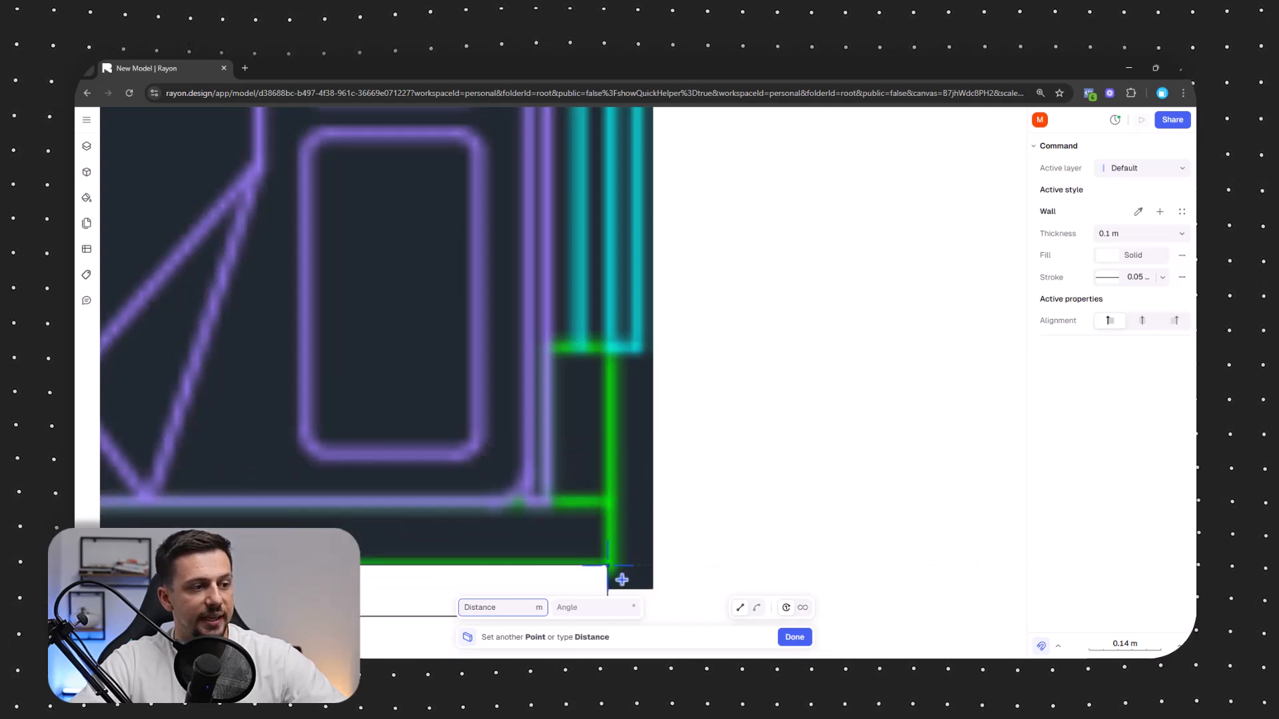
{"action": "key", "text": "s"}
{"action": "key", "text": "s"}
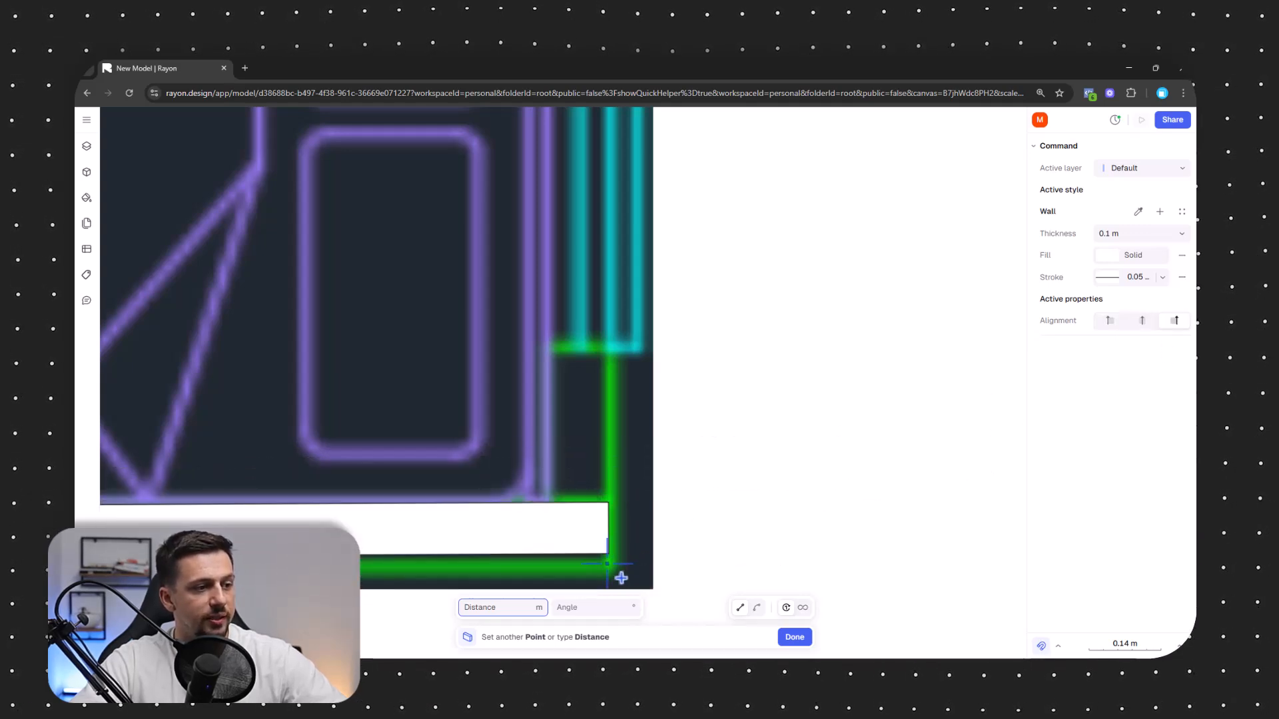
{"action": "left_click", "coordinate": [623, 581]}
Continue the exterior wall up the bedroom side and around the patio and living room down to the half-bath corner
{"action": "scroll", "coordinate": [626, 537], "scroll_direction": "down", "scroll_amount": 5}
{"action": "scroll", "coordinate": [619, 319], "scroll_direction": "up", "scroll_amount": 6}
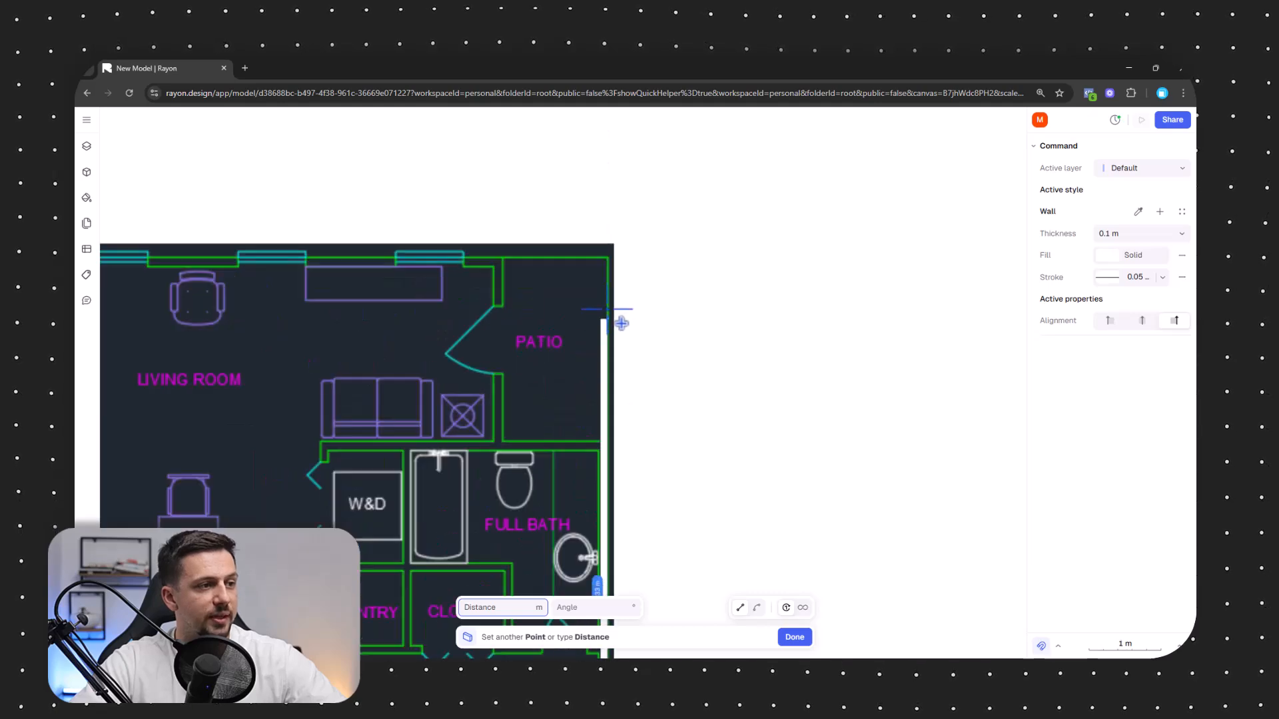
{"action": "scroll", "coordinate": [631, 269], "scroll_direction": "down", "scroll_amount": 5}
{"action": "scroll", "coordinate": [619, 368], "scroll_direction": "up", "scroll_amount": 6}
{"action": "middle_click_drag", "start_coordinate": [631, 214], "coordinate": [644, 559]}
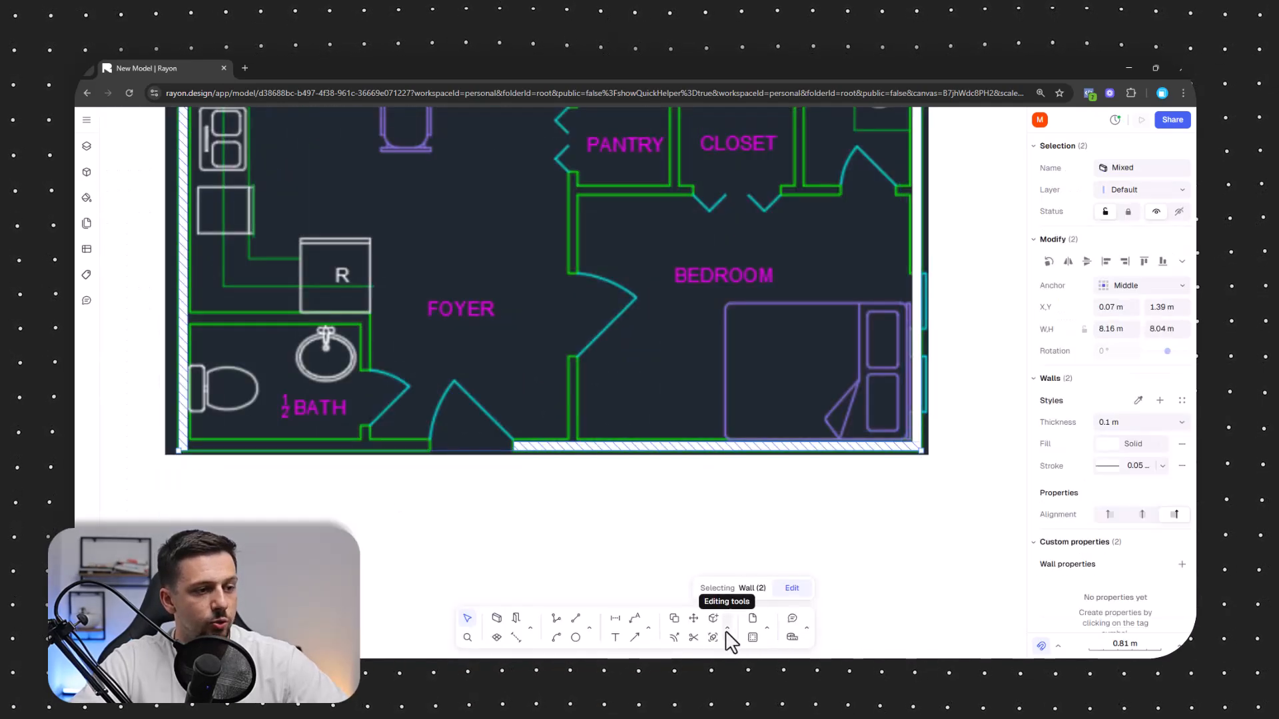
{"action": "left_click", "coordinate": [728, 632]}
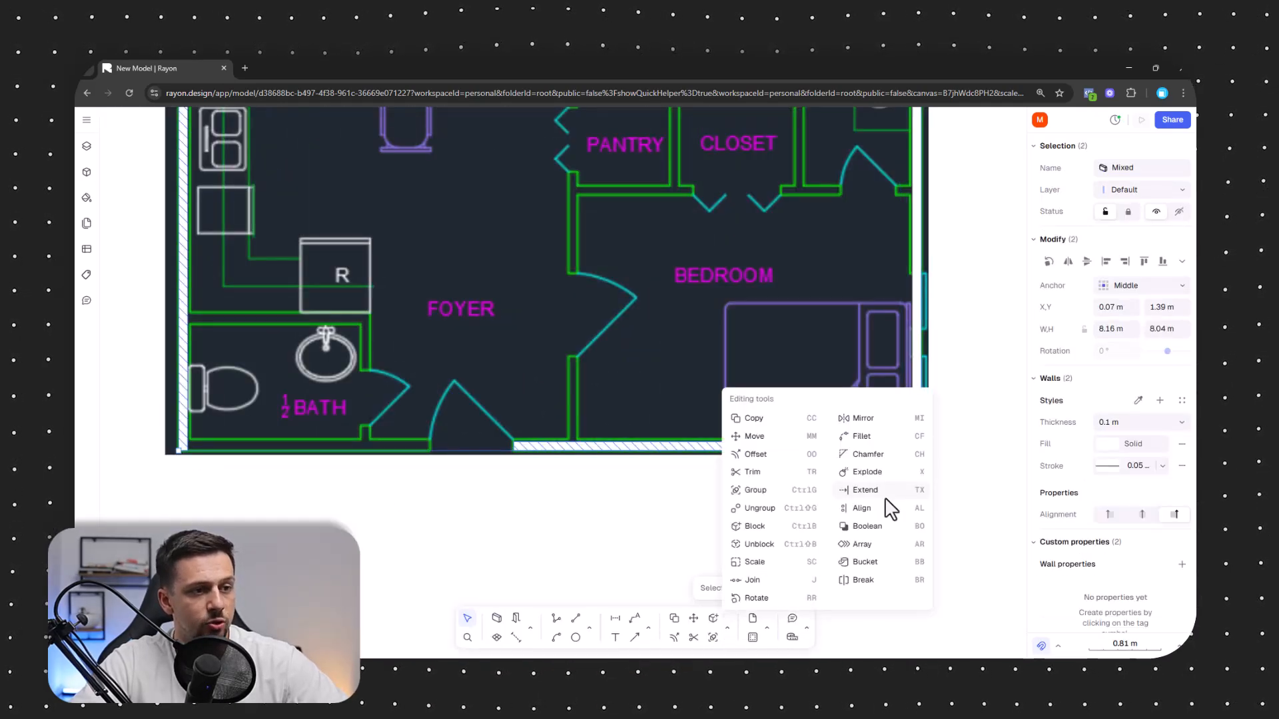
{"action": "left_click", "coordinate": [861, 436]}
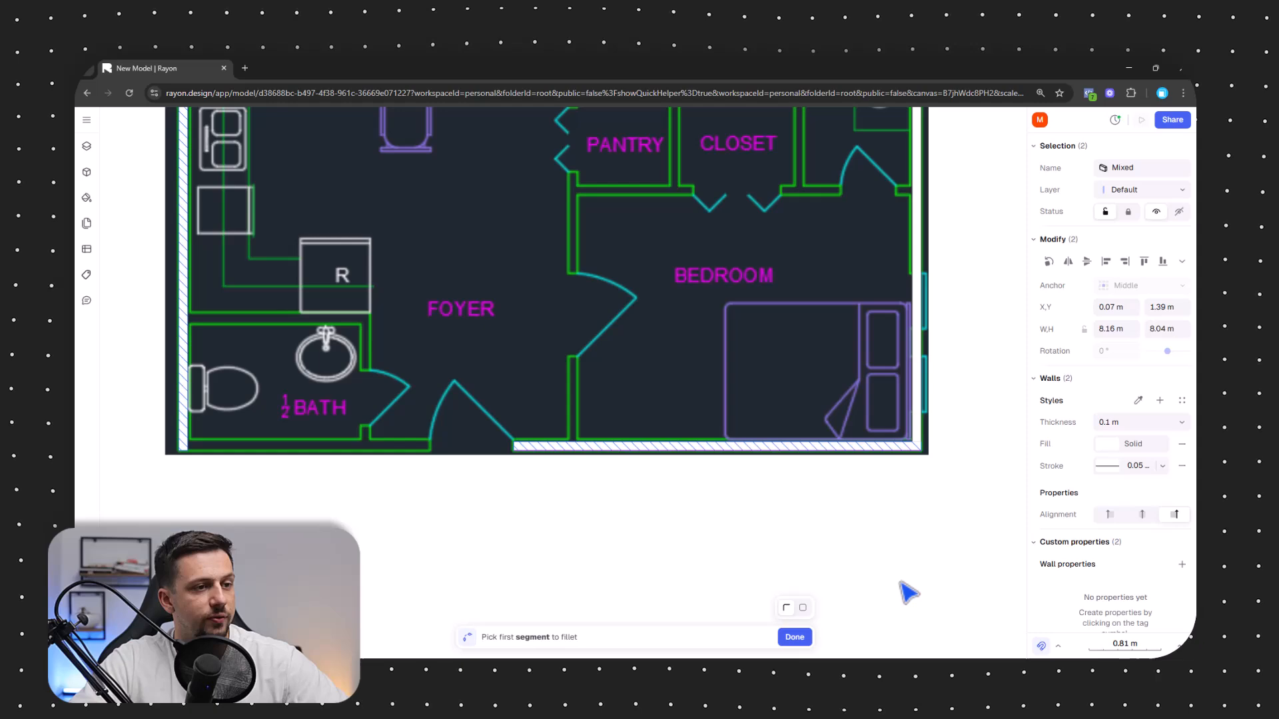
{"action": "left_click", "coordinate": [795, 637]}
Extend the bottom exterior wall past the entrance door to the half-bath corner, closing the outline
{"action": "left_click_drag", "start_coordinate": [625, 456], "coordinate": [293, 467]}
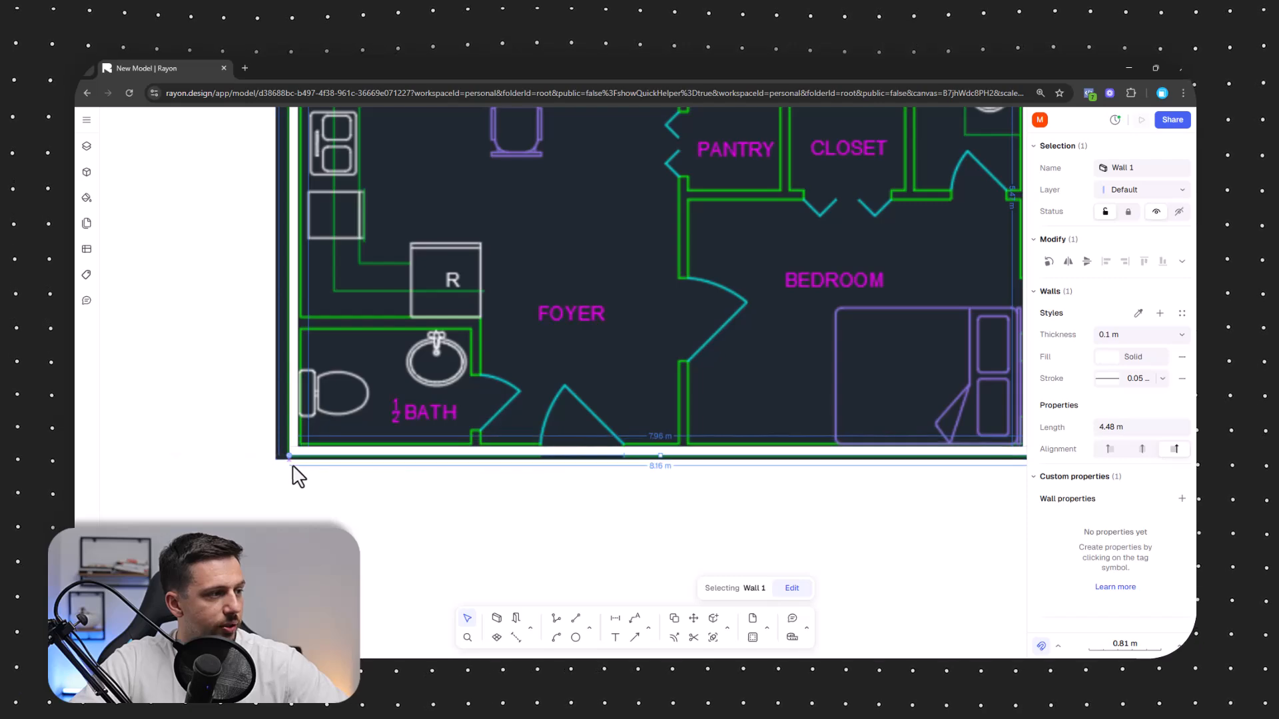
{"action": "left_click", "coordinate": [663, 516]}
{"action": "scroll", "coordinate": [662, 517], "scroll_direction": "down", "scroll_amount": 5}
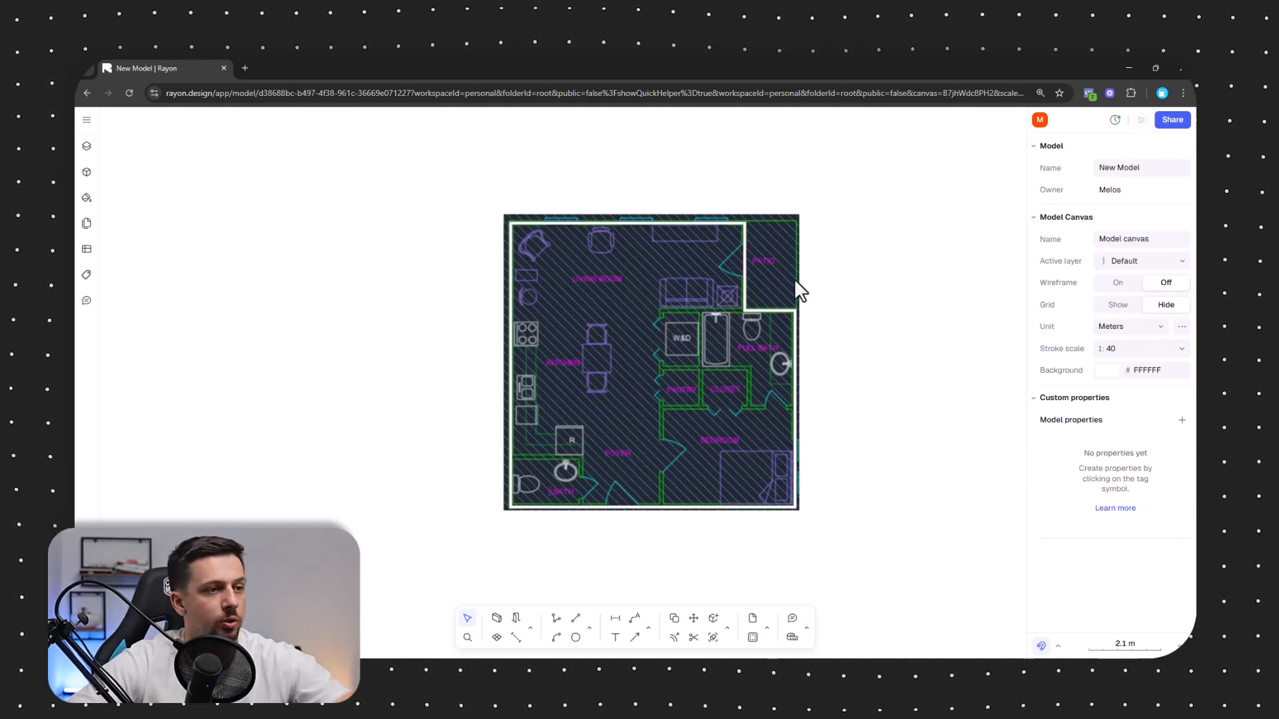
Select all exterior walls without the floor plan image and add a new layer named Exterior Walls
{"action": "left_click", "coordinate": [88, 155]}
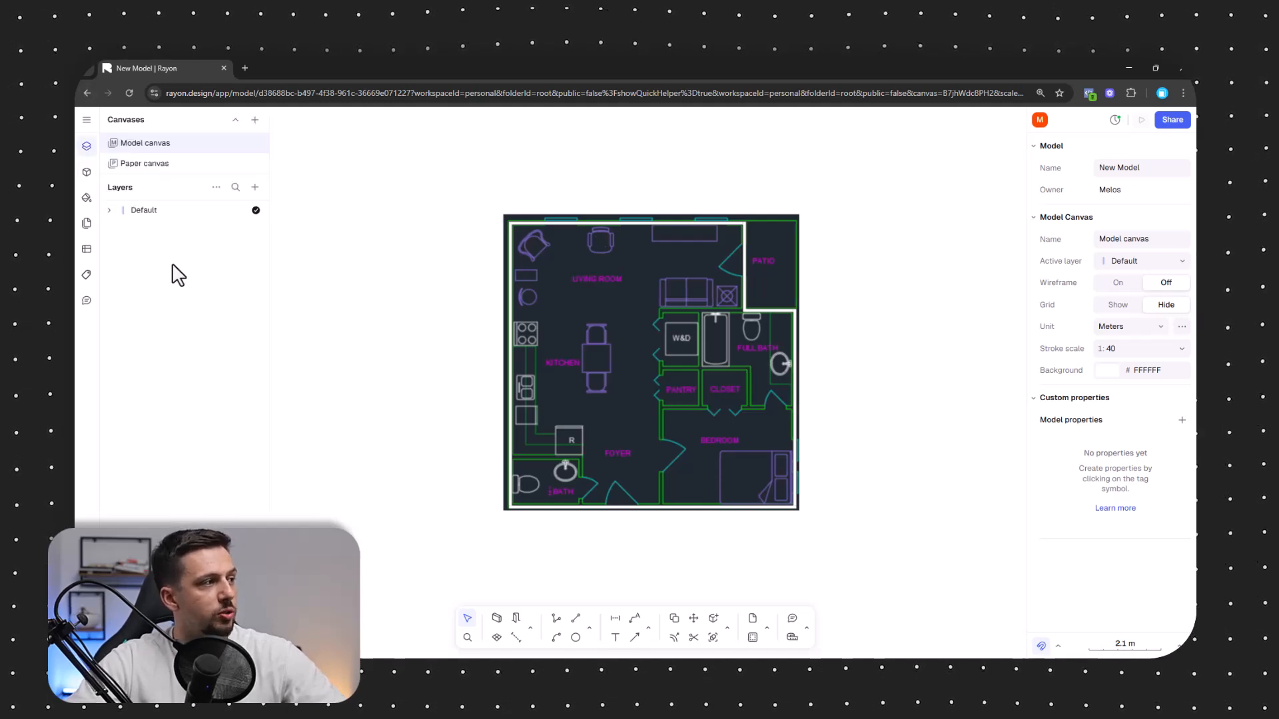
{"action": "mouse_move", "coordinate": [389, 160]}
{"action": "left_mouse_down"}
{"action": "mouse_move", "coordinate": [419, 202]}
{"action": "mouse_move", "coordinate": [810, 530]}
{"action": "left_mouse_up"}
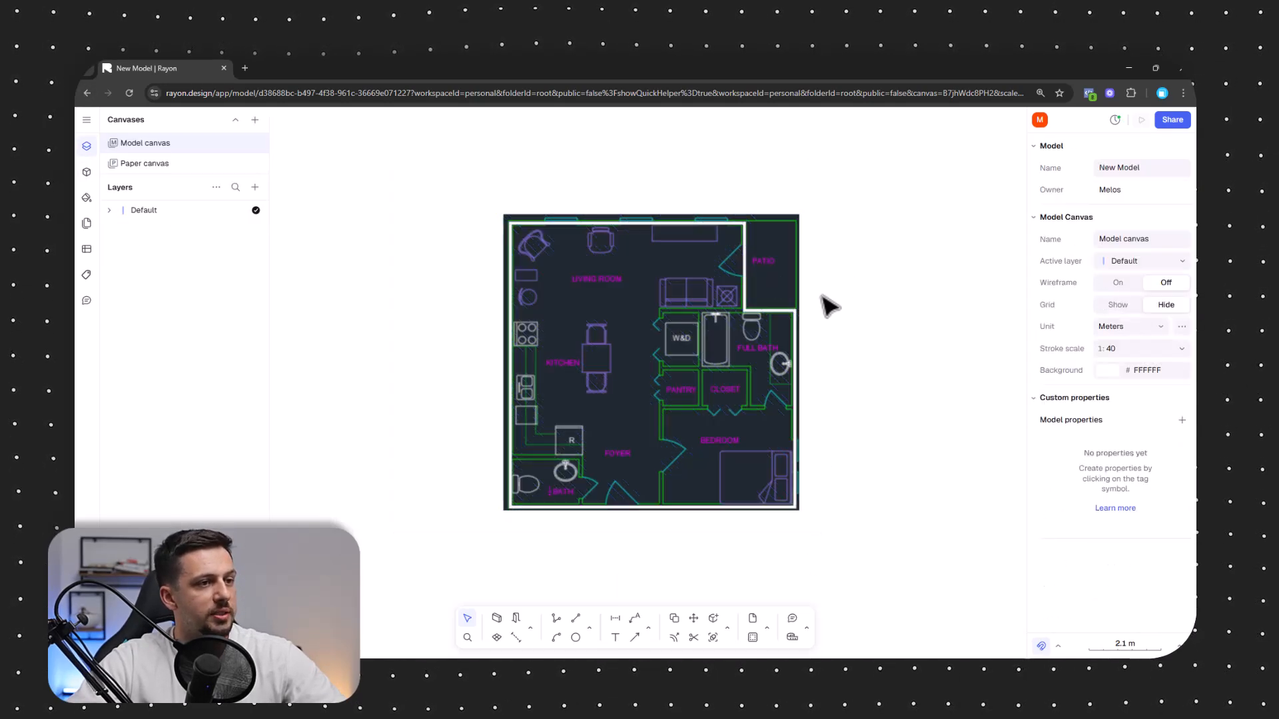
{"action": "left_click_drag", "start_coordinate": [356, 142], "coordinate": [779, 543]}
{"action": "left_click", "coordinate": [692, 453], "text": "shift"}
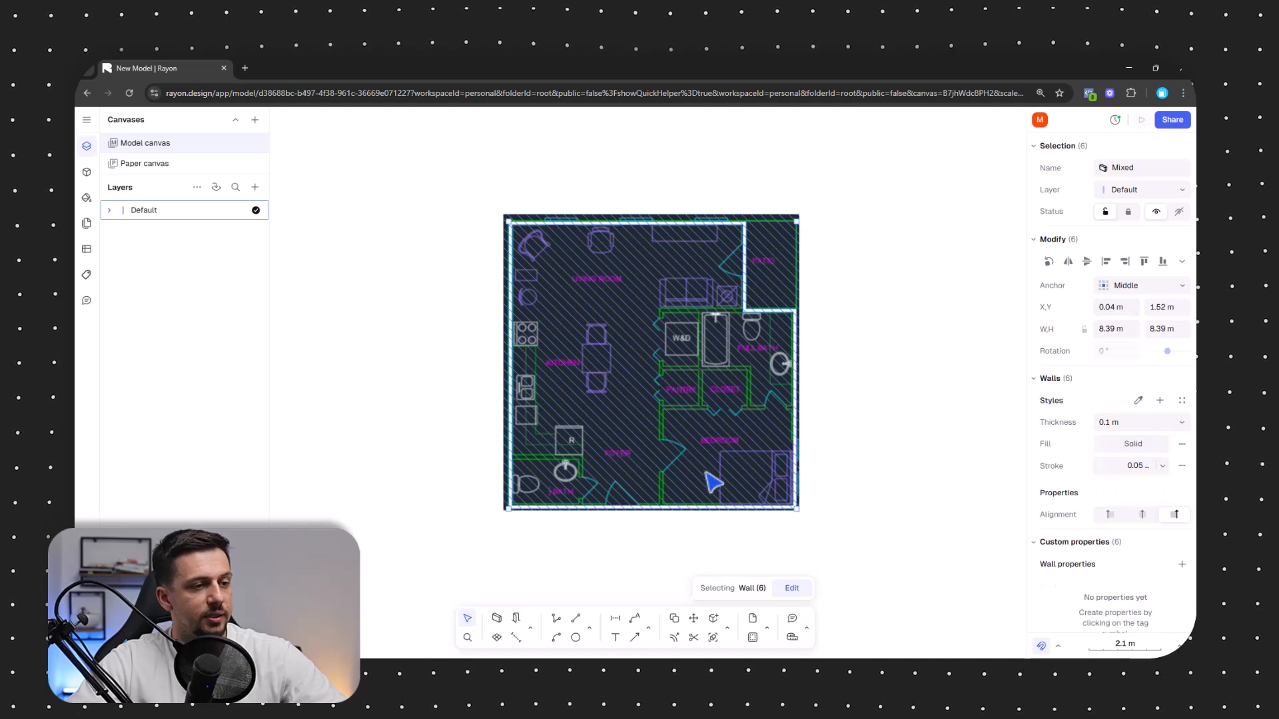
{"action": "left_click", "coordinate": [111, 211]}
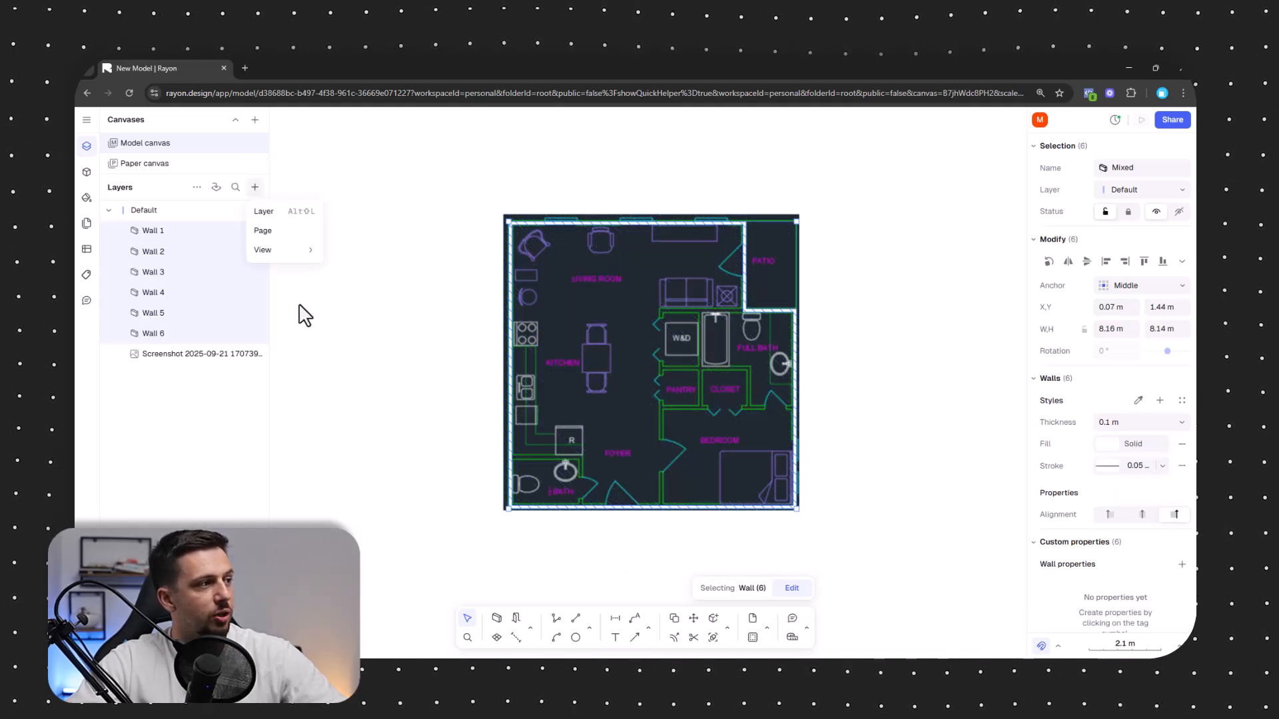
{"action": "left_click", "coordinate": [281, 212]}
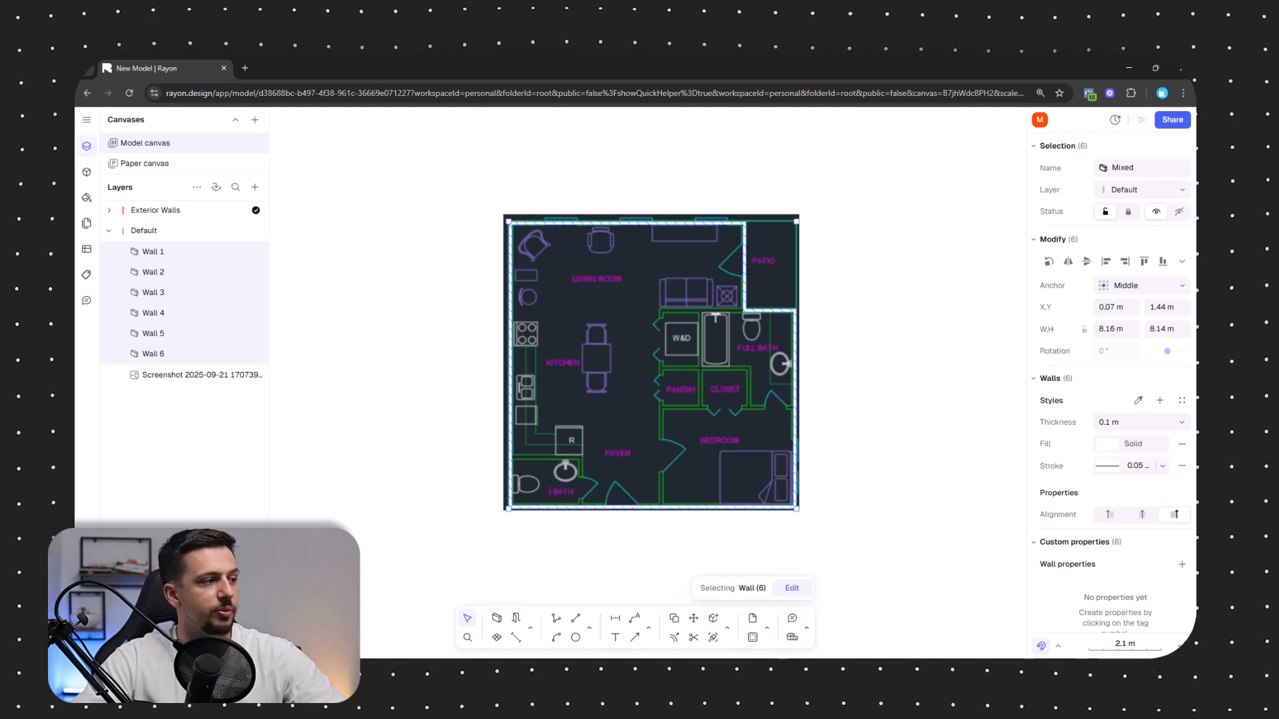
Move the selected walls into the Exterior Walls layer and lock the floor plan image
{"action": "left_click_drag", "start_coordinate": [135, 252], "coordinate": [153, 210]}
{"action": "left_click", "coordinate": [926, 574]}
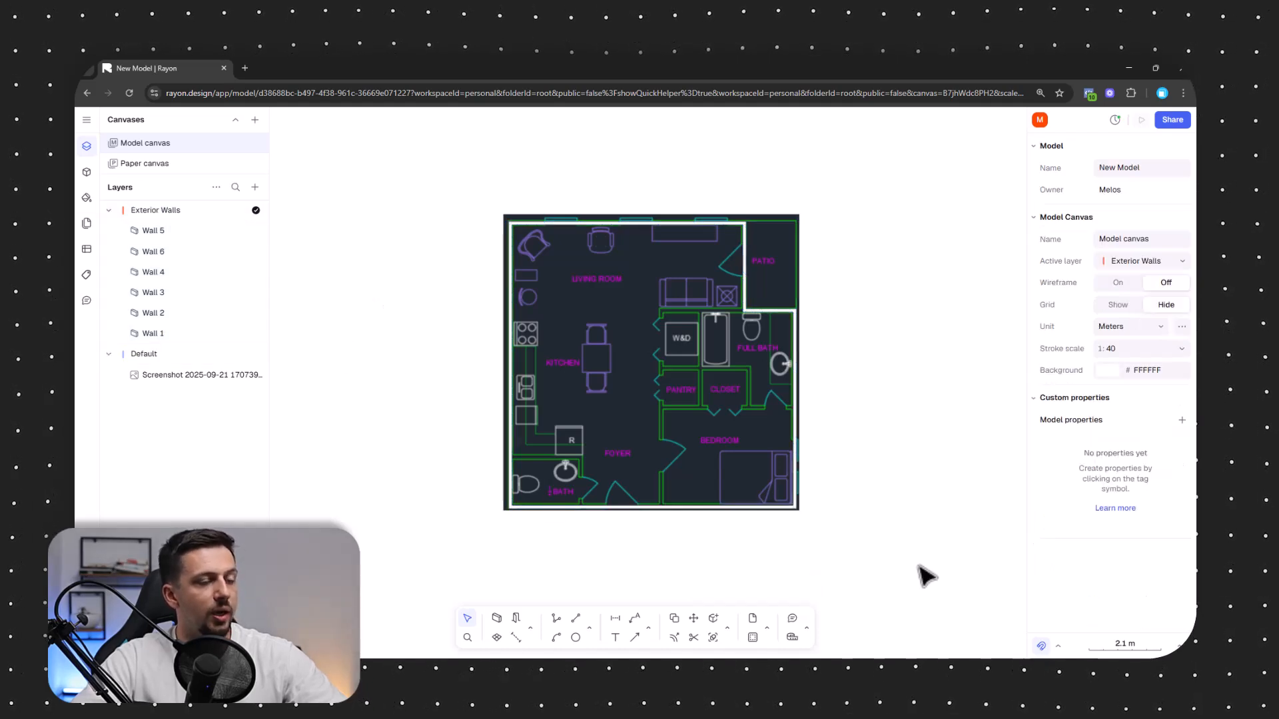
{"action": "left_click", "coordinate": [796, 252]}
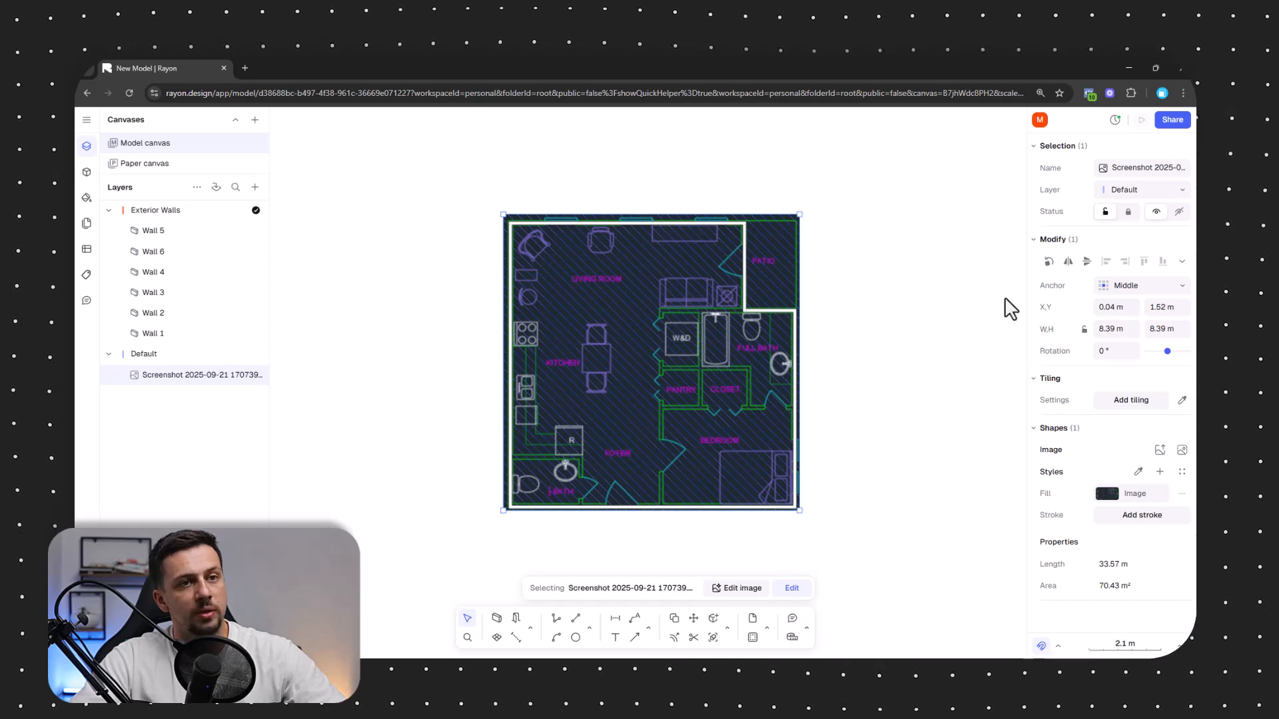
{"action": "left_click_drag", "start_coordinate": [887, 536], "coordinate": [486, 176]}
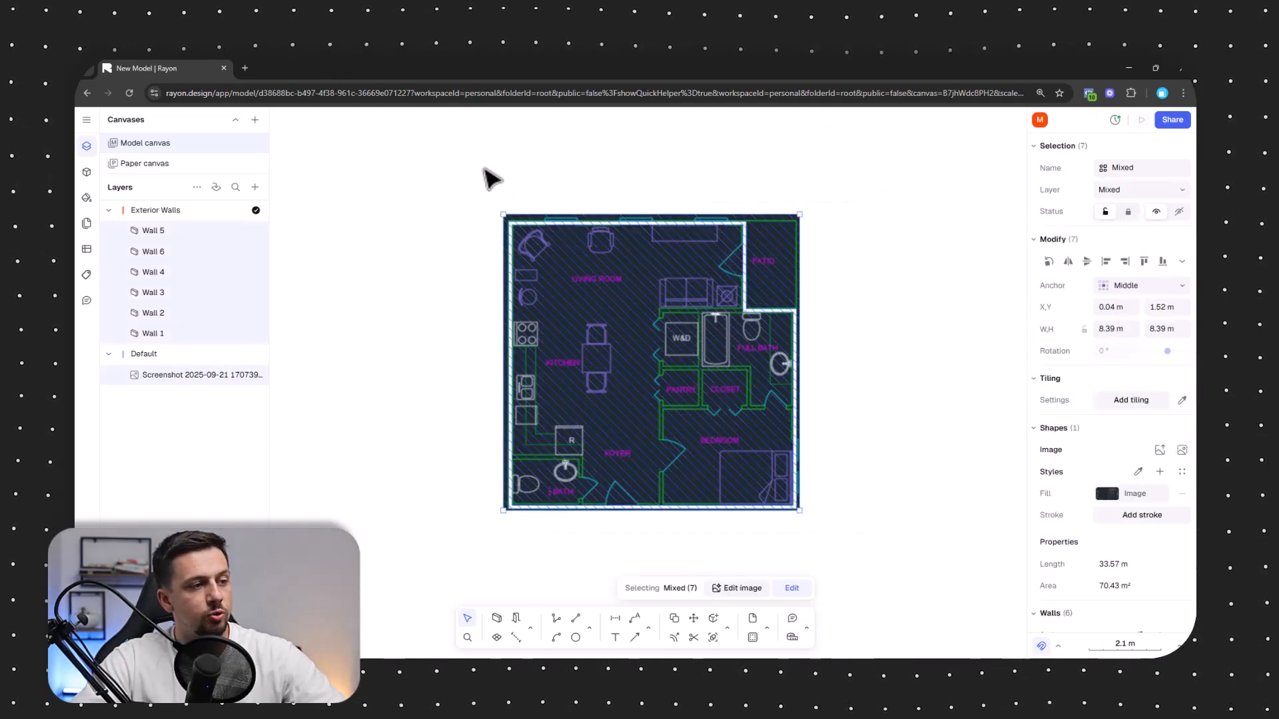
{"action": "left_click", "coordinate": [486, 170]}
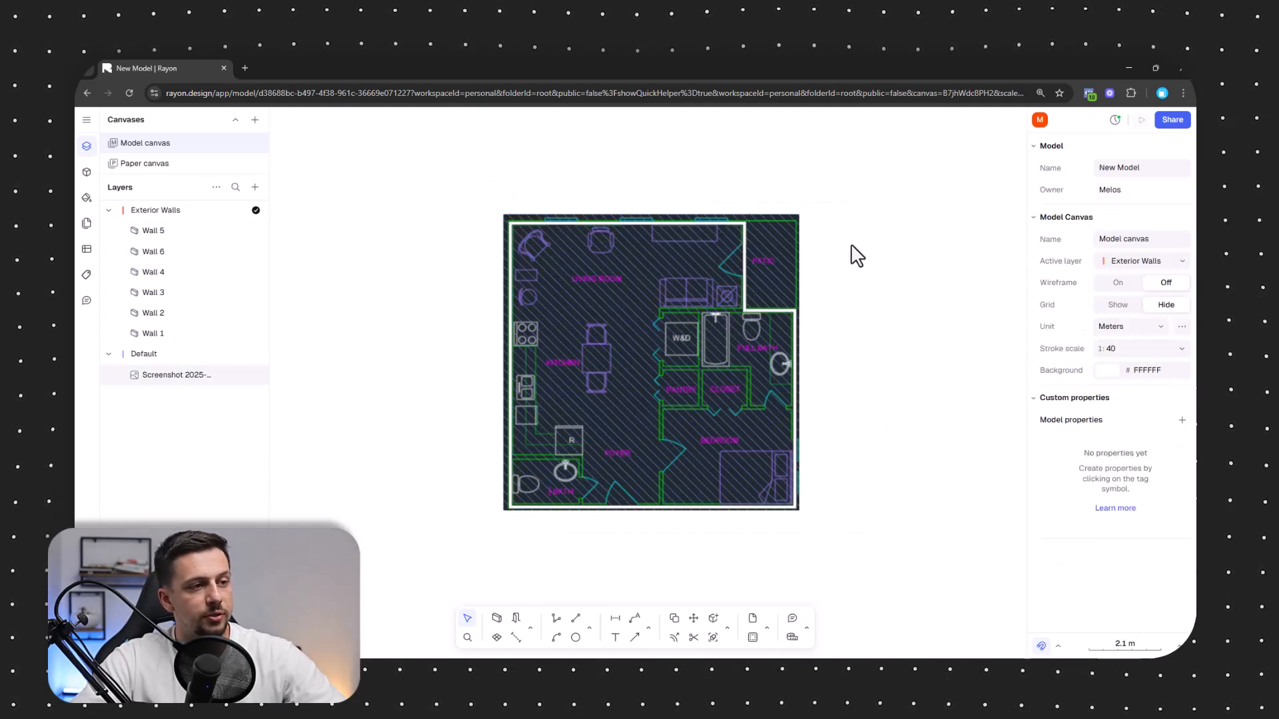
{"action": "left_click", "coordinate": [792, 263]}
{"action": "left_click", "coordinate": [1134, 214]}
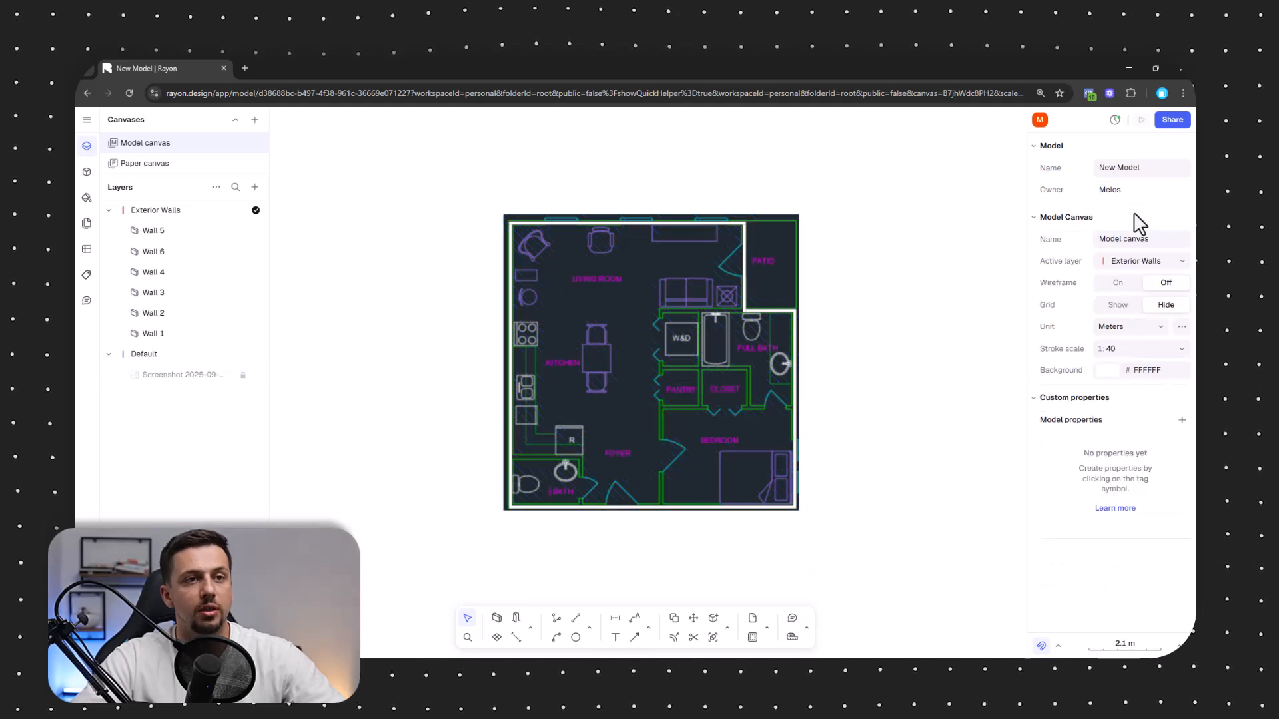
Draw a 0.1 m thick wall from the patio corner above the W&D room, then down to the bottom exterior wall between foyer and bedroom
{"action": "scroll", "coordinate": [745, 318], "scroll_direction": "up", "scroll_amount": 5}
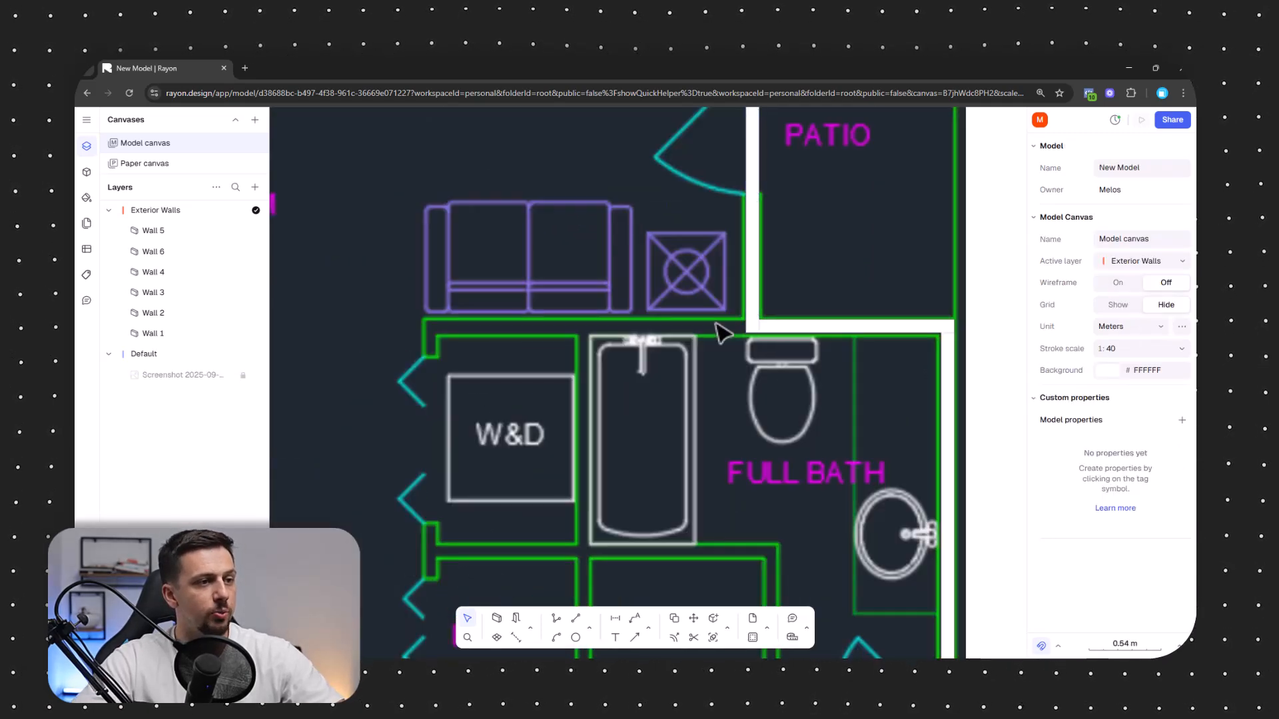
{"action": "type", "text": "w"}
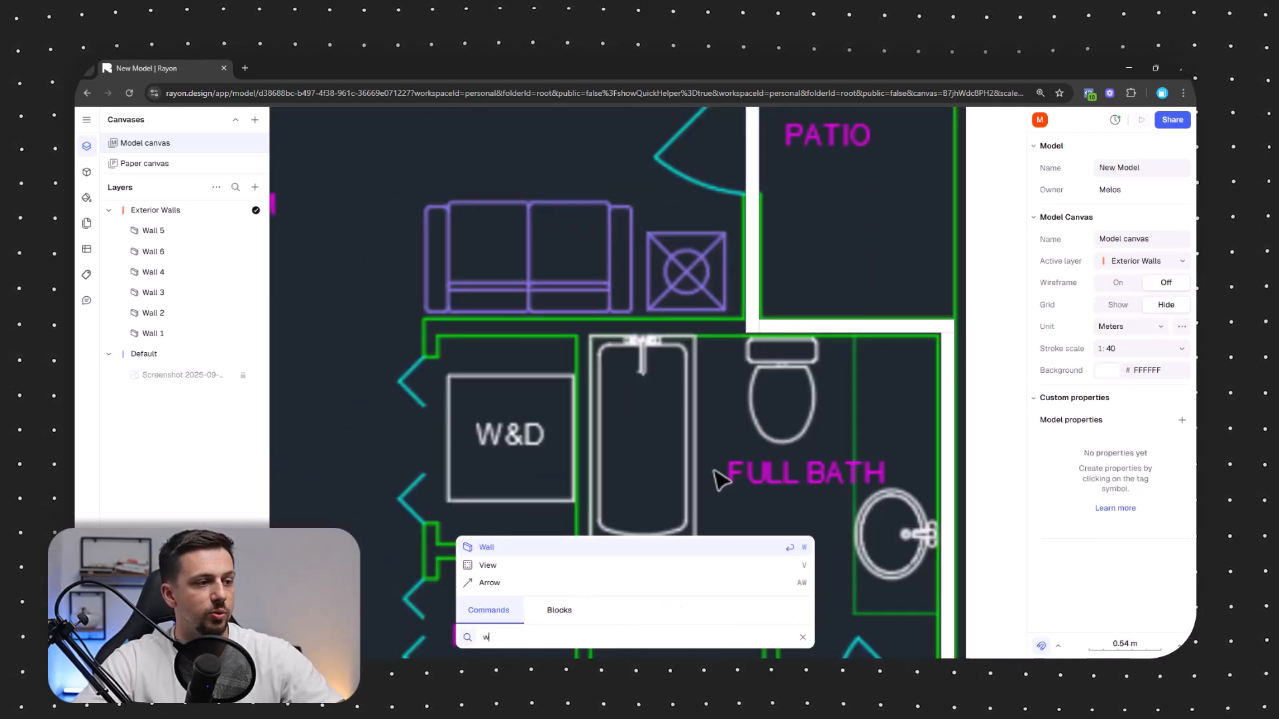
{"action": "left_click", "coordinate": [653, 548]}
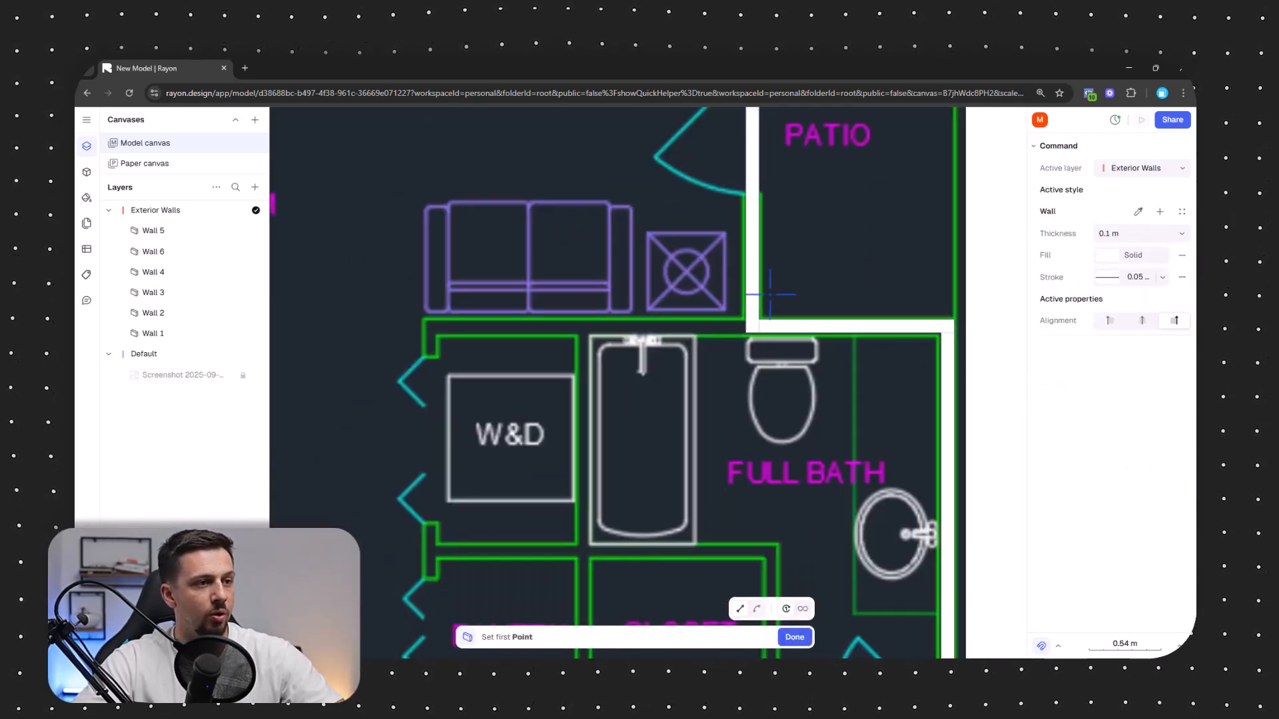
{"action": "left_click", "coordinate": [744, 331]}
{"action": "left_click", "coordinate": [1109, 320]}
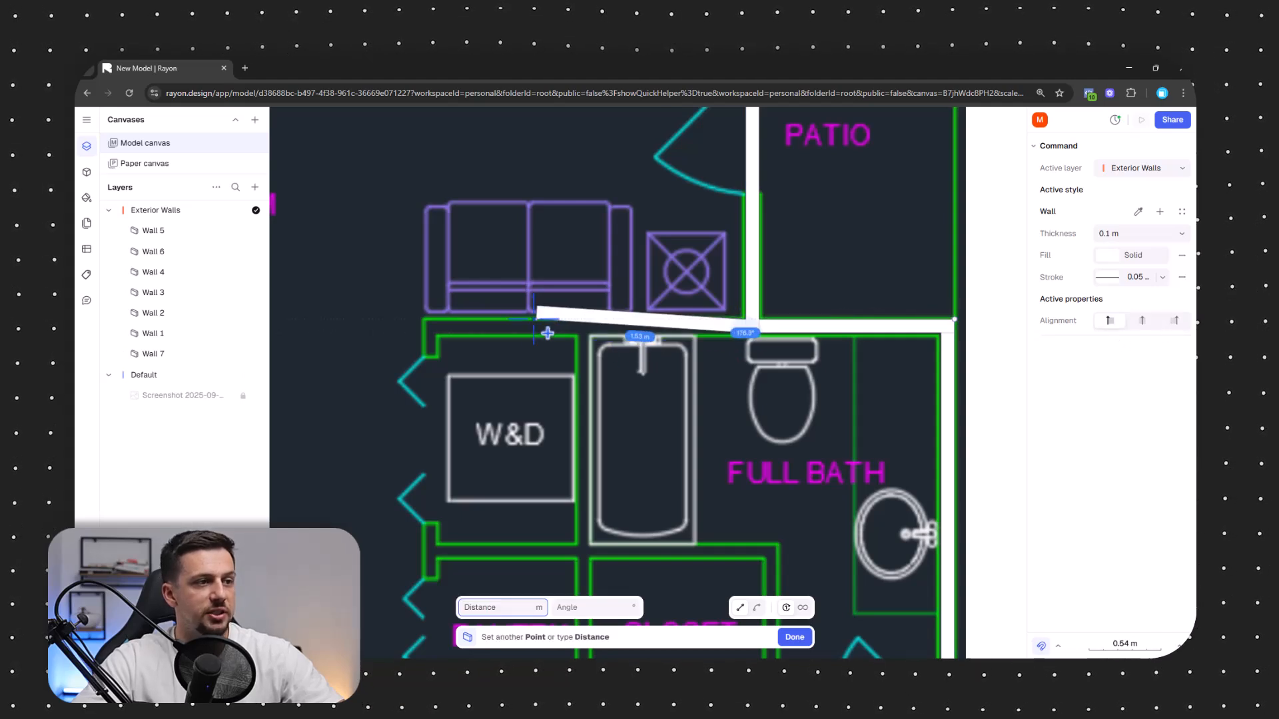
{"action": "left_click", "coordinate": [437, 335]}
{"action": "scroll", "coordinate": [482, 167], "scroll_direction": "down", "scroll_amount": 6}
{"action": "scroll", "coordinate": [476, 177], "scroll_direction": "up", "scroll_amount": 2}
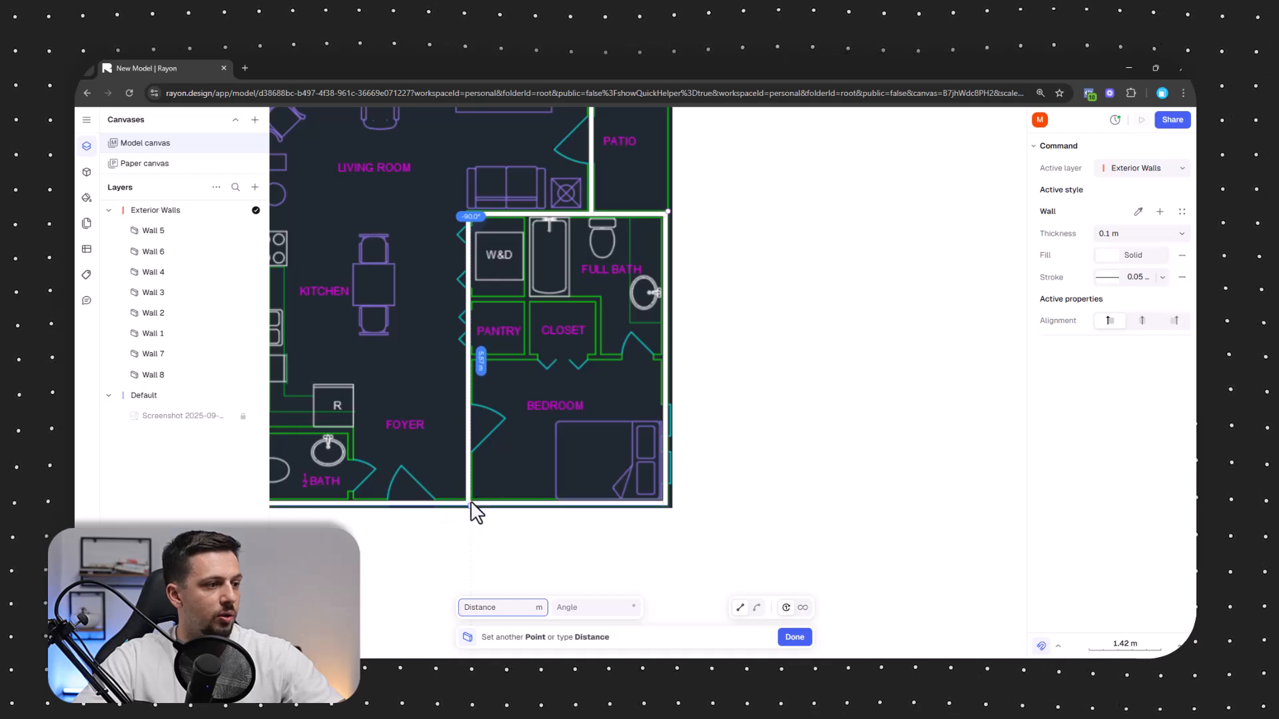
{"action": "scroll", "coordinate": [476, 512], "scroll_direction": "up", "scroll_amount": 4}
{"action": "left_click", "coordinate": [471, 511]}
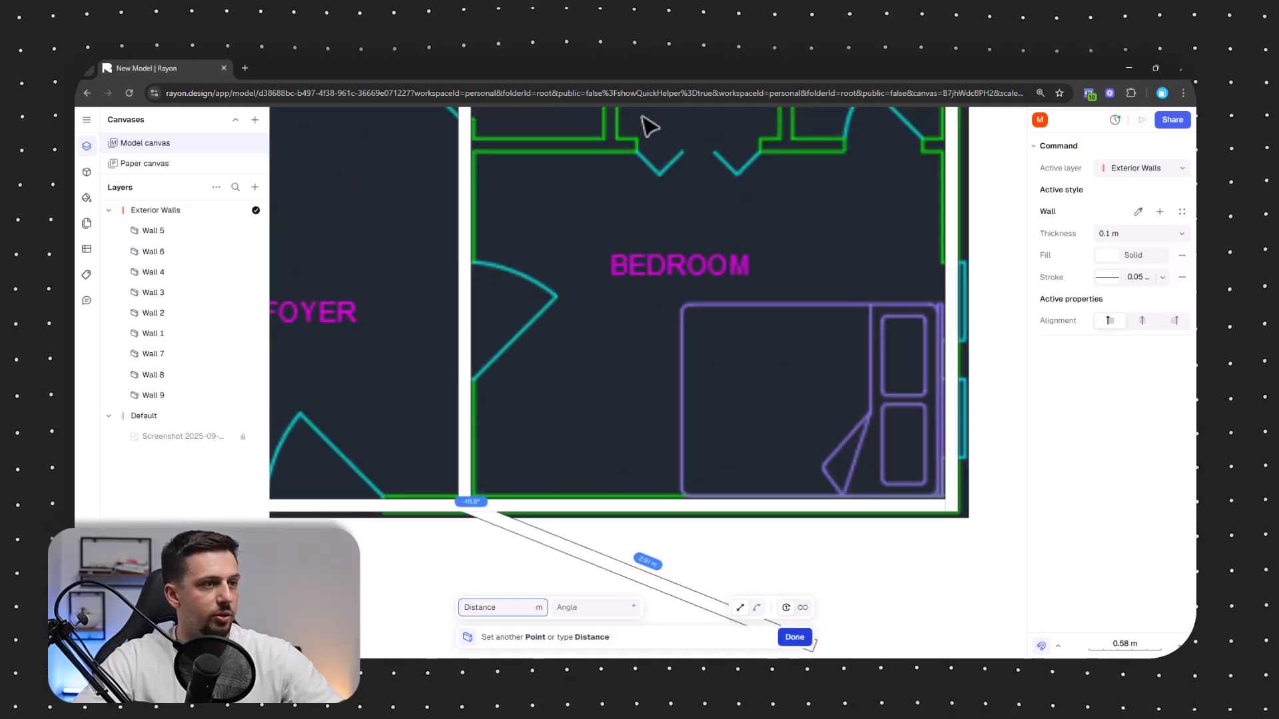
{"action": "key", "text": "Escape"}
Draw a wall along the bedroom's upper edge from the foyer-side wall to the exterior wall, with its thickness above the traced line
{"action": "middle_click_drag", "start_coordinate": [582, 266], "coordinate": [520, 426]}
{"action": "type", "text": "w"}
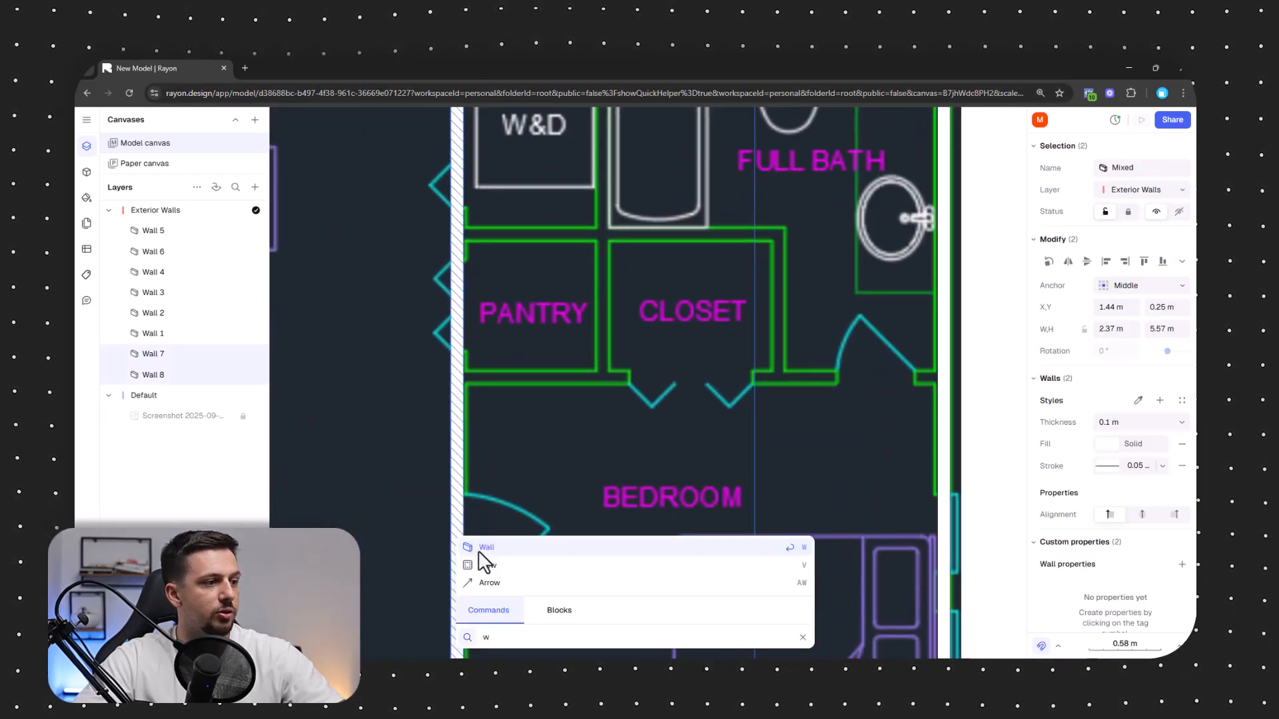
{"action": "key", "text": "Return"}
{"action": "left_click", "coordinate": [464, 385]}
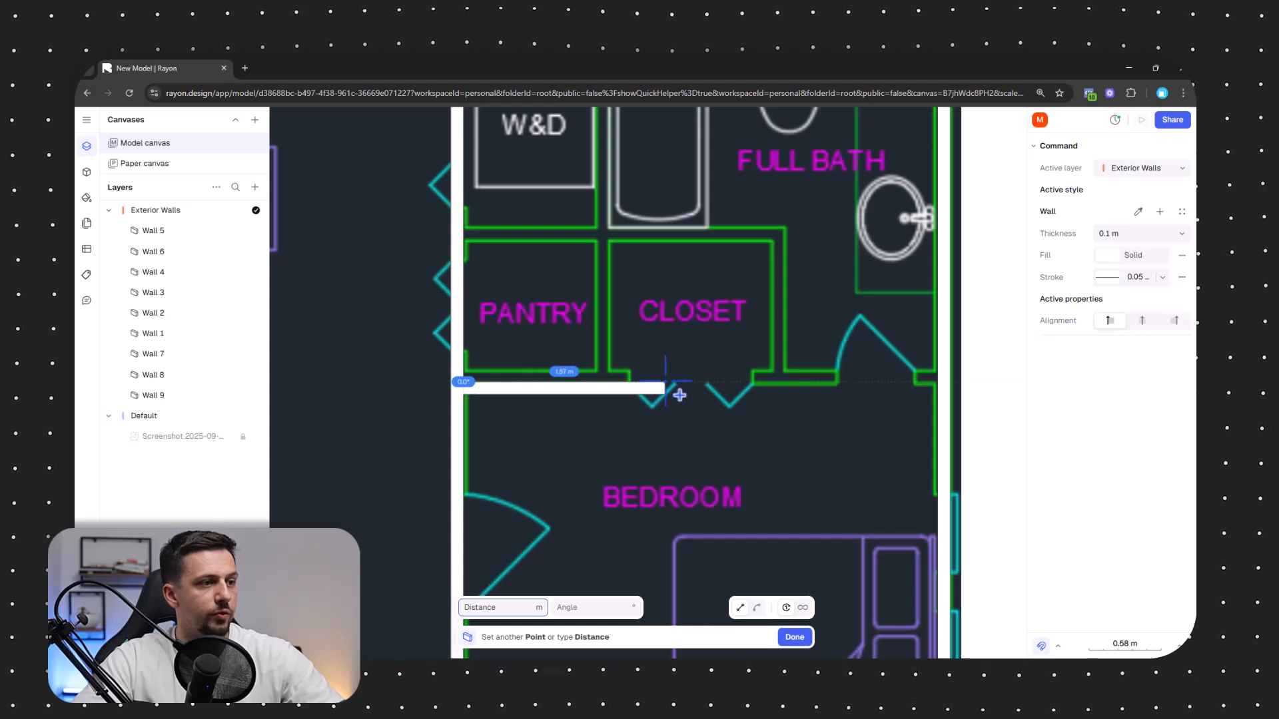
{"action": "key", "text": "space"}
{"action": "key", "text": "space"}
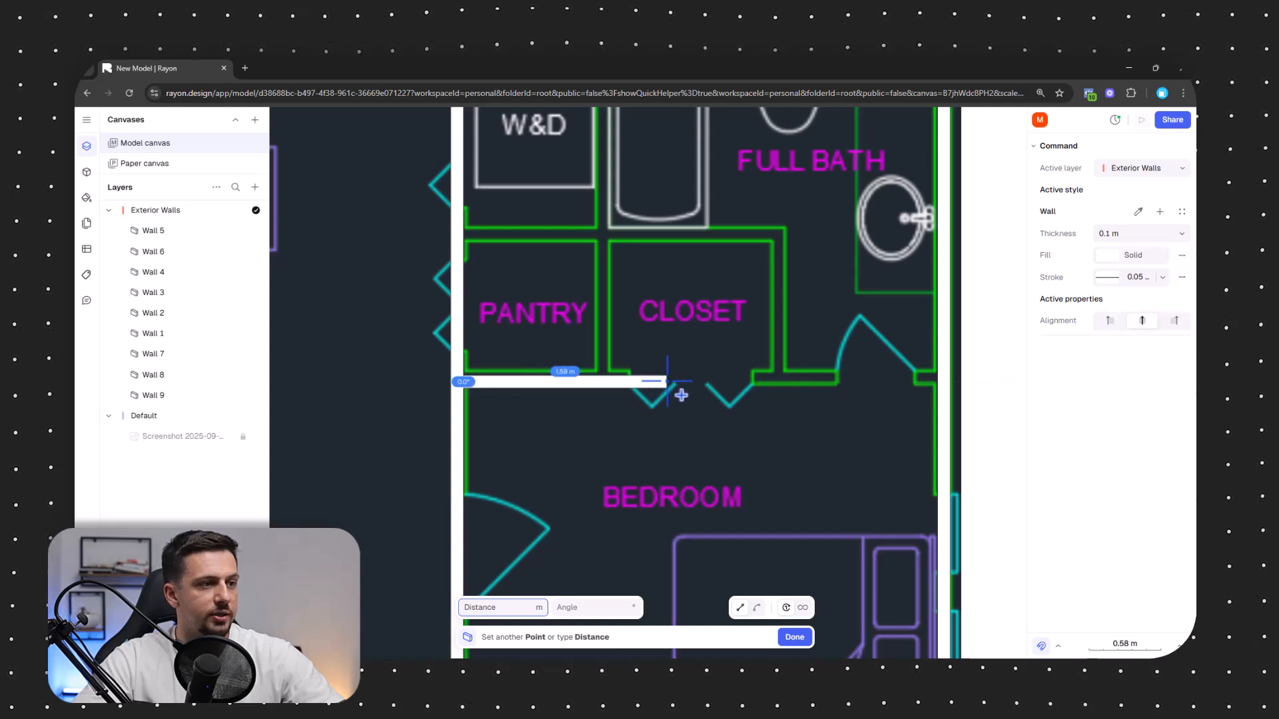
{"action": "left_click", "coordinate": [949, 382]}
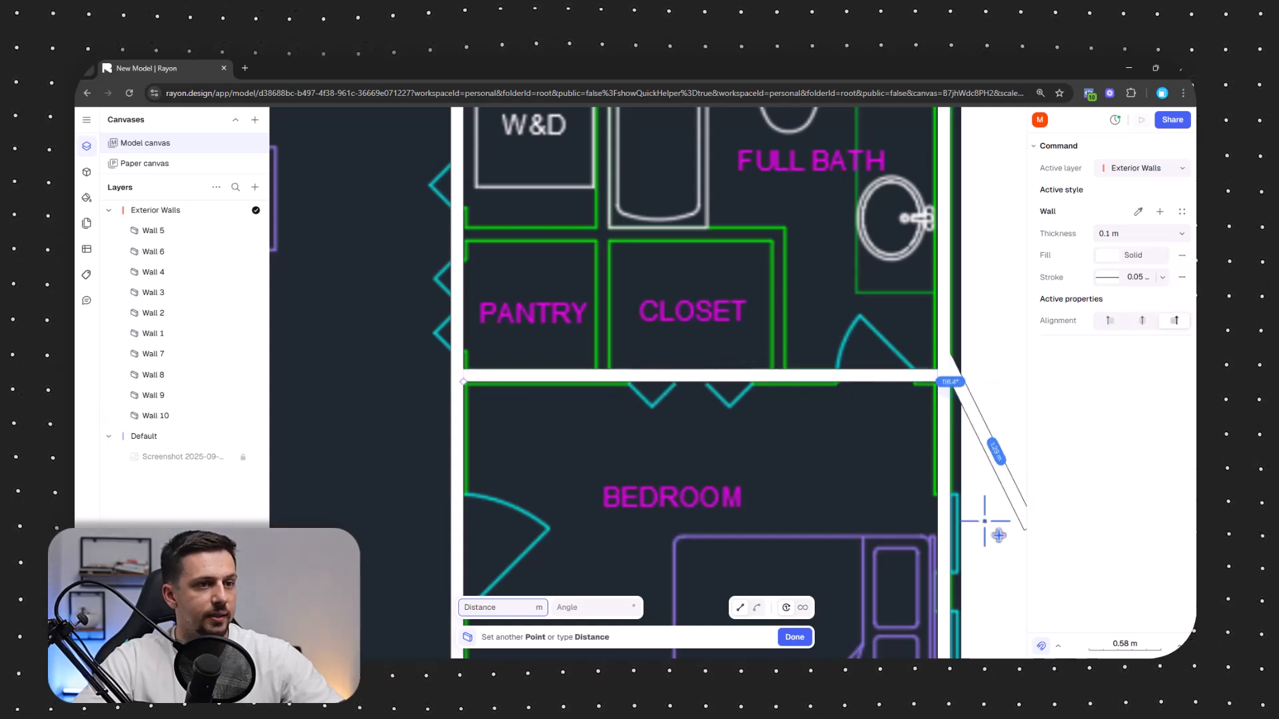
{"action": "left_click", "coordinate": [802, 636]}
Draw the closet's side wall up from the bedroom wall and continue it above the closet and pantry to the foyer-side wall
{"action": "middle_click_drag", "start_coordinate": [808, 336], "coordinate": [807, 421]}
{"action": "type", "text": "w"}
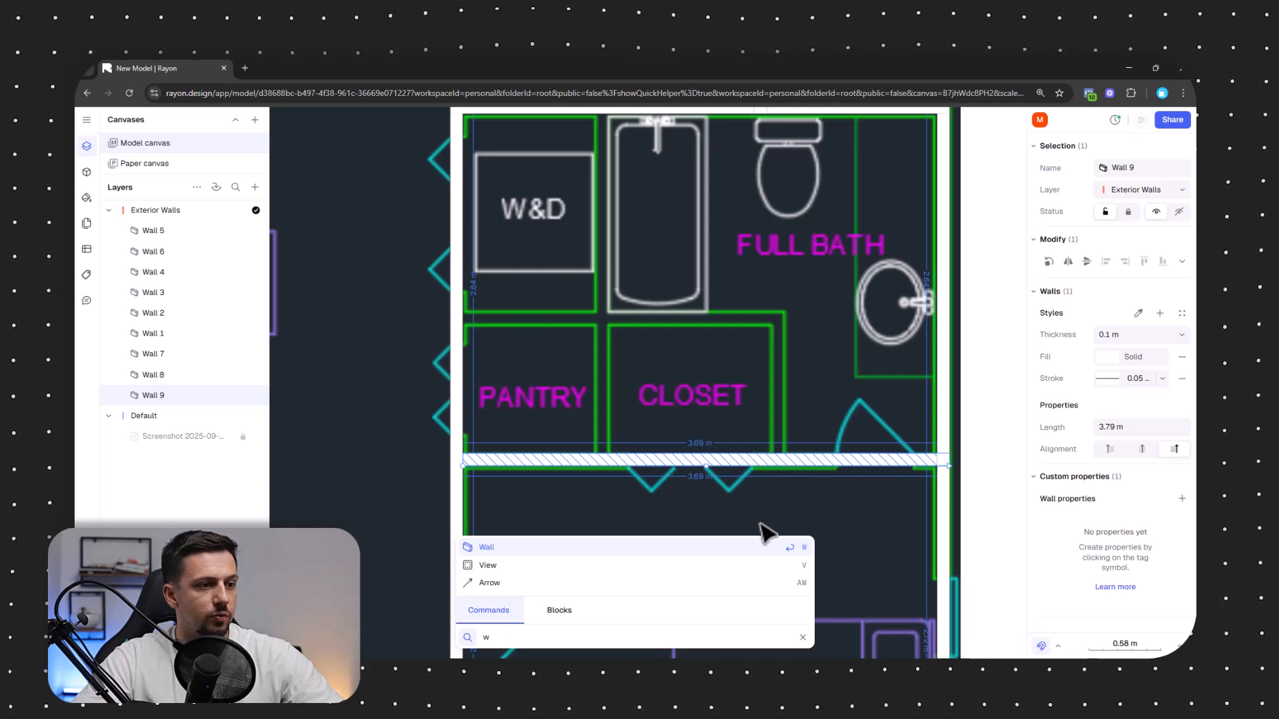
{"action": "key", "text": "Return"}
{"action": "left_click", "coordinate": [784, 455]}
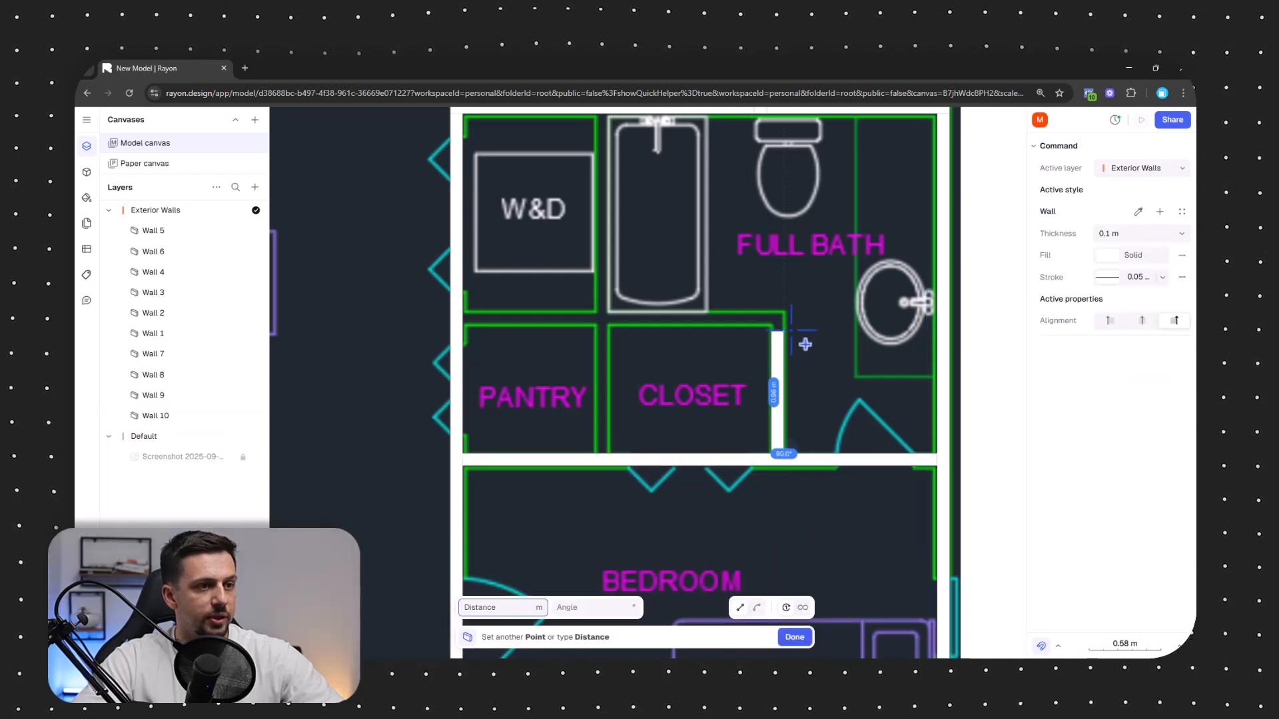
{"action": "left_click", "coordinate": [797, 324]}
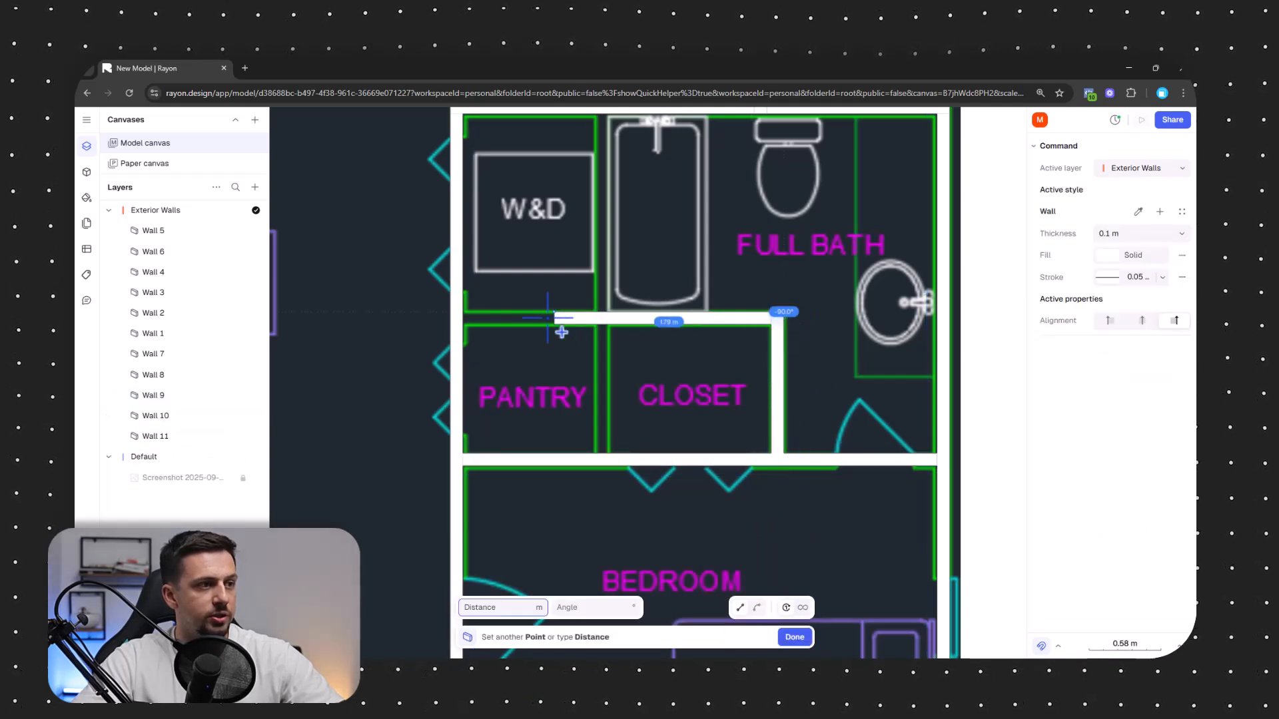
{"action": "left_click", "coordinate": [482, 326]}
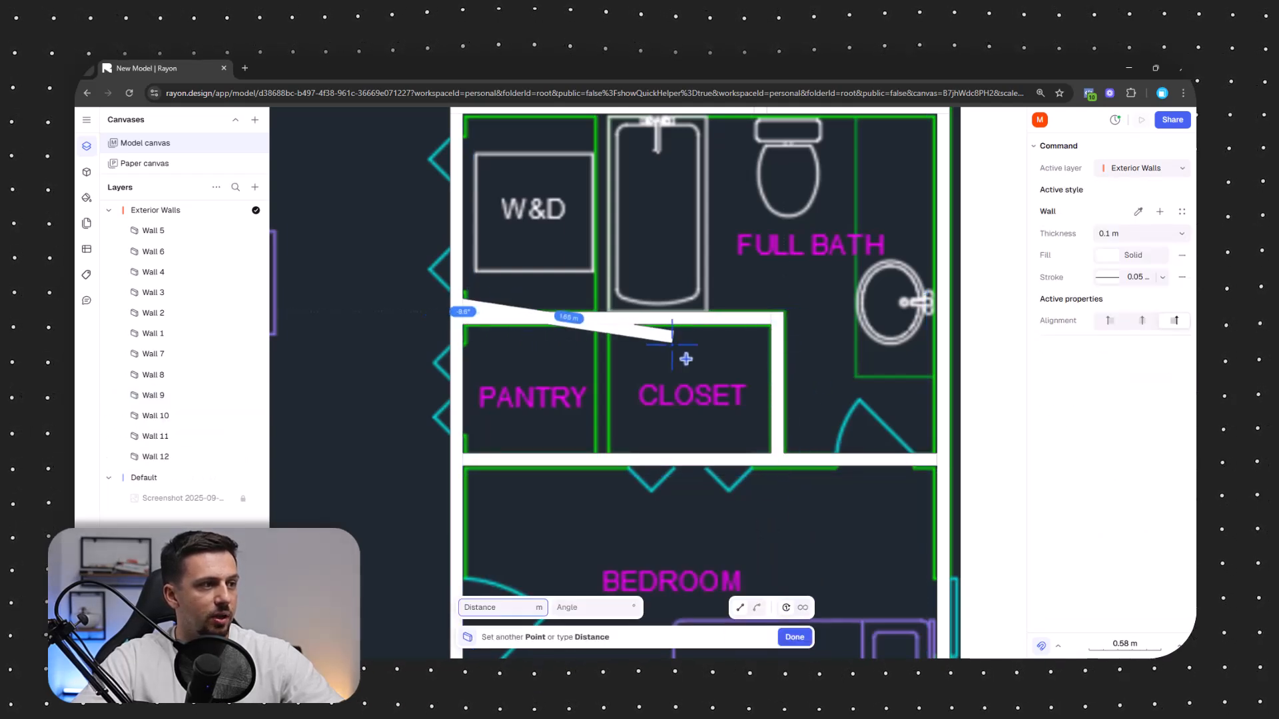
{"action": "left_click", "coordinate": [794, 637]}
Draw the dividing wall from the top of the W&D room down between pantry and closet to the bedroom wall
{"action": "scroll", "coordinate": [625, 399], "scroll_direction": "up", "scroll_amount": 2}
{"action": "type", "text": "e"}
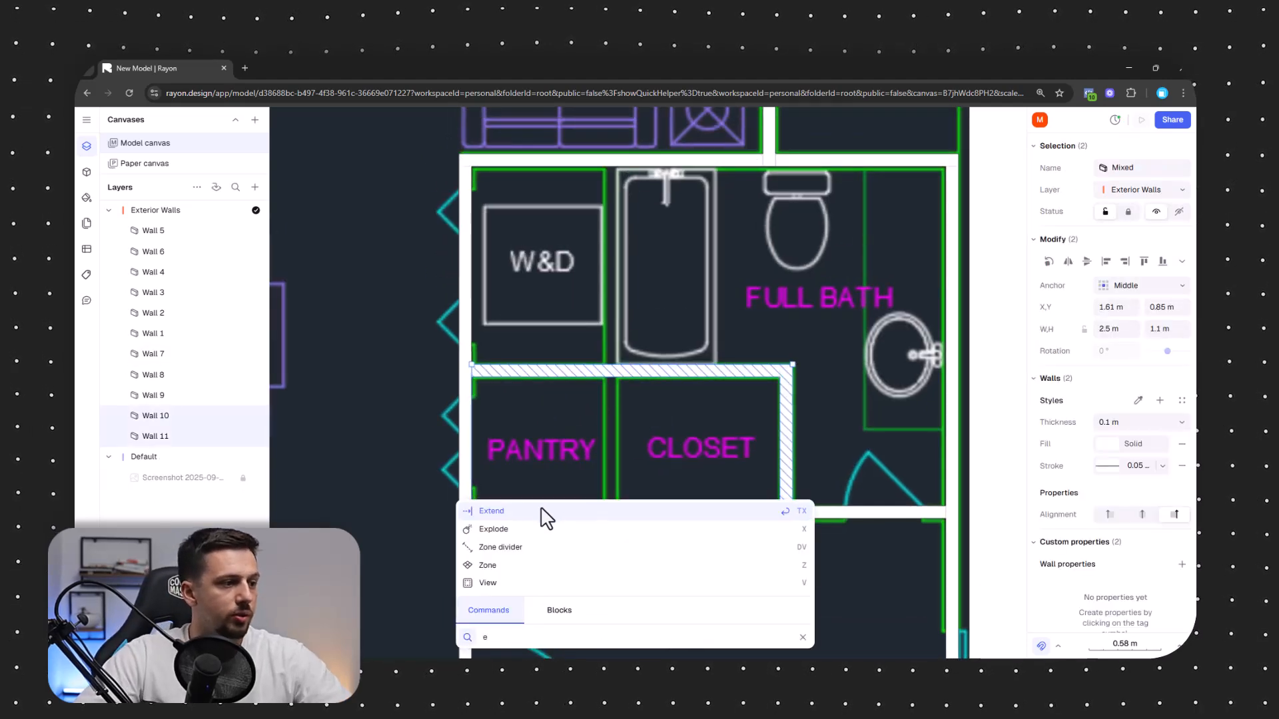
{"action": "key", "text": "BackSpace"}
{"action": "type", "text": "w"}
{"action": "key", "text": "Return"}
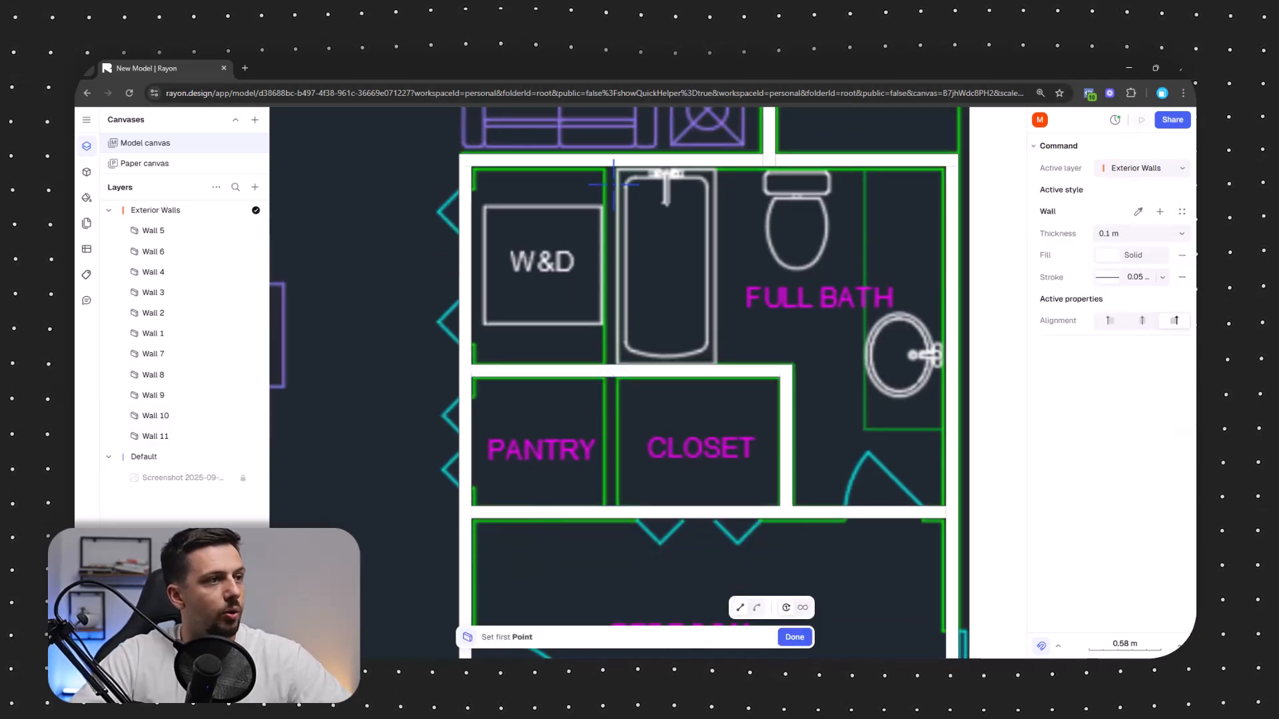
{"action": "left_click", "coordinate": [613, 178]}
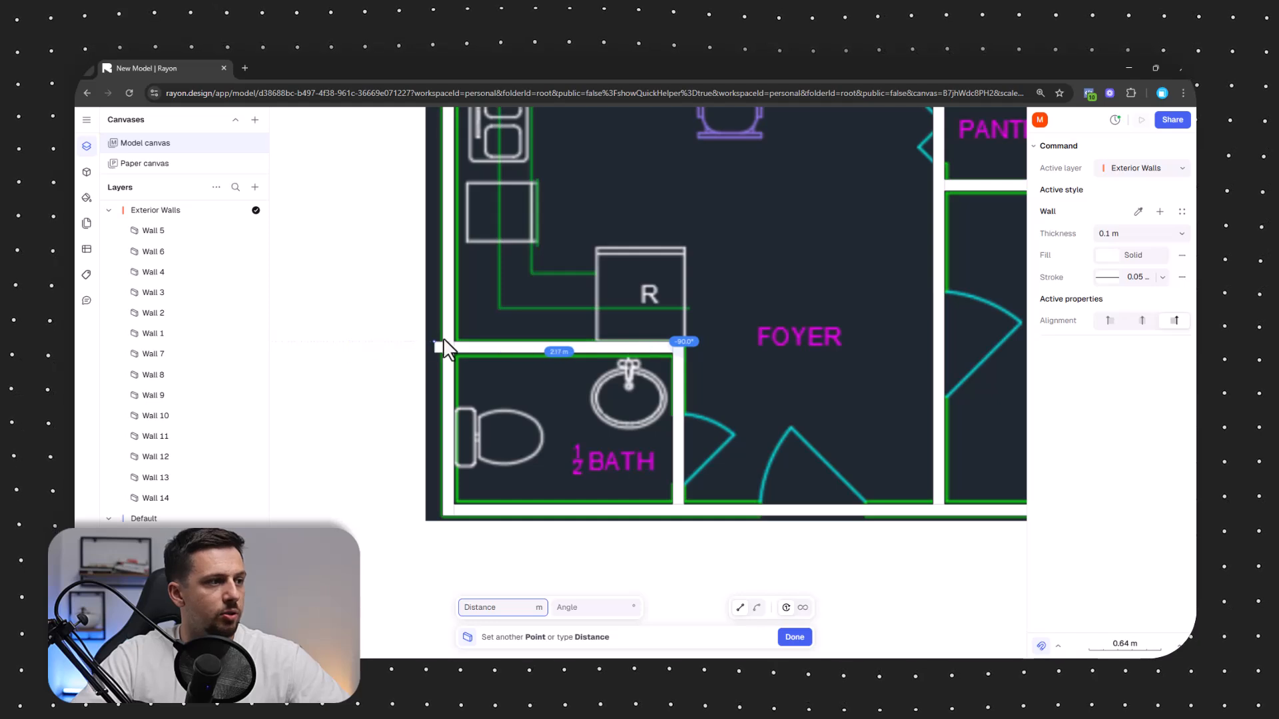
Enclose the half bath with walls along its foyer and kitchen sides, ending at the exterior wall
{"action": "left_click", "coordinate": [447, 343]}
{"action": "left_click", "coordinate": [796, 637]}
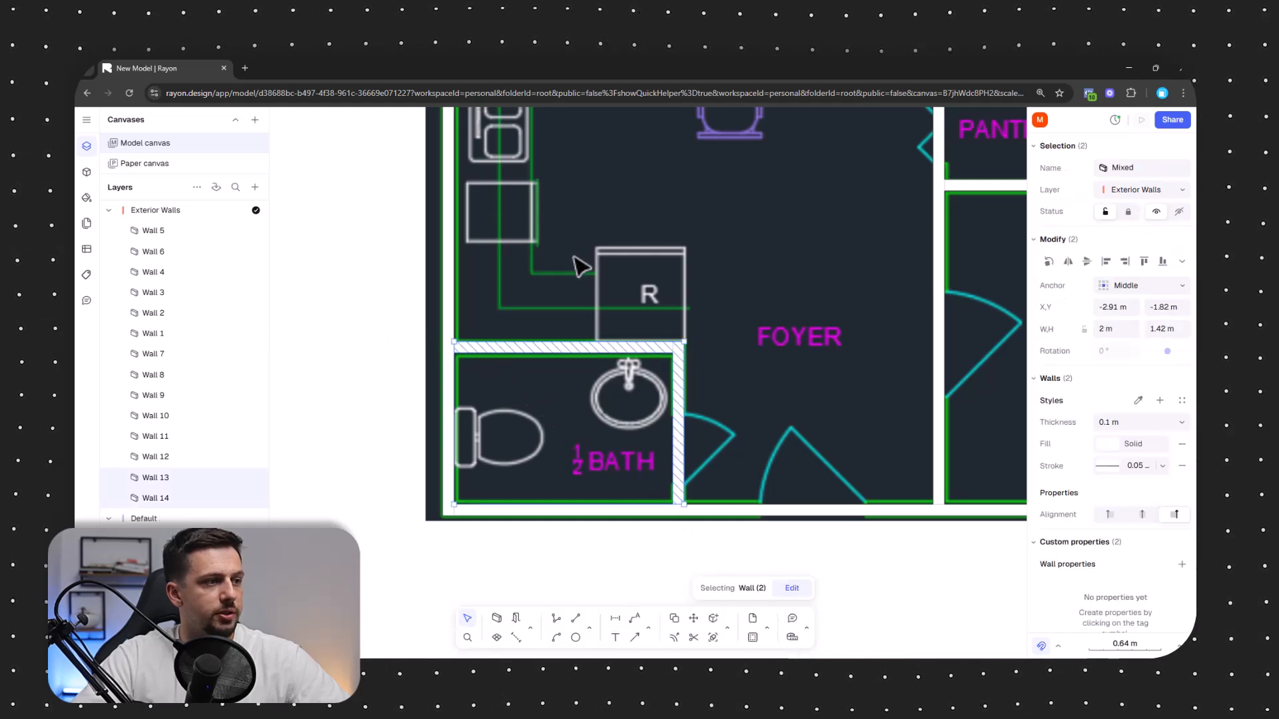
{"action": "scroll", "coordinate": [581, 266], "scroll_direction": "down", "scroll_amount": 6}
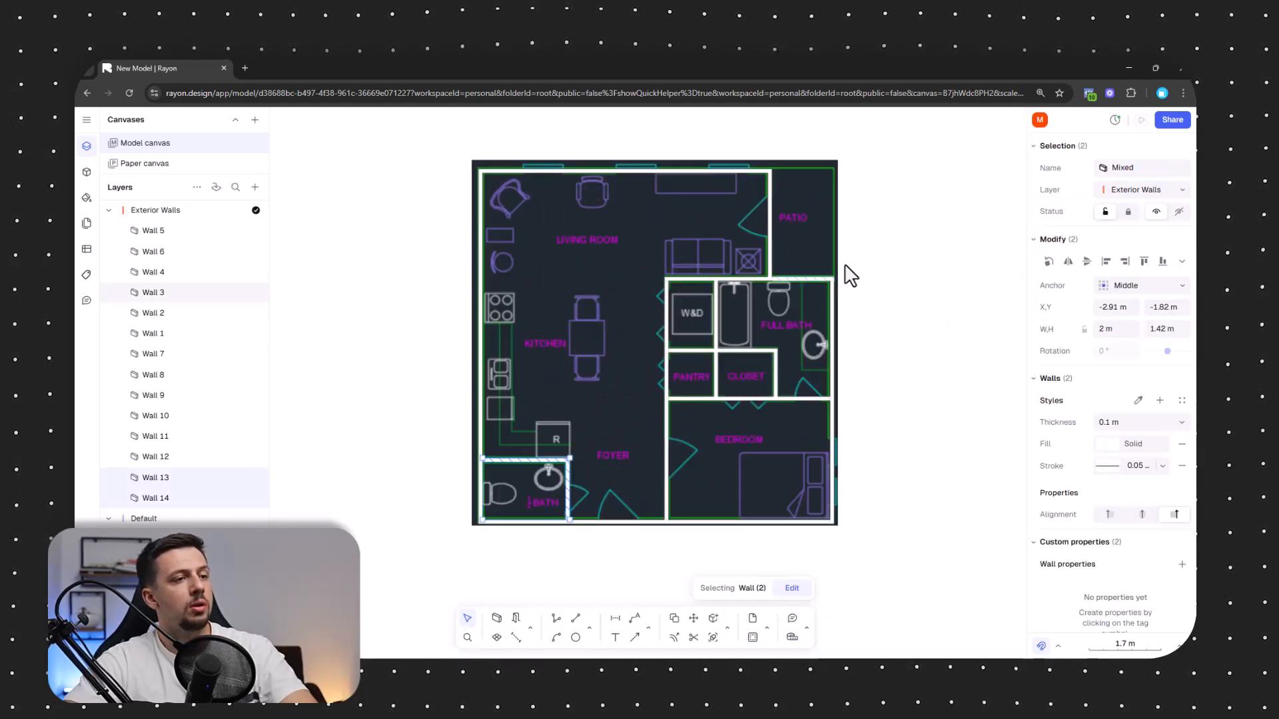
{"action": "left_click", "coordinate": [1019, 497]}
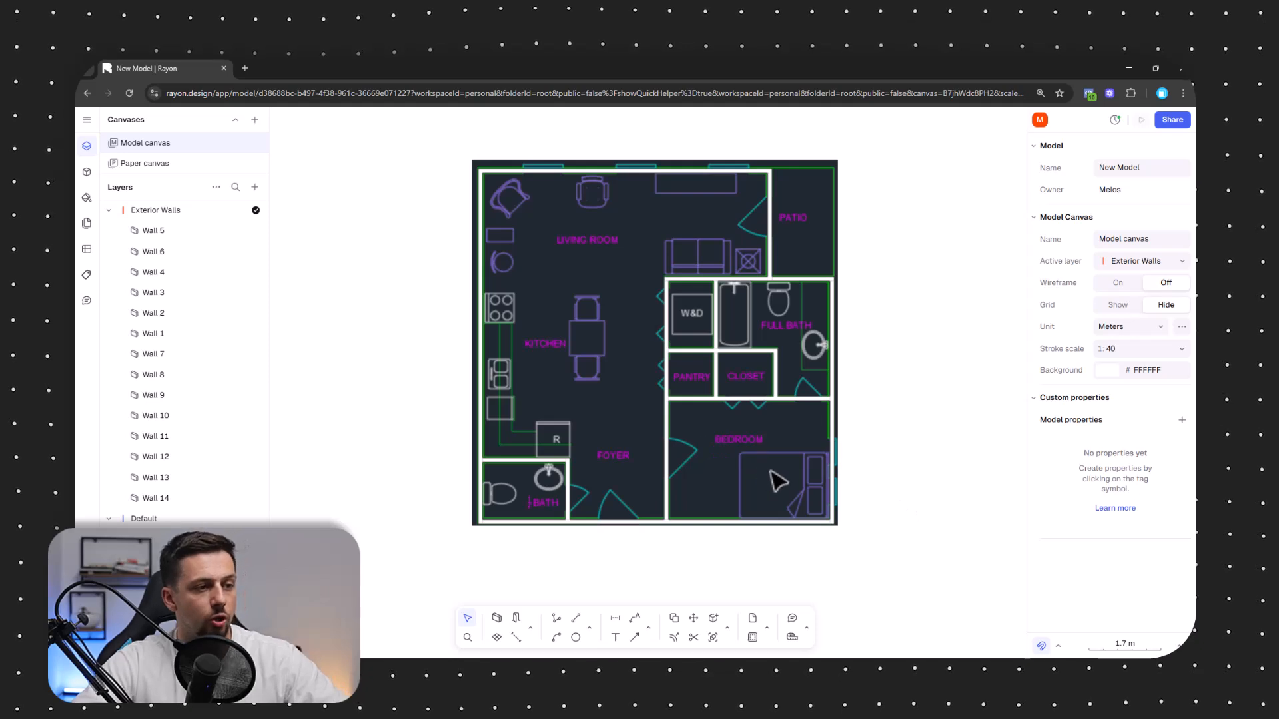
Select the interior walls around the half bath, foyer, bedroom and W&D room and move them to a new layer named Interior Walls
{"action": "left_click_drag", "start_coordinate": [776, 480], "coordinate": [563, 343]}
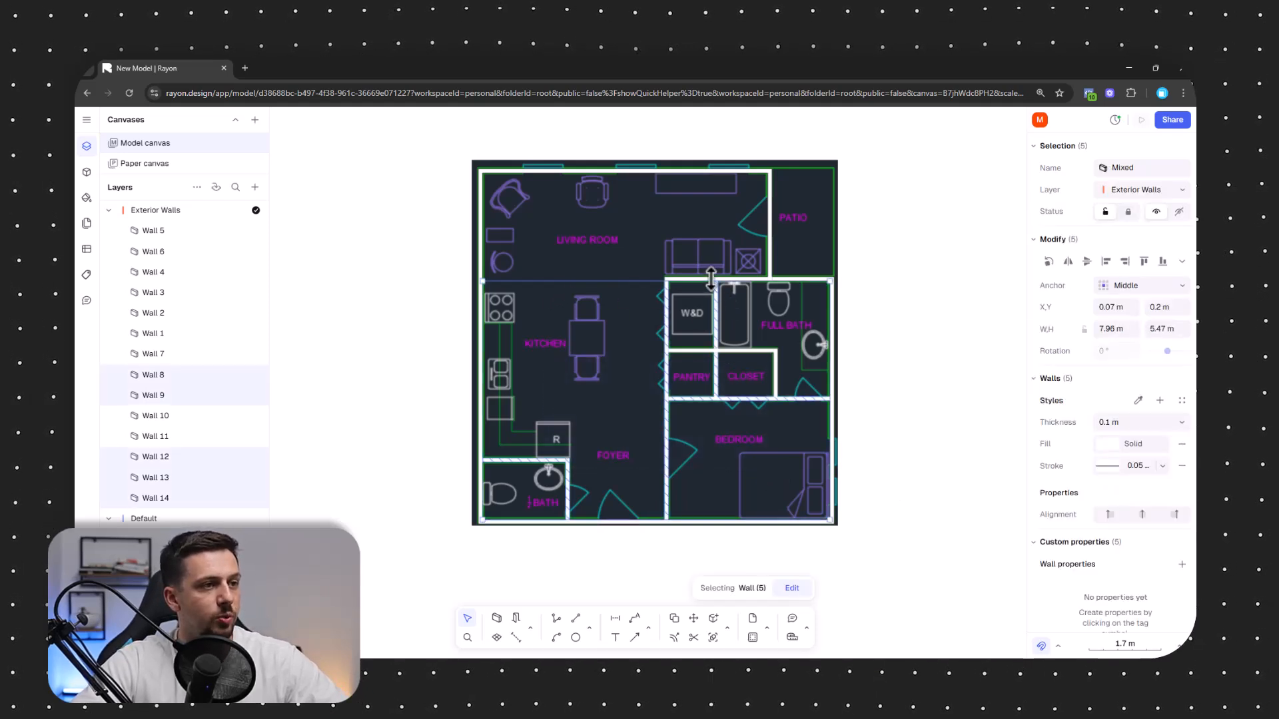
{"action": "left_click", "coordinate": [712, 278], "text": "shift"}
{"action": "left_click", "coordinate": [255, 187]}
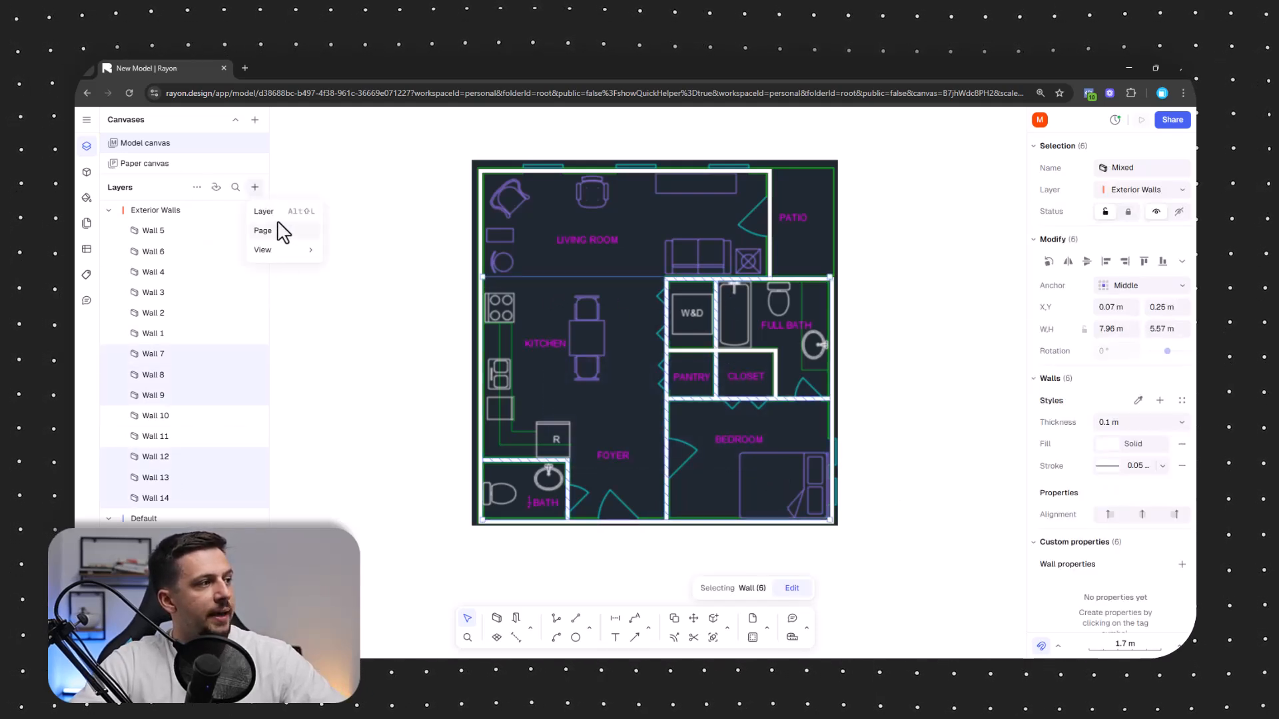
{"action": "left_click", "coordinate": [264, 212]}
{"action": "type", "text": "Interi"}
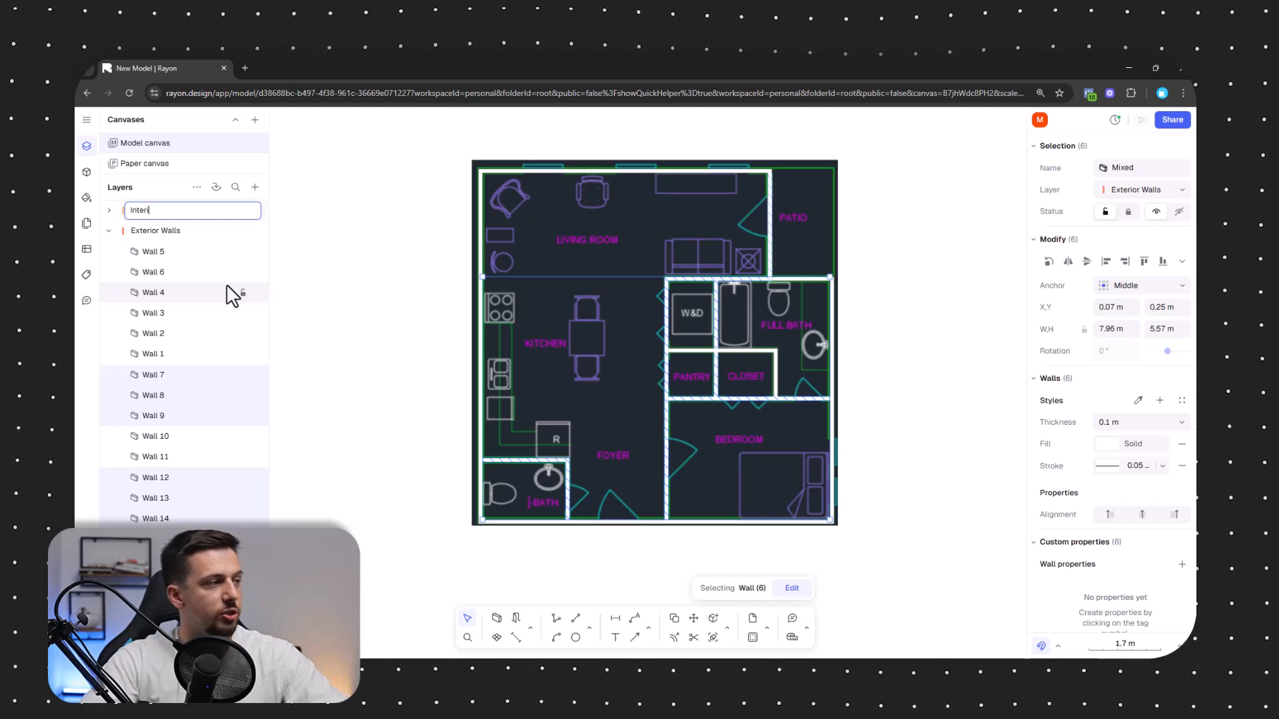
{"action": "type", "text": "or Walls"}
{"action": "key", "text": "Return"}
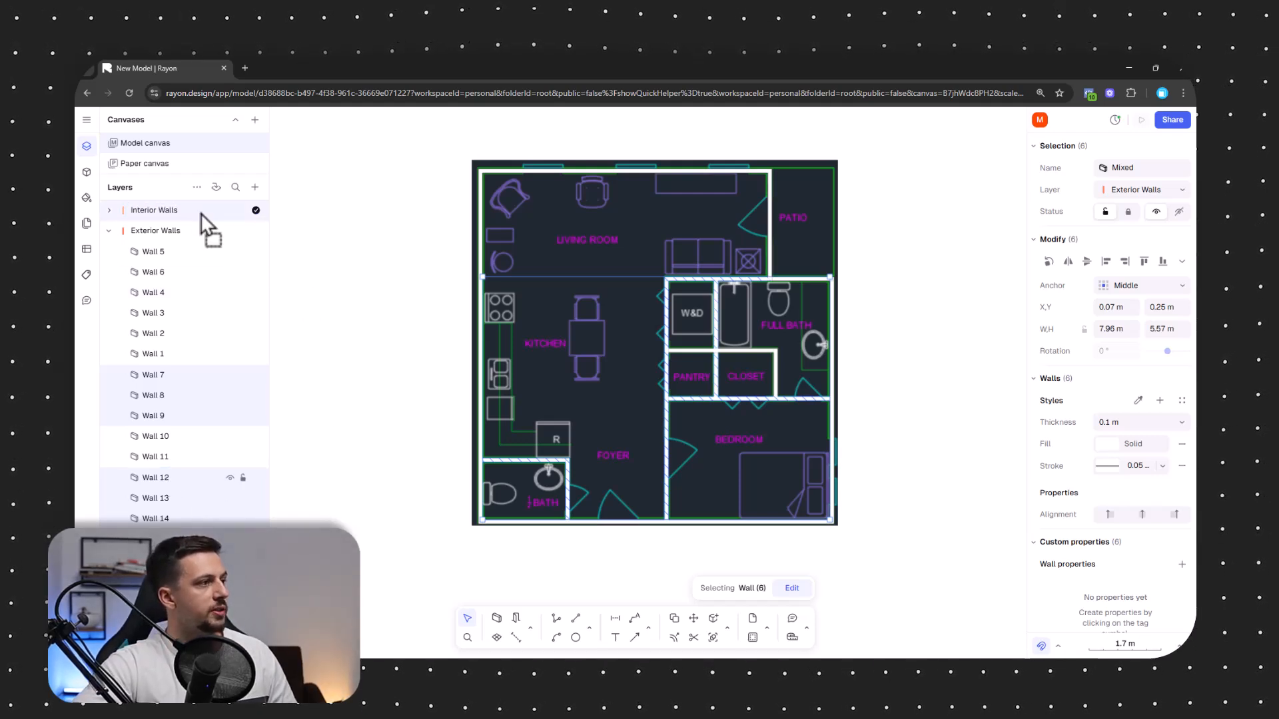
{"action": "left_click_drag", "start_coordinate": [202, 213], "coordinate": [202, 214]}
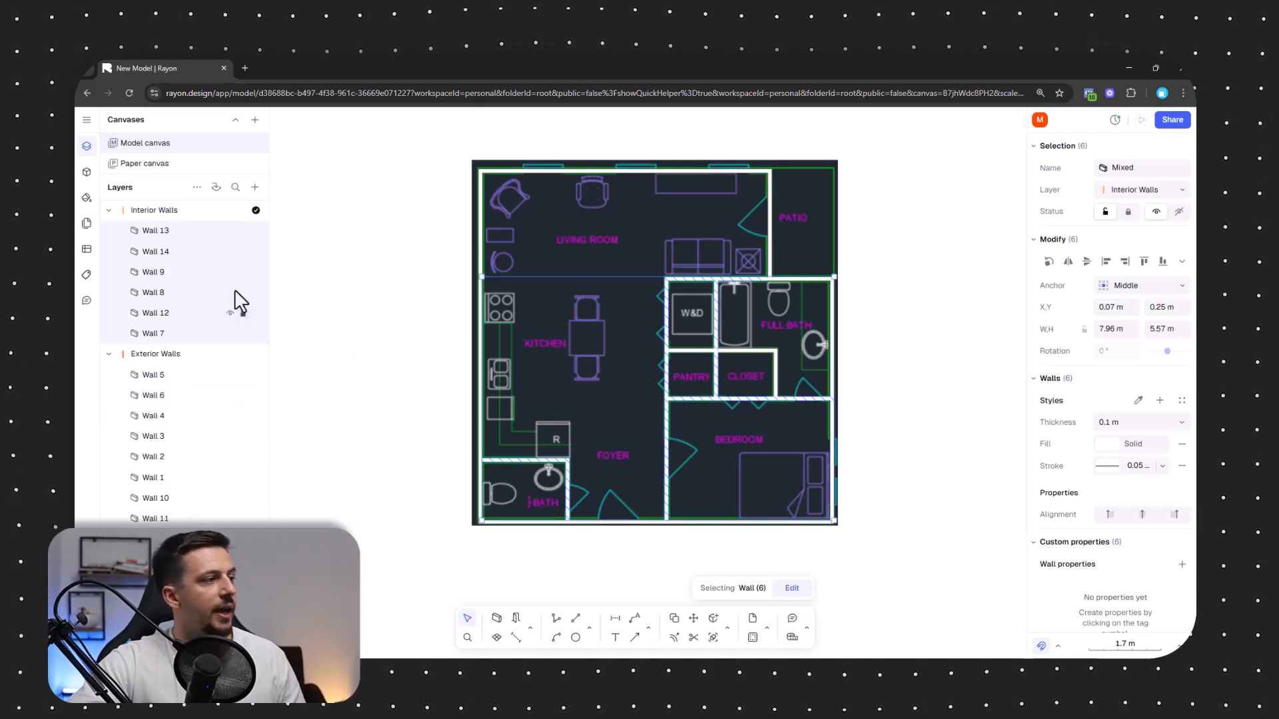
Hide and show the Exterior Walls layer to check which walls it contains
{"action": "left_click", "coordinate": [230, 355]}
{"action": "left_click", "coordinate": [230, 355]}
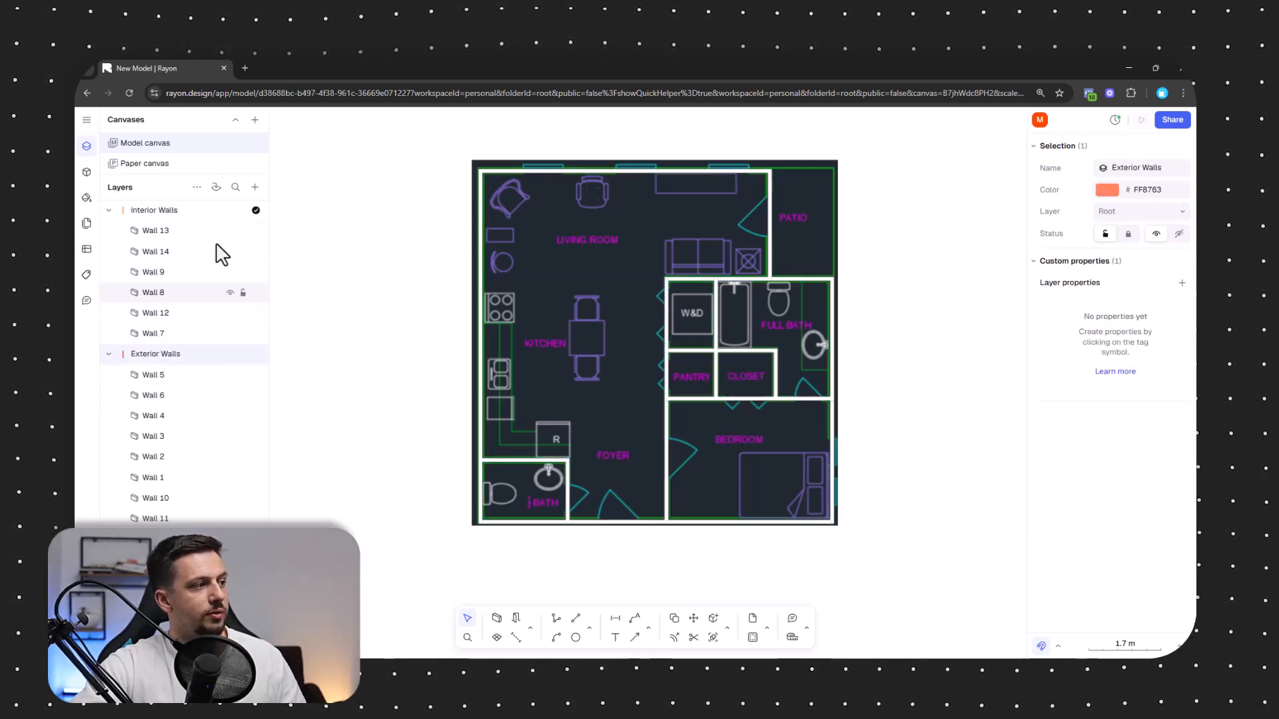
{"action": "left_click", "coordinate": [650, 571]}
Insert a Door EU 80 block from the Openings, doors & arcs - 3 views library into the foyer's exterior wall at the traced entrance
{"action": "scroll", "coordinate": [663, 526], "scroll_direction": "up", "scroll_amount": 3}
{"action": "middle_click_drag", "start_coordinate": [662, 529], "coordinate": [639, 591]}
{"action": "left_click", "coordinate": [517, 620]}
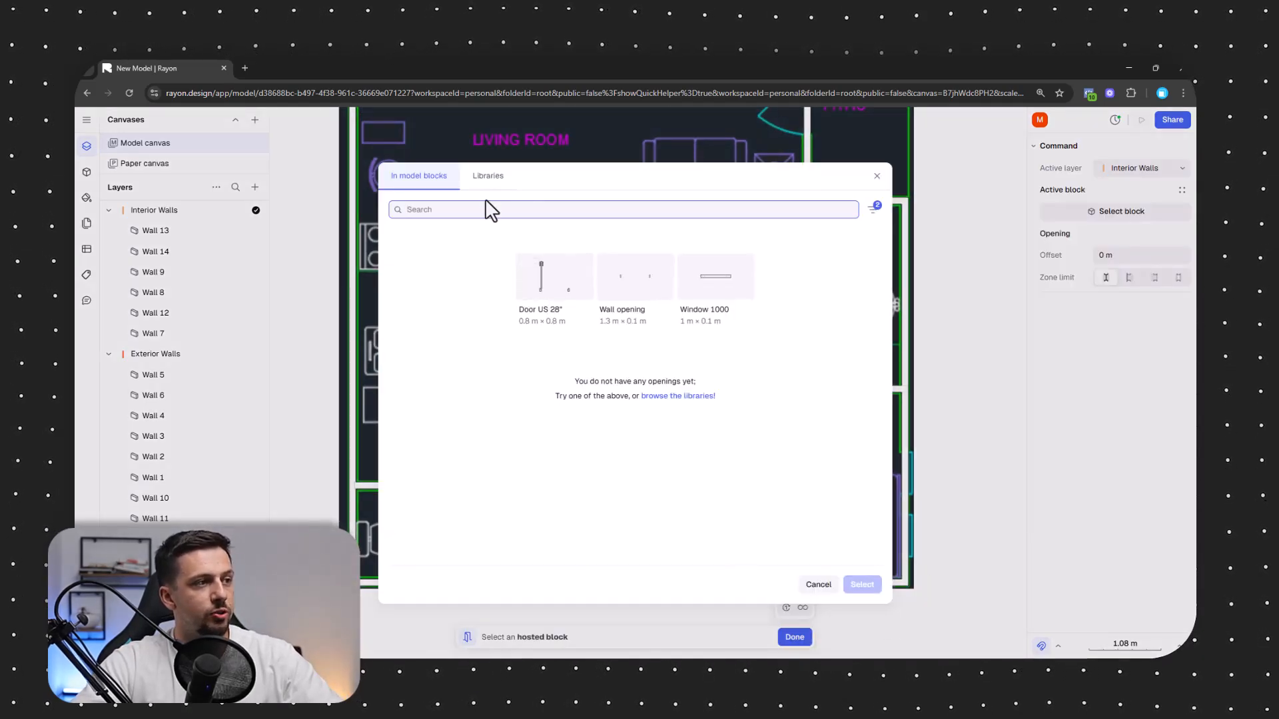
{"action": "left_click", "coordinate": [490, 177]}
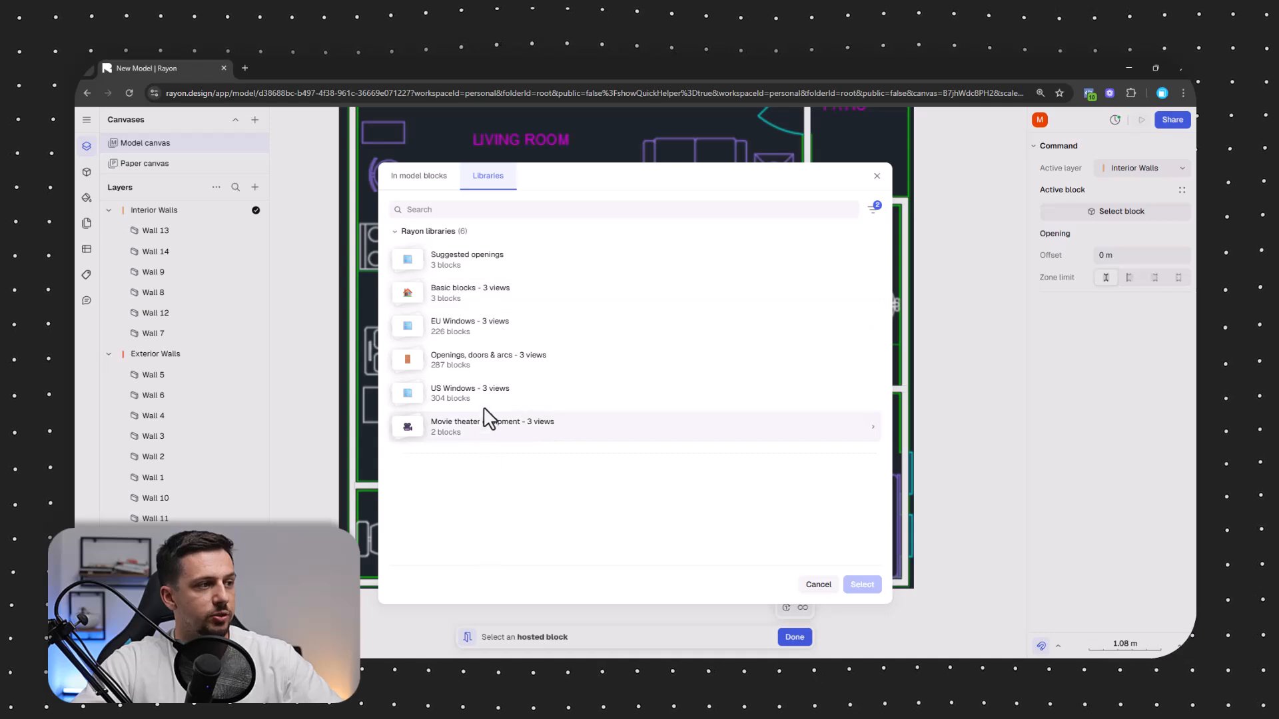
{"action": "left_click", "coordinate": [497, 365]}
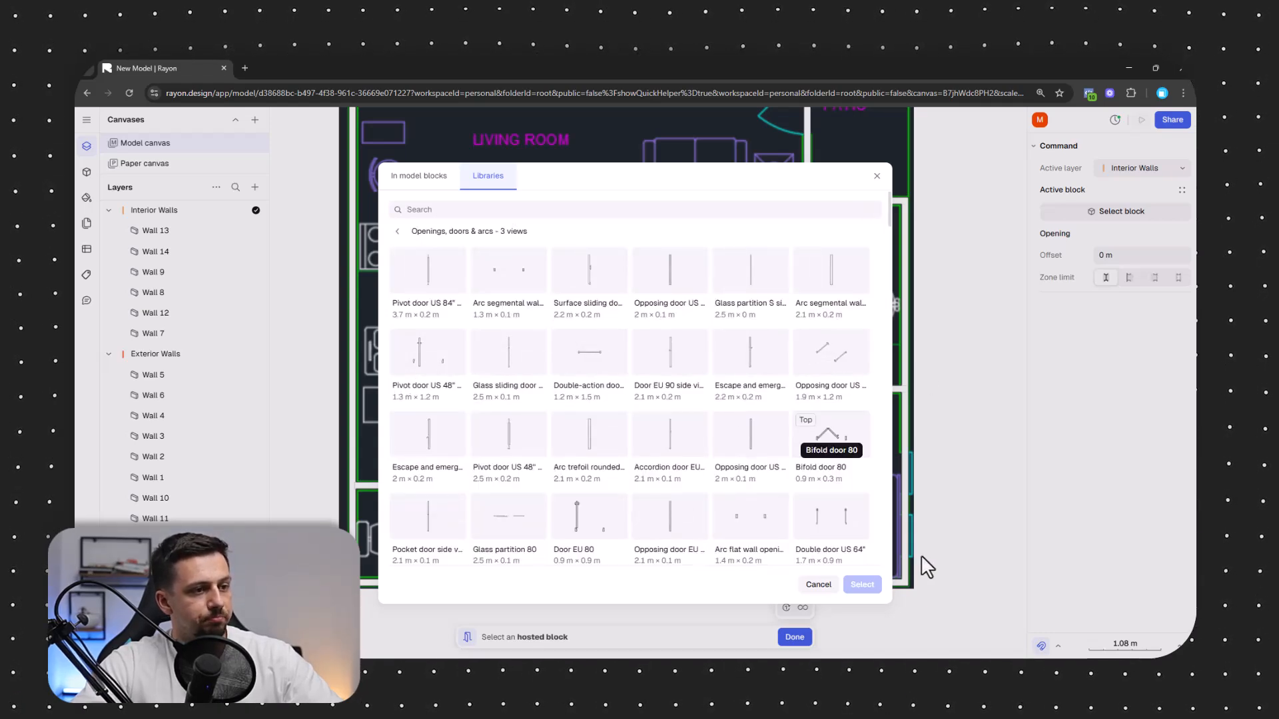
{"action": "left_click", "coordinate": [595, 535]}
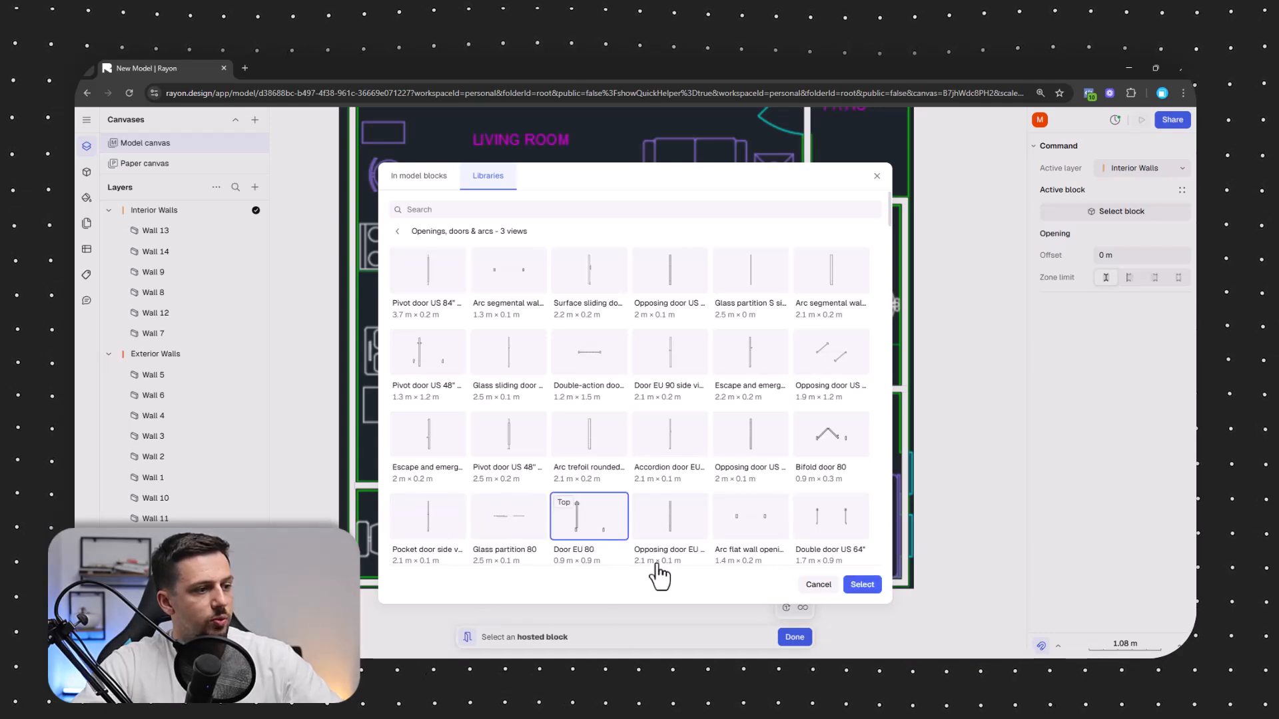
{"action": "left_click", "coordinate": [873, 588]}
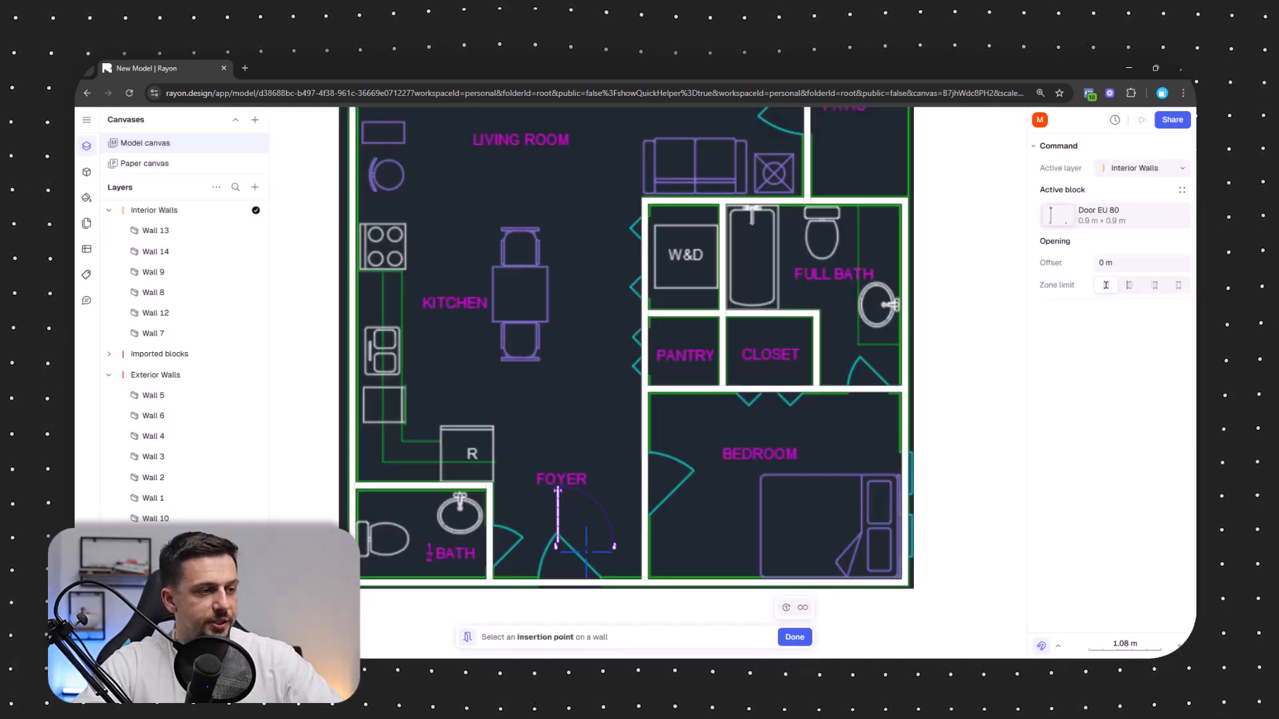
{"action": "left_click", "coordinate": [570, 584]}
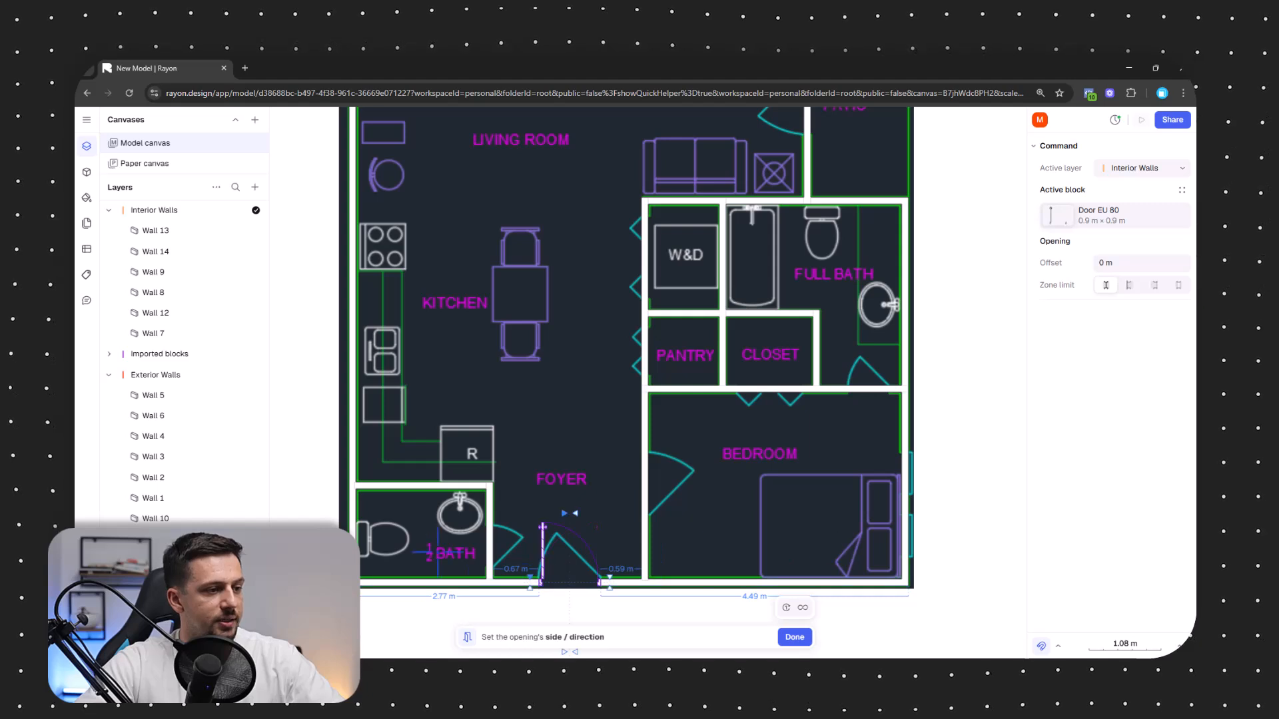
{"action": "left_click", "coordinate": [633, 498]}
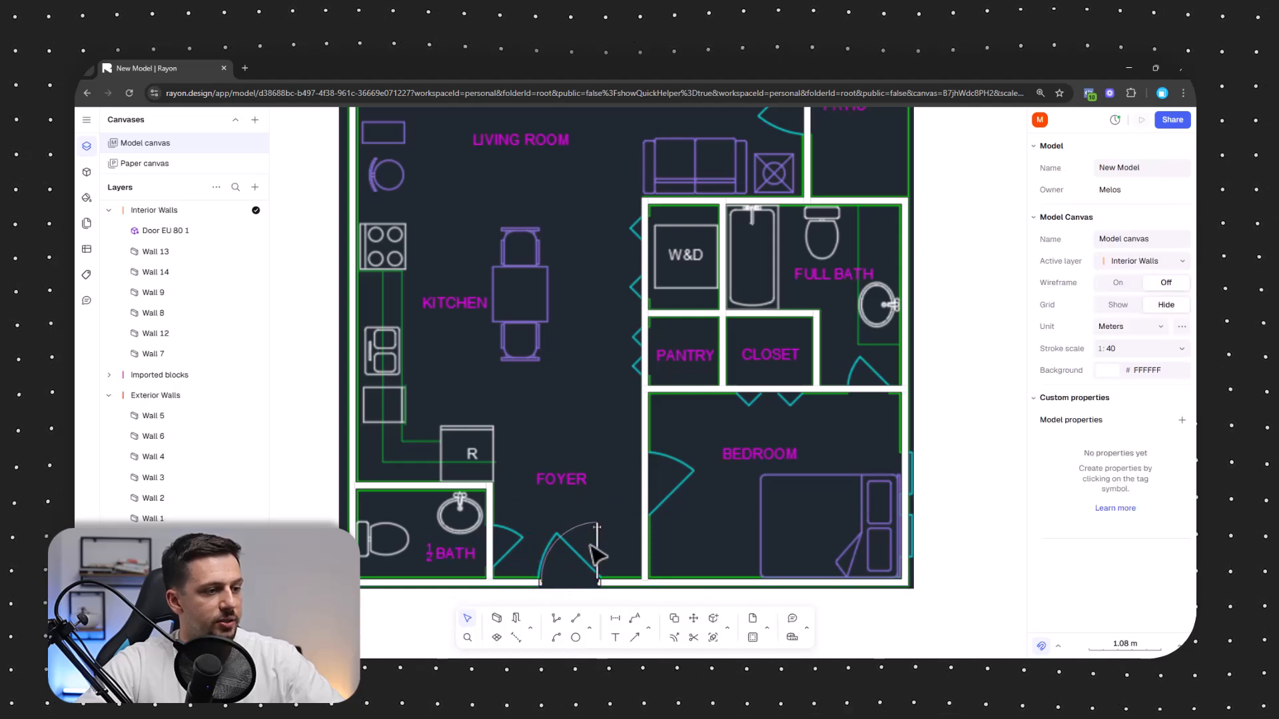
Insert two more Door EU 80 blocks, one in the foyer–bedroom wall and one in the bedroom–full bath wall
{"action": "left_click", "coordinate": [516, 619]}
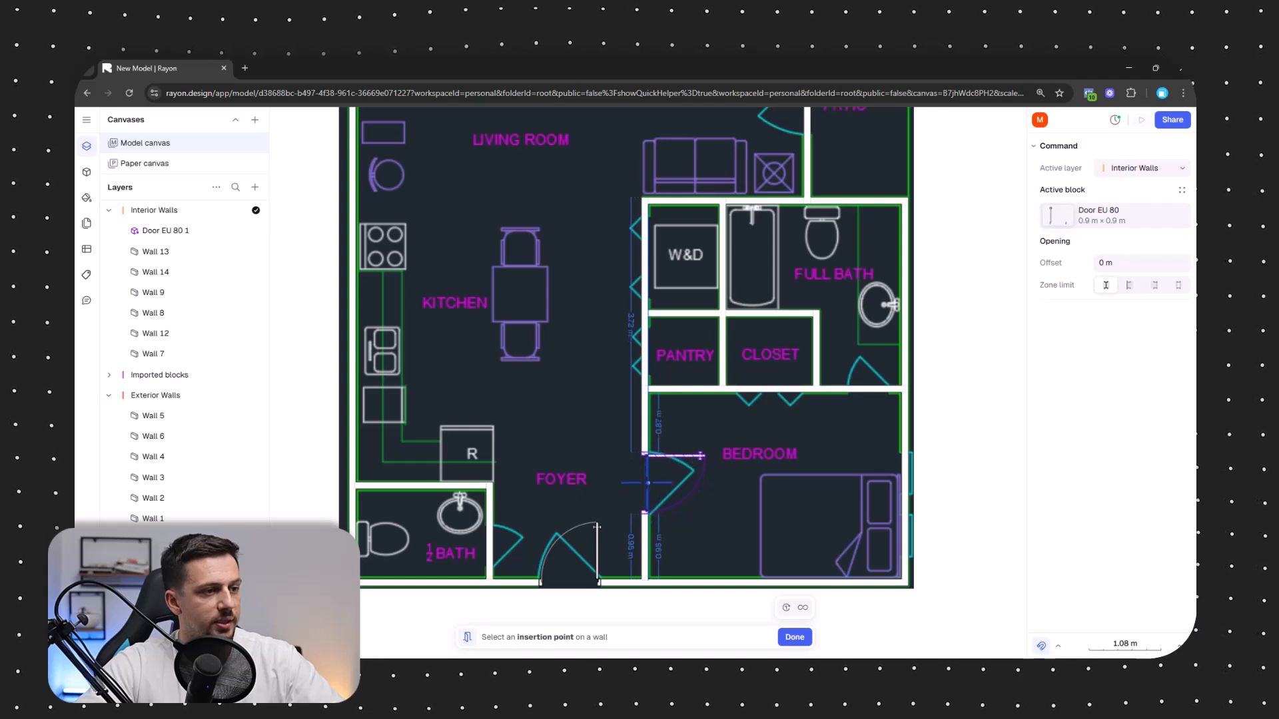
{"action": "left_click", "coordinate": [658, 516]}
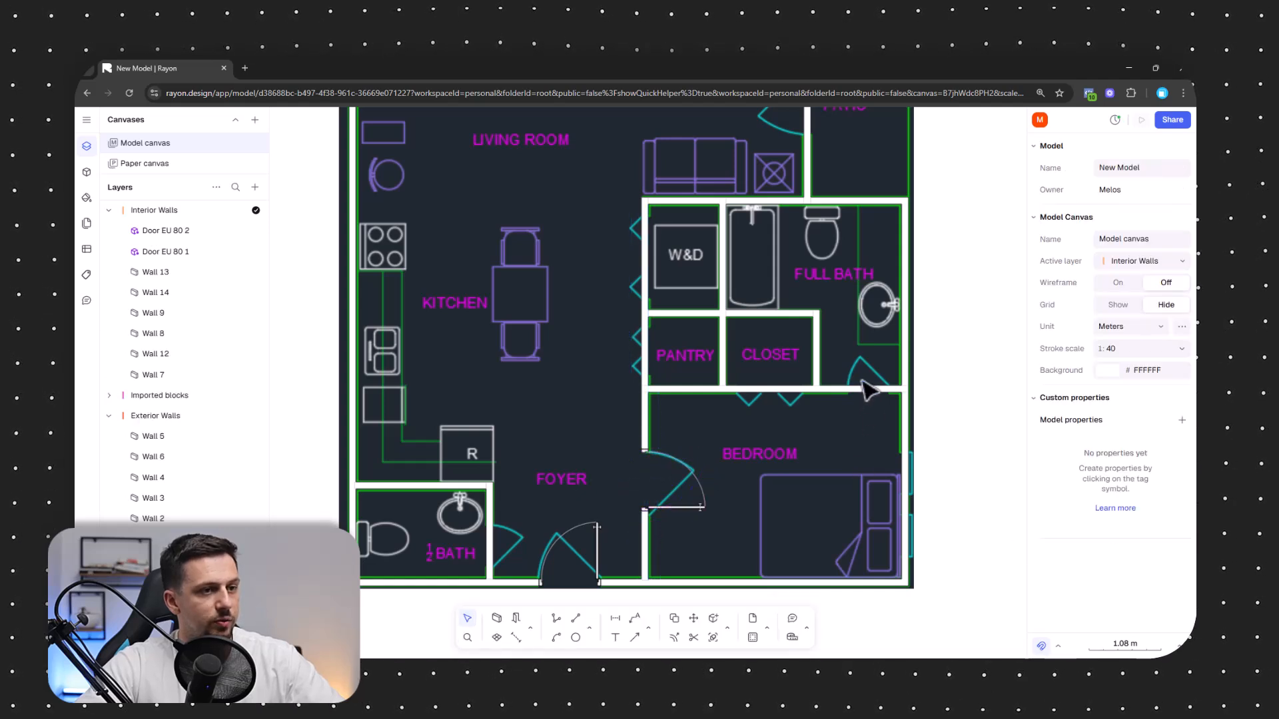
{"action": "left_click", "coordinate": [516, 618]}
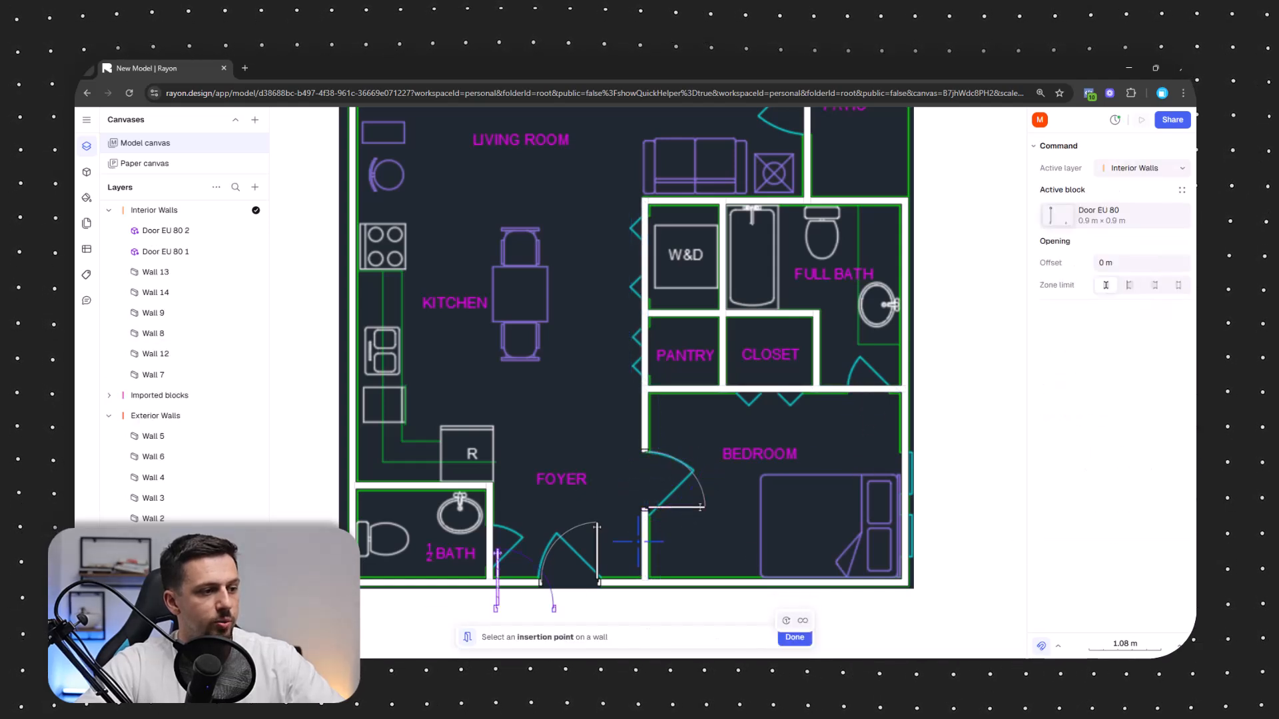
{"action": "left_click", "coordinate": [935, 280]}
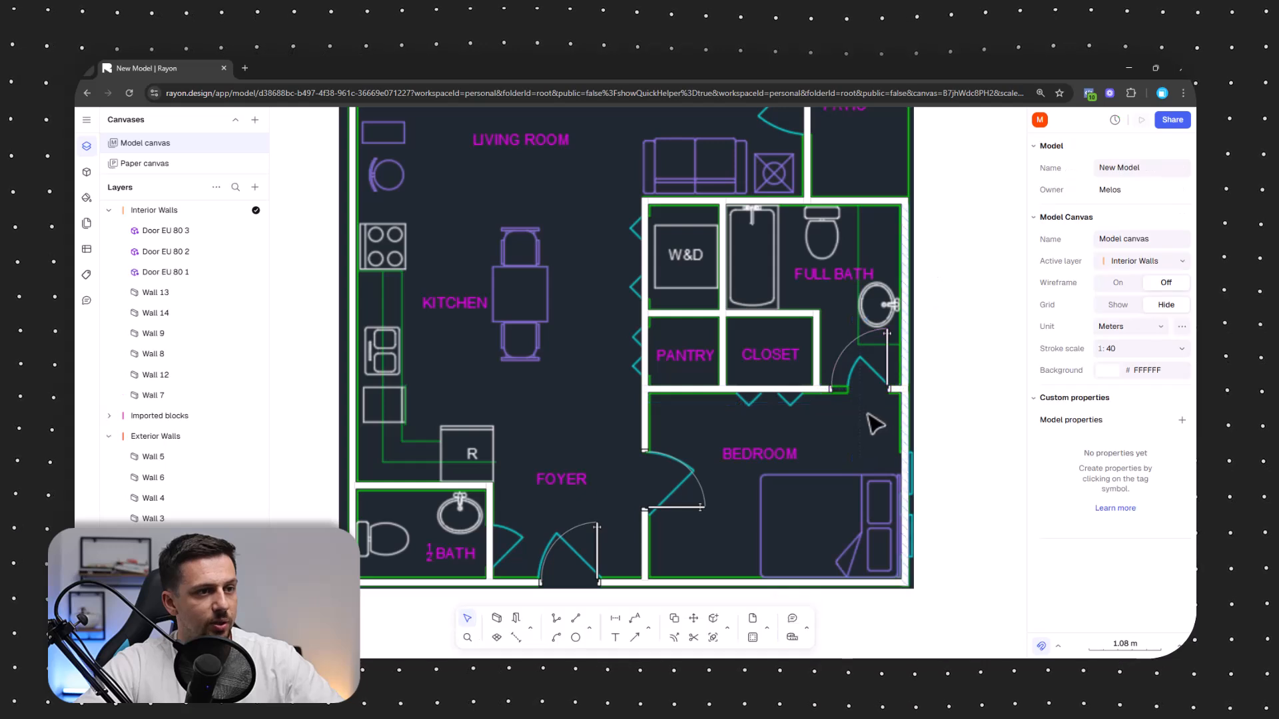
Shrink the full bath door to about 0.64 m wide so it fits the traced opening
{"action": "scroll", "coordinate": [850, 373], "scroll_direction": "up", "scroll_amount": 5}
{"action": "left_click", "coordinate": [799, 423]}
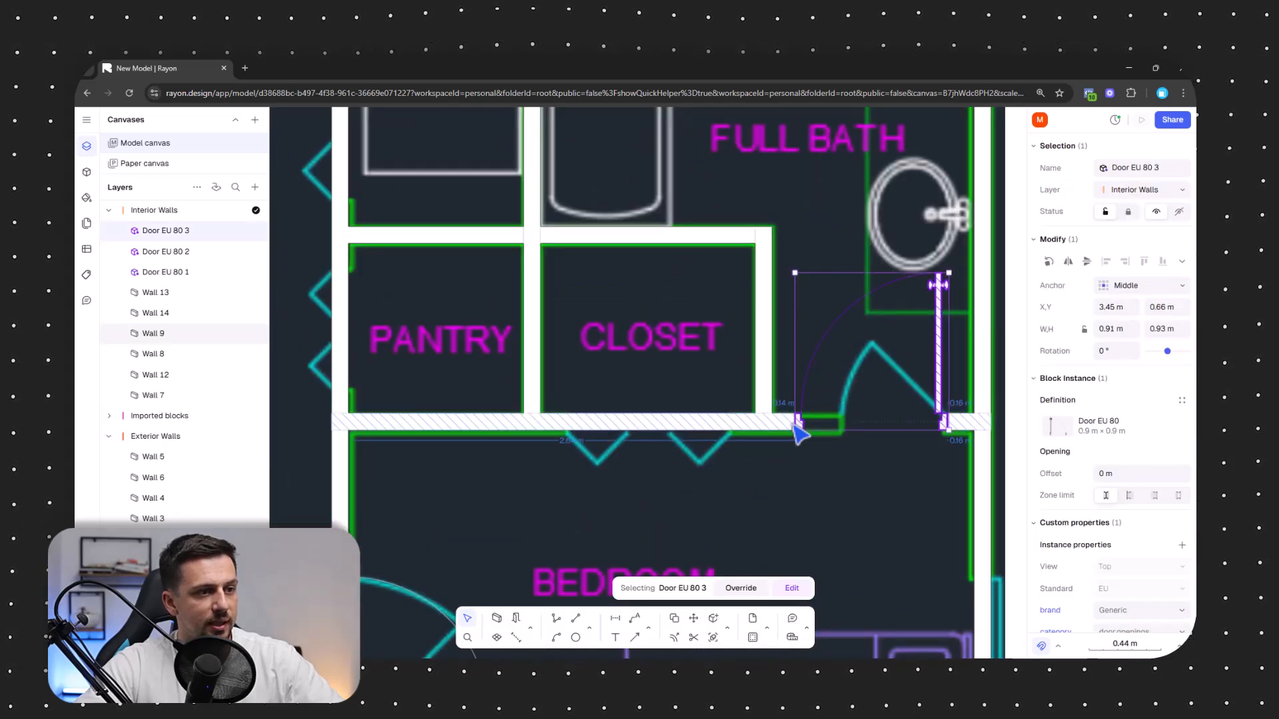
{"action": "left_click_drag", "start_coordinate": [798, 426], "coordinate": [841, 431]}
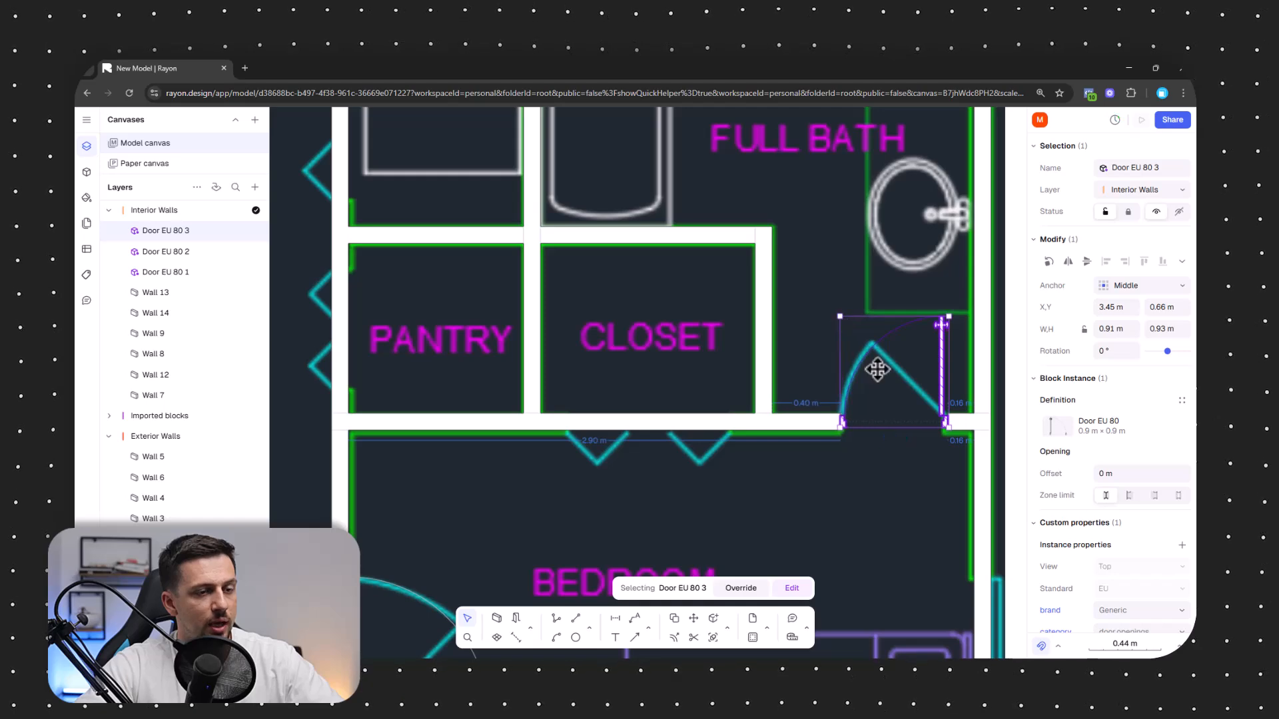
{"action": "scroll", "coordinate": [788, 408], "scroll_direction": "down", "scroll_amount": 3}
{"action": "left_click", "coordinate": [947, 407]}
{"action": "middle_click_drag", "start_coordinate": [730, 386], "coordinate": [774, 331]}
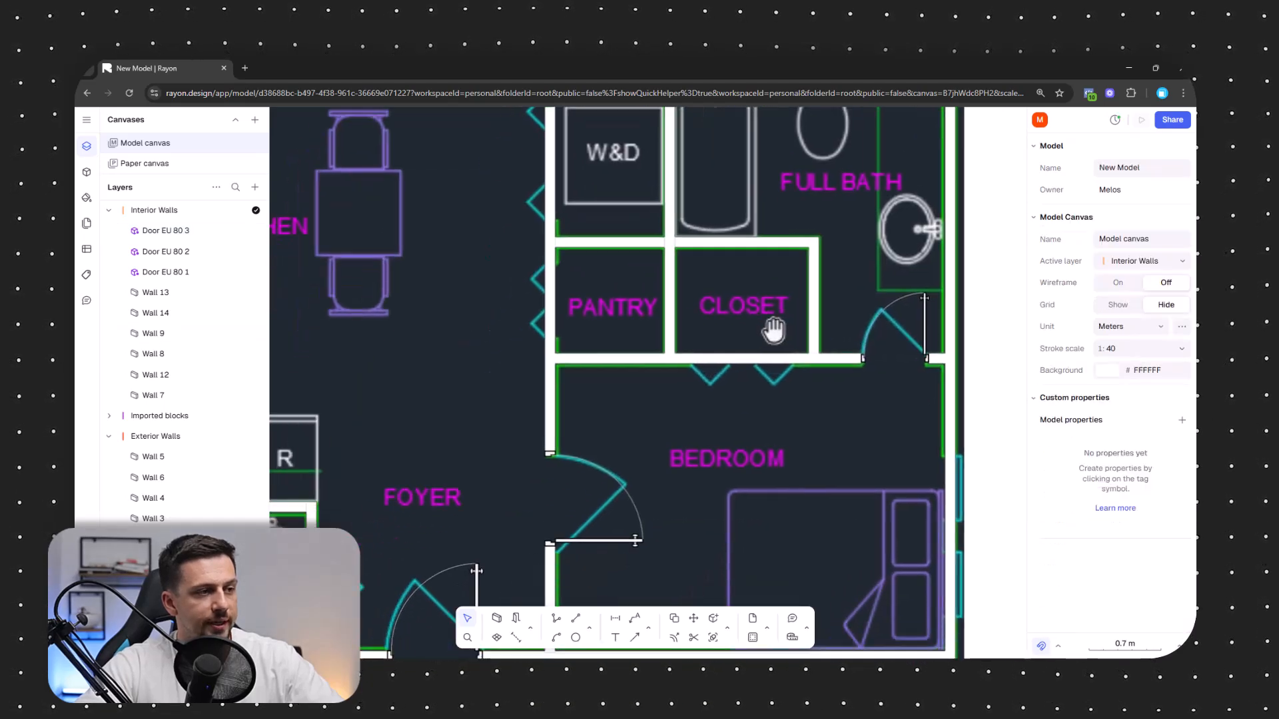
Copy the bedroom door into the half bath's foyer wall and scale it to about 0.63 by 0.65 m over the traced door
{"action": "scroll", "coordinate": [765, 380], "scroll_direction": "down", "scroll_amount": 5}
{"action": "scroll", "coordinate": [626, 483], "scroll_direction": "up", "scroll_amount": 8}
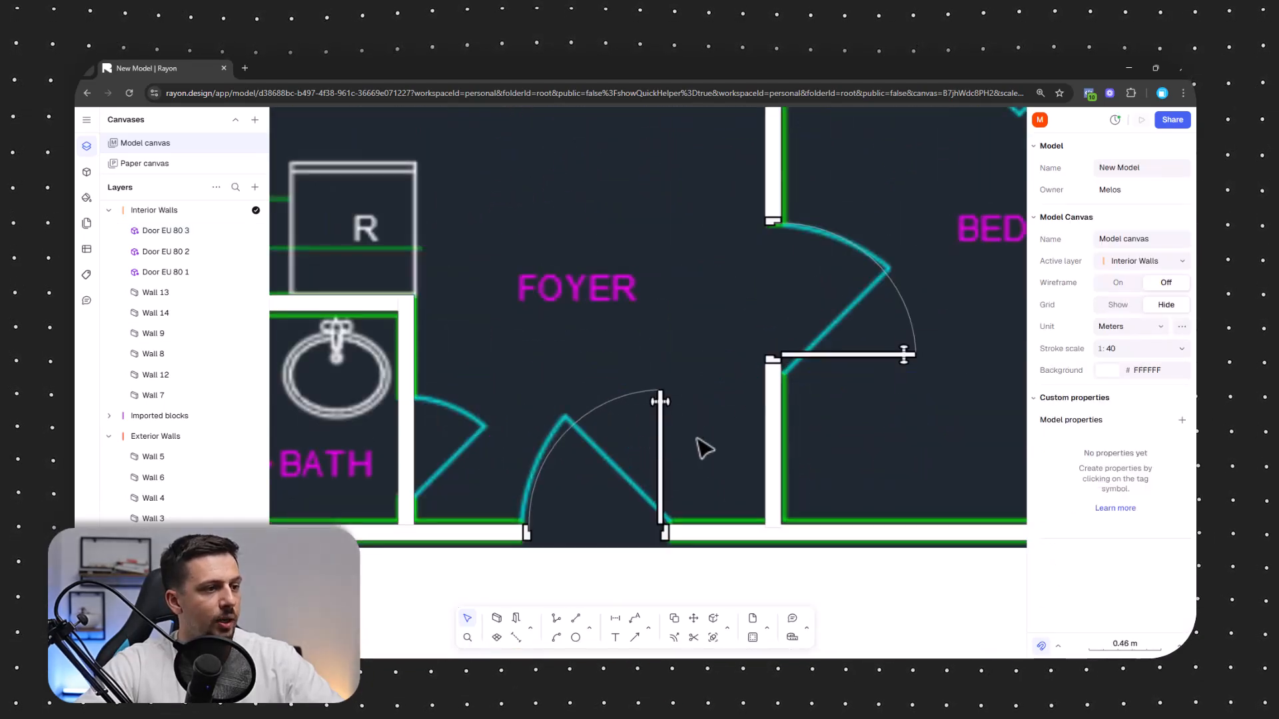
{"action": "left_click_drag", "start_coordinate": [916, 350], "coordinate": [526, 506]}
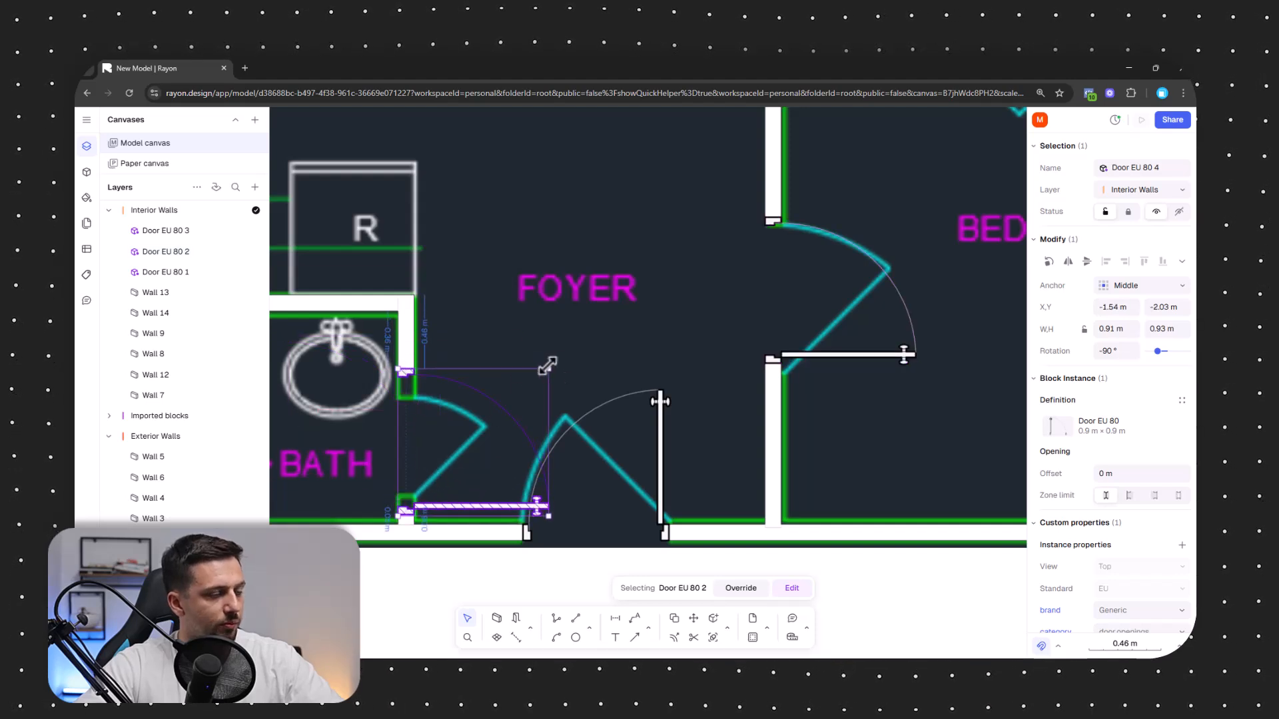
{"action": "left_click_drag", "start_coordinate": [547, 365], "coordinate": [510, 393]}
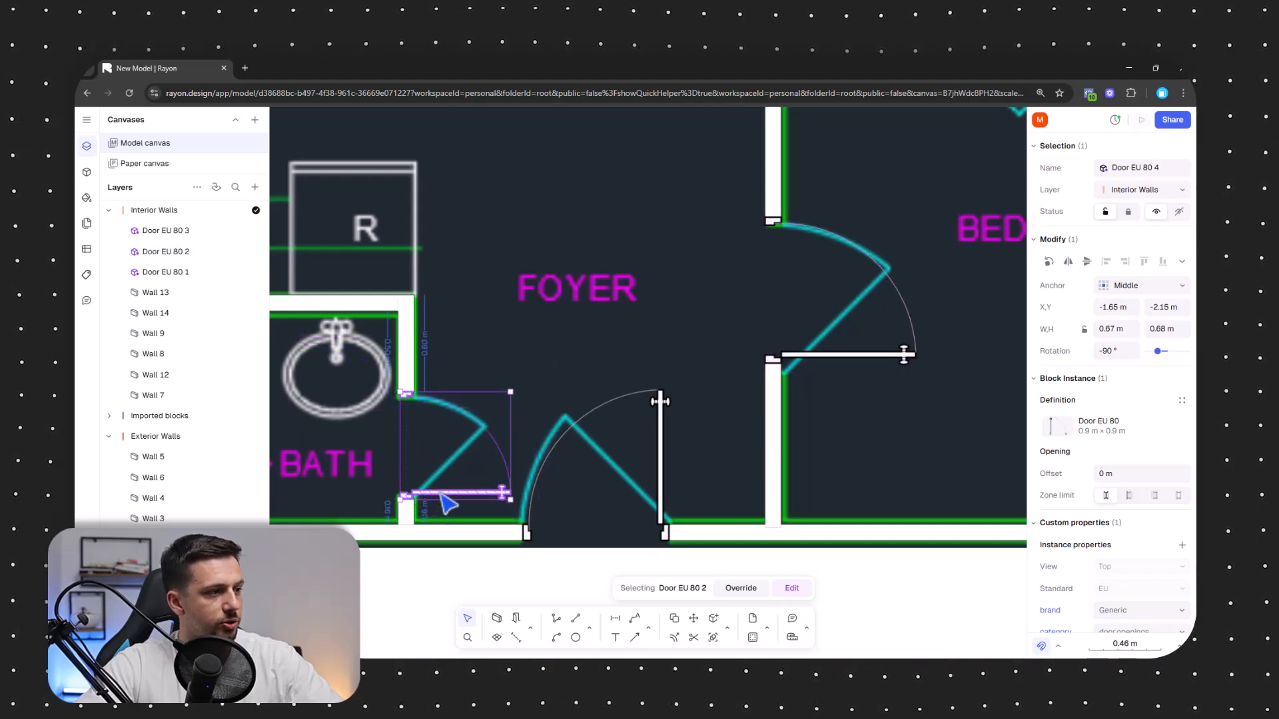
{"action": "scroll", "coordinate": [648, 462], "scroll_direction": "down", "scroll_amount": 5}
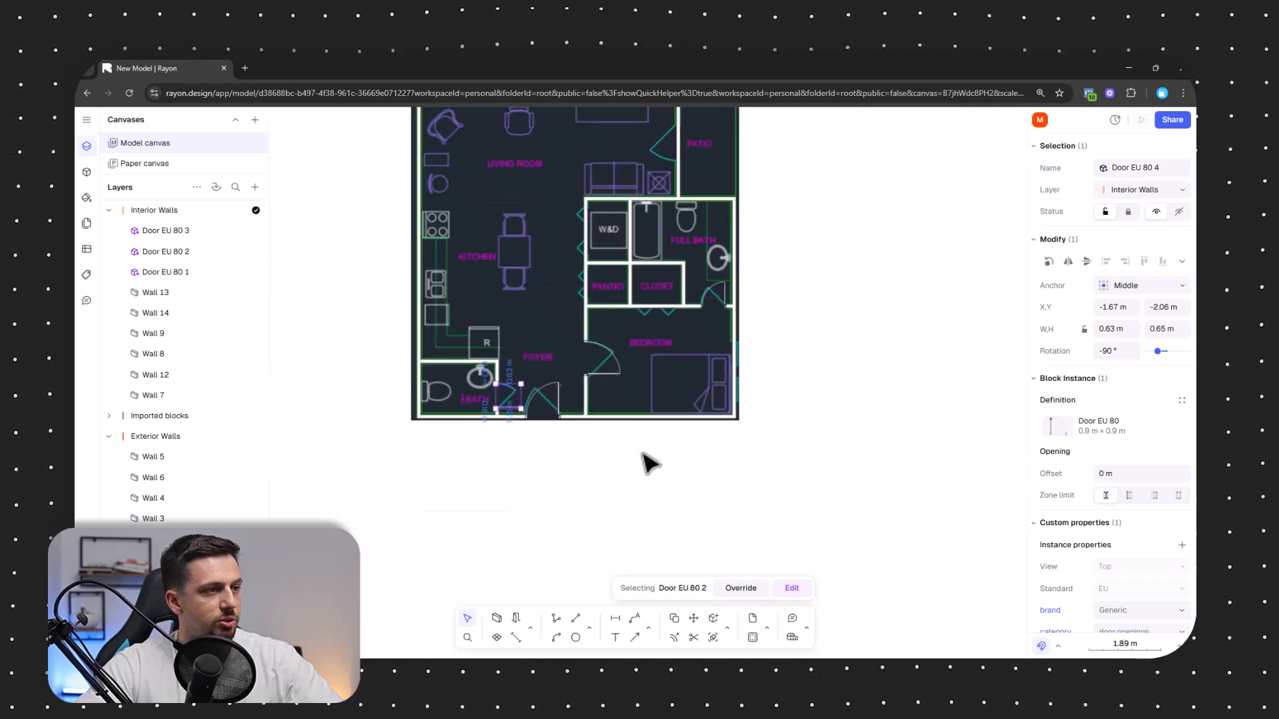
{"action": "key", "text": "Escape"}
Copy the full bath door into the wall between living room and patio and enlarge it to about 0.91 m wide
{"action": "scroll", "coordinate": [686, 433], "scroll_direction": "up", "scroll_amount": 3}
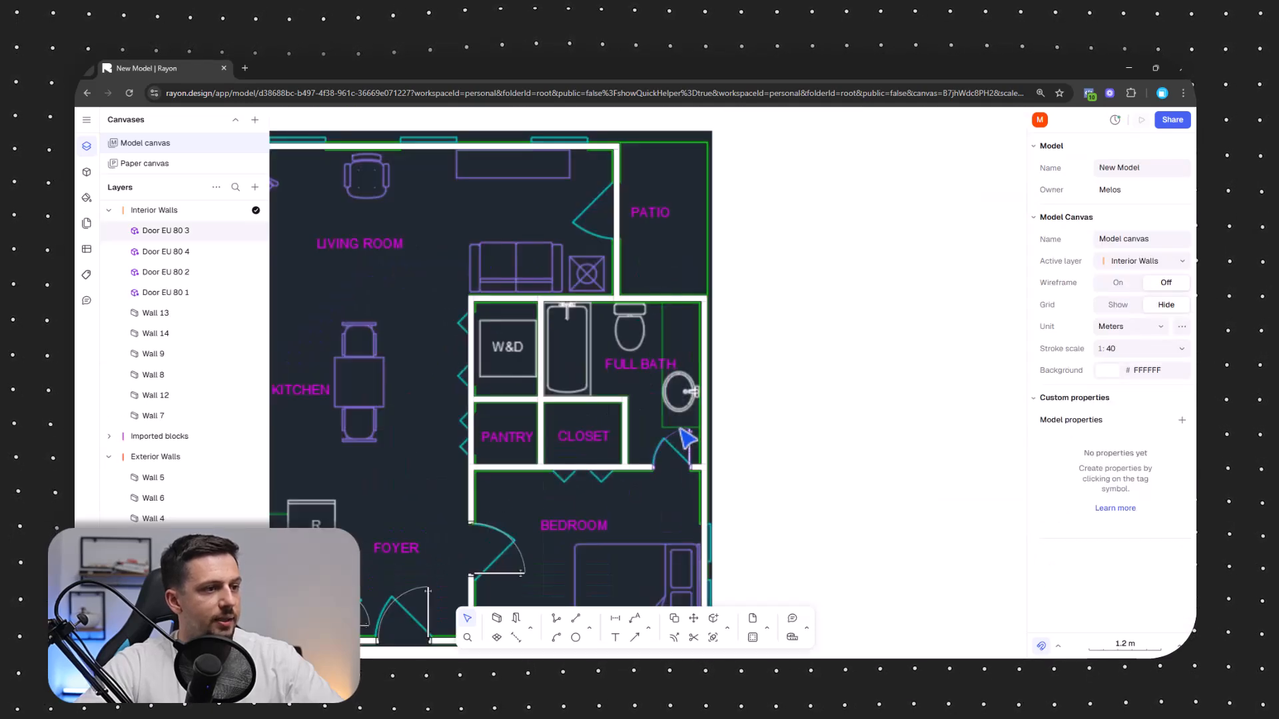
{"action": "left_click", "coordinate": [689, 441]}
{"action": "left_click_drag", "start_coordinate": [614, 231], "coordinate": [561, 243]}
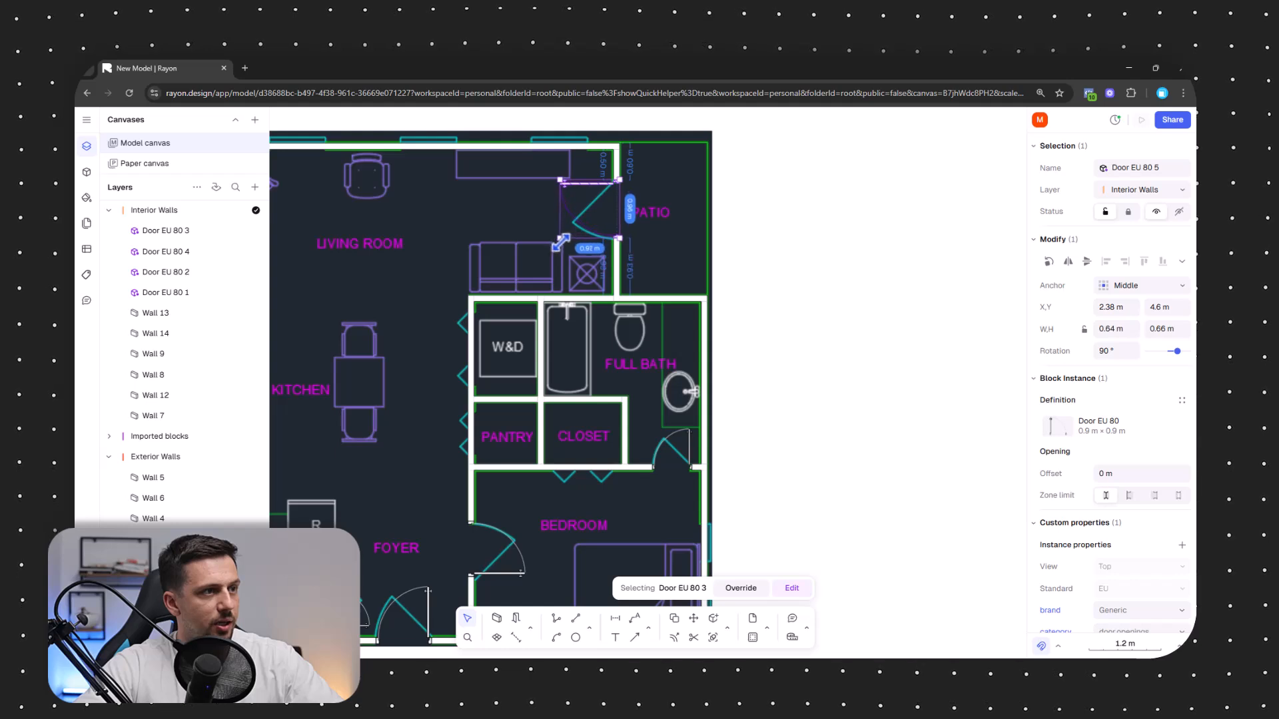
{"action": "left_click", "coordinate": [493, 269]}
{"action": "middle_click_drag", "start_coordinate": [494, 269], "coordinate": [629, 244]}
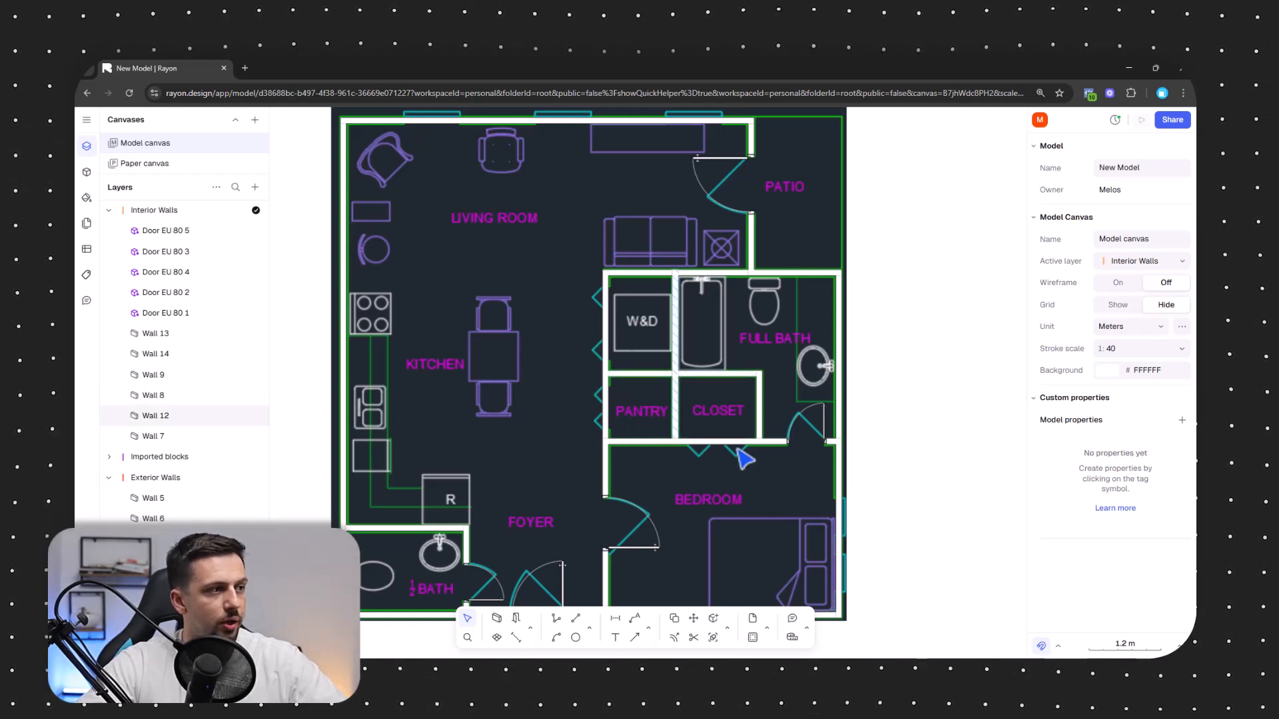
Search the block libraries for "accordio" and make the top view of Accordion door EU 90 the active opening block
{"action": "left_click", "coordinate": [515, 619]}
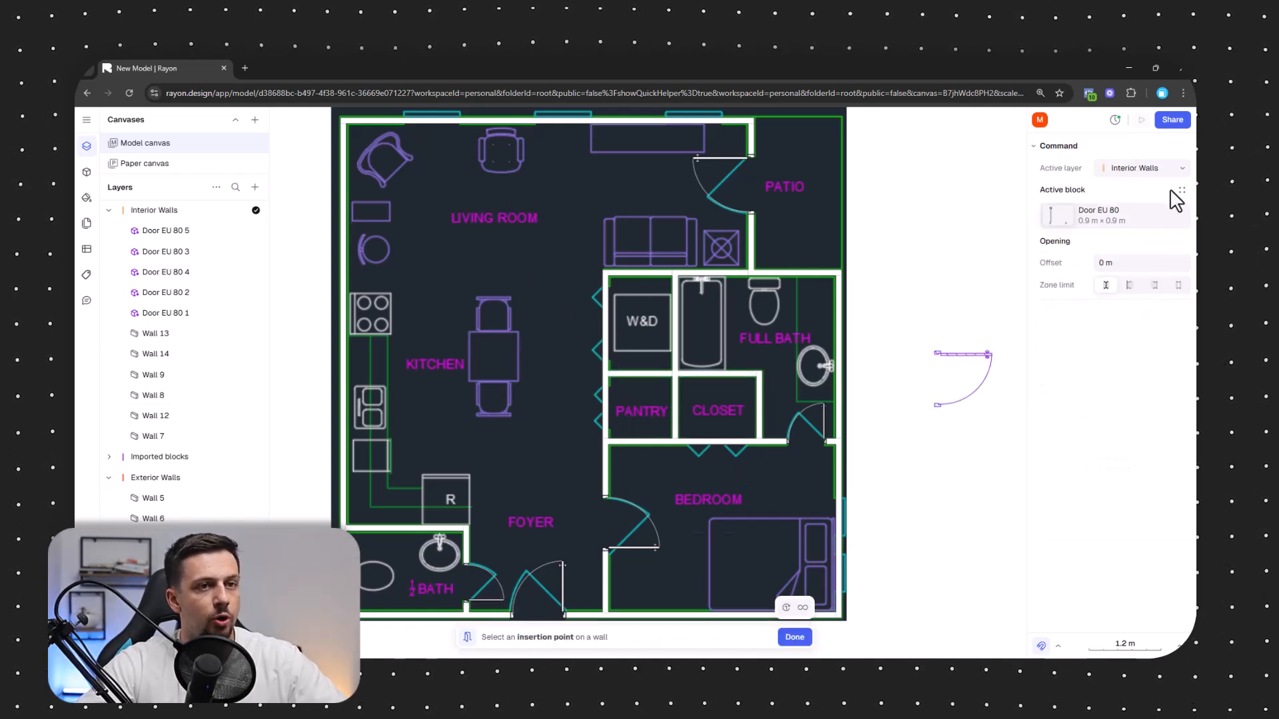
{"action": "left_click", "coordinate": [1115, 216]}
{"action": "left_click", "coordinate": [502, 180]}
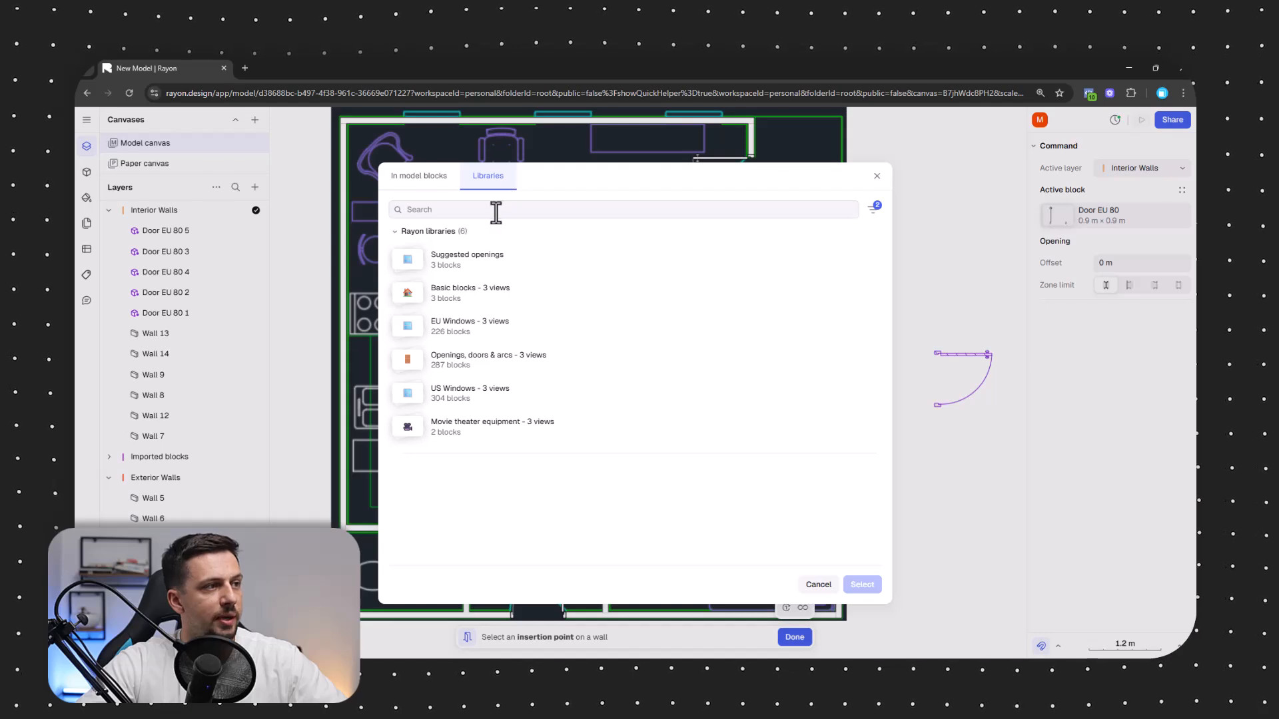
{"action": "left_click", "coordinate": [496, 213]}
{"action": "type", "text": "accordio"}
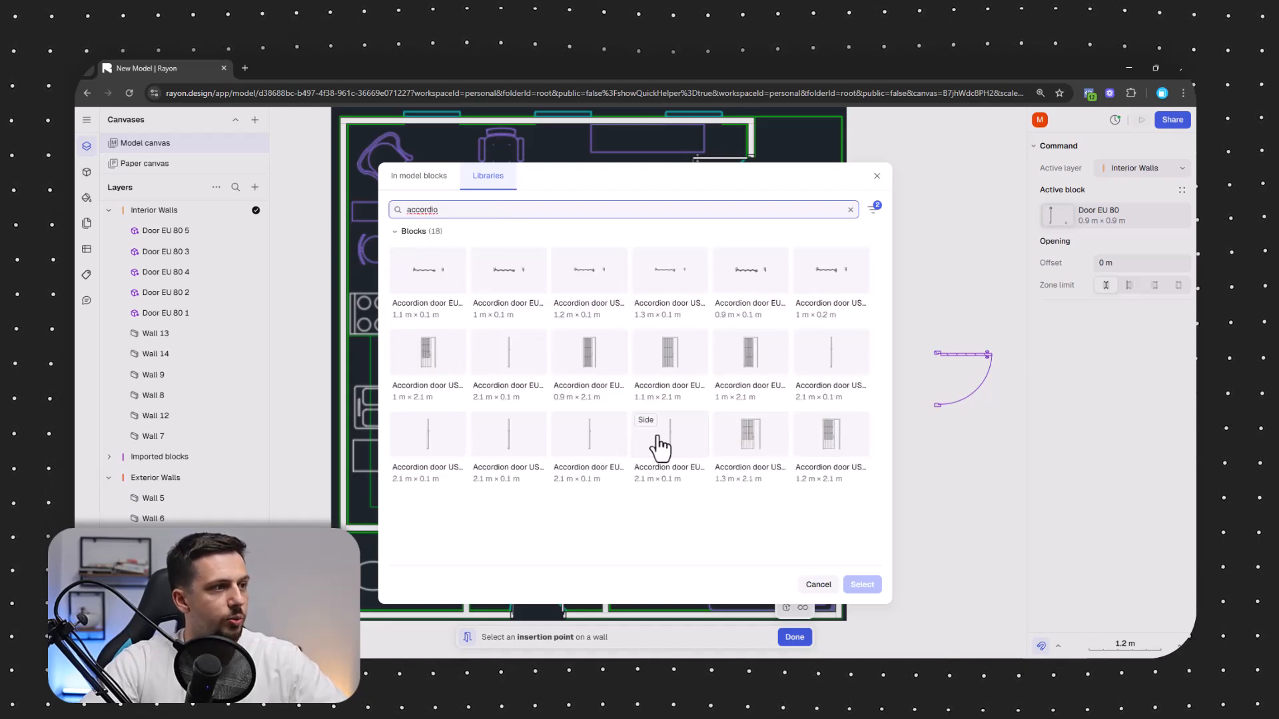
{"action": "left_click", "coordinate": [540, 325]}
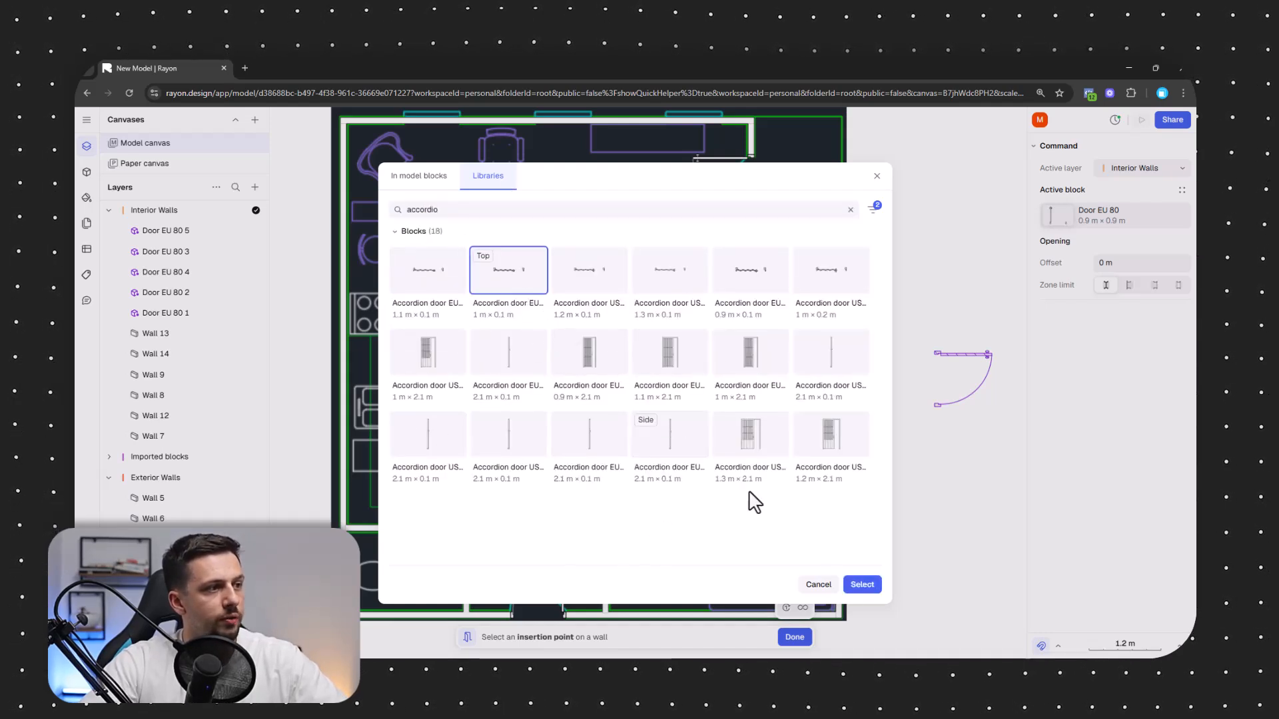
{"action": "left_click", "coordinate": [865, 585]}
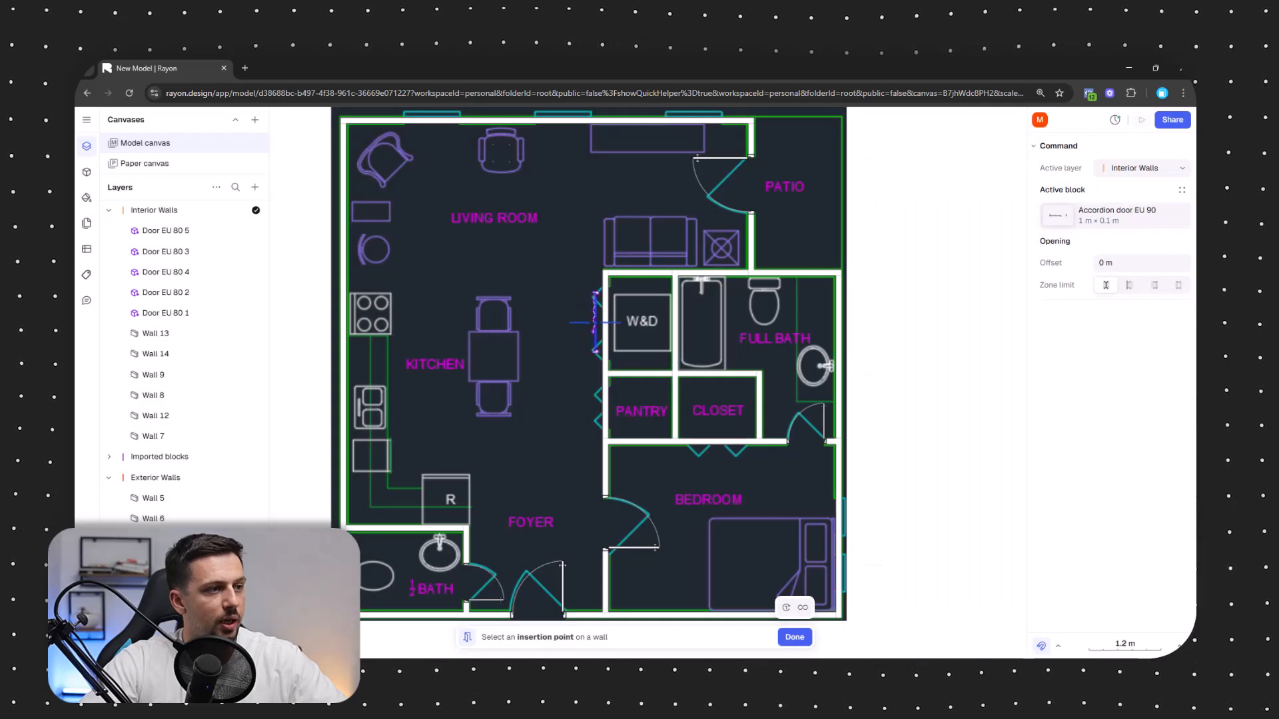
Place the accordion door in the W&D room's kitchen-side wall and widen it to about 1.23 m to match the trace
{"action": "left_click", "coordinate": [603, 332]}
{"action": "scroll", "coordinate": [603, 302], "scroll_direction": "up", "scroll_amount": 3}
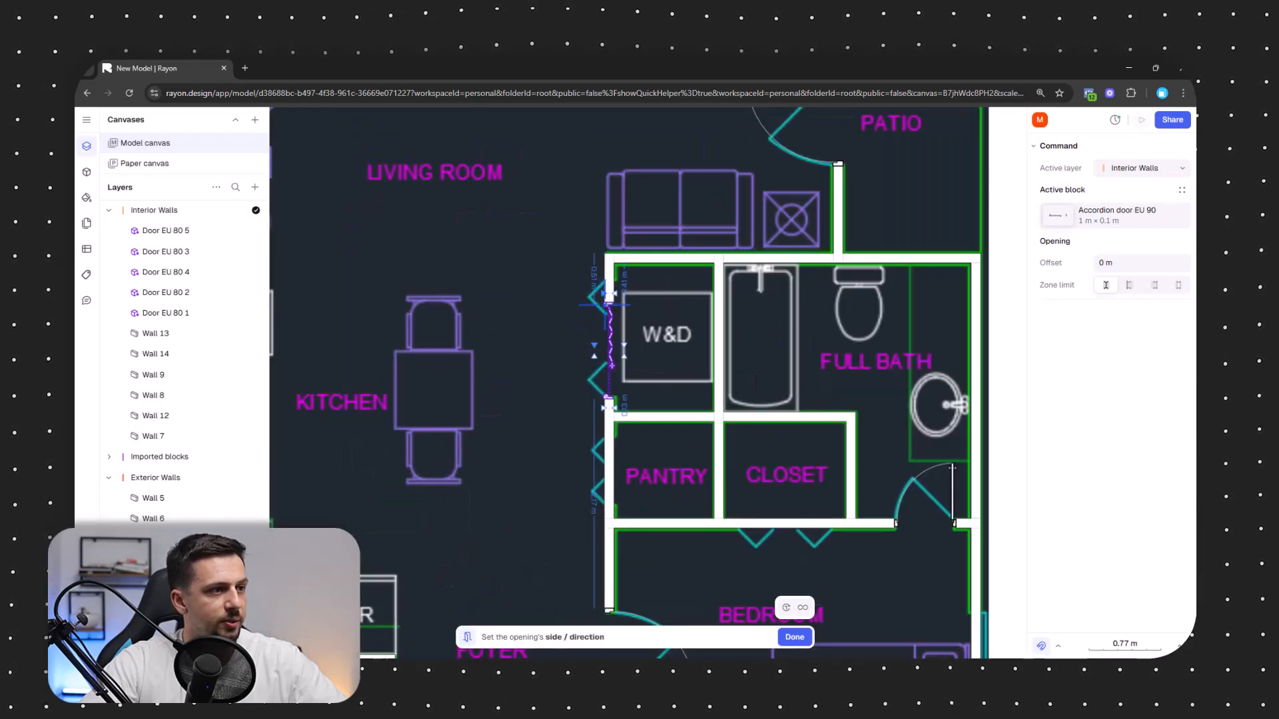
{"action": "left_click", "coordinate": [550, 361]}
{"action": "scroll", "coordinate": [614, 300], "scroll_direction": "up", "scroll_amount": 3}
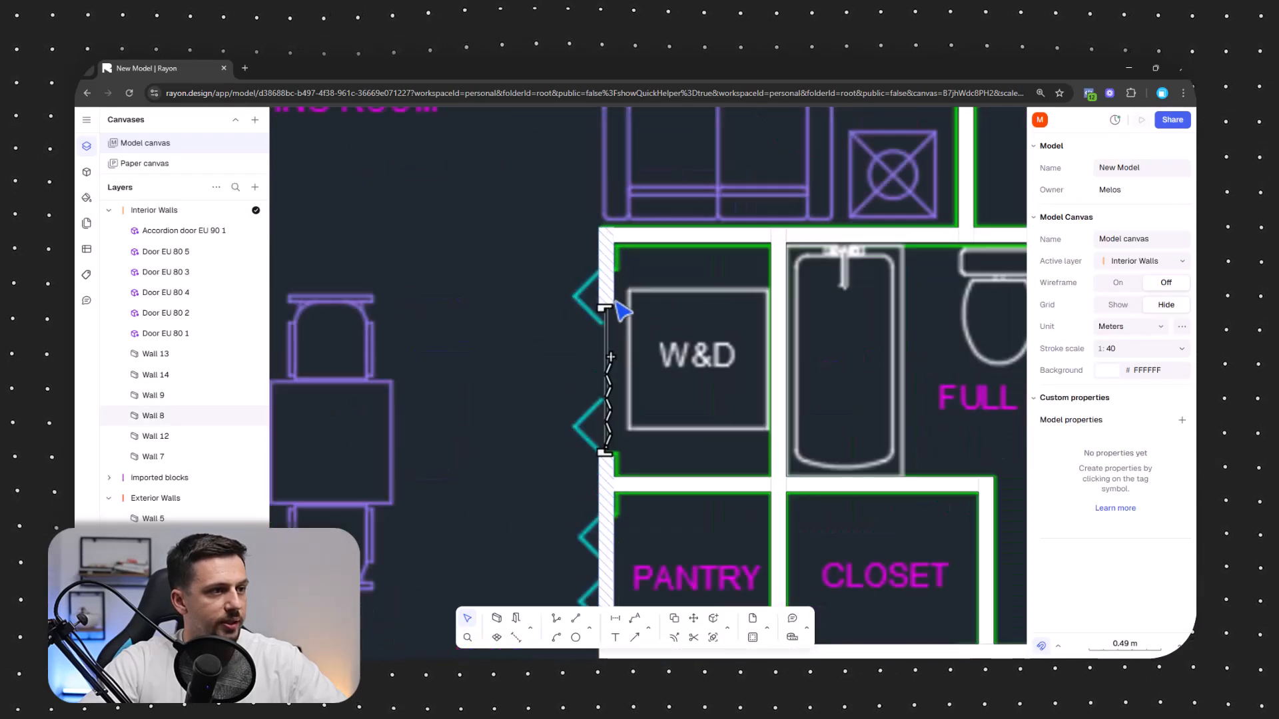
{"action": "scroll", "coordinate": [660, 199], "scroll_direction": "down", "scroll_amount": 5}
Copy the W&D accordion door down to the pantry's kitchen-side wall and shorten it to fit the traced opening
{"action": "left_click_drag", "start_coordinate": [614, 269], "coordinate": [645, 316]}
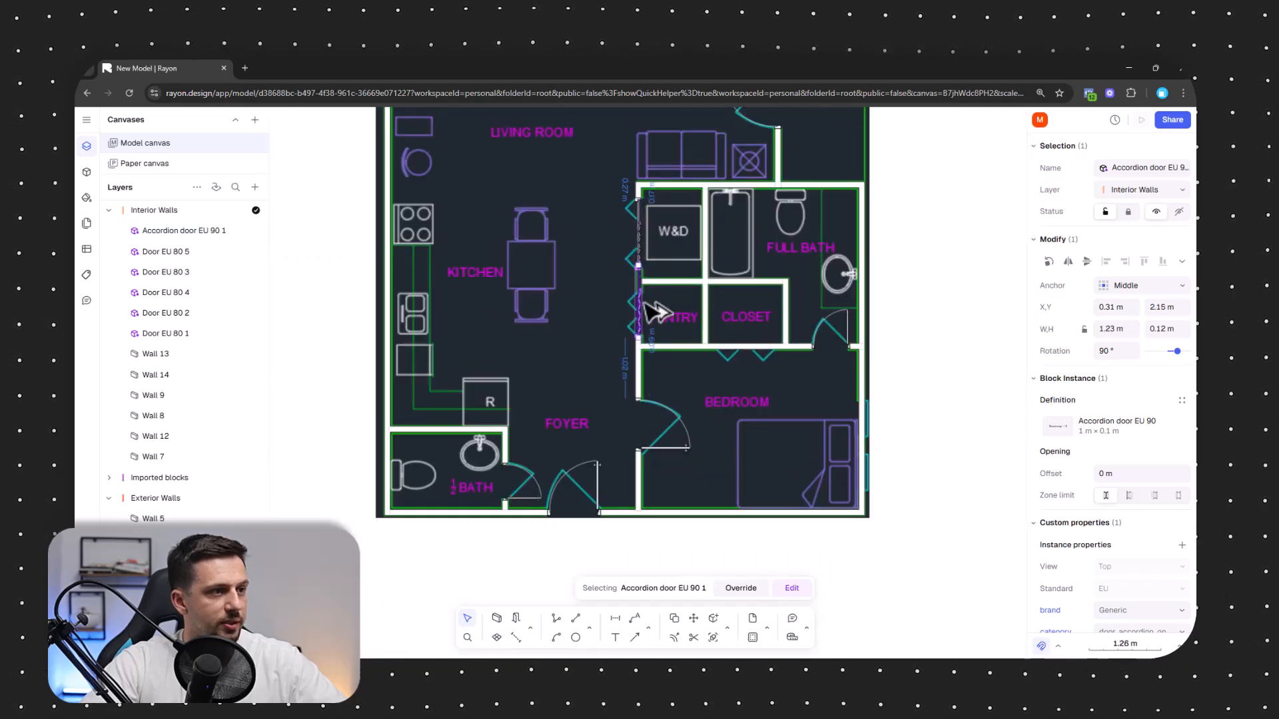
{"action": "scroll", "coordinate": [639, 270], "scroll_direction": "up", "scroll_amount": 5}
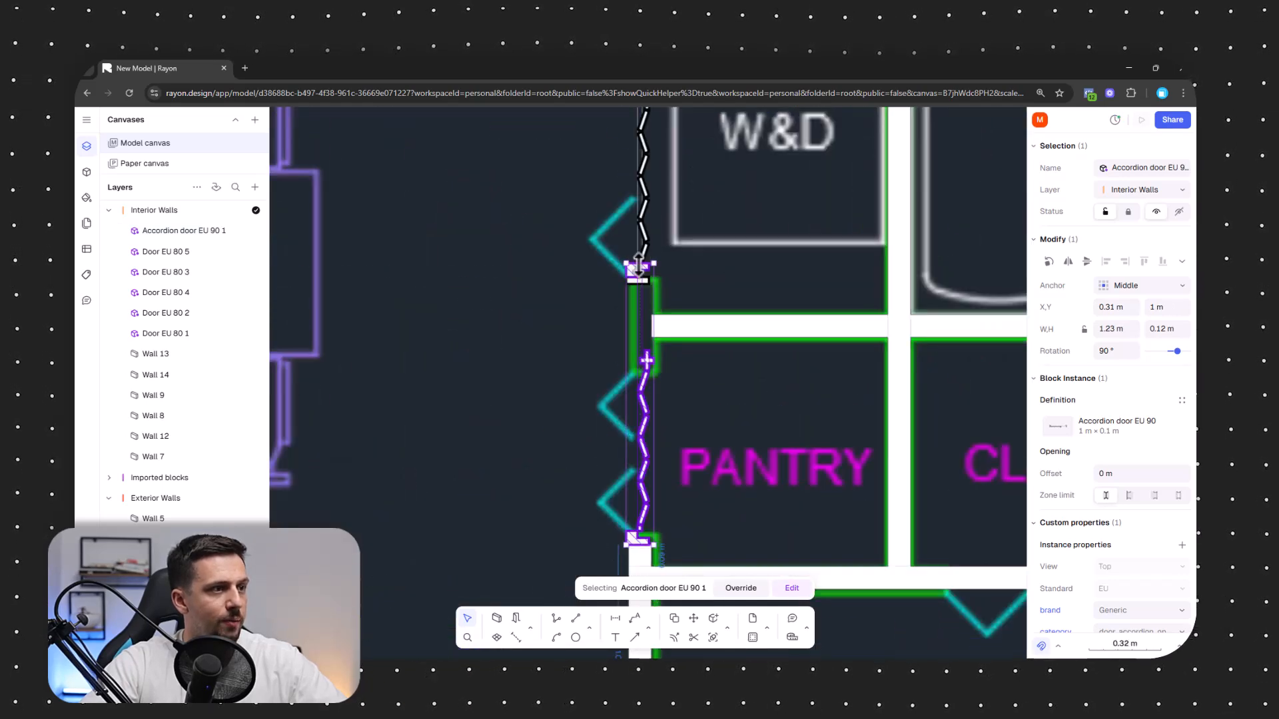
{"action": "left_click_drag", "start_coordinate": [638, 266], "coordinate": [659, 434]}
{"action": "scroll", "coordinate": [581, 371], "scroll_direction": "down", "scroll_amount": 4}
Copy an accordion door into the wall between closet and bedroom, about 0.95 m wide over the traced opening
{"action": "scroll", "coordinate": [741, 441], "scroll_direction": "up", "scroll_amount": 6}
{"action": "scroll", "coordinate": [574, 399], "scroll_direction": "down", "scroll_amount": 6}
{"action": "middle_click_drag", "start_coordinate": [711, 357], "coordinate": [739, 490]}
{"action": "scroll", "coordinate": [766, 446], "scroll_direction": "down", "scroll_amount": 2}
{"action": "scroll", "coordinate": [520, 587], "scroll_direction": "up", "scroll_amount": 2}
{"action": "middle_click_drag", "start_coordinate": [520, 586], "coordinate": [600, 460]}
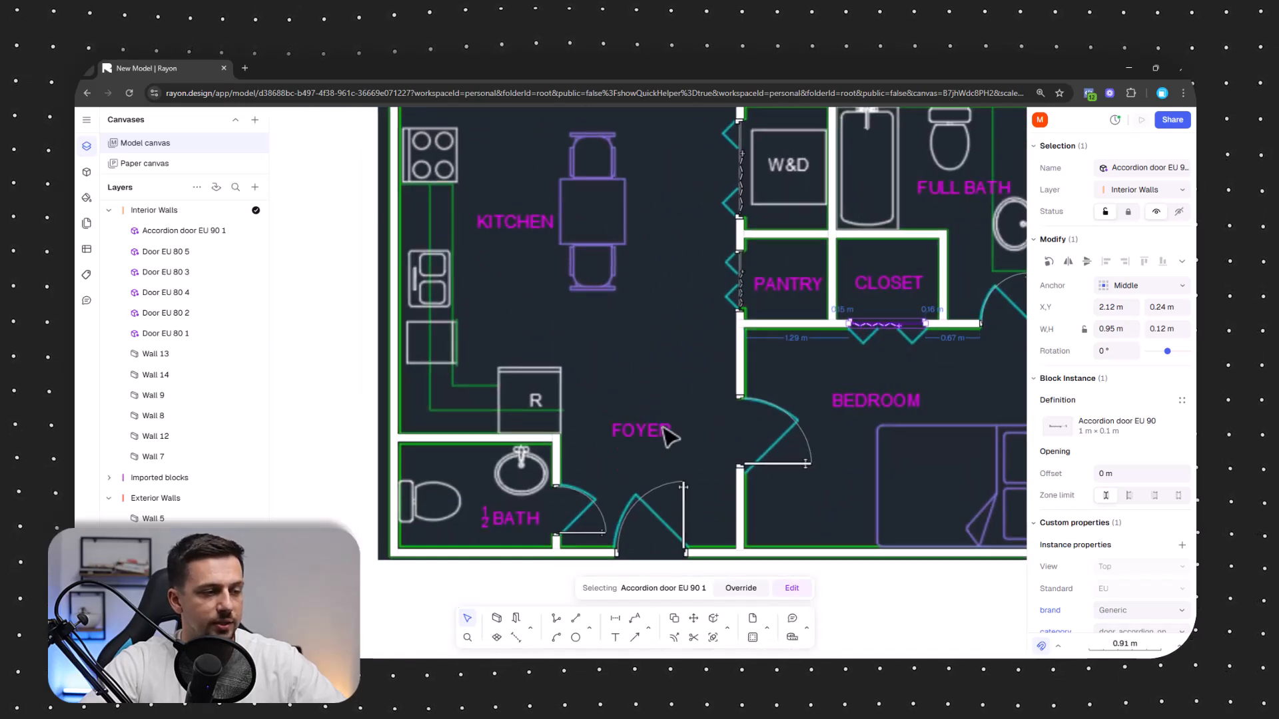
{"action": "scroll", "coordinate": [736, 400], "scroll_direction": "down", "scroll_amount": 2}
{"action": "middle_click_drag", "start_coordinate": [737, 402], "coordinate": [723, 435]}
{"action": "left_click", "coordinate": [1007, 367]}
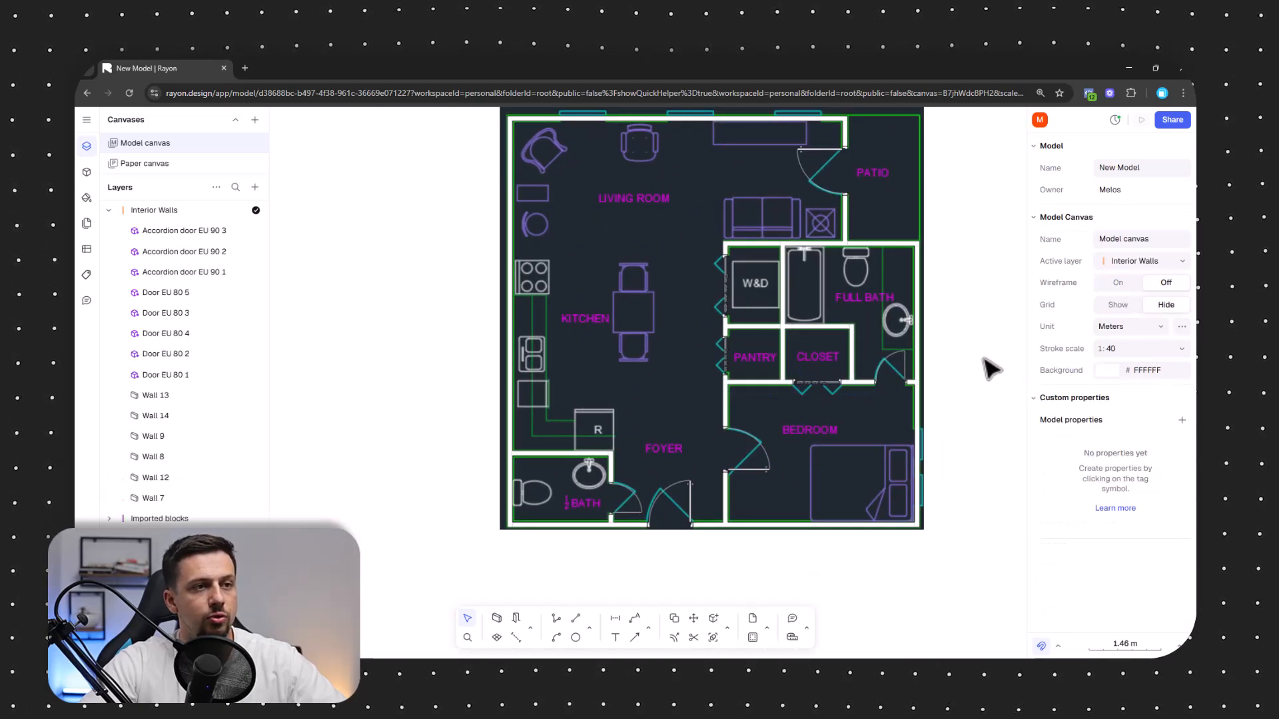
{"action": "middle_click_drag", "start_coordinate": [987, 351], "coordinate": [959, 390]}
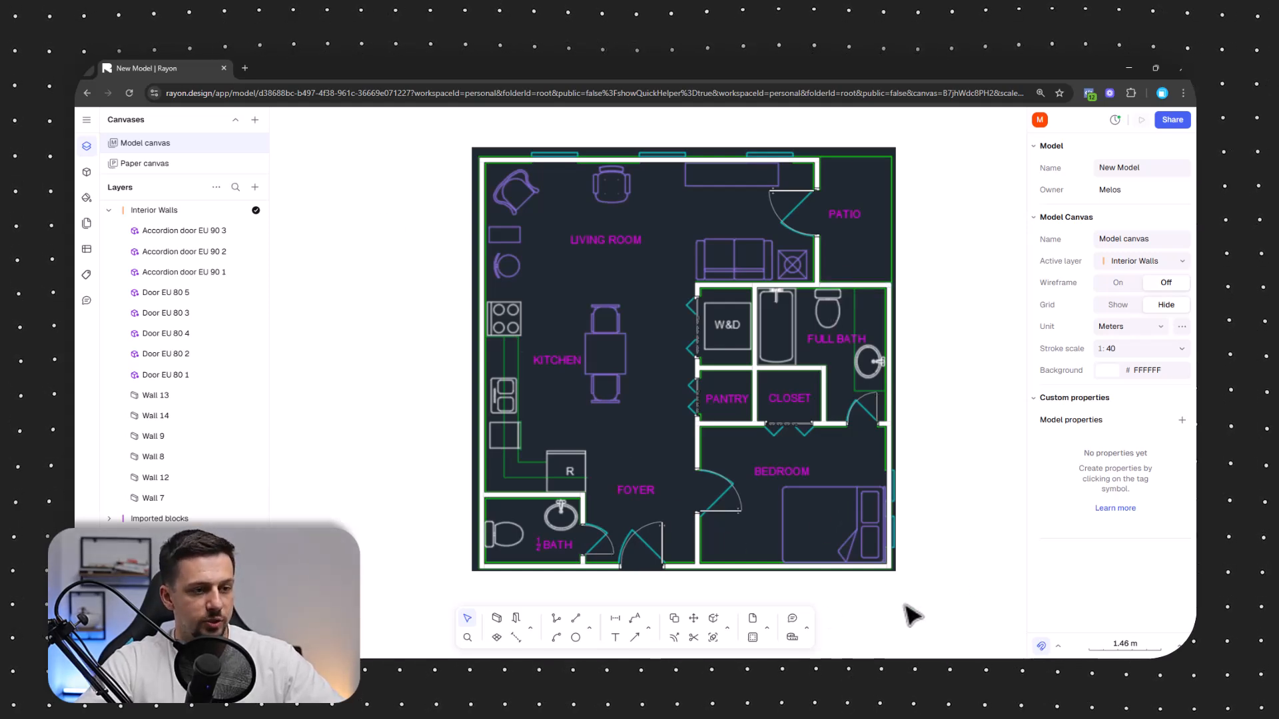
Create a new layer named Doors above the Interior Walls layer
{"action": "left_click_drag", "start_coordinate": [967, 611], "coordinate": [999, 456]}
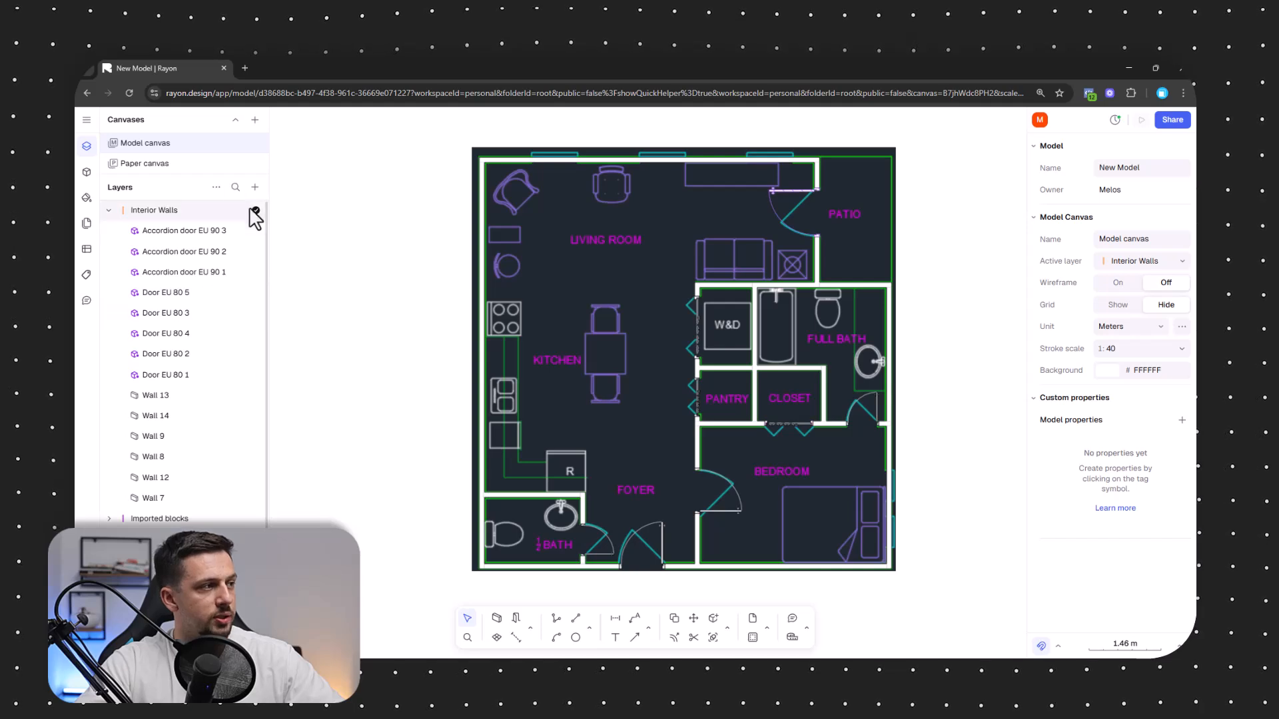
{"action": "left_click", "coordinate": [254, 188]}
{"action": "left_click", "coordinate": [271, 212]}
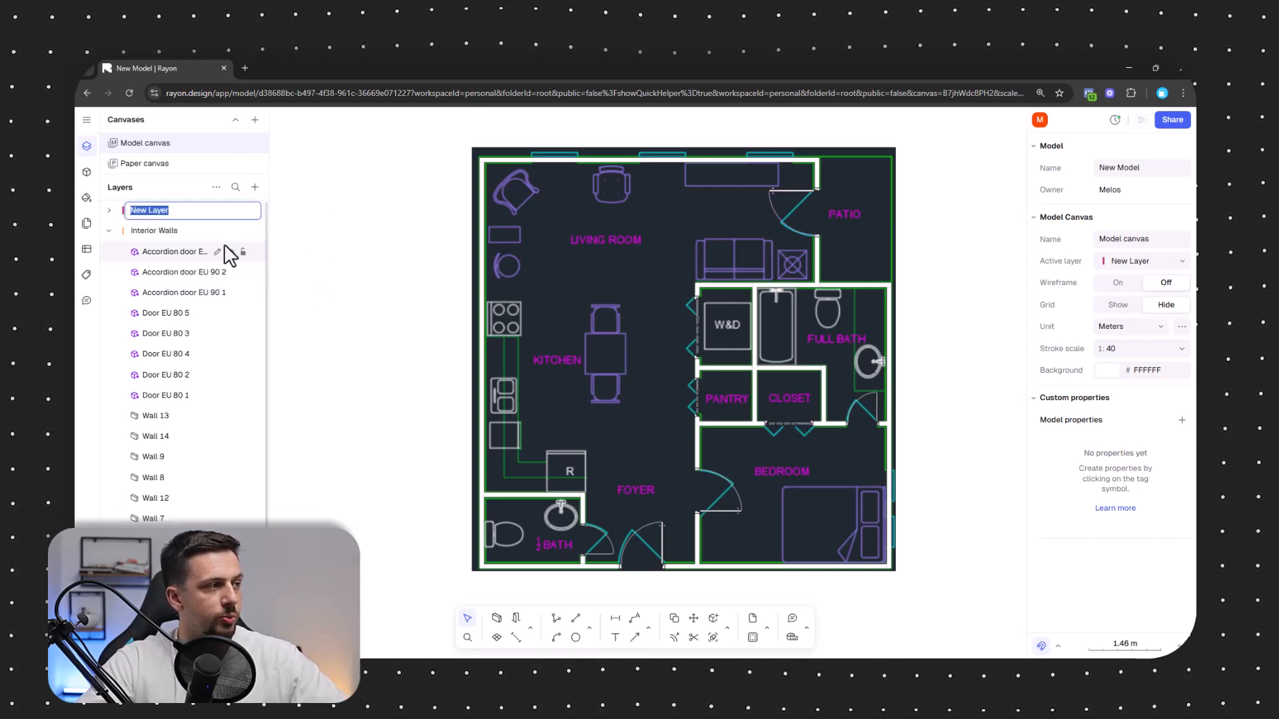
{"action": "type", "text": "Doors"}
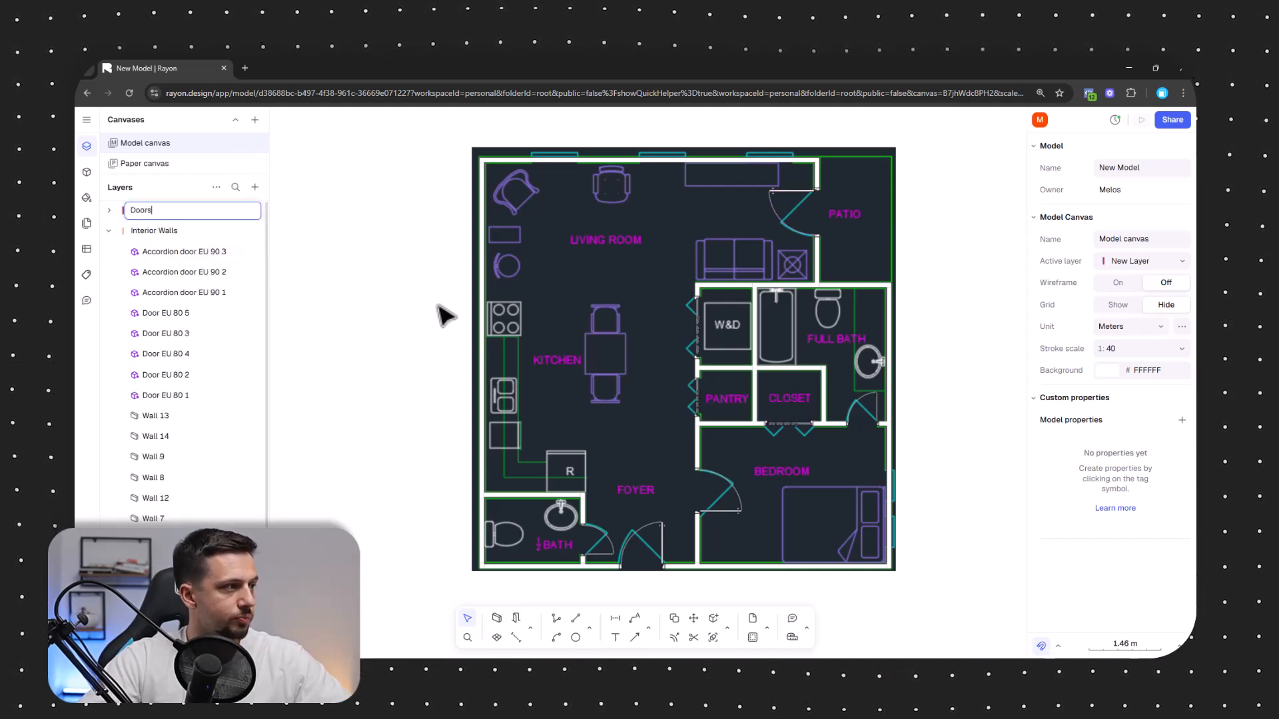
{"action": "key", "text": "Return"}
Move all hinged and accordion doors from Interior Walls into the Doors layer, and collapse both layers
{"action": "left_click", "coordinate": [183, 251]}
{"action": "left_click", "coordinate": [199, 395], "text": "shift"}
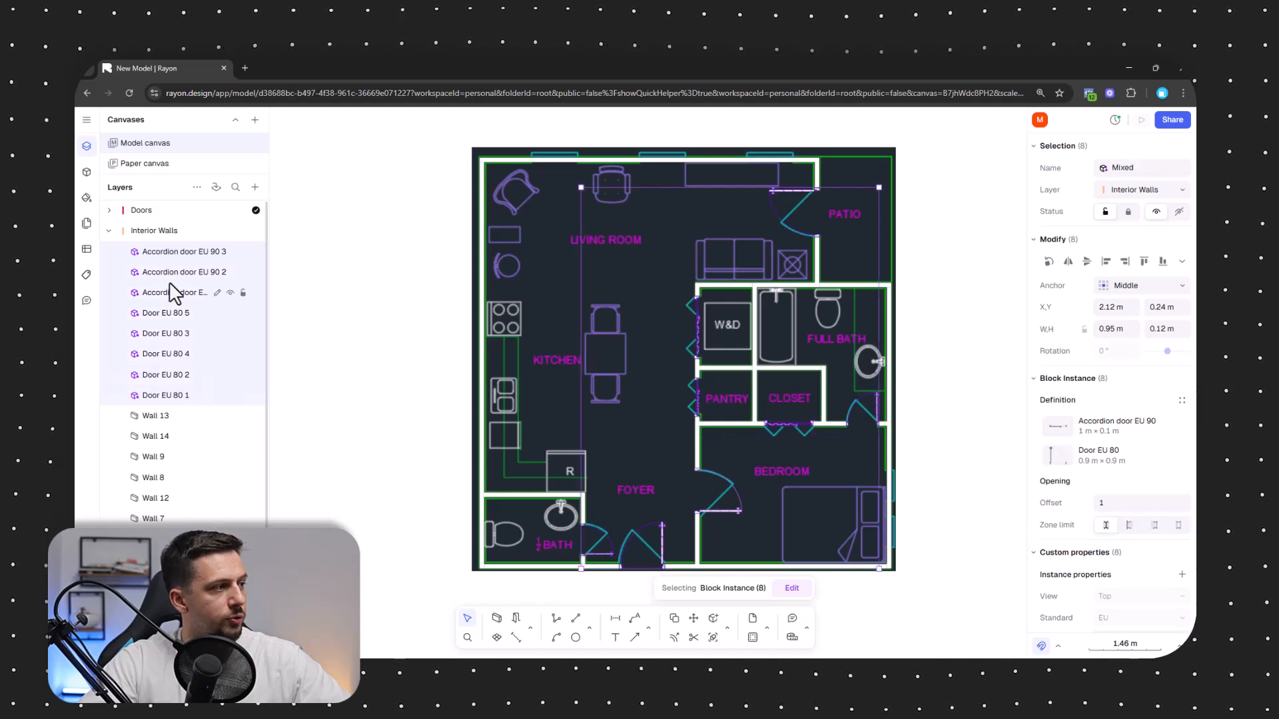
{"action": "left_click_drag", "start_coordinate": [177, 228], "coordinate": [146, 207]}
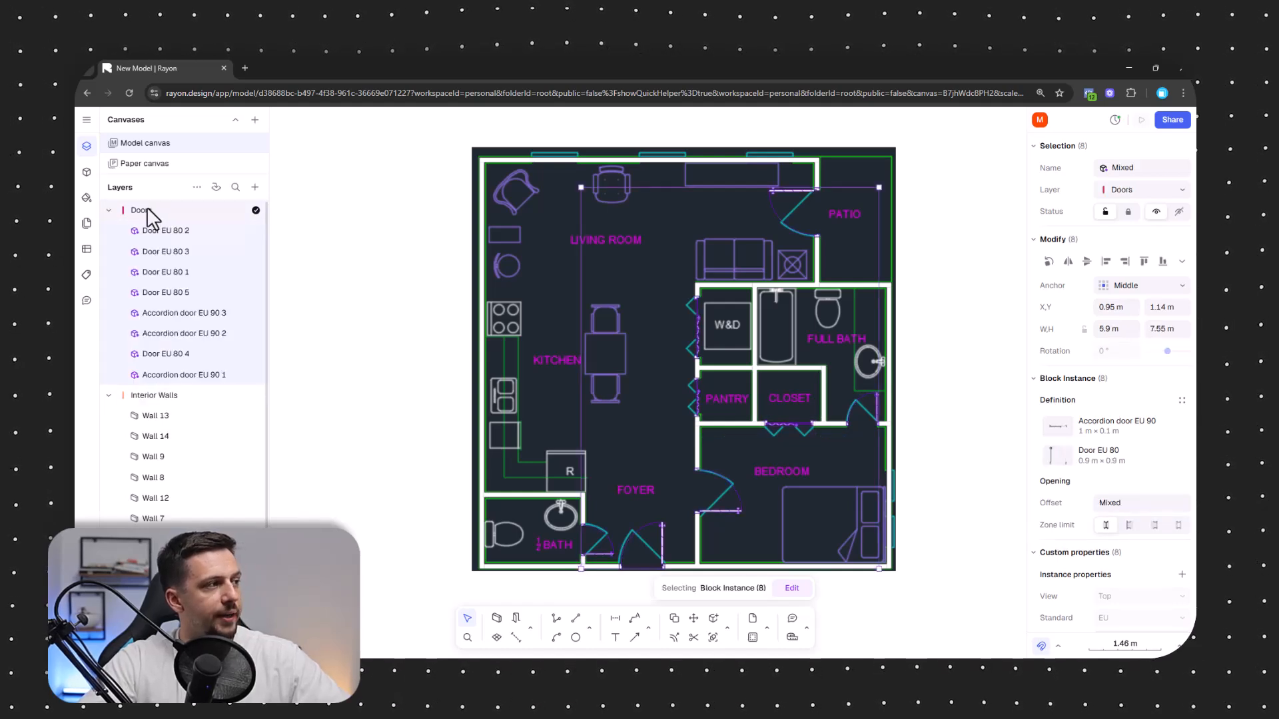
{"action": "left_click", "coordinate": [109, 210]}
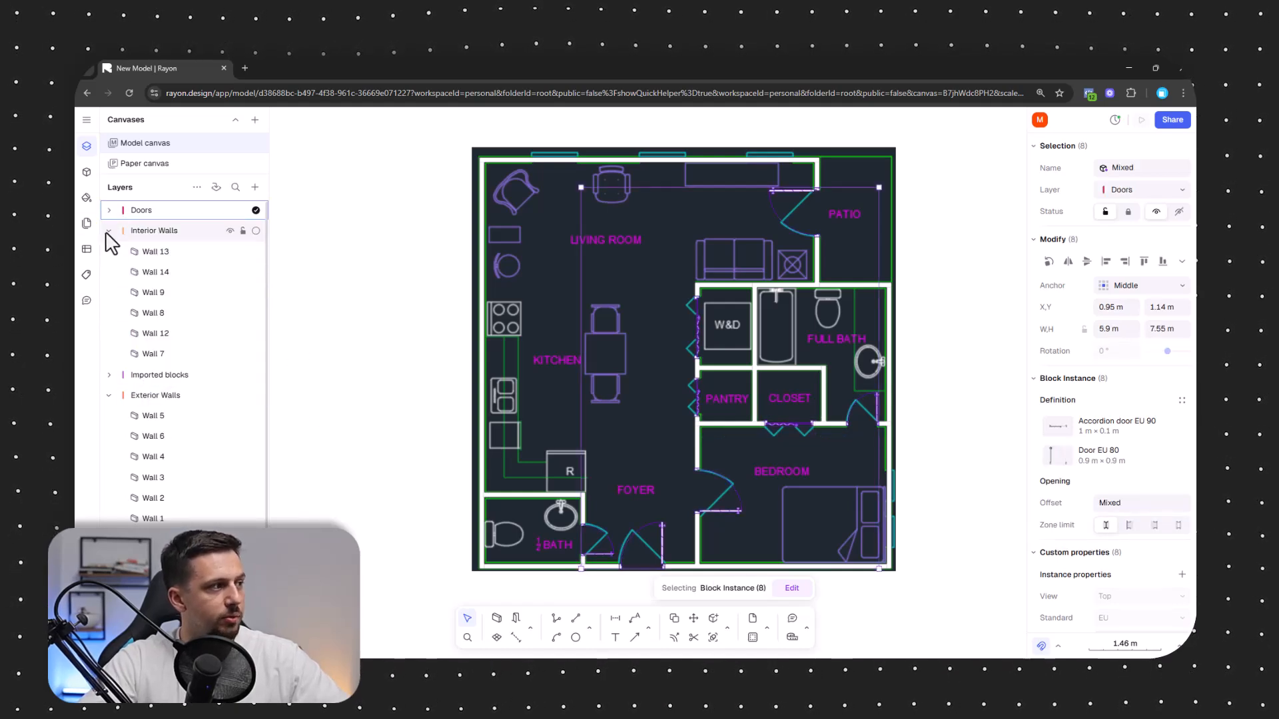
{"action": "left_click", "coordinate": [108, 231]}
Lower the fill opacity of all walls on the Exterior Walls layer to 35%
{"action": "left_click", "coordinate": [166, 273]}
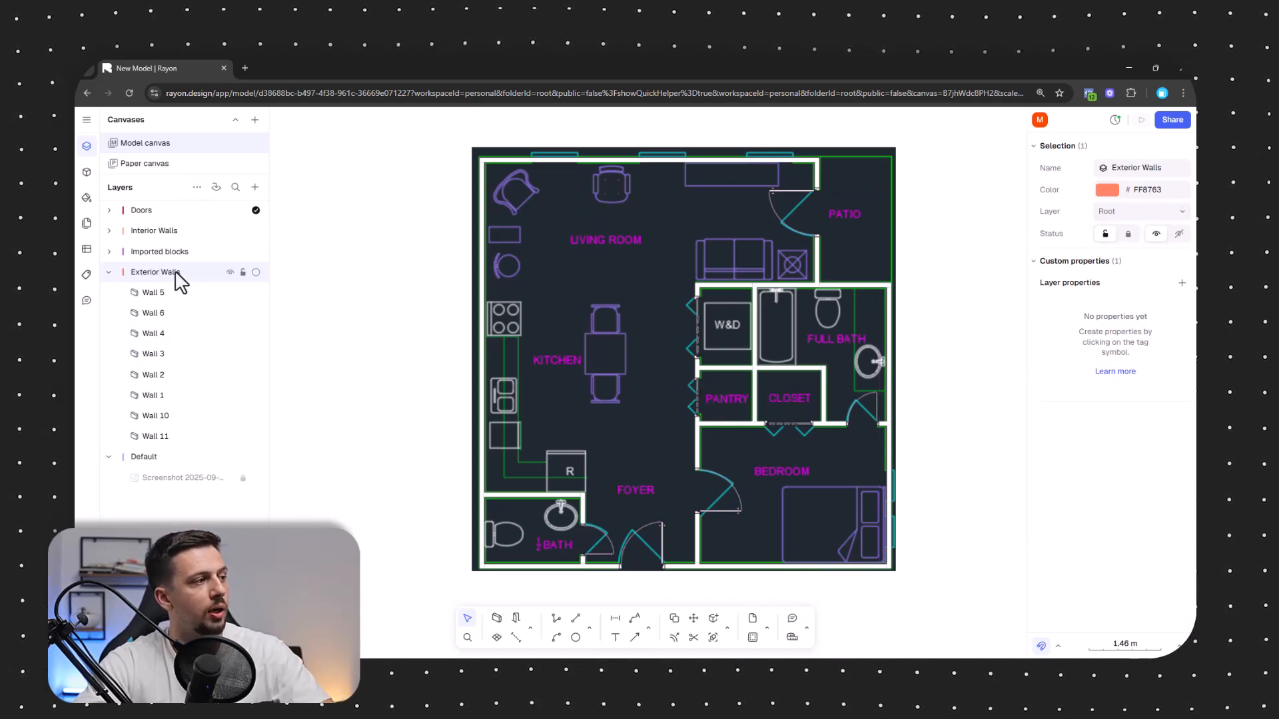
{"action": "left_click", "coordinate": [206, 296]}
{"action": "left_click", "coordinate": [220, 437], "text": "shift"}
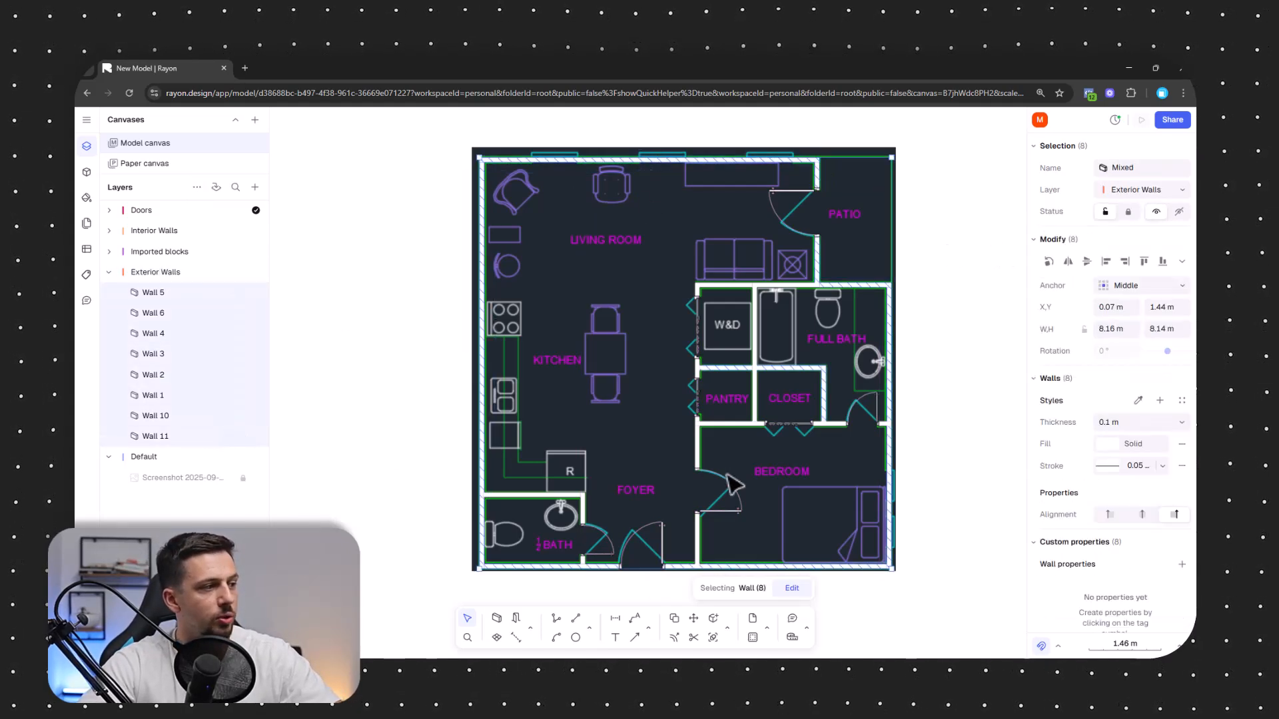
{"action": "left_click", "coordinate": [1110, 449]}
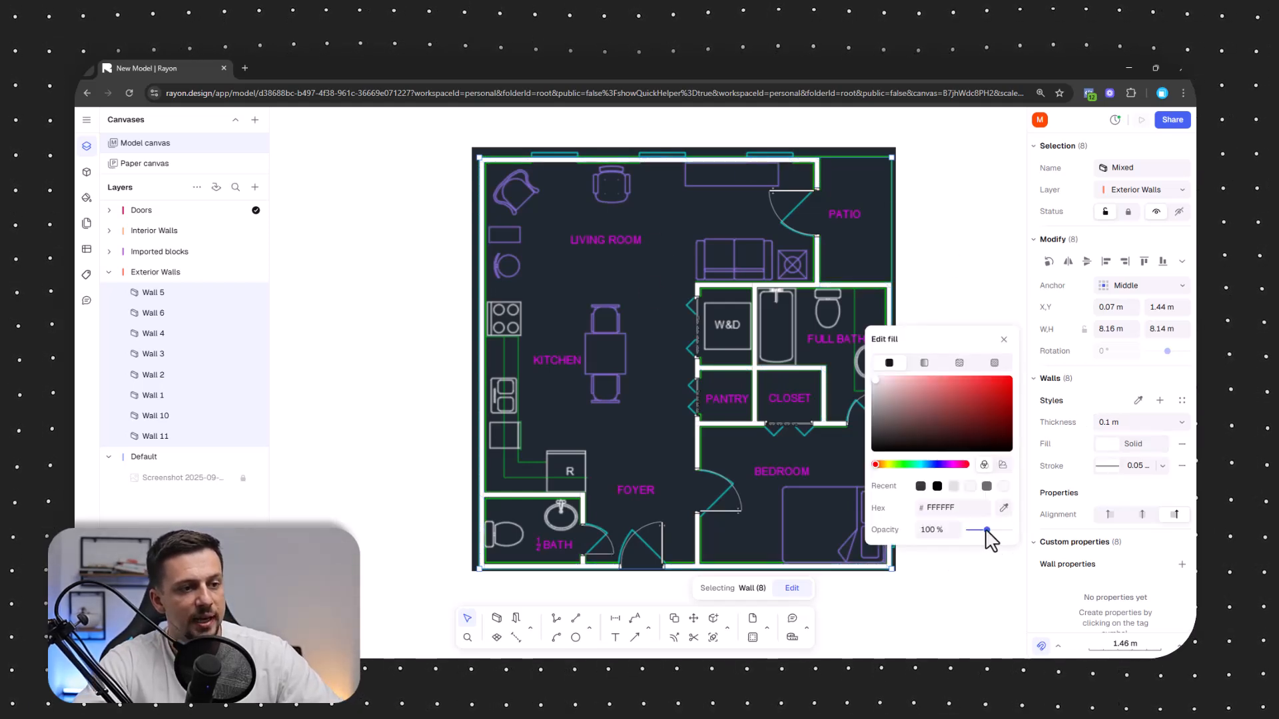
{"action": "left_click_drag", "start_coordinate": [987, 530], "coordinate": [984, 531]}
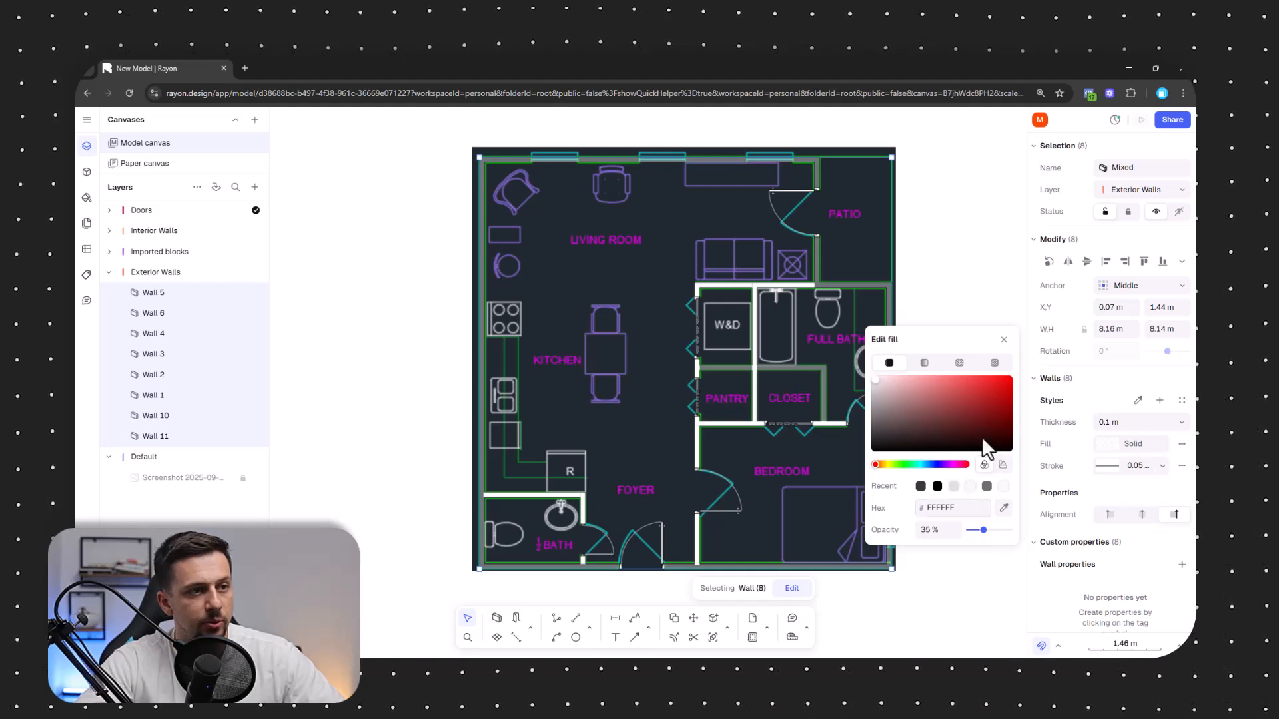
{"action": "left_click", "coordinate": [965, 294]}
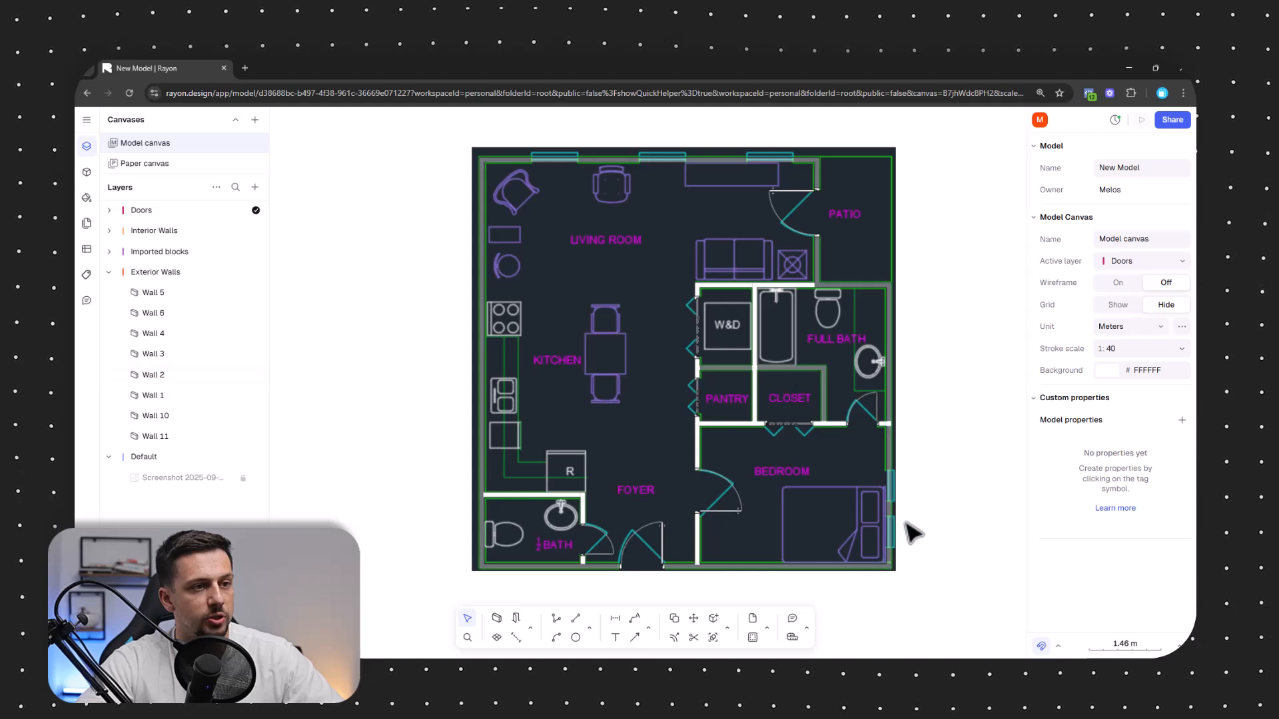
Make the top view of Awning window L EU 1500 from the EU Windows library the active opening block
{"action": "scroll", "coordinate": [922, 531], "scroll_direction": "up", "scroll_amount": 3}
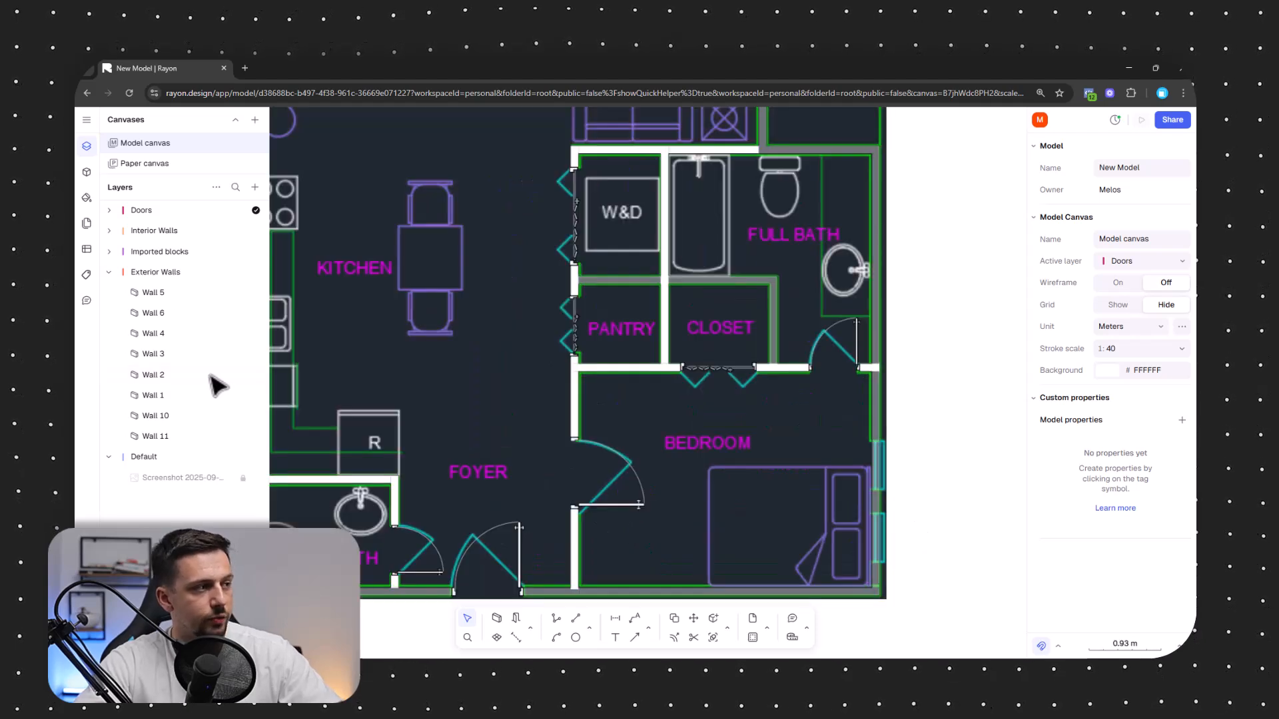
{"action": "left_click", "coordinate": [519, 619]}
{"action": "left_click", "coordinate": [1072, 220]}
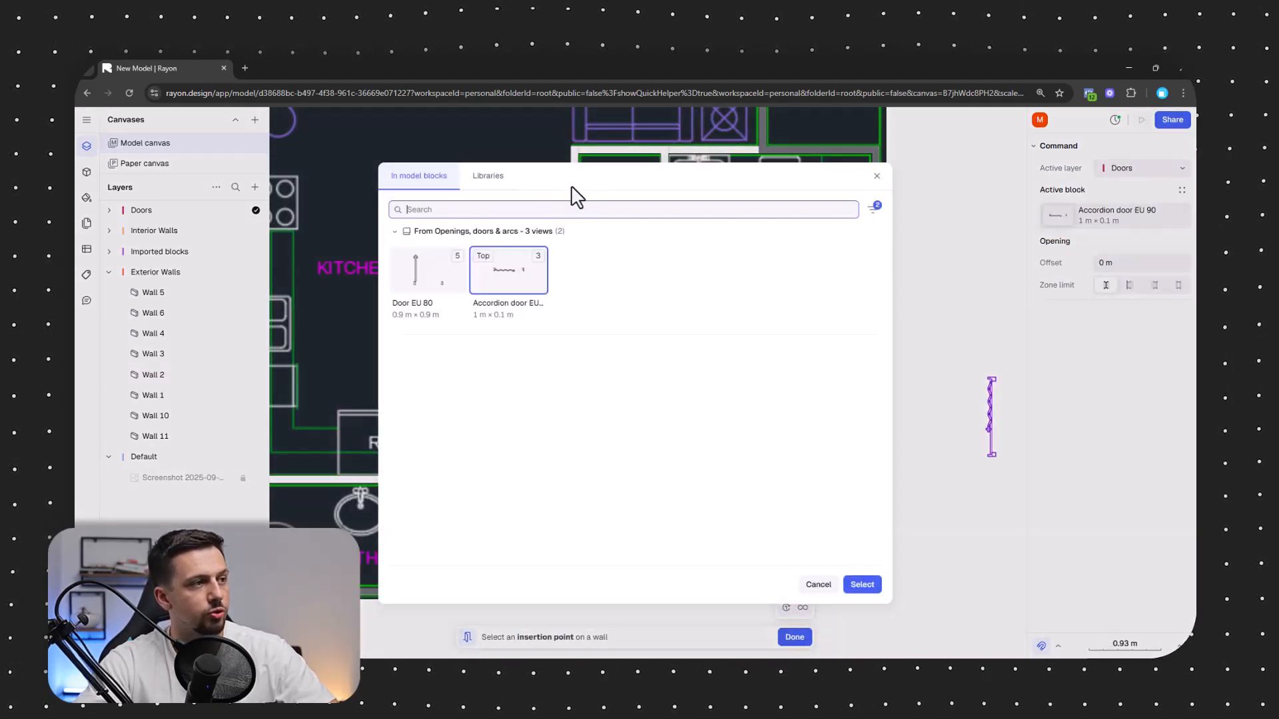
{"action": "left_click", "coordinate": [488, 178]}
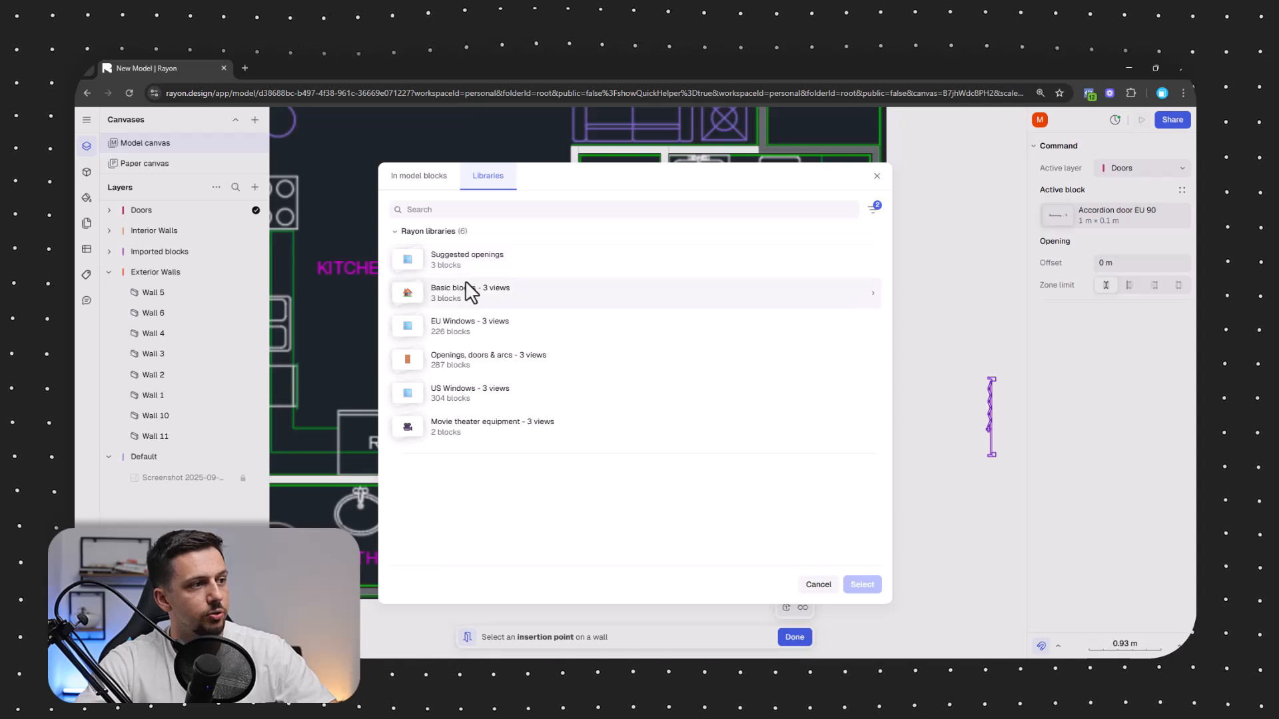
{"action": "left_click", "coordinate": [475, 325]}
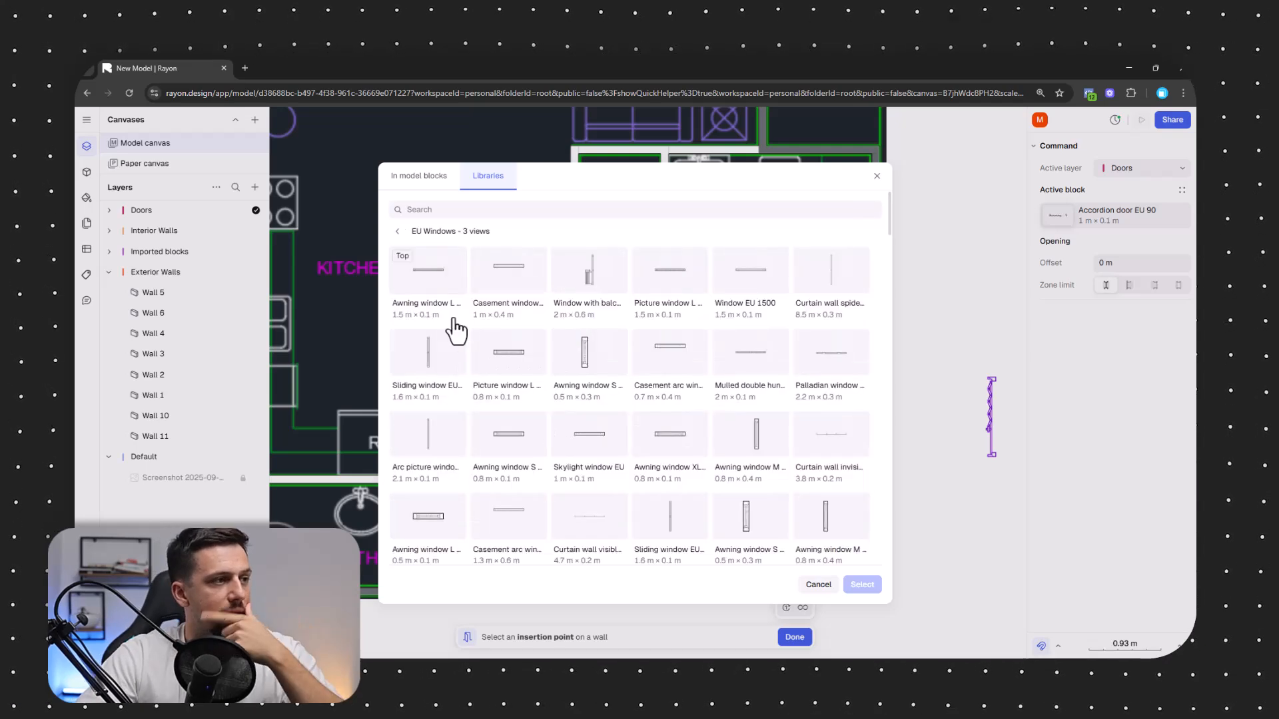
{"action": "left_click", "coordinate": [428, 293]}
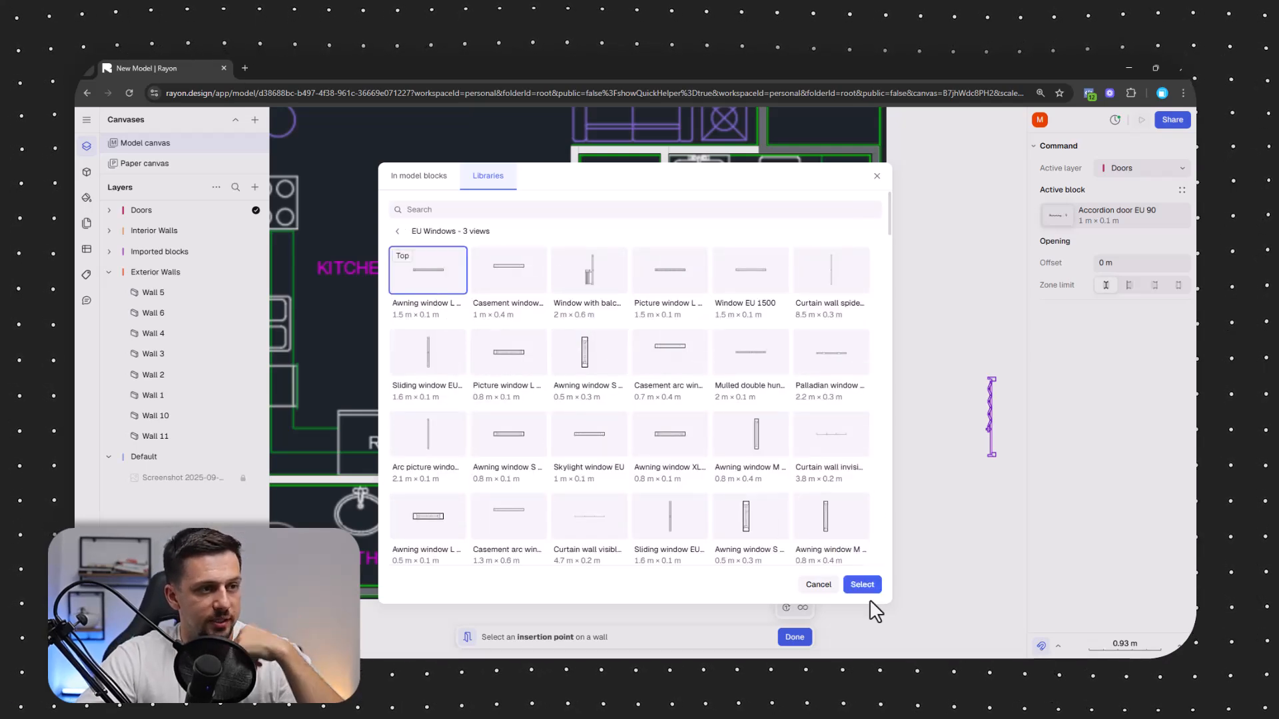
{"action": "left_click", "coordinate": [869, 583]}
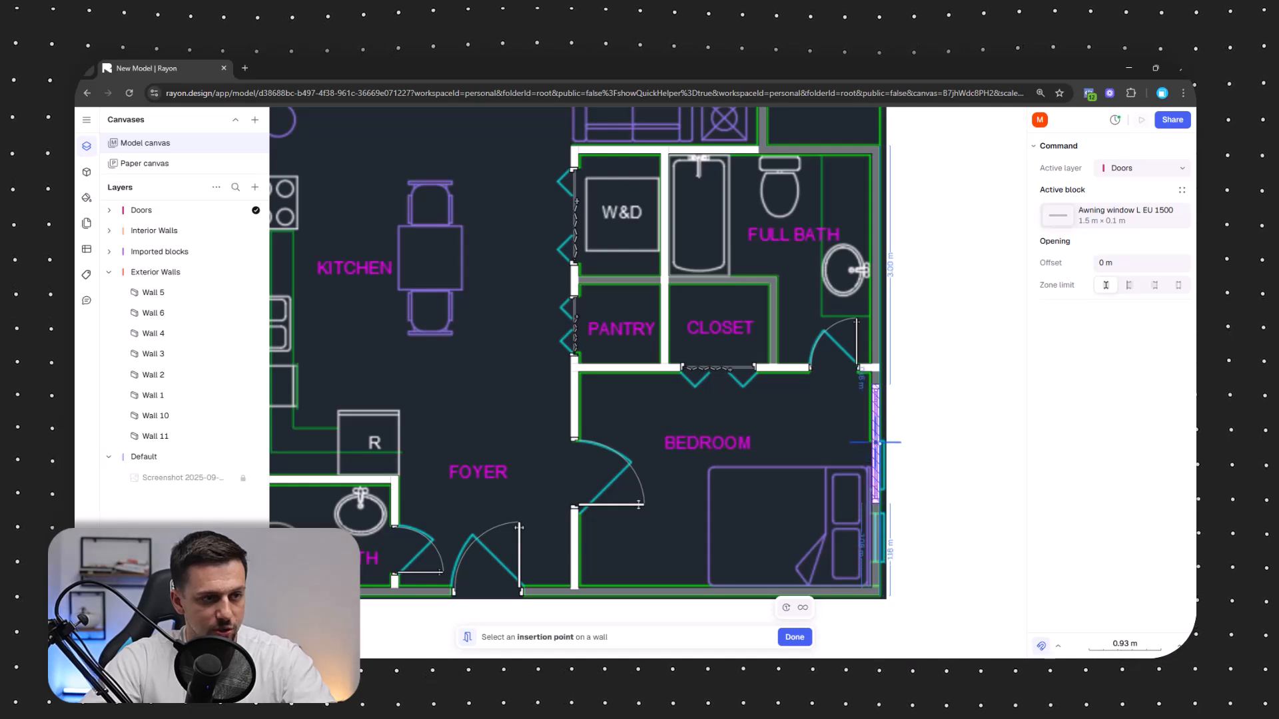
Place the awning window in the bedroom's exterior wall and shorten it to fit the upper traced window
{"action": "left_click", "coordinate": [879, 365]}
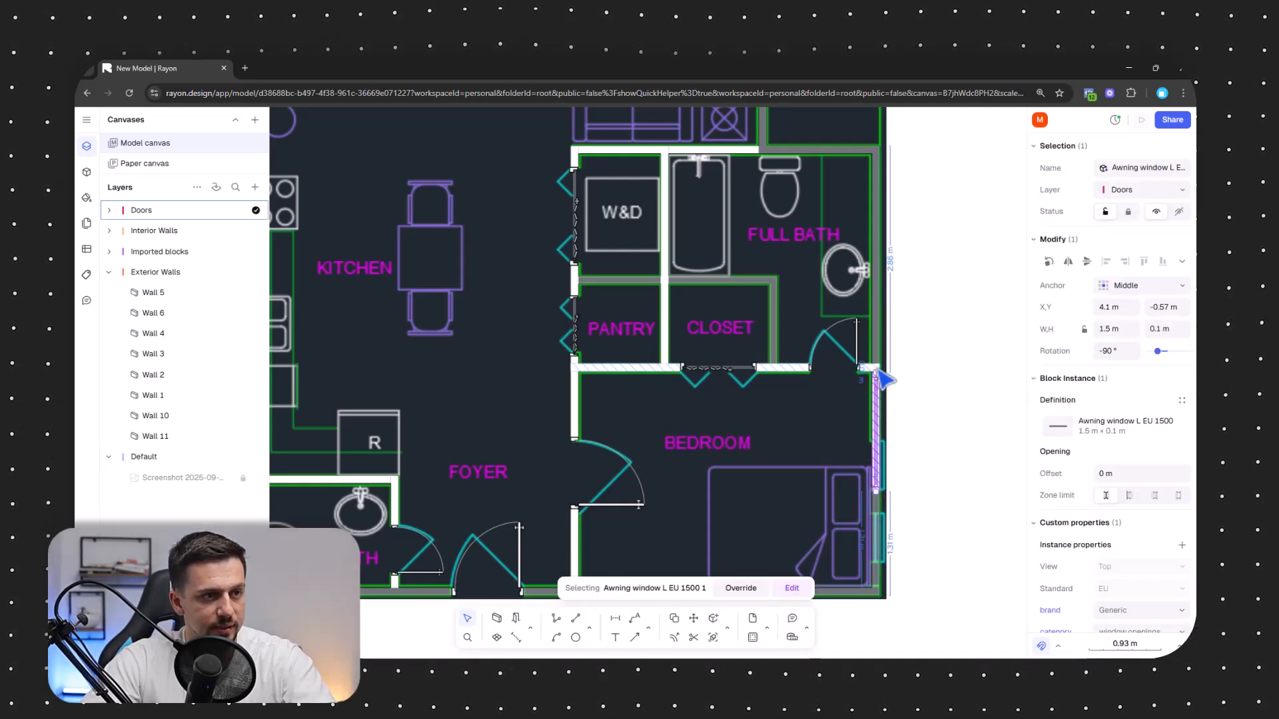
{"action": "scroll", "coordinate": [880, 373], "scroll_direction": "up", "scroll_amount": 2}
{"action": "left_click_drag", "start_coordinate": [874, 367], "coordinate": [874, 474]}
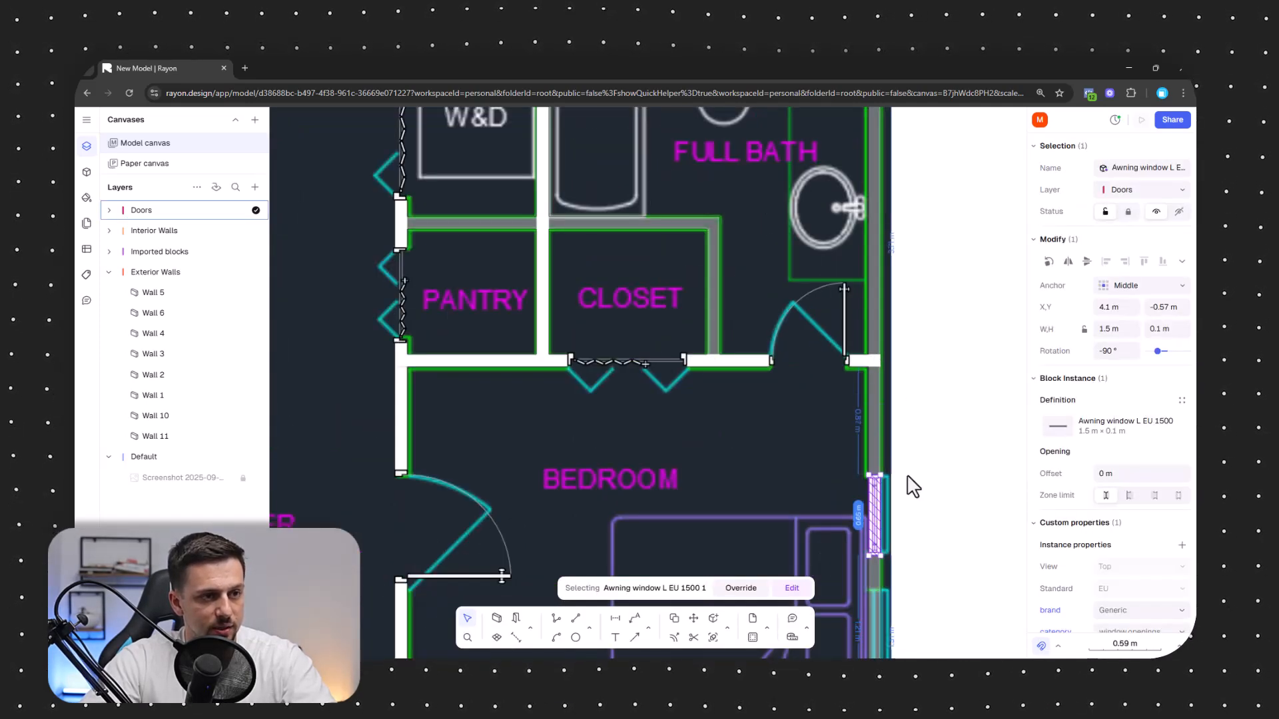
Place a second awning window in the bedroom's exterior wall, about 0.62 m wide over the lower traced window
{"action": "scroll", "coordinate": [902, 320], "scroll_direction": "down", "scroll_amount": 4}
{"action": "left_click", "coordinate": [520, 615]}
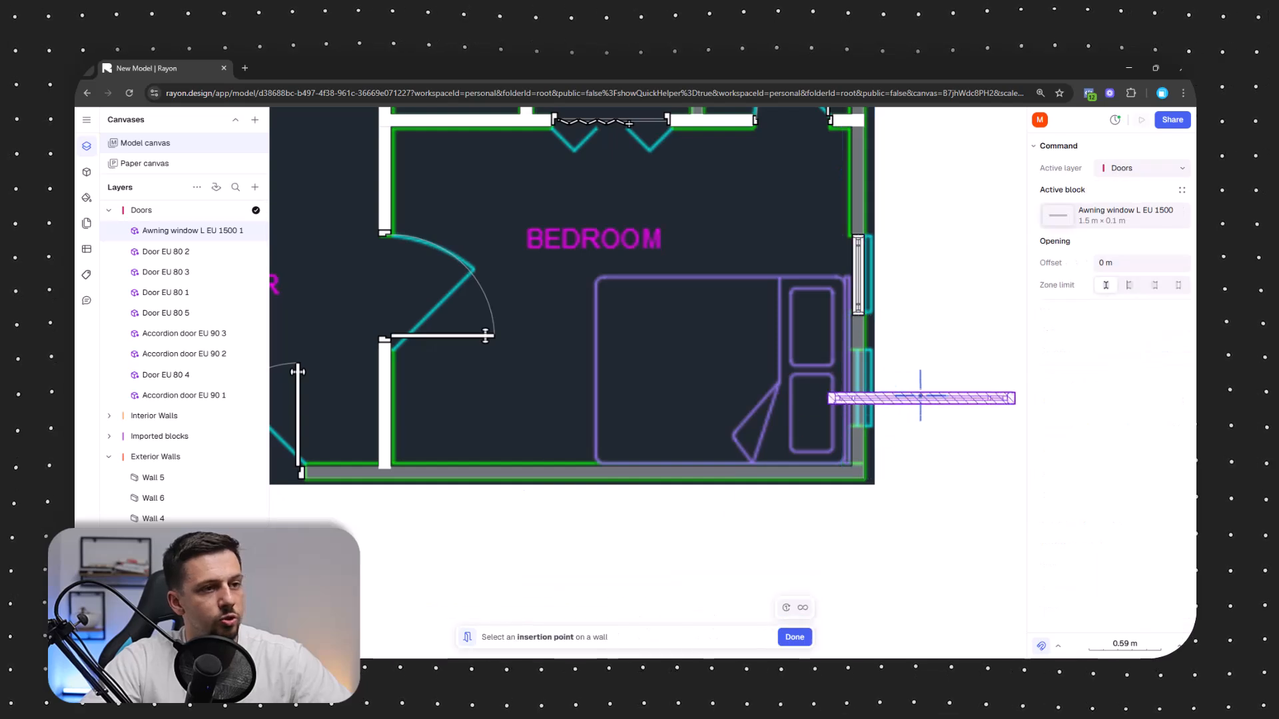
{"action": "left_click", "coordinate": [870, 381]}
{"action": "left_click", "coordinate": [911, 386]}
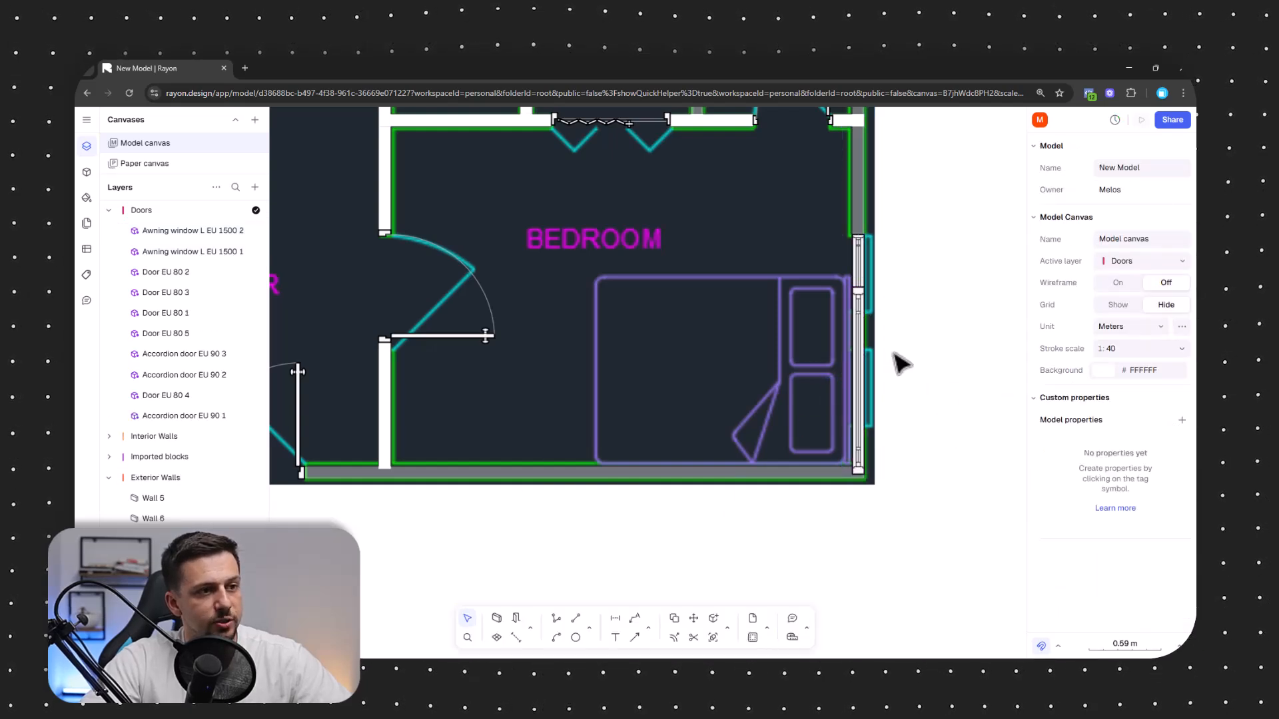
{"action": "left_click", "coordinate": [862, 323]}
{"action": "left_click_drag", "start_coordinate": [858, 289], "coordinate": [879, 350]}
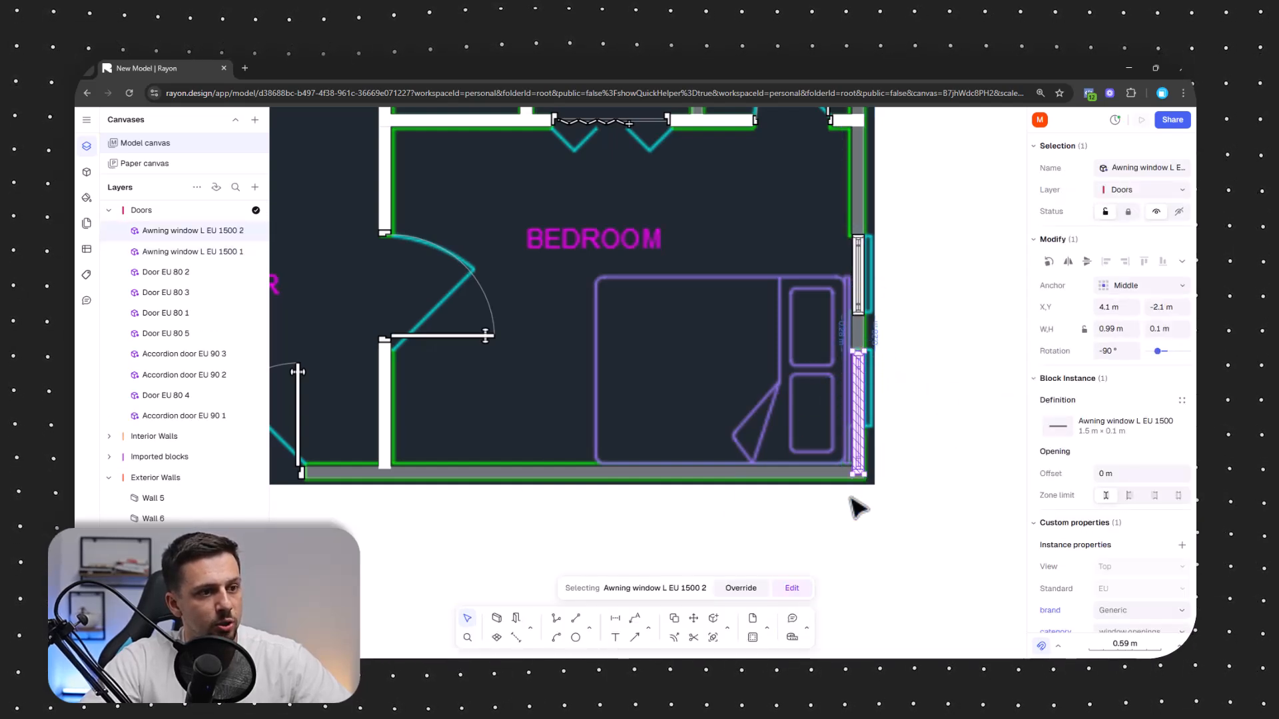
{"action": "left_click_drag", "start_coordinate": [856, 476], "coordinate": [859, 428]}
Place an awning window about 0.93 m wide in the living room's upper wall and copy it to the other two traced windows
{"action": "scroll", "coordinate": [885, 495], "scroll_direction": "down", "scroll_amount": 5}
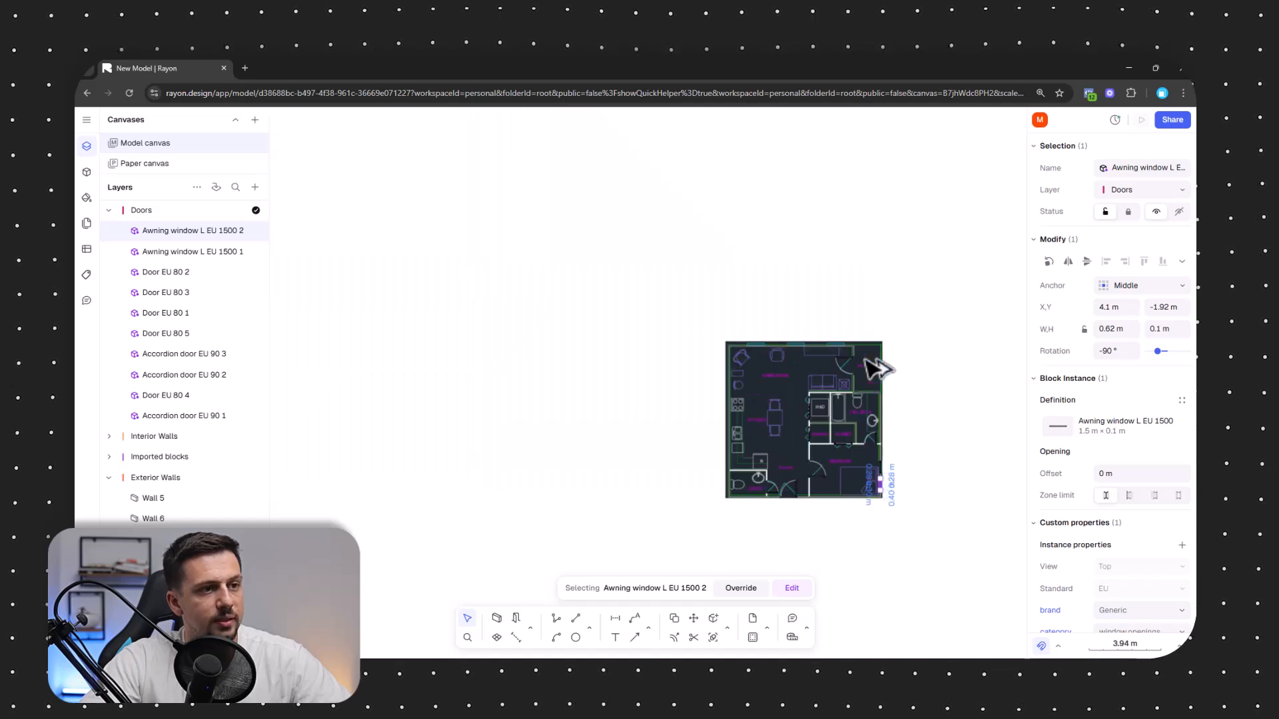
{"action": "scroll", "coordinate": [833, 333], "scroll_direction": "up", "scroll_amount": 4}
{"action": "scroll", "coordinate": [826, 376], "scroll_direction": "up", "scroll_amount": 3}
{"action": "left_click", "coordinate": [516, 619]}
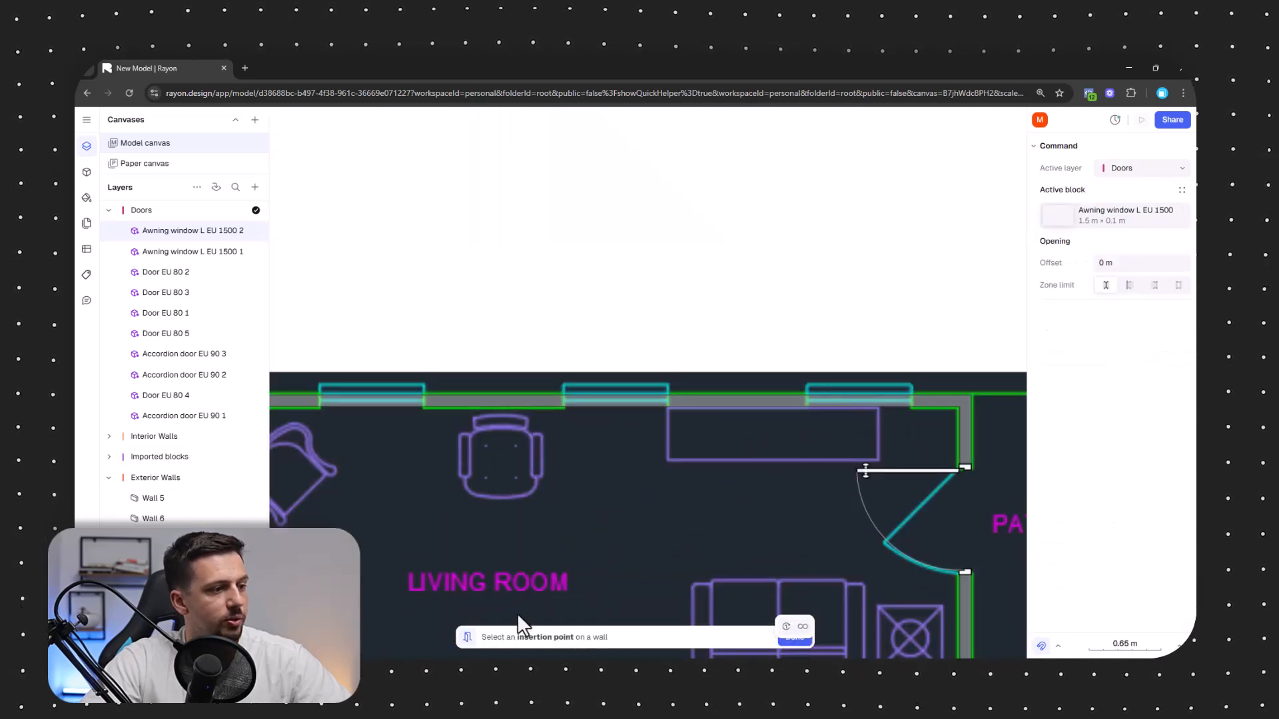
{"action": "left_click", "coordinate": [418, 296]}
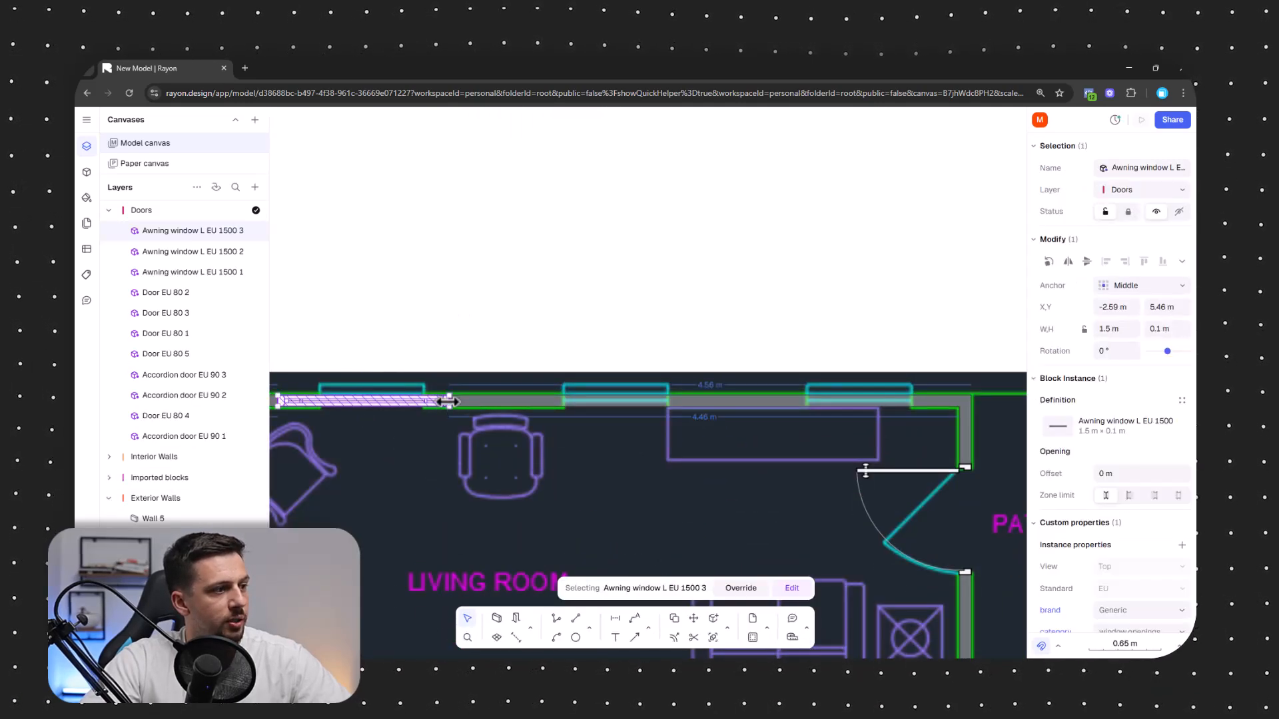
{"action": "left_click_drag", "start_coordinate": [279, 400], "coordinate": [858, 430]}
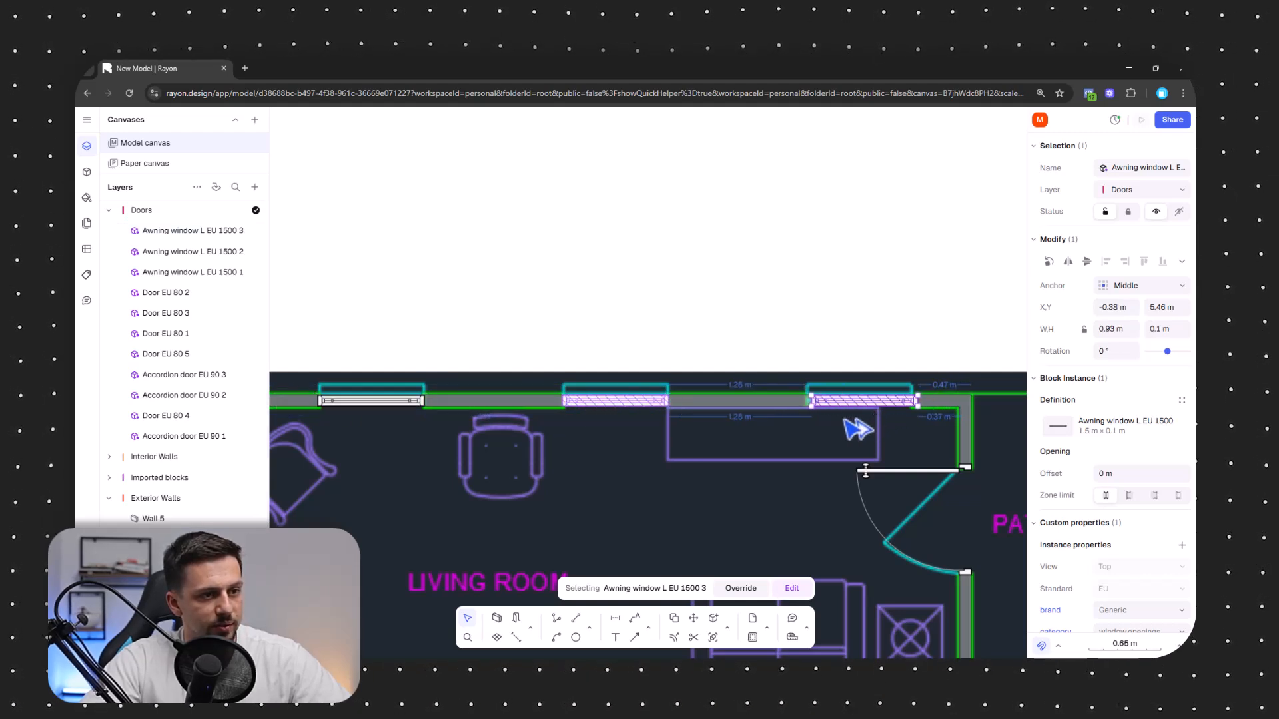
{"action": "left_click", "coordinate": [710, 260]}
Restore the fill of all walls on the Exterior Walls layer to full opacity
{"action": "scroll", "coordinate": [708, 246], "scroll_direction": "down", "scroll_amount": 5}
{"action": "middle_click_drag", "start_coordinate": [738, 482], "coordinate": [718, 348]}
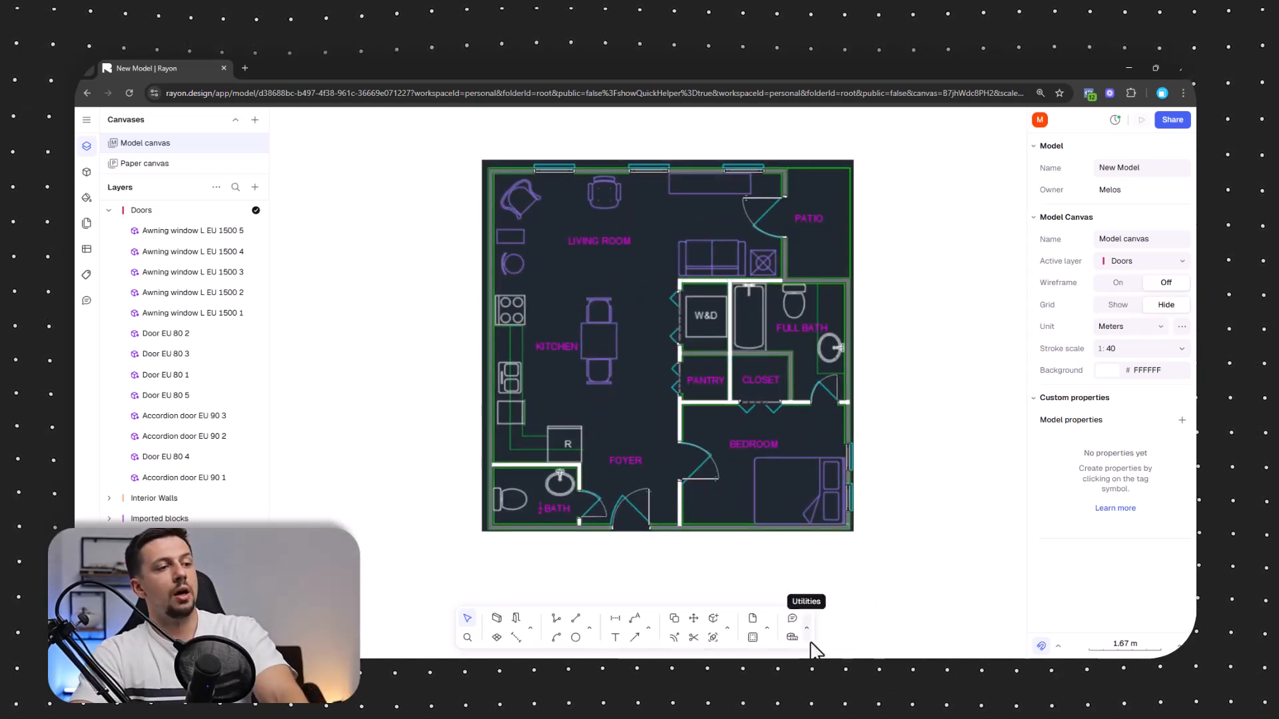
{"action": "middle_click_drag", "start_coordinate": [819, 251], "coordinate": [789, 268]}
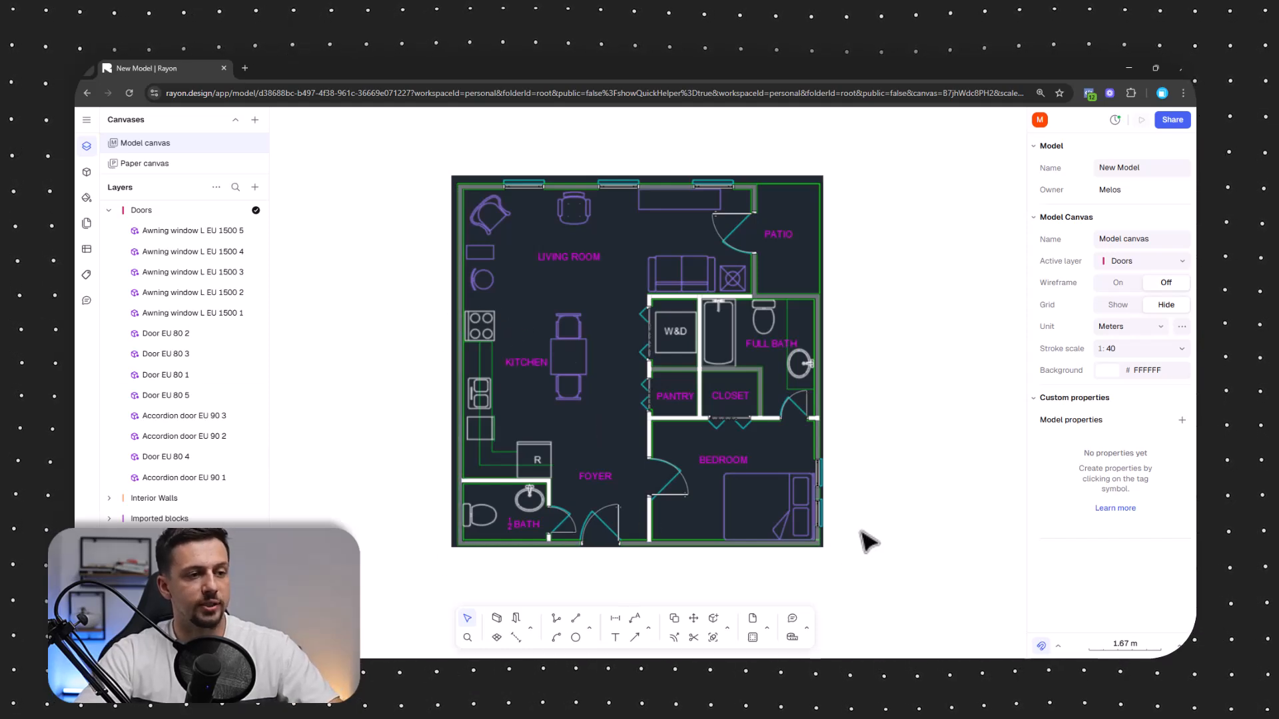
{"action": "middle_click_drag", "start_coordinate": [849, 509], "coordinate": [851, 518]}
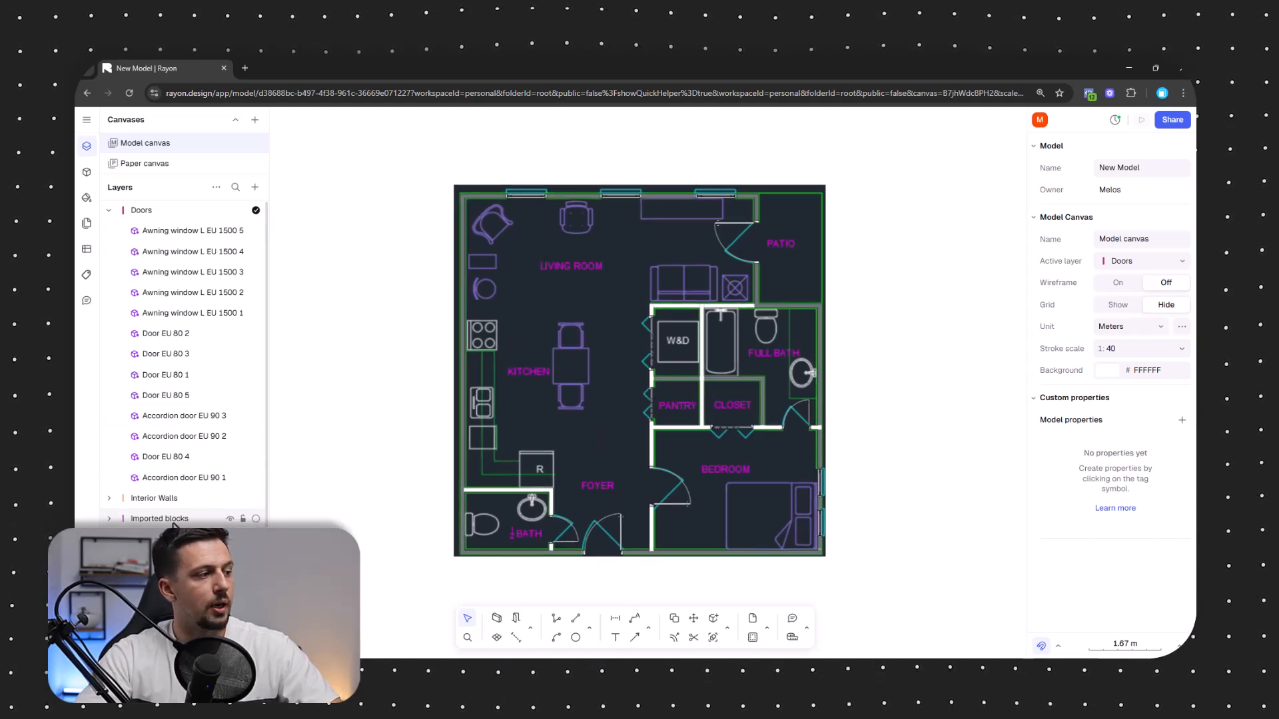
{"action": "left_click", "coordinate": [155, 538]}
{"action": "left_click", "coordinate": [153, 560]}
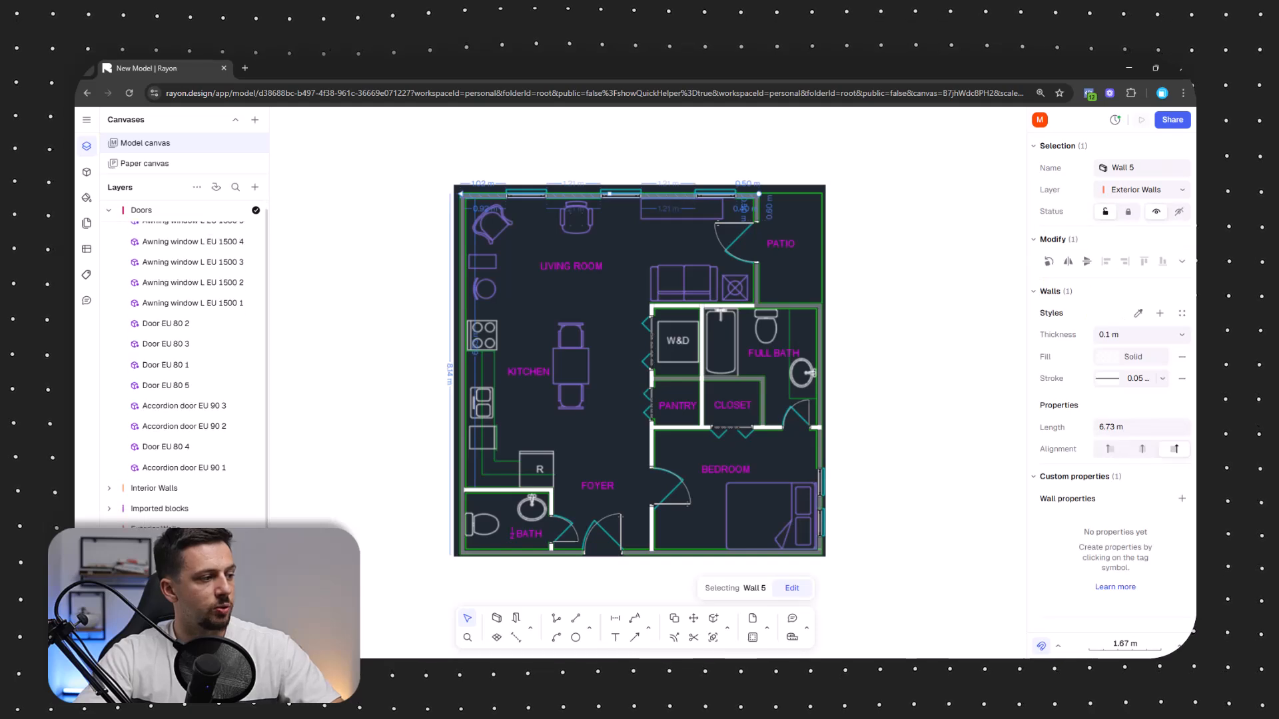
{"action": "left_click", "coordinate": [153, 586], "text": "shift"}
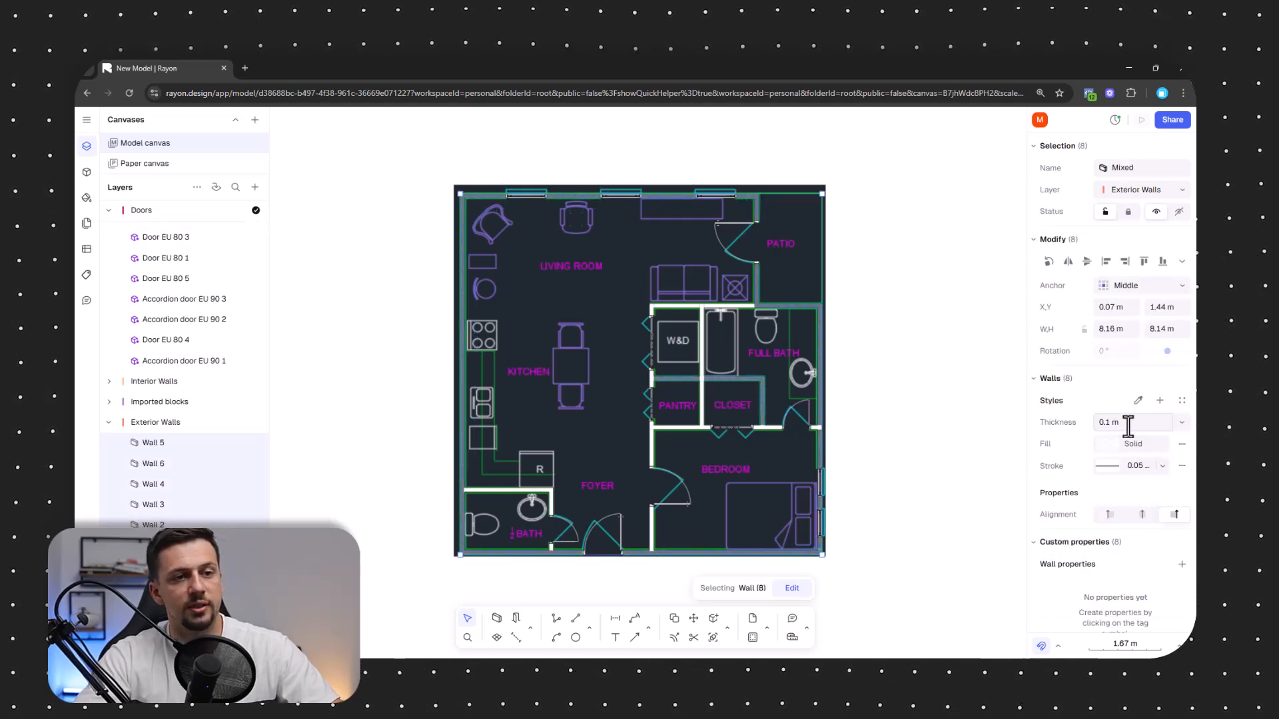
{"action": "left_click", "coordinate": [1109, 444]}
{"action": "left_click_drag", "start_coordinate": [1000, 528], "coordinate": [1073, 554]}
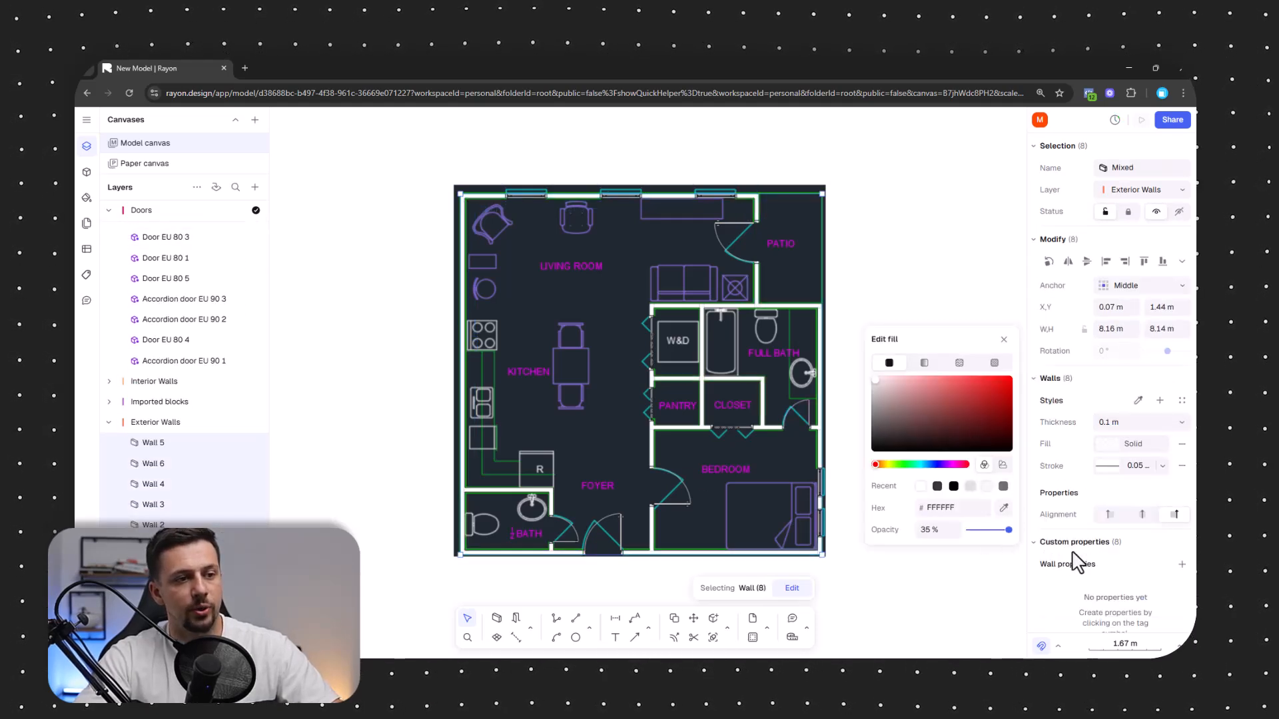
{"action": "left_click", "coordinate": [954, 217]}
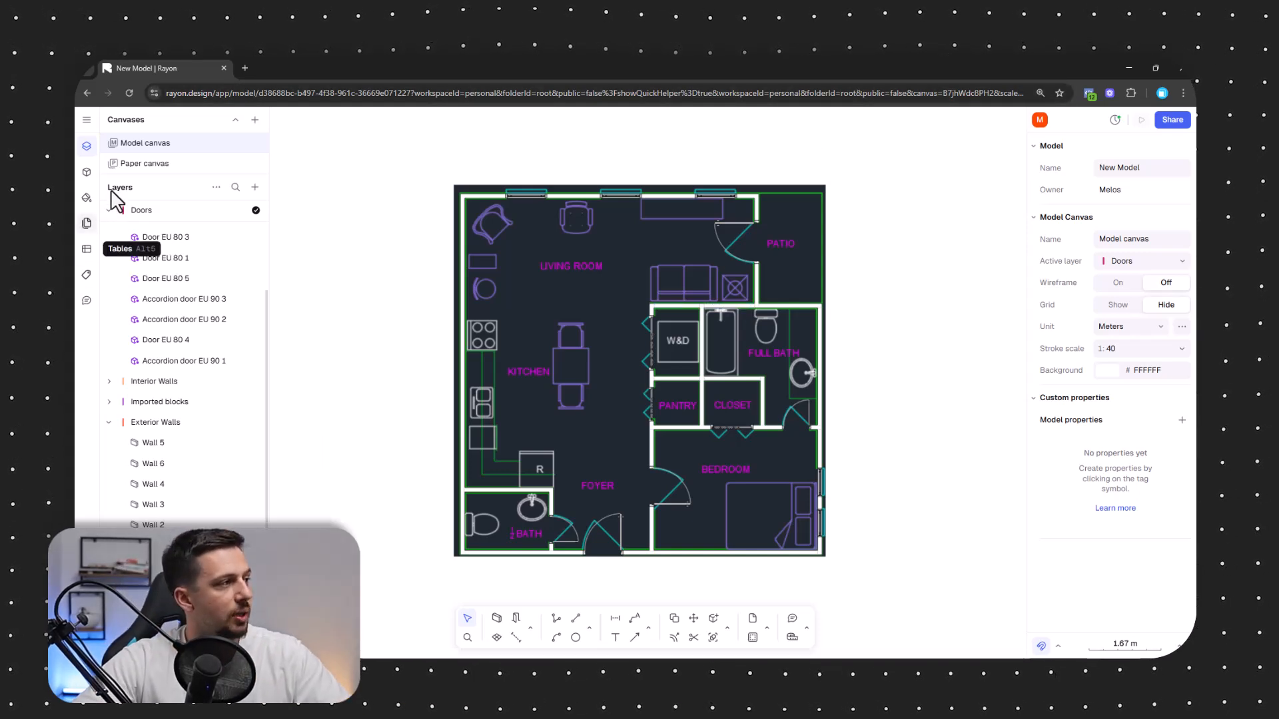
Open the blocks used in the model and inspect the canvas filter applied to them
{"action": "left_click", "coordinate": [86, 171]}
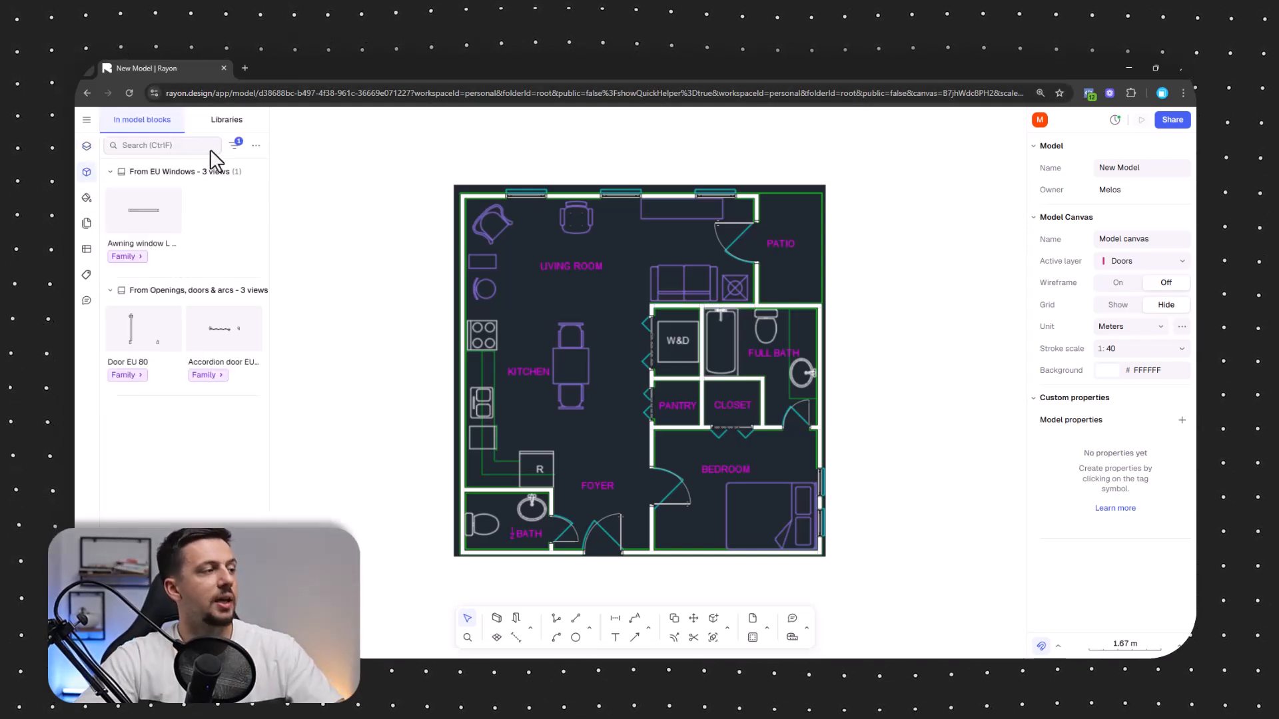
{"action": "left_click", "coordinate": [235, 144]}
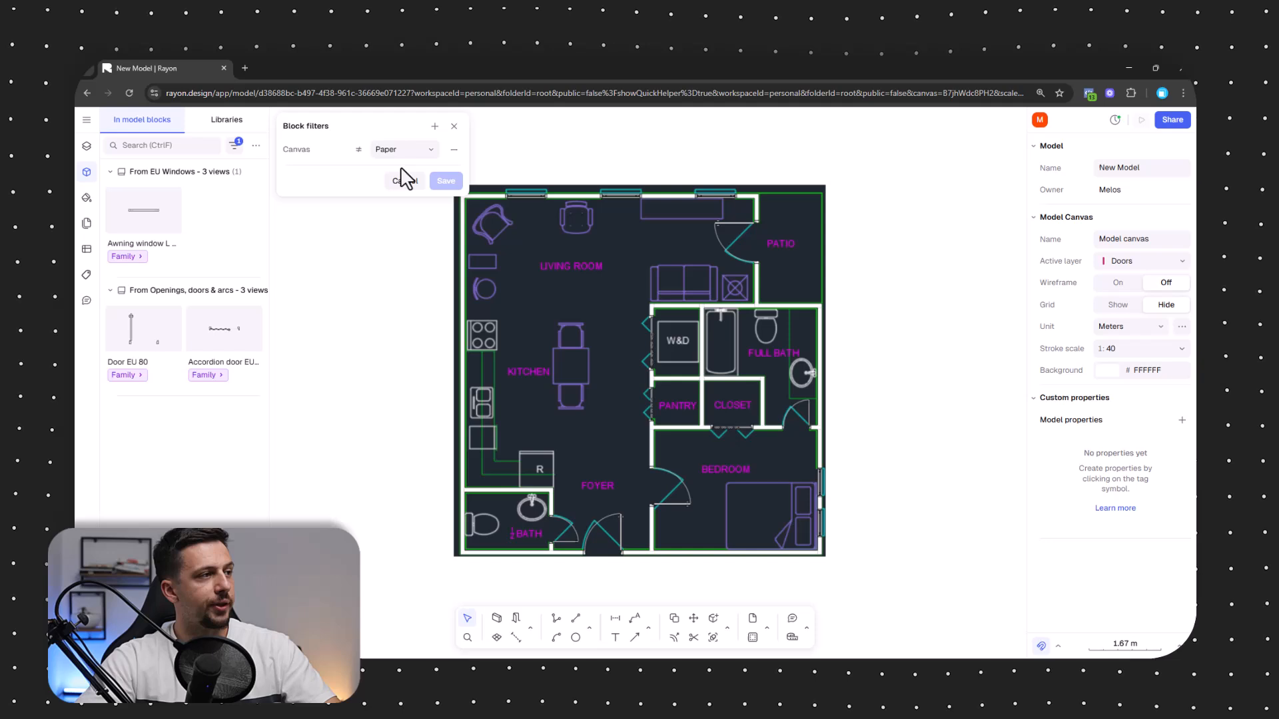
{"action": "left_click", "coordinate": [448, 158]}
{"action": "left_click", "coordinate": [454, 126]}
{"action": "left_click", "coordinate": [235, 144]}
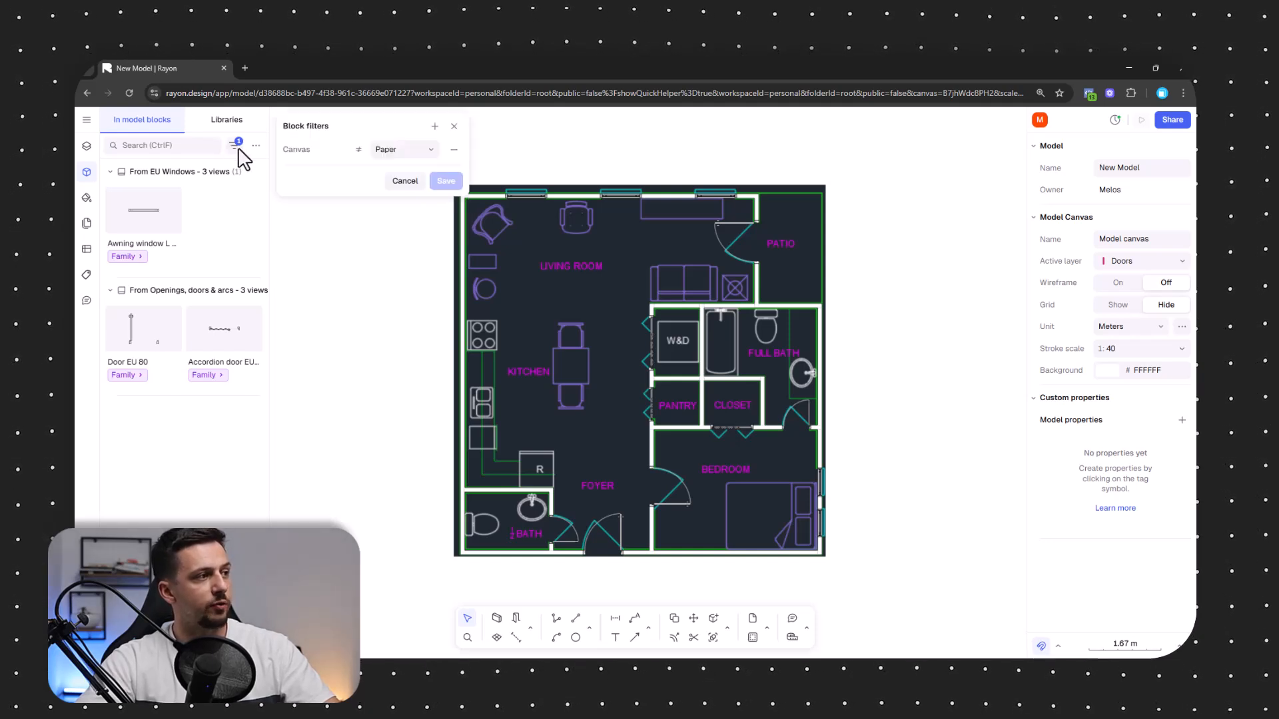
Search the block libraries for "dining" and place the square dining table set-up over the traced table in the kitchen
{"action": "left_click", "coordinate": [88, 171]}
{"action": "scroll", "coordinate": [192, 397], "scroll_direction": "down", "scroll_amount": 2}
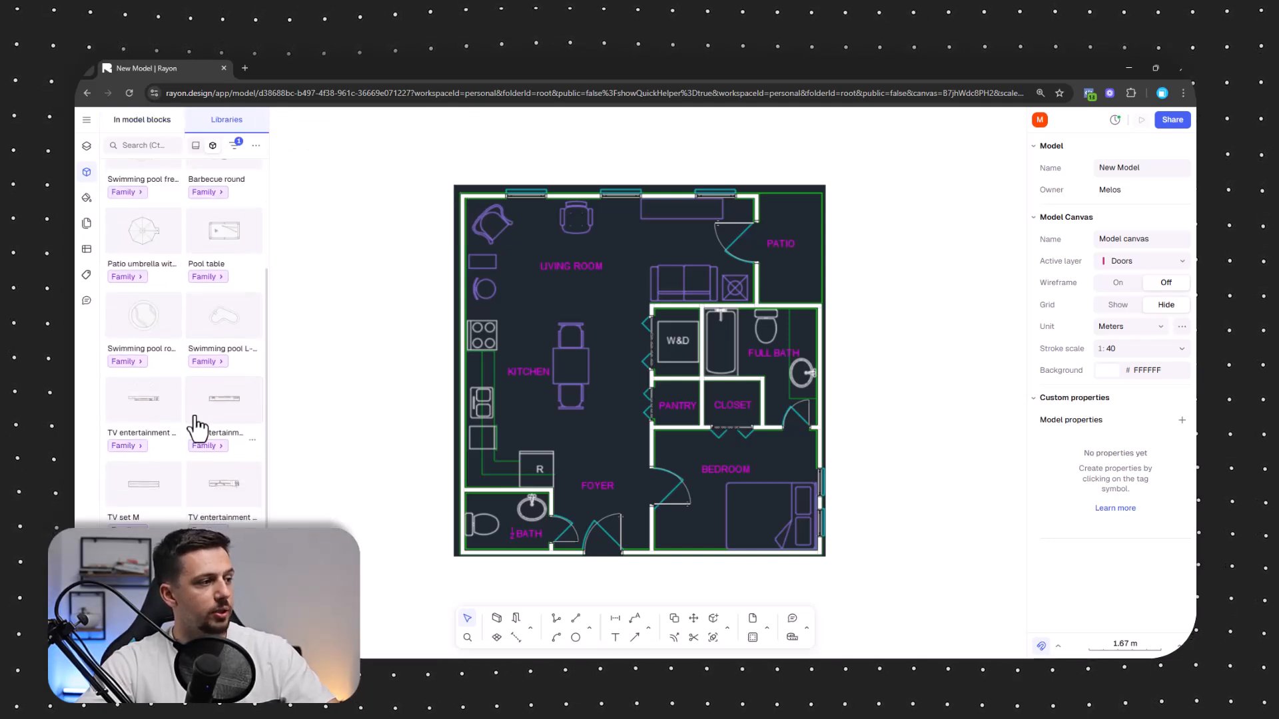
{"action": "scroll", "coordinate": [192, 427], "scroll_direction": "up", "scroll_amount": 2}
{"action": "left_click", "coordinate": [160, 145]}
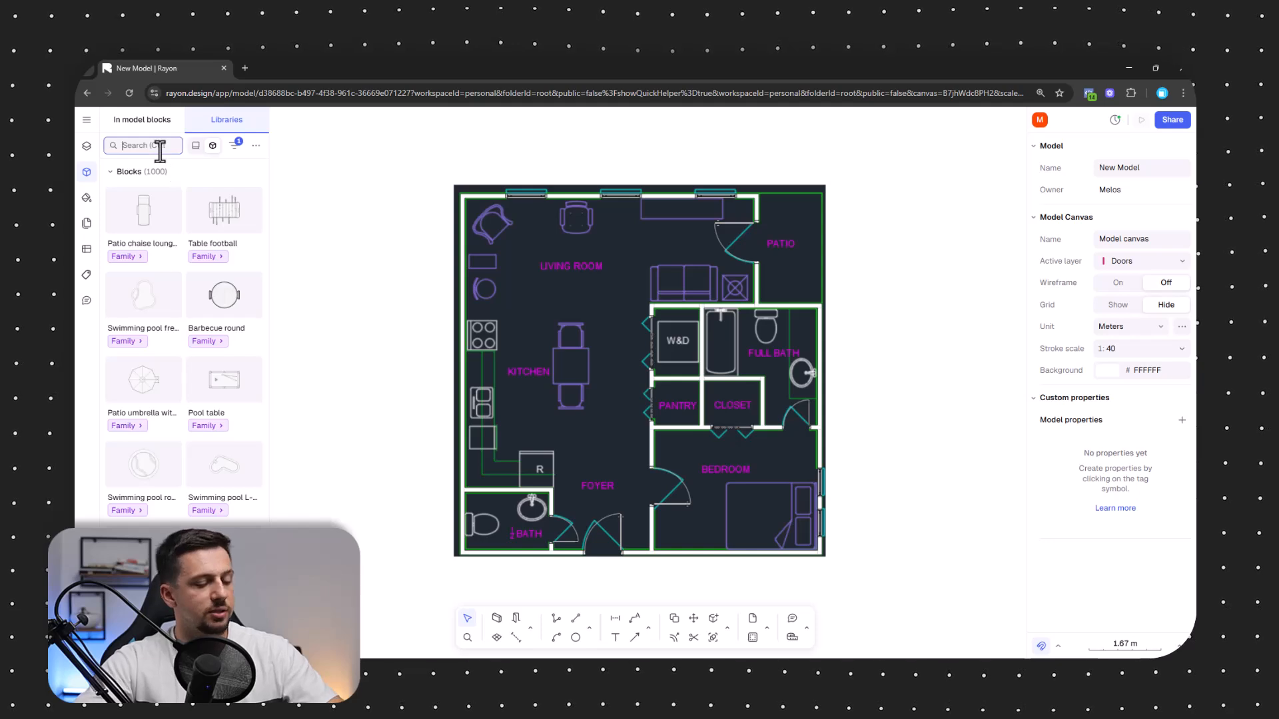
{"action": "type", "text": "d"}
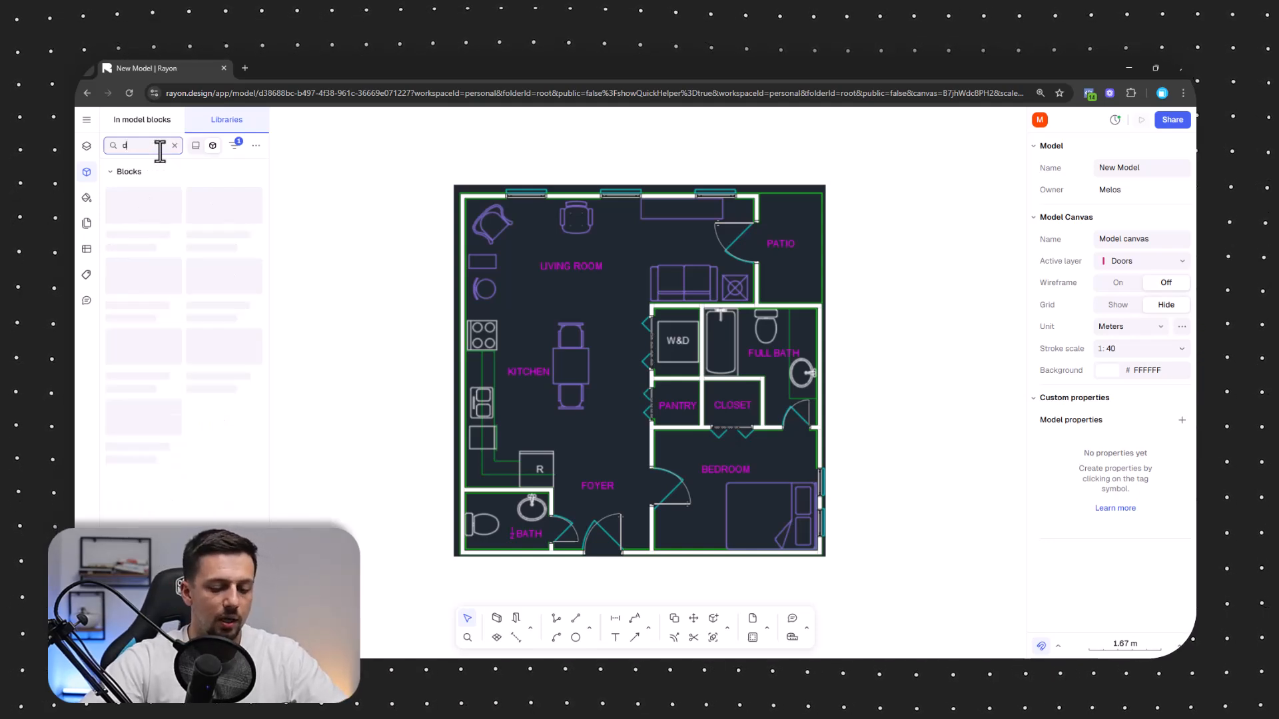
{"action": "type", "text": "ining"}
{"action": "scroll", "coordinate": [200, 373], "scroll_direction": "down", "scroll_amount": 3}
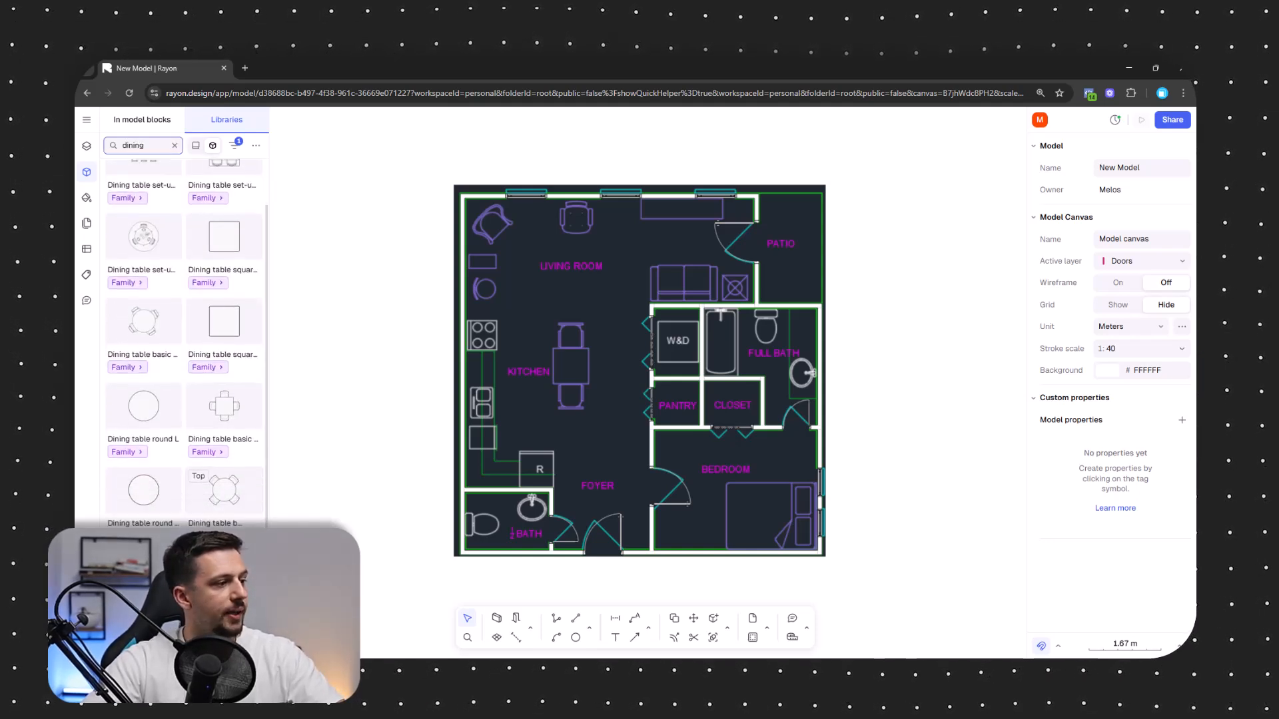
{"action": "scroll", "coordinate": [220, 373], "scroll_direction": "down", "scroll_amount": 3}
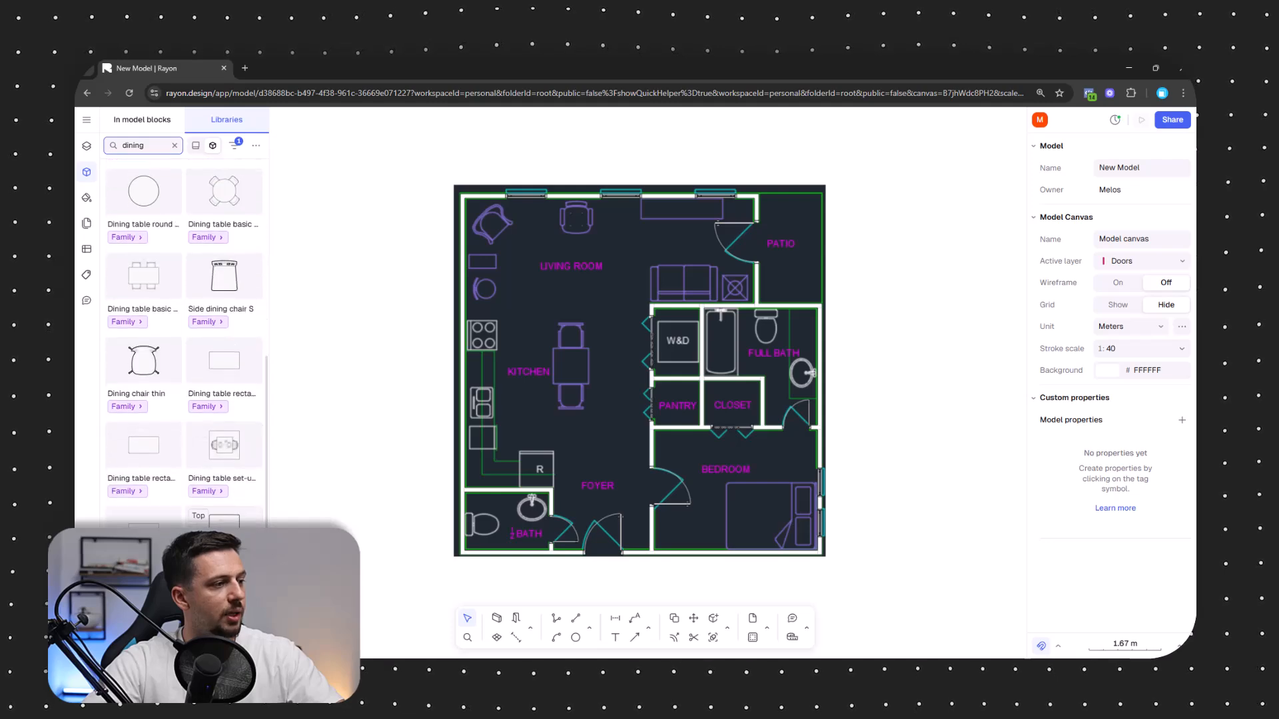
{"action": "left_click_drag", "start_coordinate": [225, 409], "coordinate": [269, 429]}
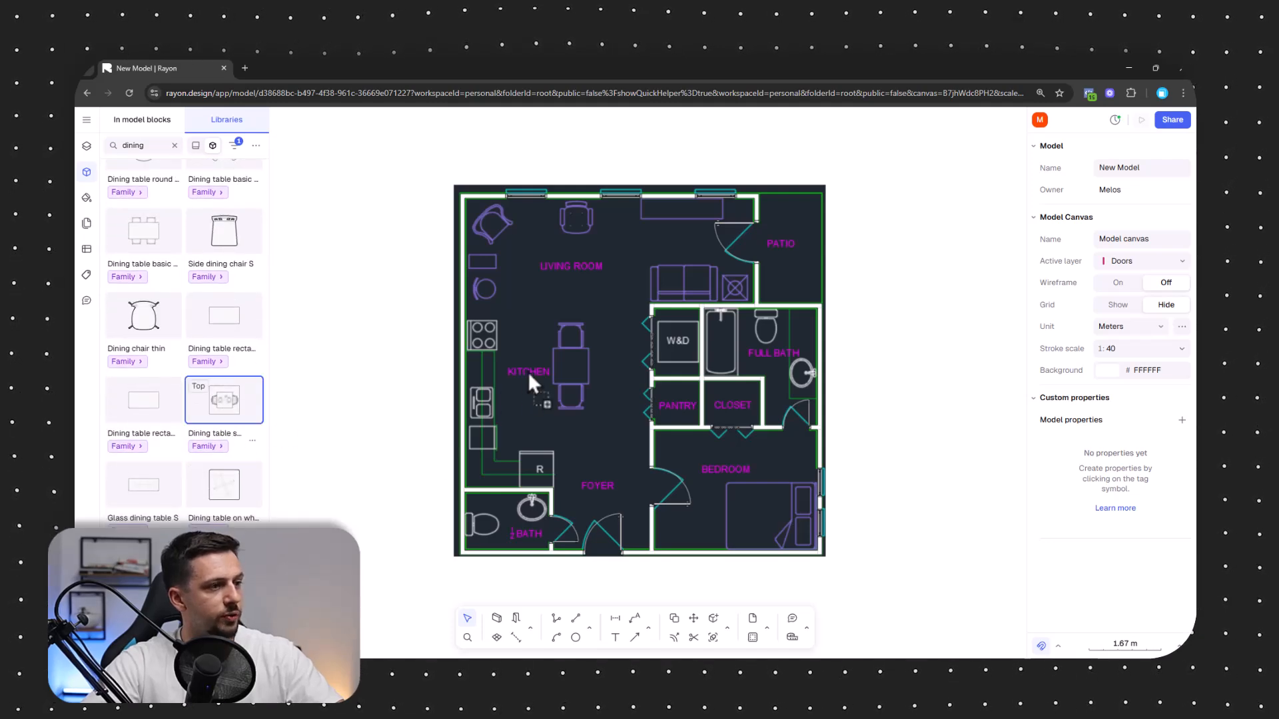
{"action": "left_click_drag", "start_coordinate": [530, 383], "coordinate": [554, 373]}
Rotate the dining table set-up to 90°, centre it over the traced table and enlarge it to about 2.07 by 1.96 m
{"action": "scroll", "coordinate": [580, 340], "scroll_direction": "up", "scroll_amount": 3}
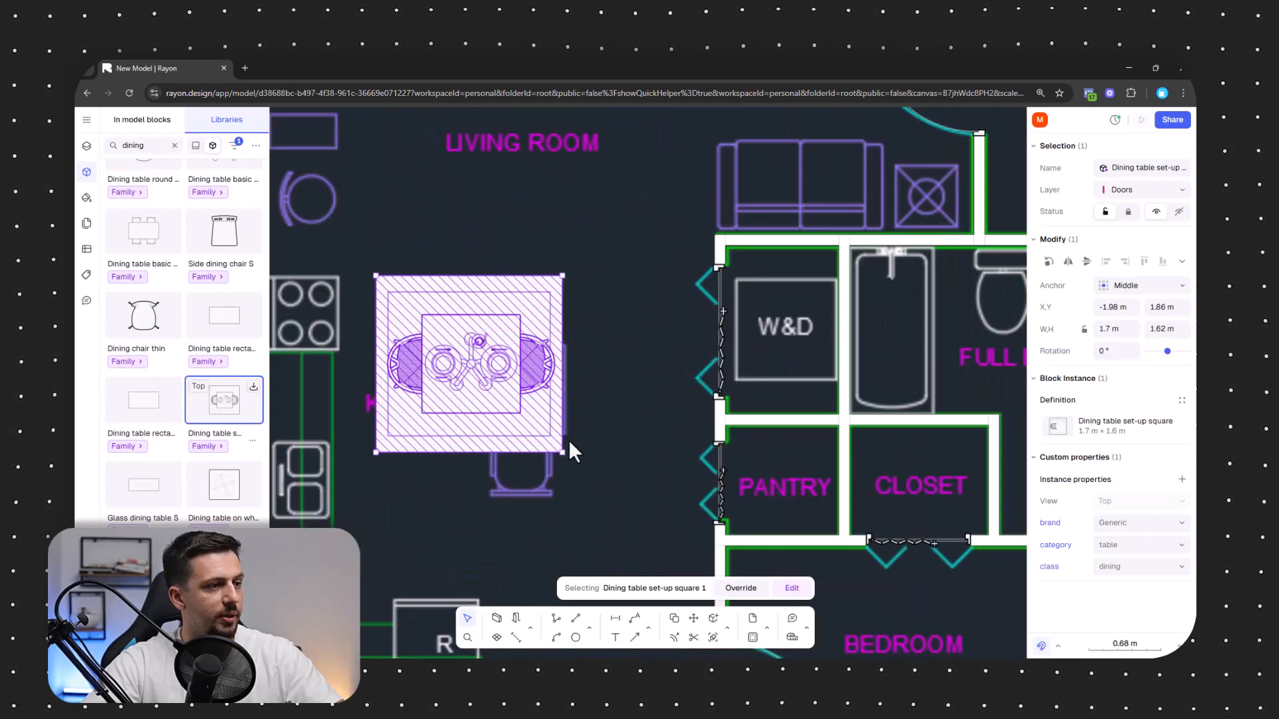
{"action": "left_click_drag", "start_coordinate": [572, 462], "coordinate": [568, 263]}
{"action": "left_click_drag", "start_coordinate": [486, 414], "coordinate": [515, 440]}
{"action": "left_click_drag", "start_coordinate": [587, 296], "coordinate": [628, 263]}
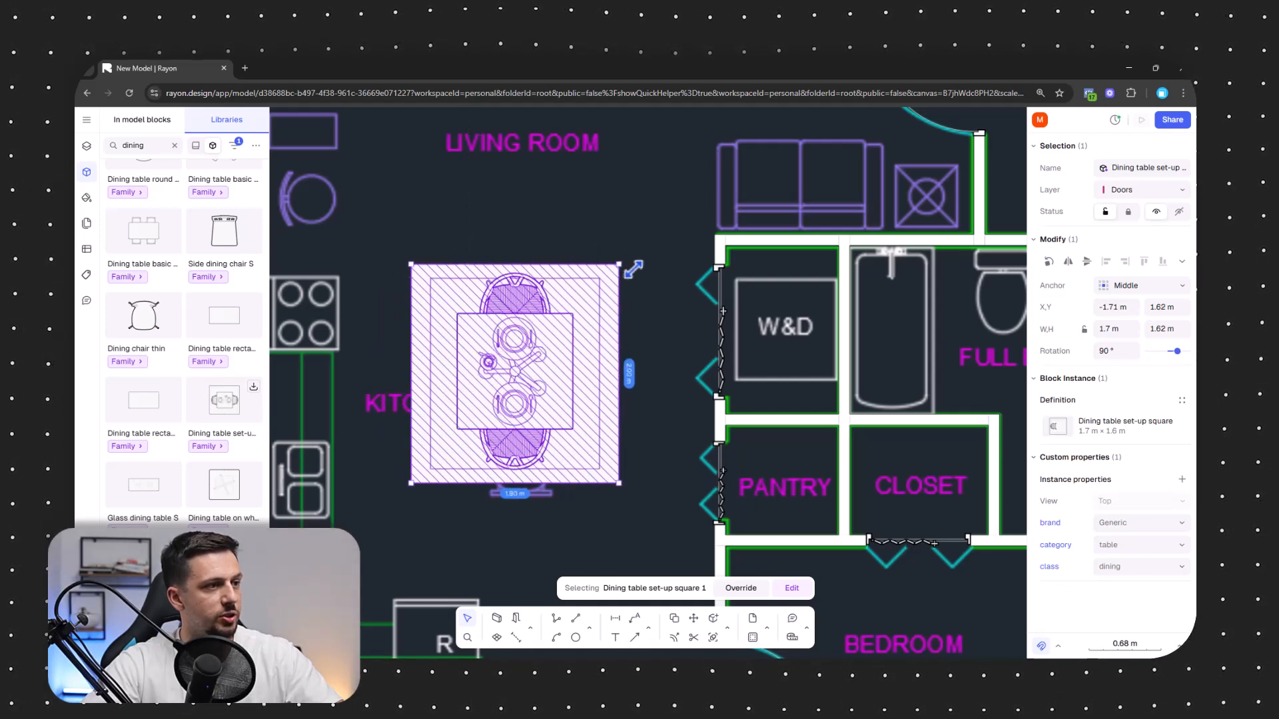
{"action": "scroll", "coordinate": [618, 342], "scroll_direction": "down", "scroll_amount": 3}
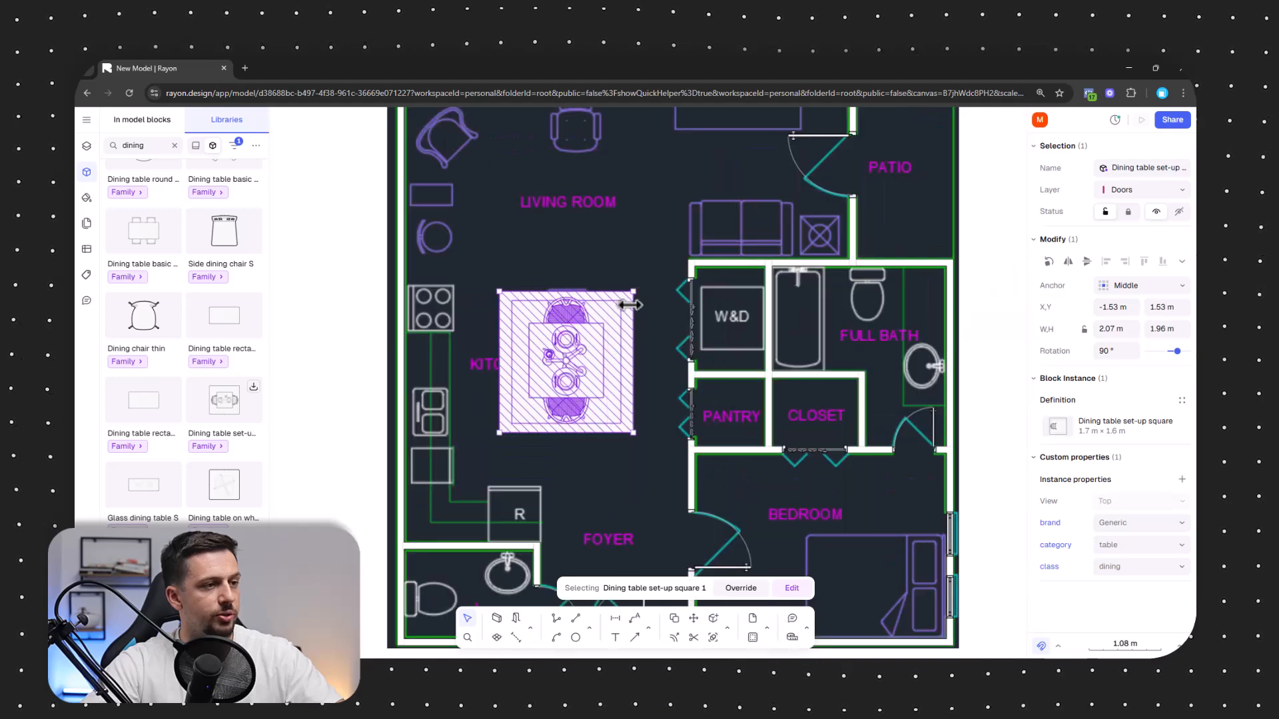
{"action": "left_click", "coordinate": [334, 491]}
Search the block libraries for "bed" to furnish the bedroom
{"action": "scroll", "coordinate": [608, 328], "scroll_direction": "up", "scroll_amount": 5}
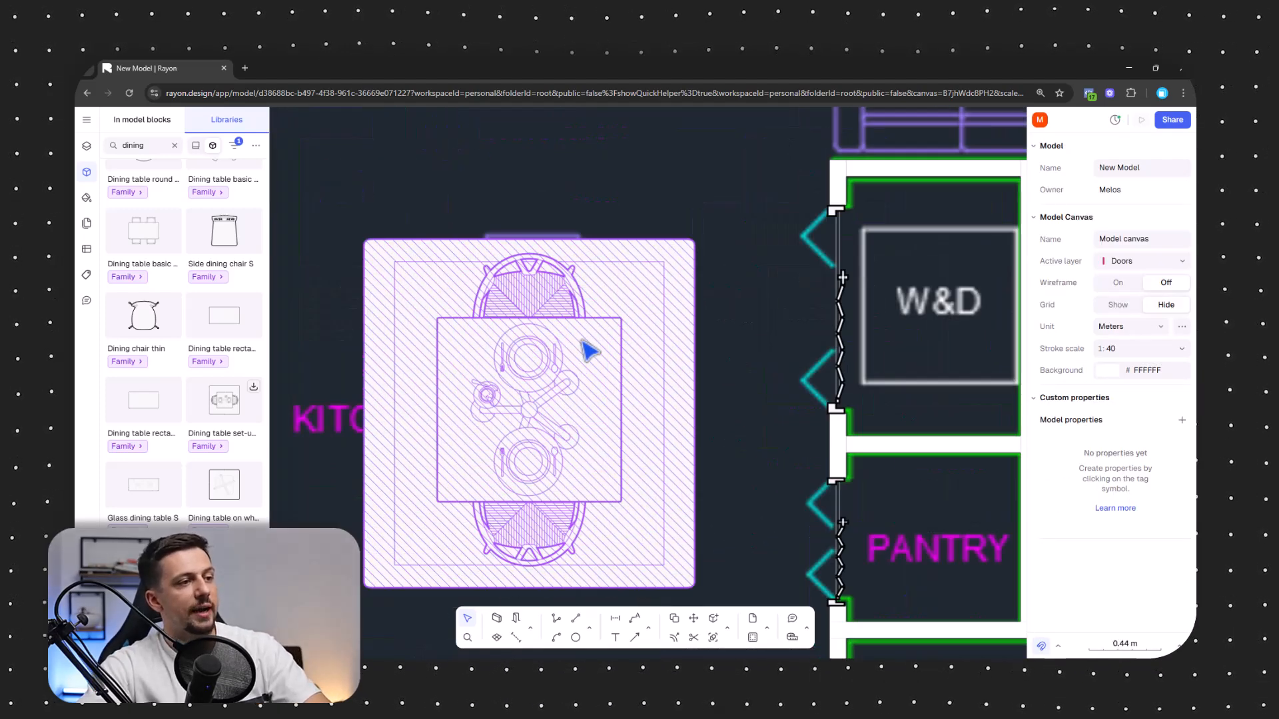
{"action": "scroll", "coordinate": [589, 347], "scroll_direction": "down", "scroll_amount": 6}
{"action": "middle_click_drag", "start_coordinate": [801, 346], "coordinate": [772, 246]}
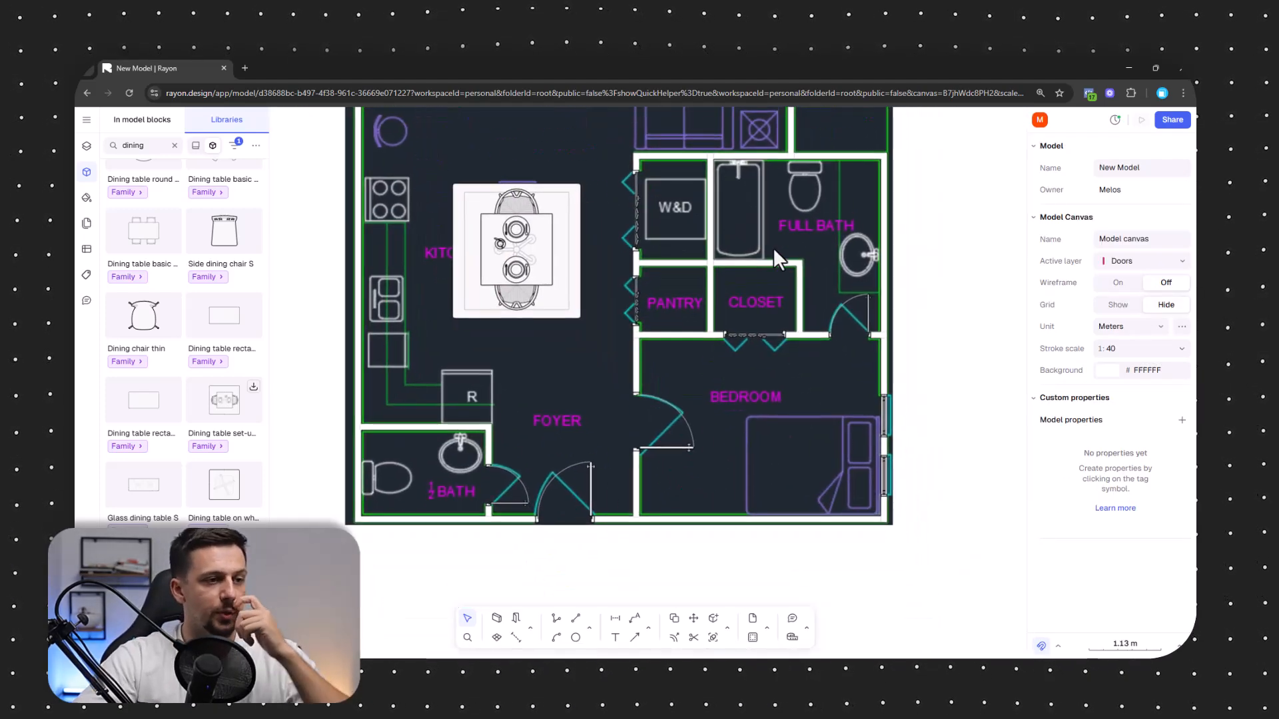
{"action": "type", "text": "bed"}
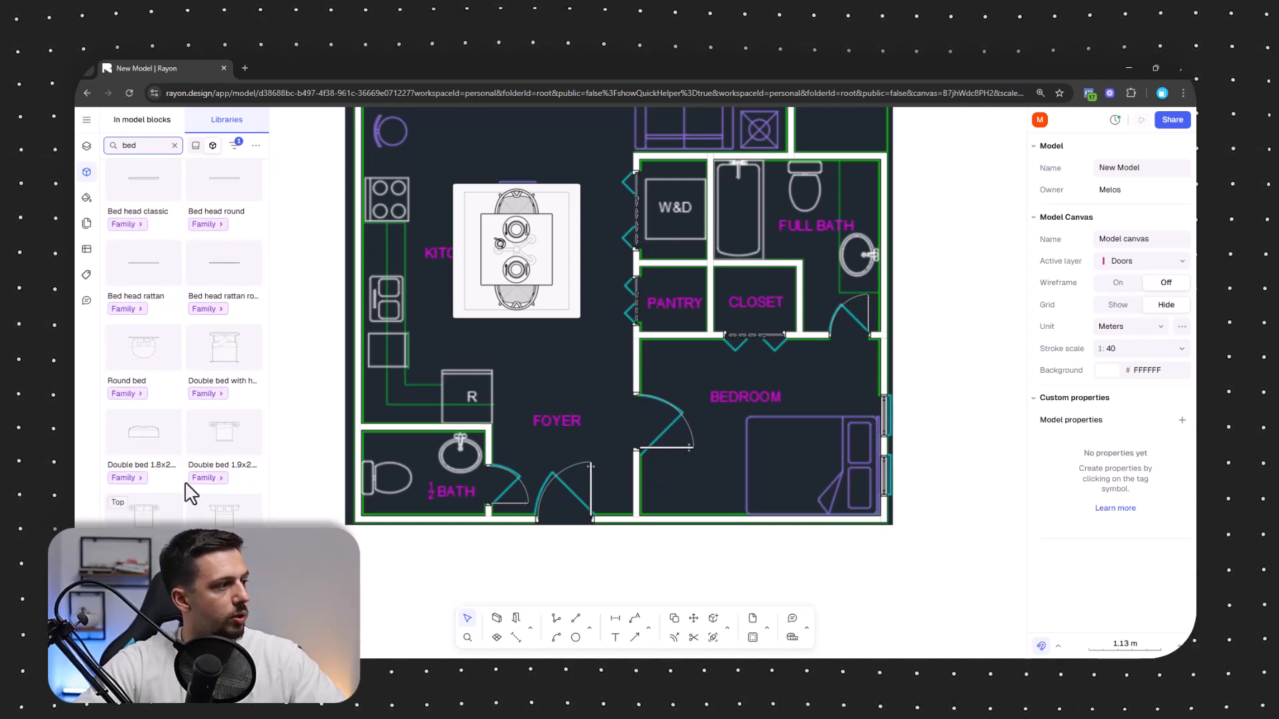
Try the Double bed with headboards over the traced bed, rotated to -90° and scaled to about 1.83 by 1.85 m, and delete it
{"action": "left_click_drag", "start_coordinate": [223, 392], "coordinate": [873, 529]}
{"action": "left_click_drag", "start_coordinate": [889, 363], "coordinate": [917, 545]}
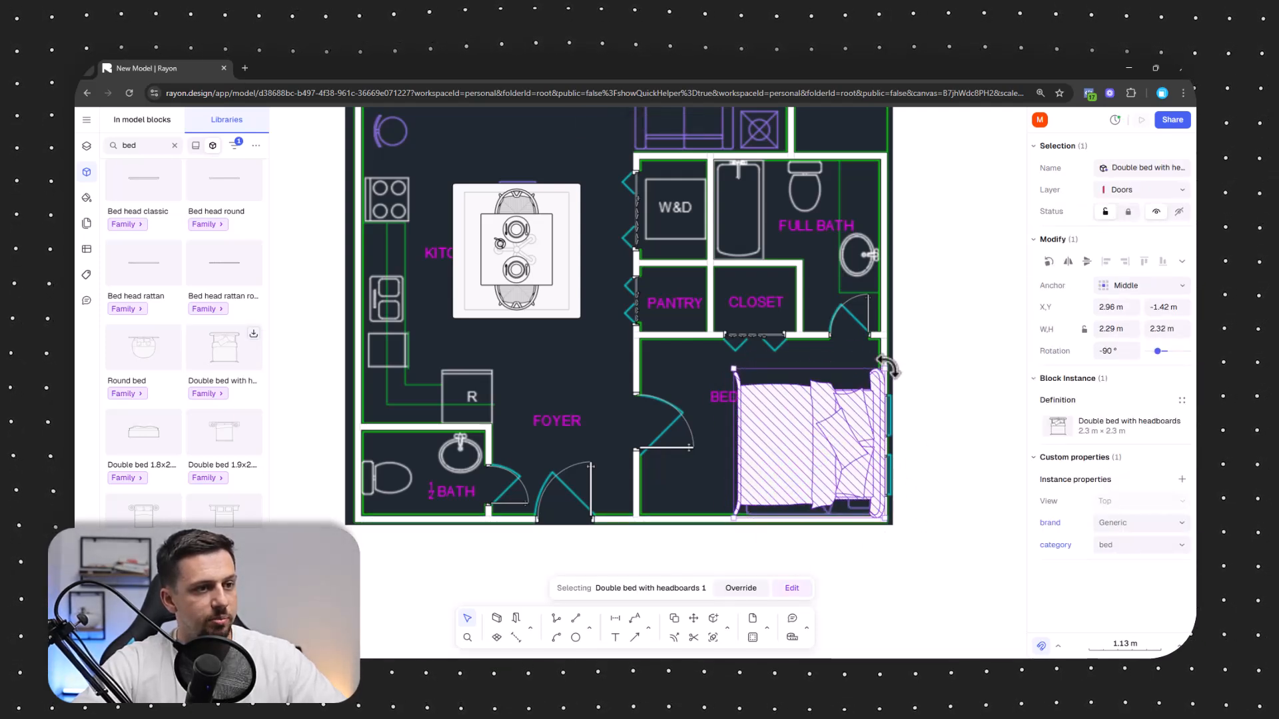
{"action": "left_click_drag", "start_coordinate": [888, 367], "coordinate": [857, 396]}
{"action": "key", "text": "ctrl+z"}
{"action": "left_click_drag", "start_coordinate": [832, 493], "coordinate": [860, 493]}
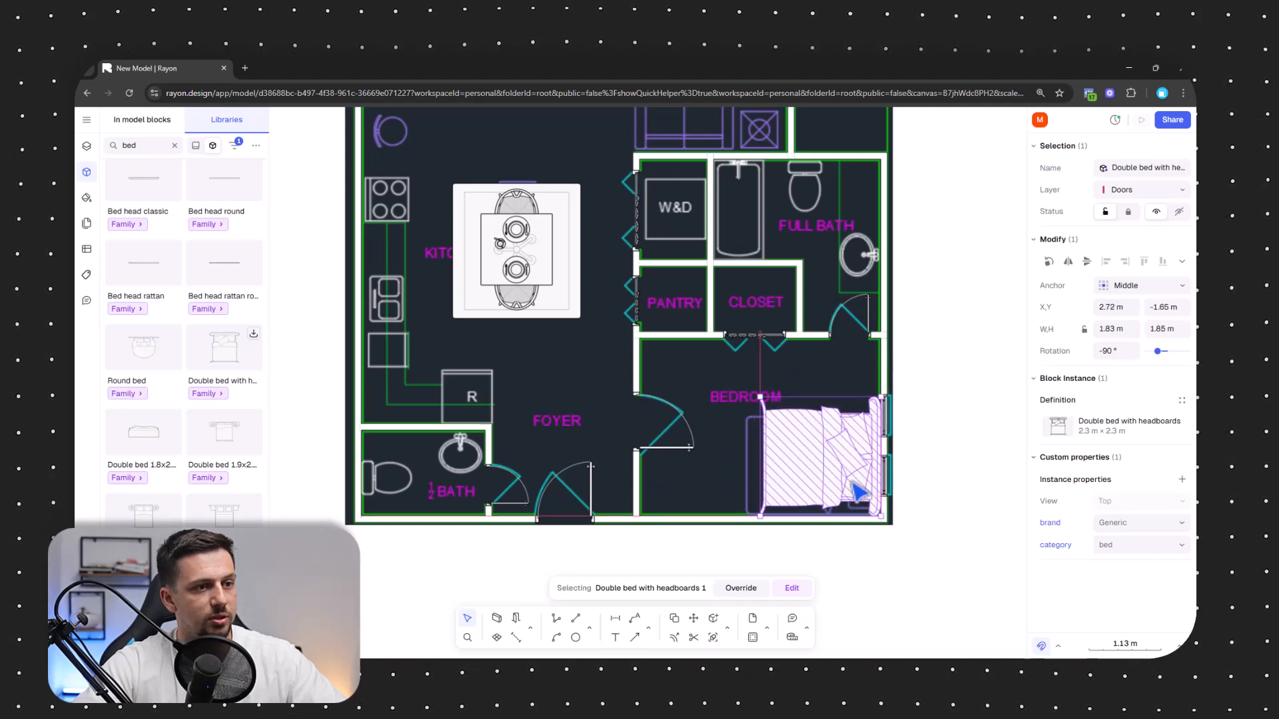
{"action": "left_click", "coordinate": [926, 474]}
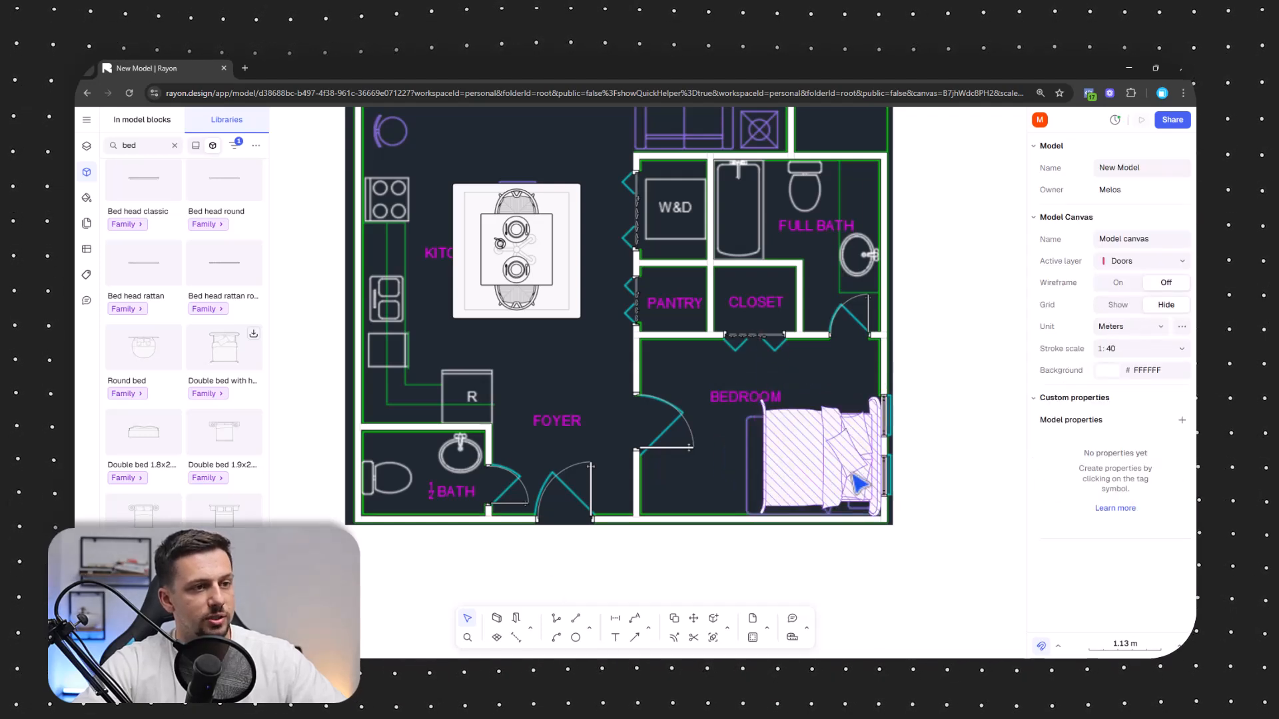
{"action": "left_click", "coordinate": [872, 517]}
{"action": "key", "text": "Delete"}
Place the Double bed 1.9x2.1 in the bedroom, rotate it to -90°, fit it into the corner over the traced bed and shrink it slightly
{"action": "scroll", "coordinate": [168, 518], "scroll_direction": "down", "scroll_amount": 2}
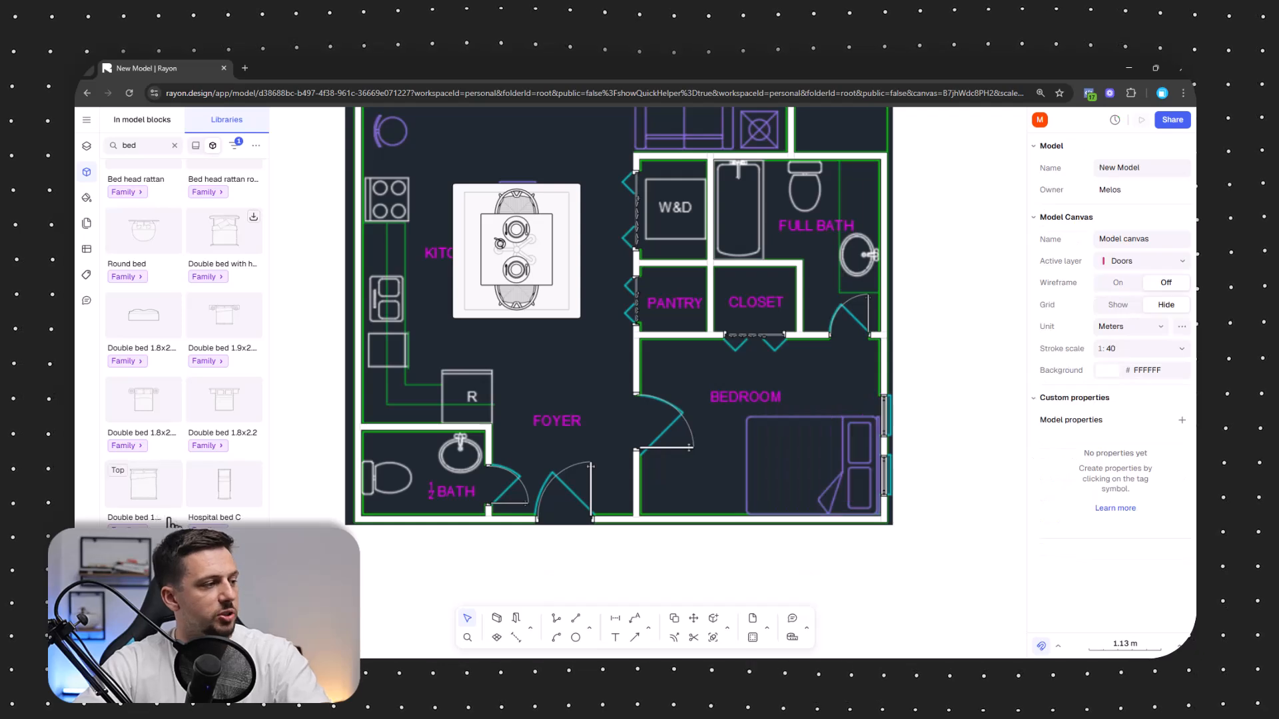
{"action": "left_click", "coordinate": [873, 423]}
{"action": "mouse_move", "coordinate": [864, 393]}
{"action": "left_mouse_down"}
{"action": "mouse_move", "coordinate": [914, 491]}
{"action": "mouse_move", "coordinate": [900, 562]}
{"action": "left_mouse_up"}
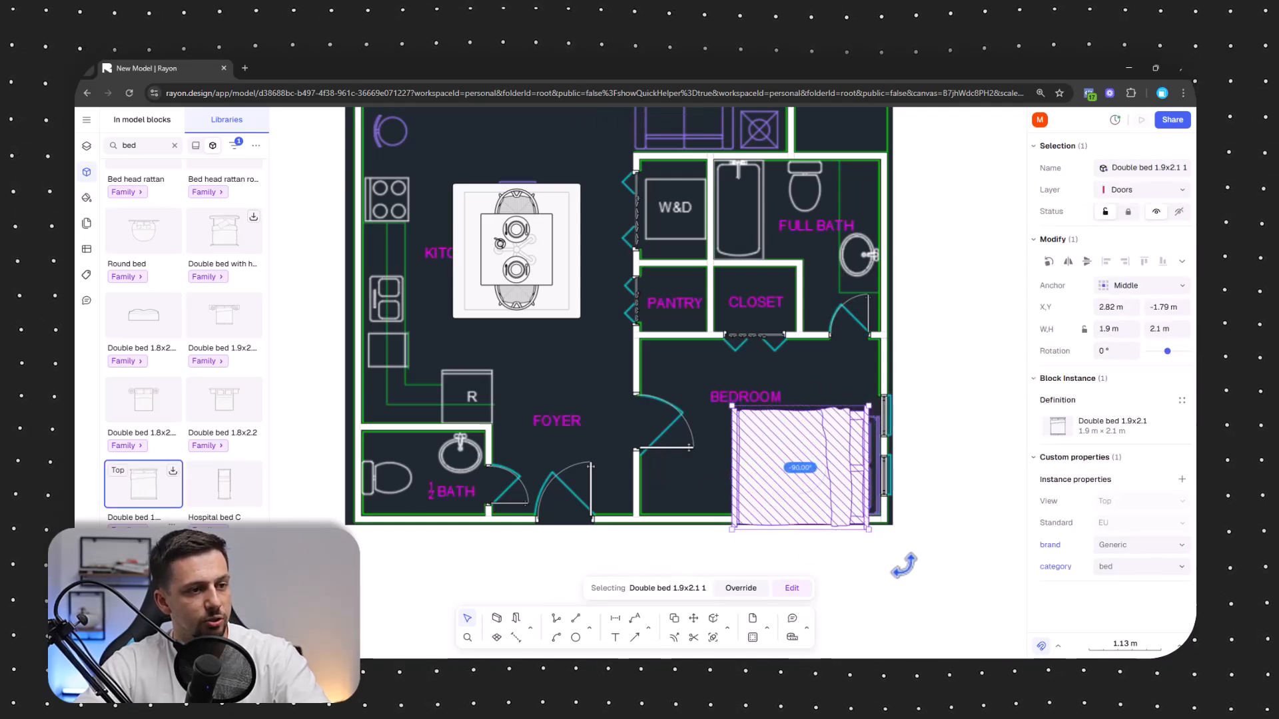
{"action": "left_click_drag", "start_coordinate": [856, 517], "coordinate": [866, 501]}
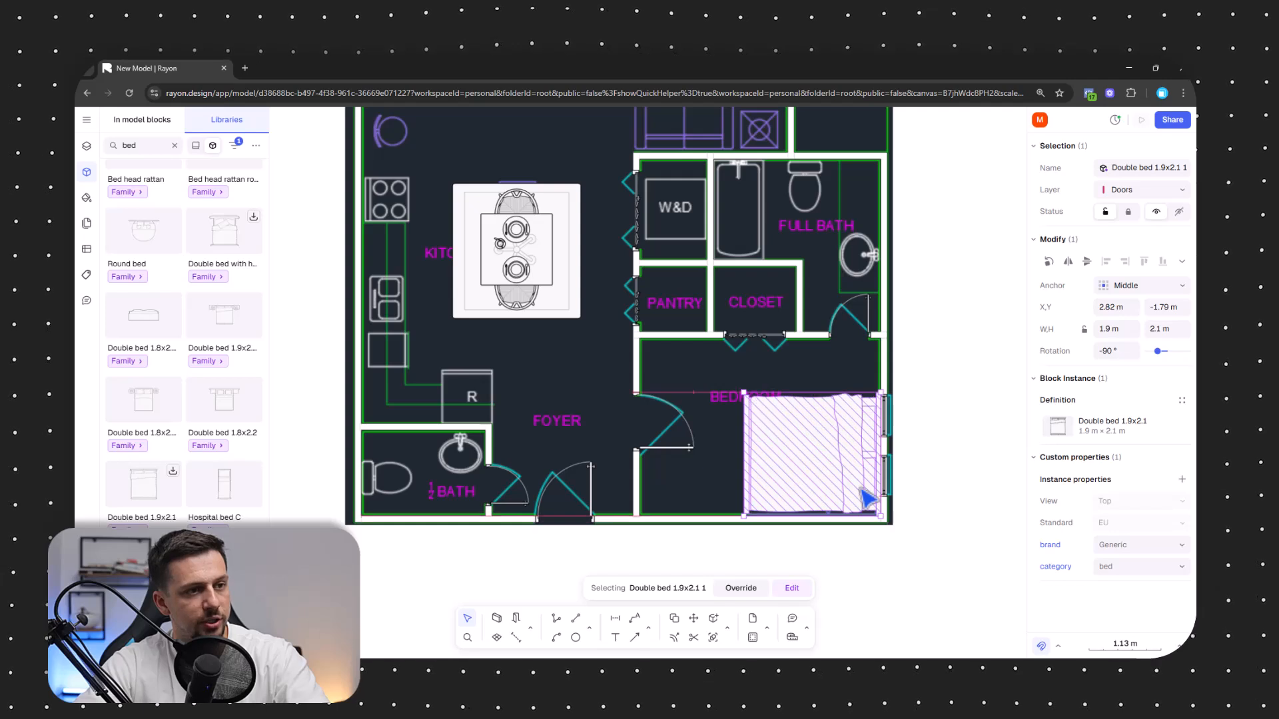
{"action": "left_click_drag", "start_coordinate": [744, 394], "coordinate": [751, 398]}
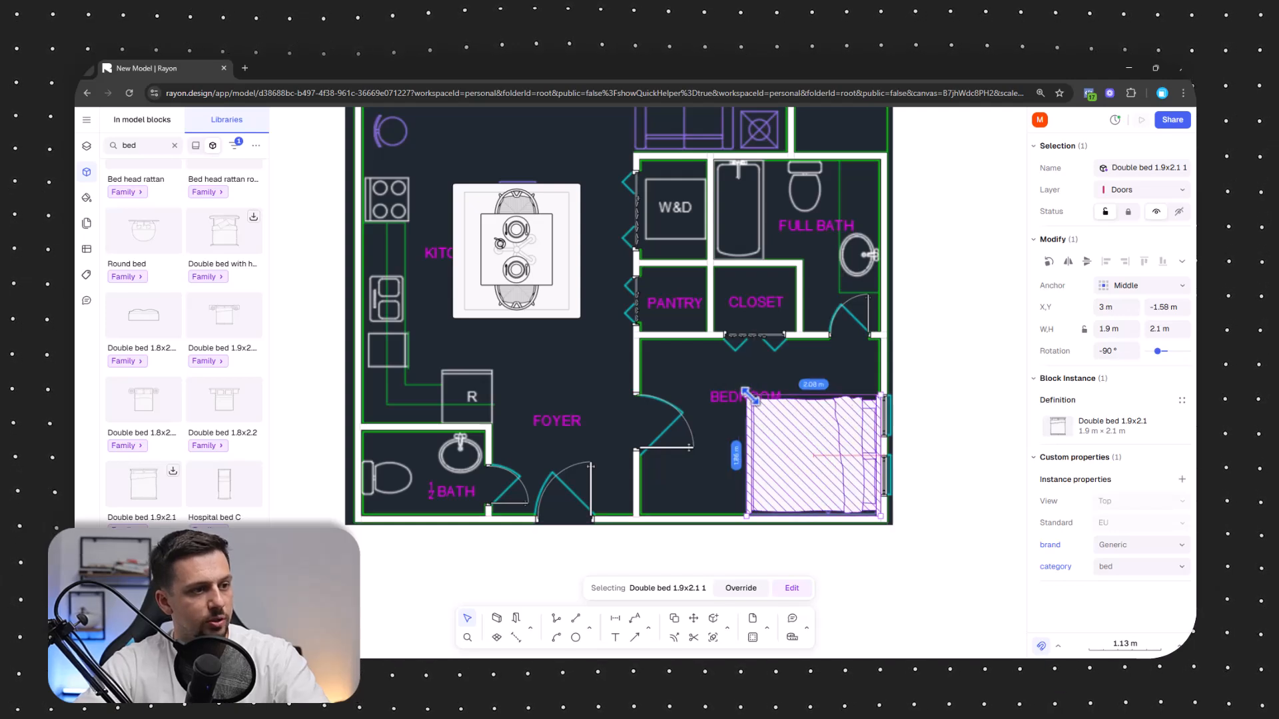
{"action": "left_click", "coordinate": [932, 420]}
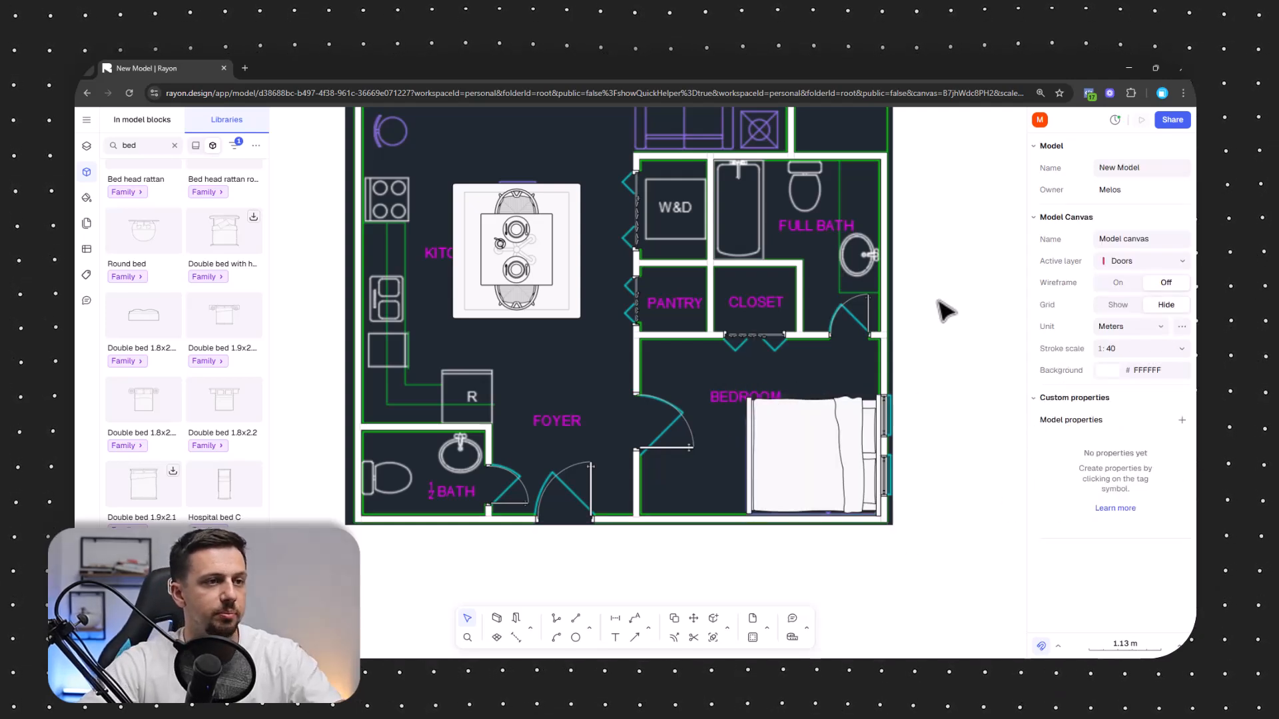
Search the libraries for "bath tub" and place the rectangular bathtub upright, fitted over the traced tub in the full bath
{"action": "scroll", "coordinate": [893, 281], "scroll_direction": "up", "scroll_amount": 2}
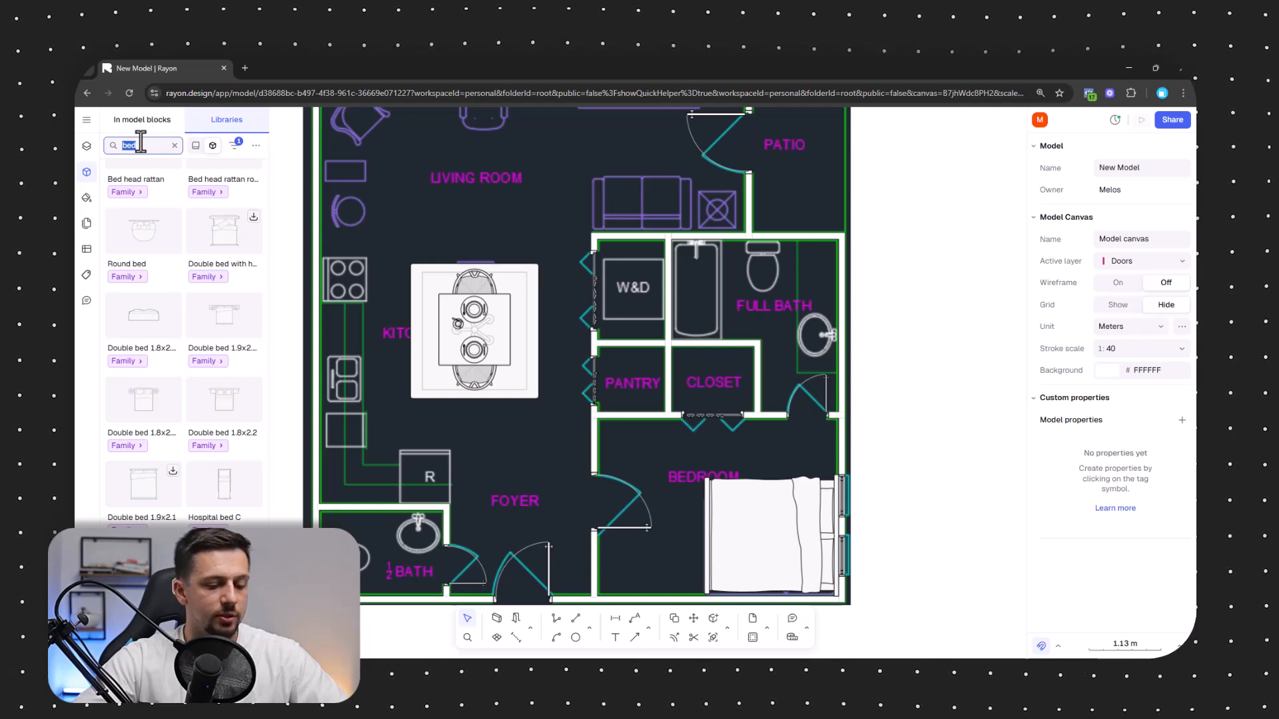
{"action": "type", "text": "bath tub"}
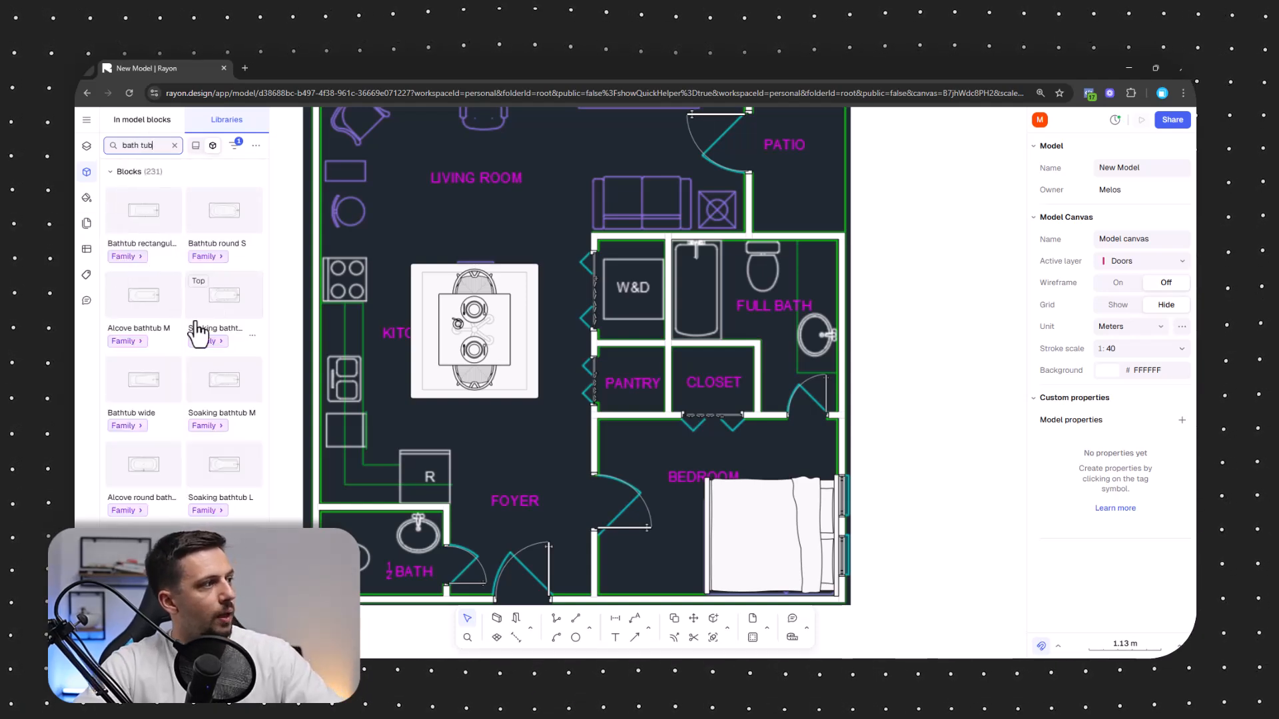
{"action": "left_click_drag", "start_coordinate": [159, 220], "coordinate": [727, 197]}
{"action": "left_click_drag", "start_coordinate": [716, 274], "coordinate": [706, 339]}
{"action": "left_click", "coordinate": [918, 316]}
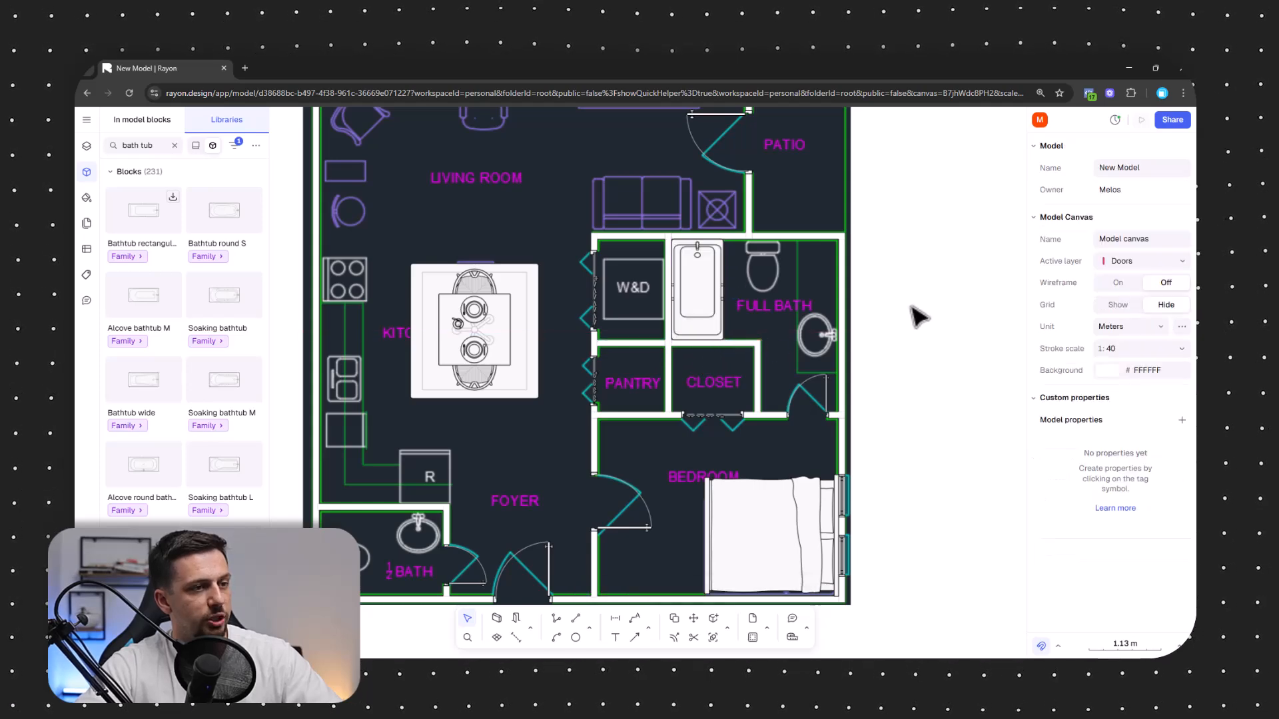
Draw a rectangle about 0.61 by 2.03 m over the traced washbasin counter along the full bath's exterior wall
{"action": "scroll", "coordinate": [868, 337], "scroll_direction": "up", "scroll_amount": 5, "text": "ctrl"}
{"action": "scroll", "coordinate": [859, 347], "scroll_direction": "down", "scroll_amount": 5, "text": "ctrl"}
{"action": "scroll", "coordinate": [836, 366], "scroll_direction": "up", "scroll_amount": 8, "text": "ctrl"}
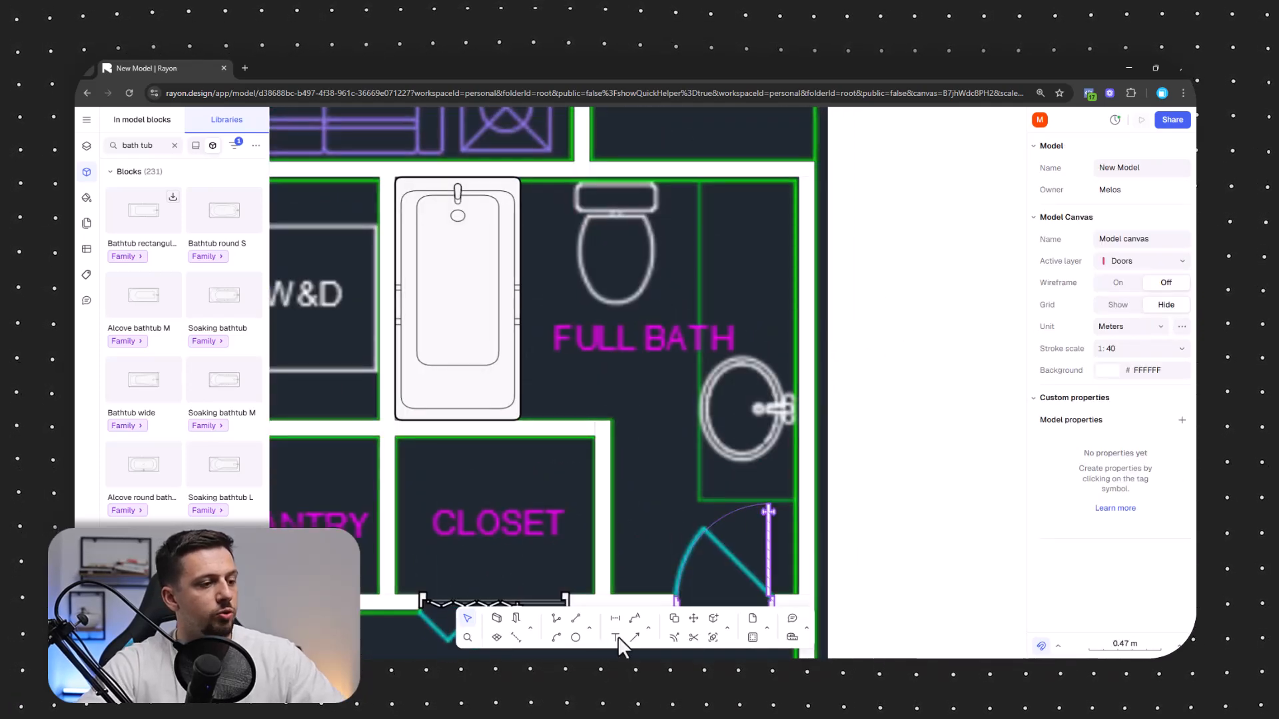
{"action": "left_click", "coordinate": [648, 630]}
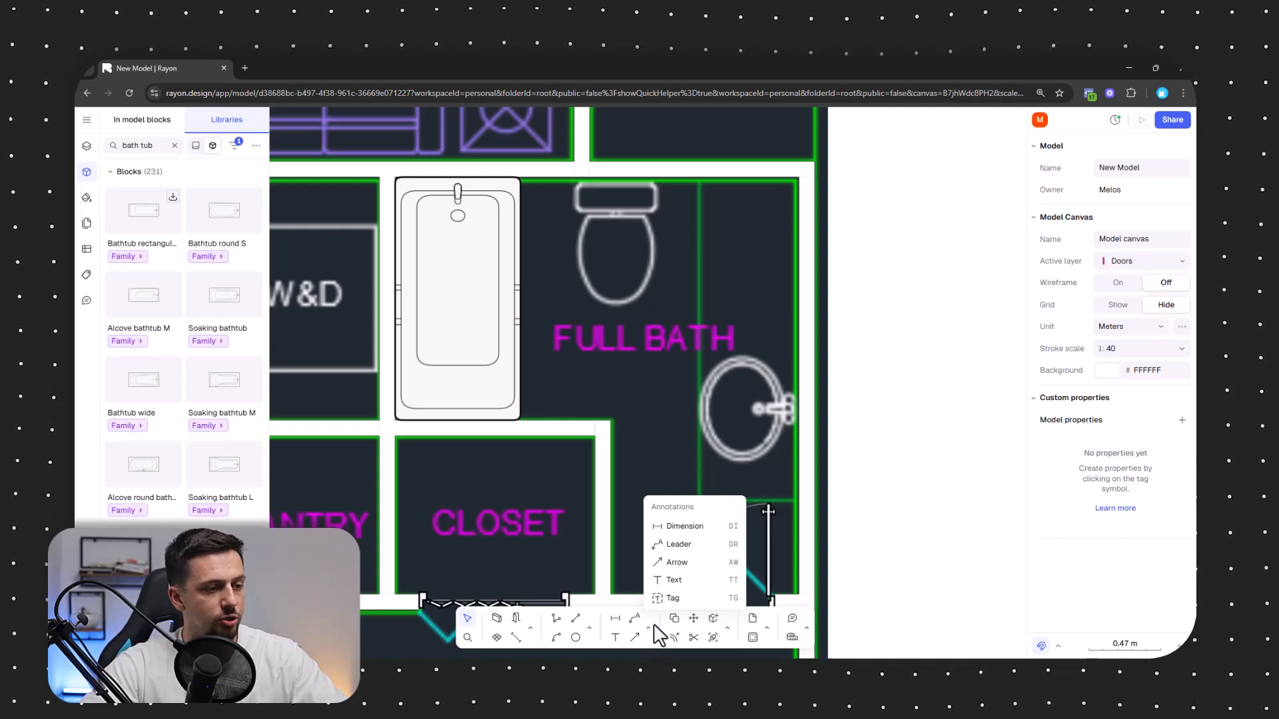
{"action": "left_click", "coordinate": [593, 634]}
{"action": "left_click", "coordinate": [618, 573]}
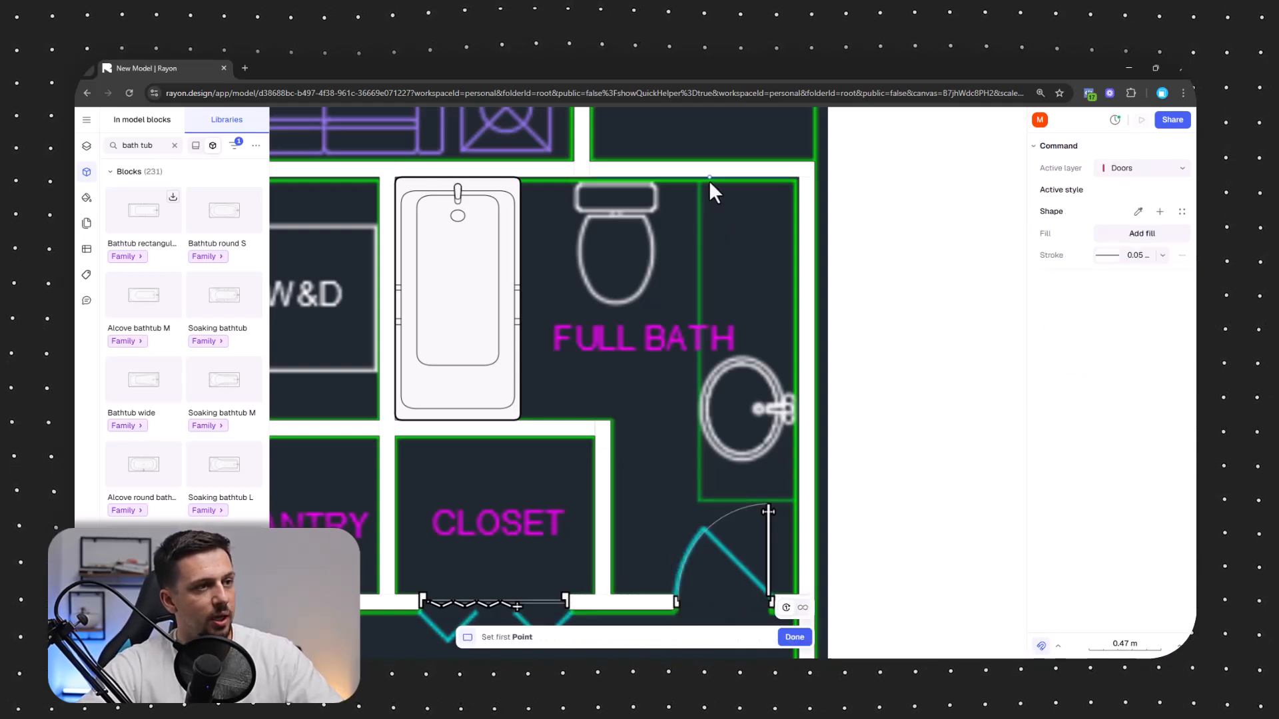
{"action": "scroll", "coordinate": [795, 180], "scroll_direction": "up", "scroll_amount": 8, "text": "ctrl"}
{"action": "left_click", "coordinate": [788, 193]}
{"action": "scroll", "coordinate": [788, 193], "scroll_direction": "down", "scroll_amount": 5, "text": "ctrl"}
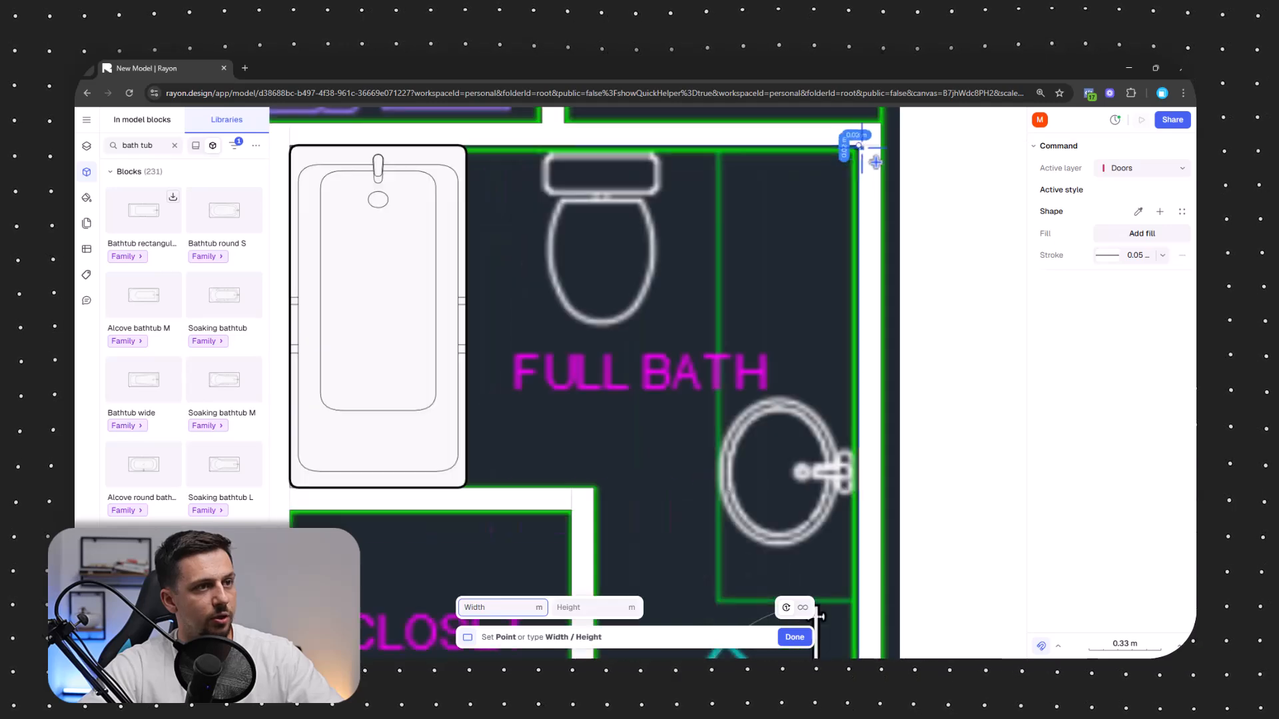
{"action": "middle_click_drag", "start_coordinate": [761, 588], "coordinate": [721, 480]}
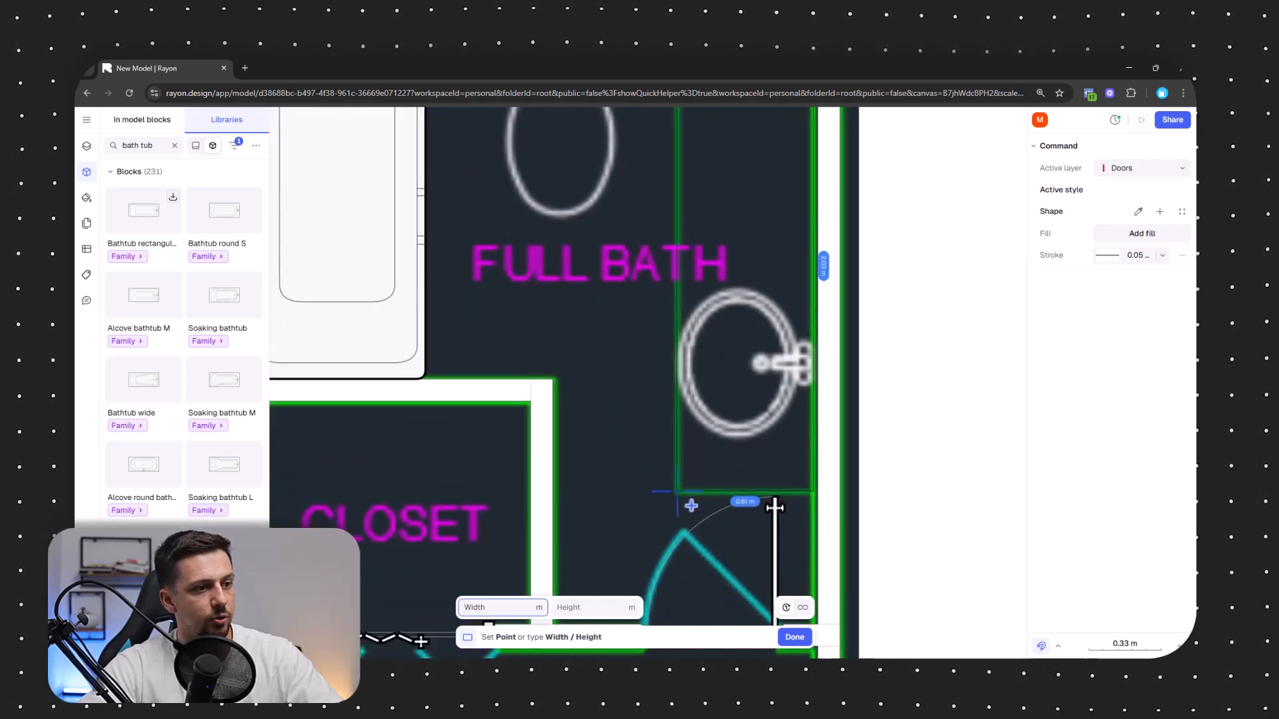
{"action": "left_click", "coordinate": [677, 491]}
{"action": "middle_click_drag", "start_coordinate": [872, 321], "coordinate": [856, 371]}
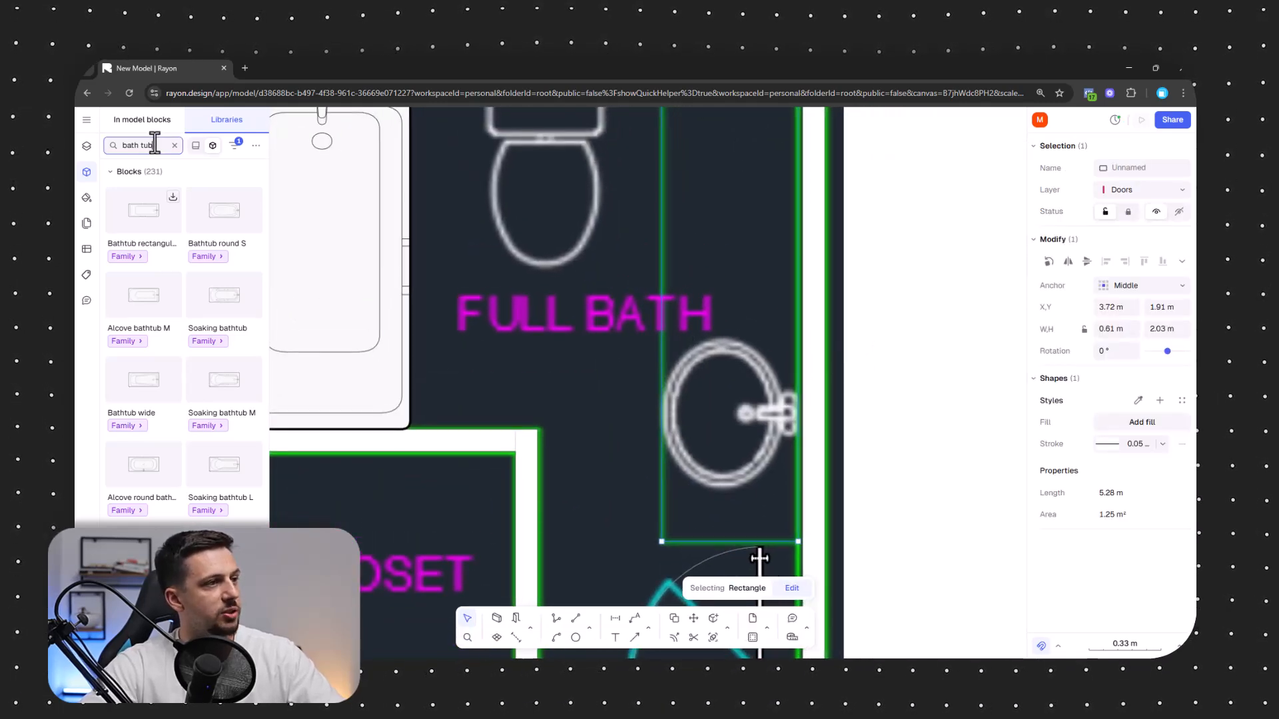
Search the libraries for "basin" and place the Round sink basic over the traced washbasin on the full bath counter, its straight edge against the wall
{"action": "type", "text": "basin"}
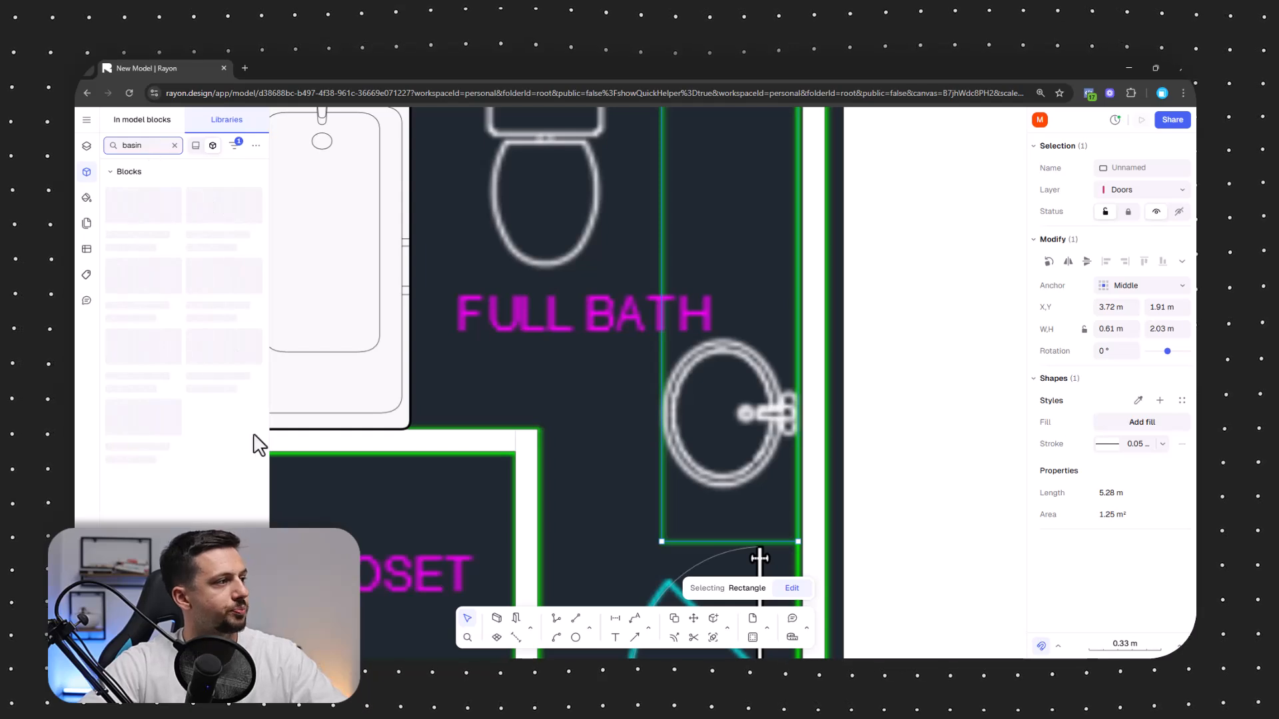
{"action": "scroll", "coordinate": [200, 503], "scroll_direction": "down", "scroll_amount": 3}
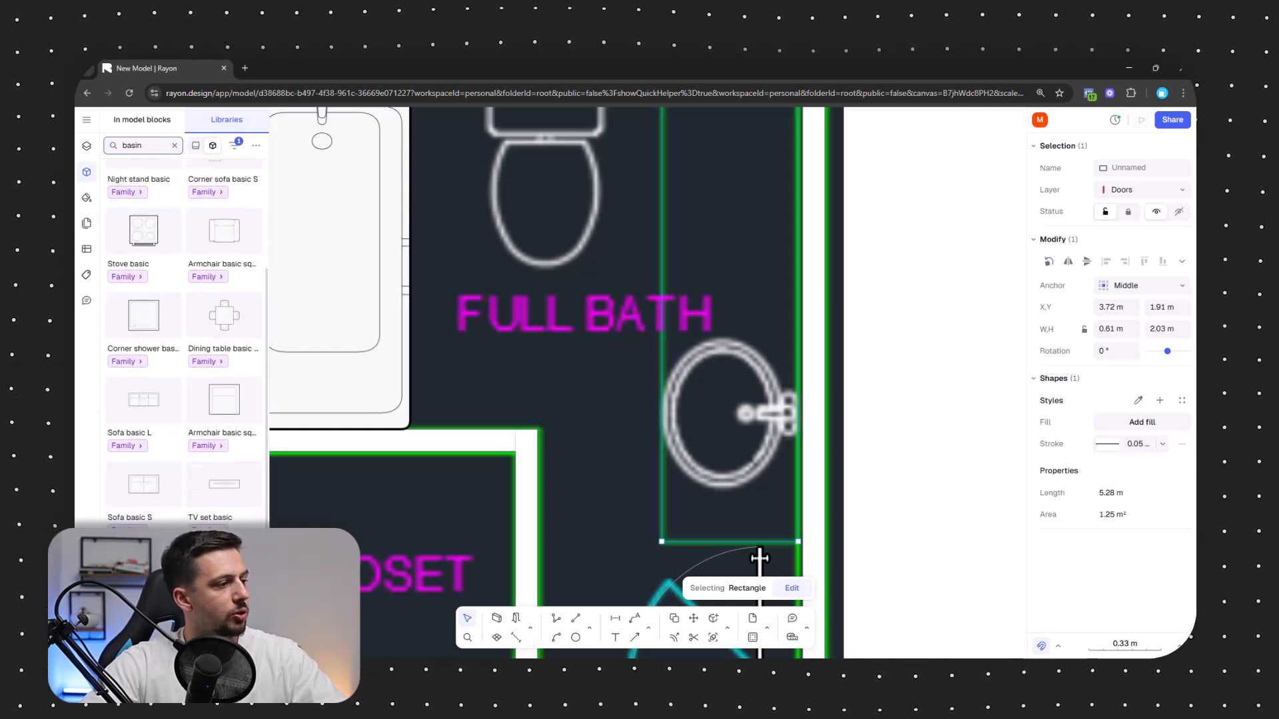
{"action": "scroll", "coordinate": [203, 501], "scroll_direction": "down", "scroll_amount": 5}
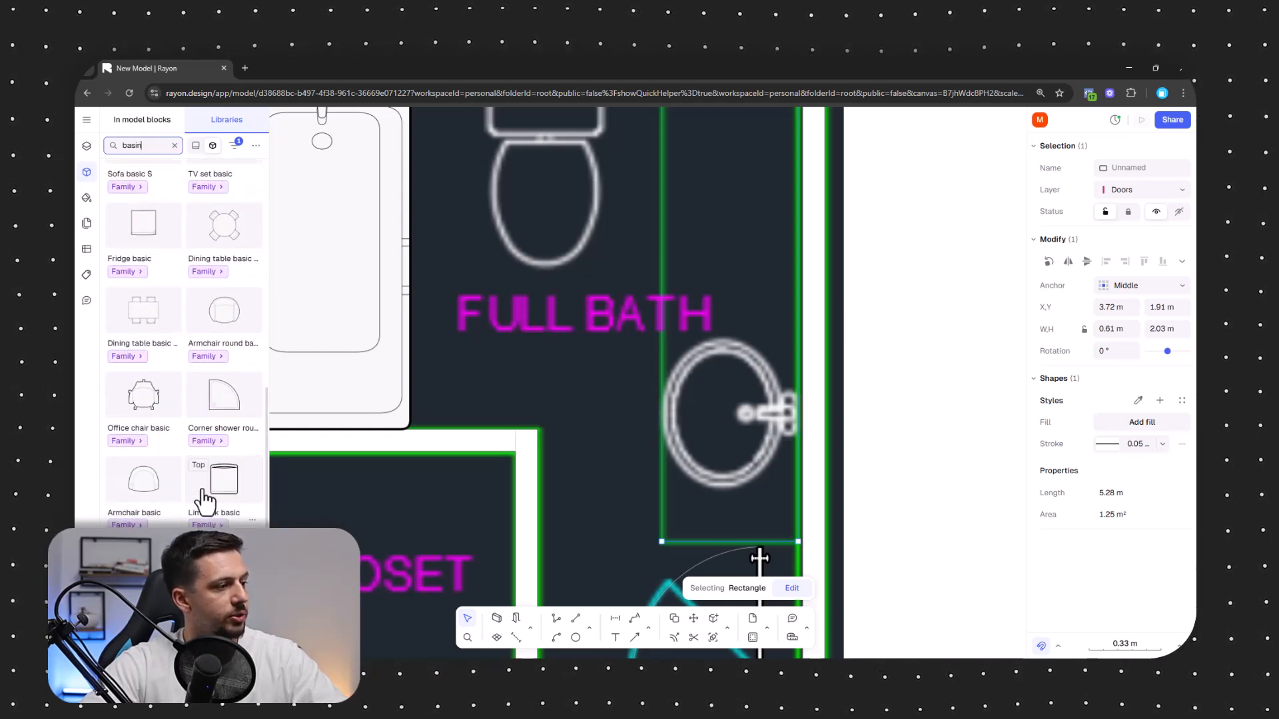
{"action": "scroll", "coordinate": [203, 500], "scroll_direction": "down", "scroll_amount": 2}
{"action": "left_click_drag", "start_coordinate": [742, 428], "coordinate": [734, 416]}
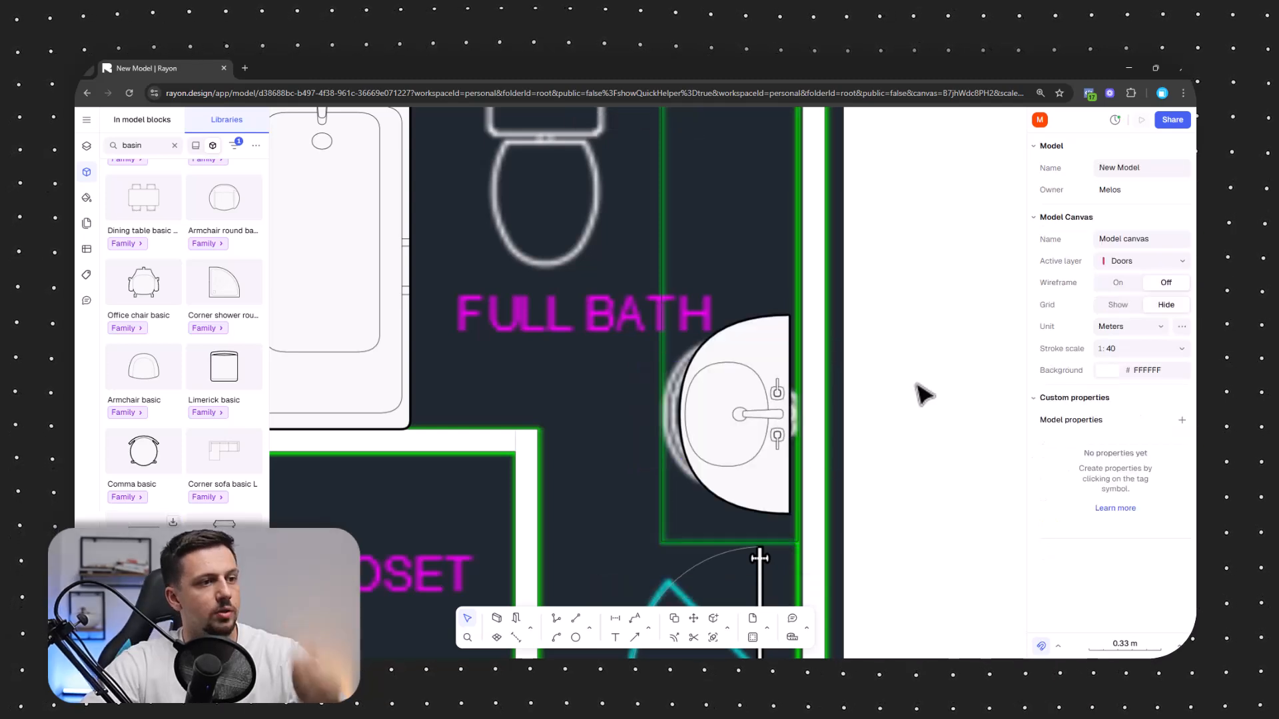
Search the libraries for "toilet", place the Toilet basic over the traced toilet in the full bath and enlarge it to about 0.53 by 0.75 m
{"action": "middle_click_drag", "start_coordinate": [916, 384], "coordinate": [890, 485]}
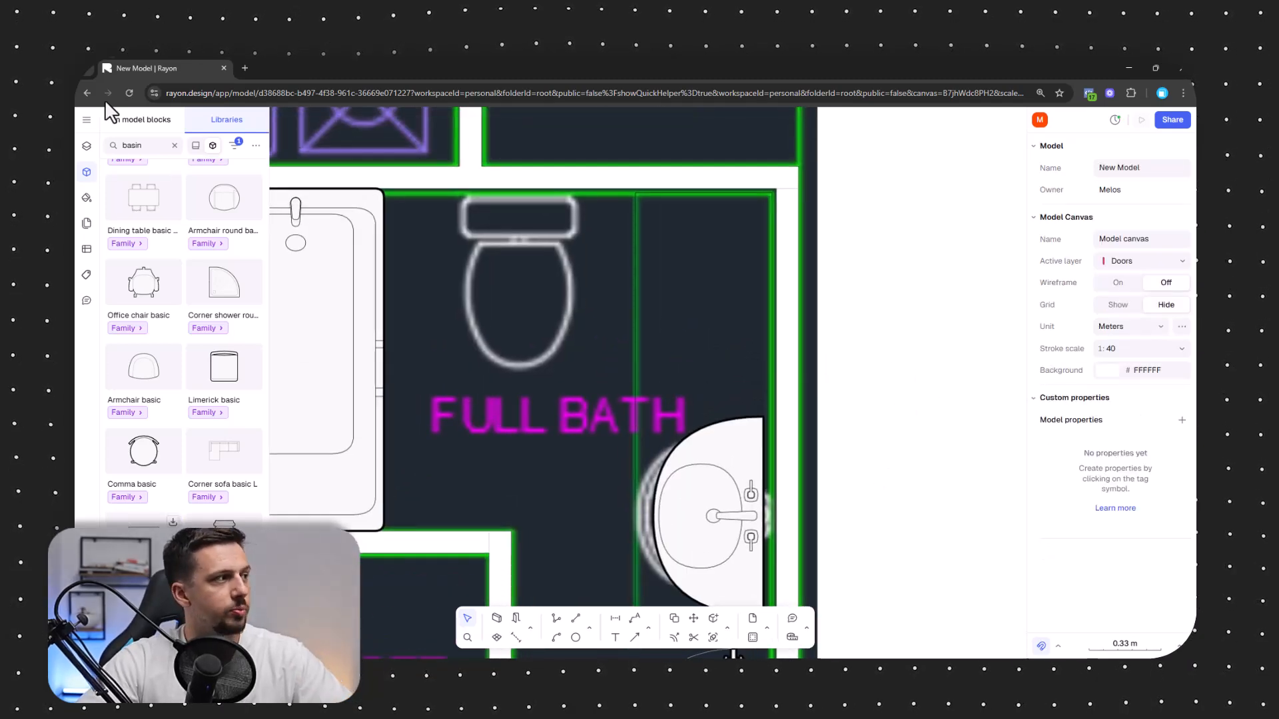
{"action": "type", "text": "to"}
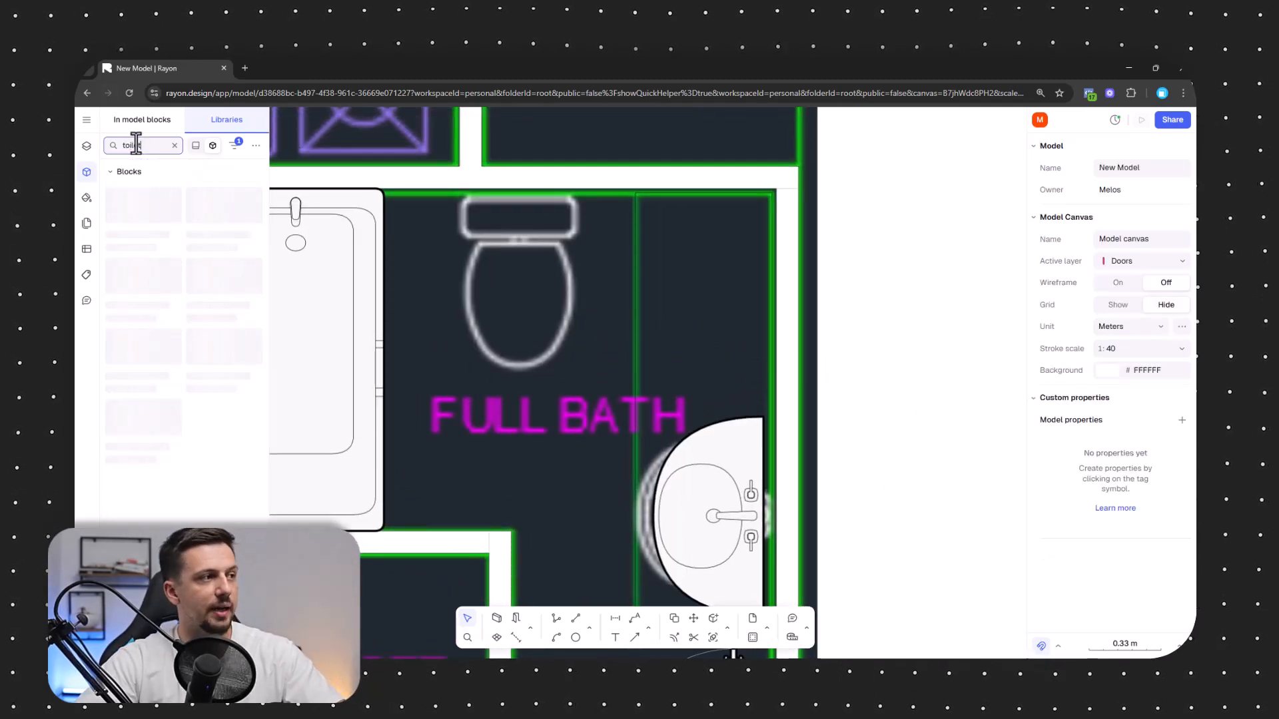
{"action": "type", "text": "ilet"}
{"action": "left_click_drag", "start_coordinate": [143, 210], "coordinate": [500, 286]}
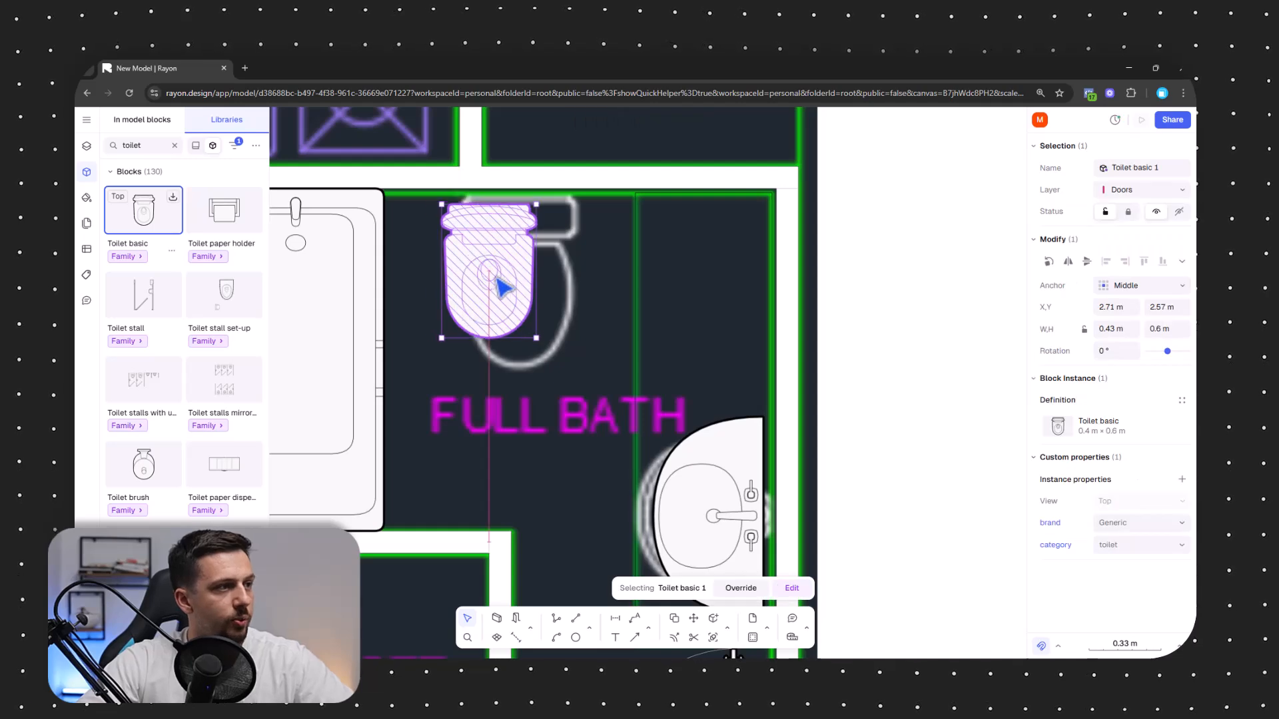
{"action": "left_click_drag", "start_coordinate": [553, 325], "coordinate": [580, 360]}
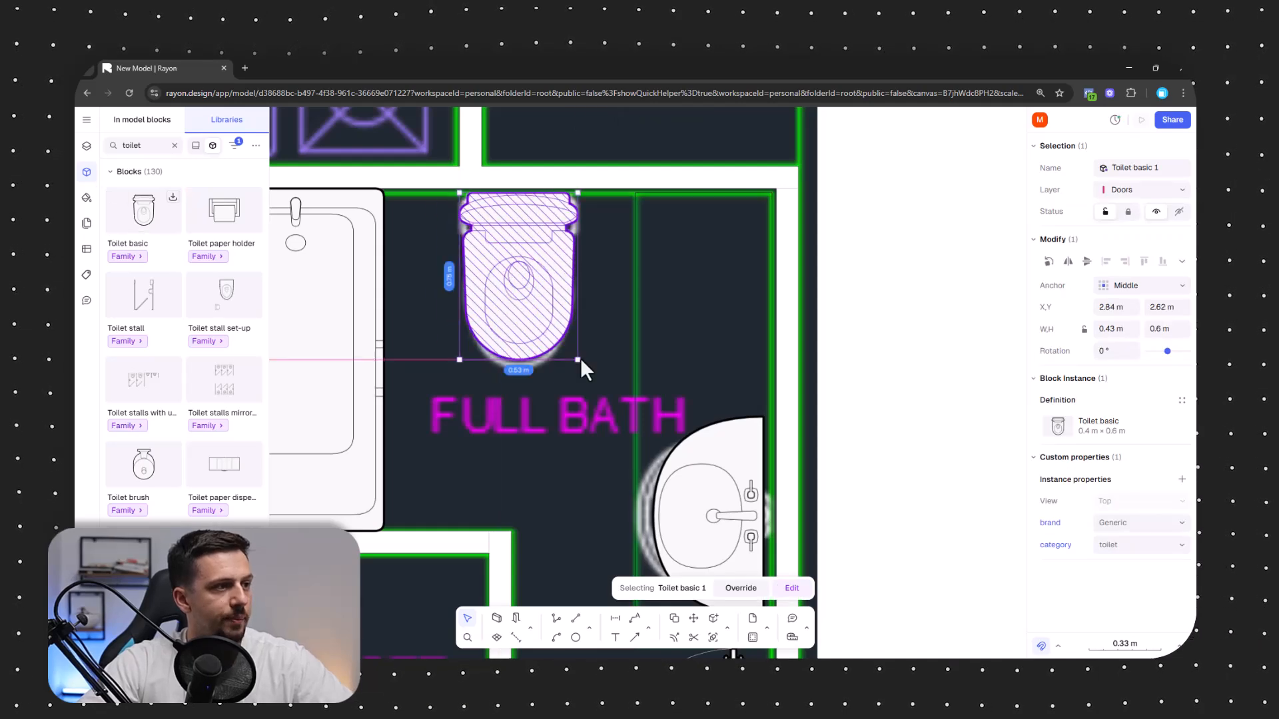
{"action": "left_click", "coordinate": [916, 390]}
Copy the full bath toilet to the half bath, rotate it to 90° and fit it against the wall over the traced toilet
{"action": "scroll", "coordinate": [816, 334], "scroll_direction": "down", "scroll_amount": 10}
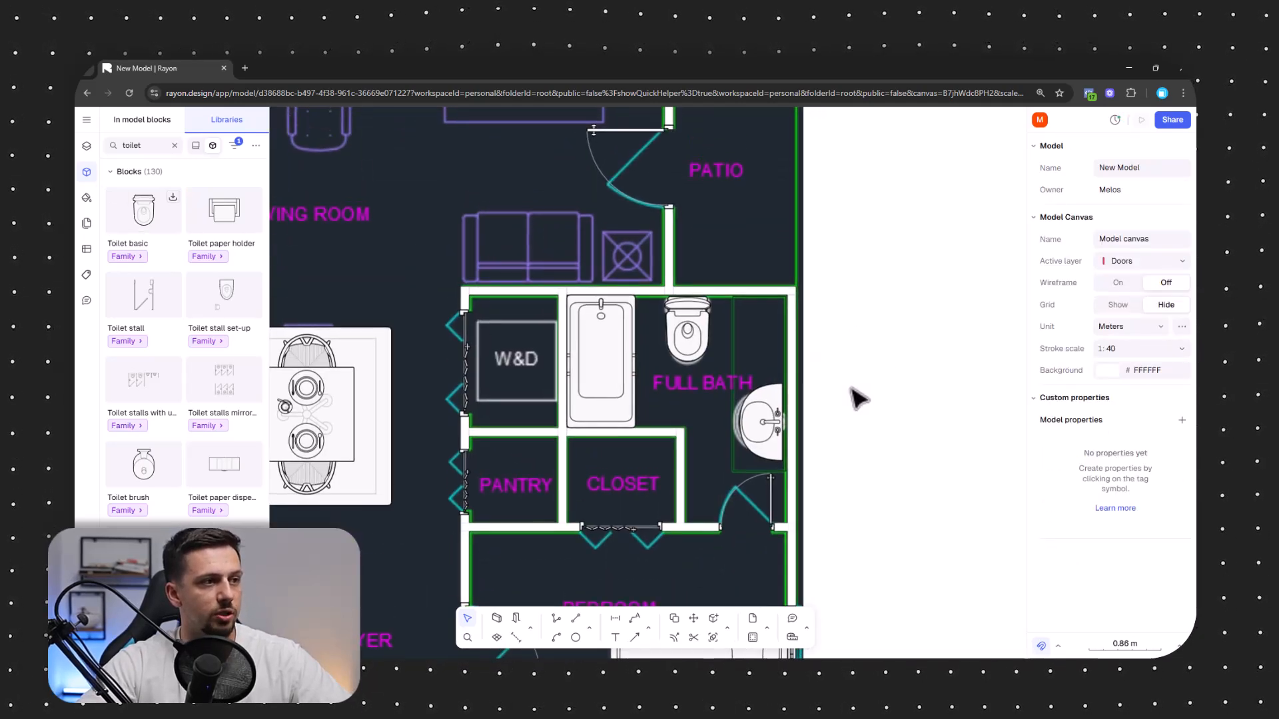
{"action": "middle_click_drag", "start_coordinate": [611, 371], "coordinate": [618, 318]}
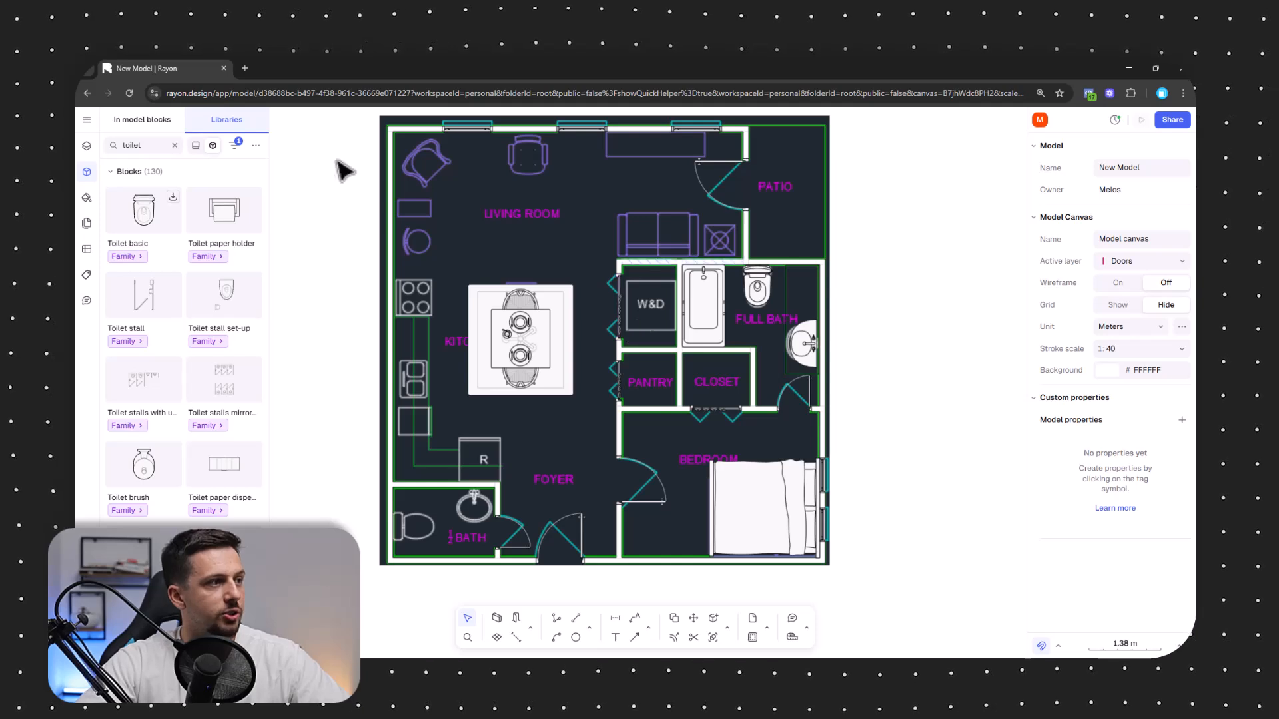
{"action": "left_click_drag", "start_coordinate": [760, 285], "coordinate": [429, 524], "text": "alt"}
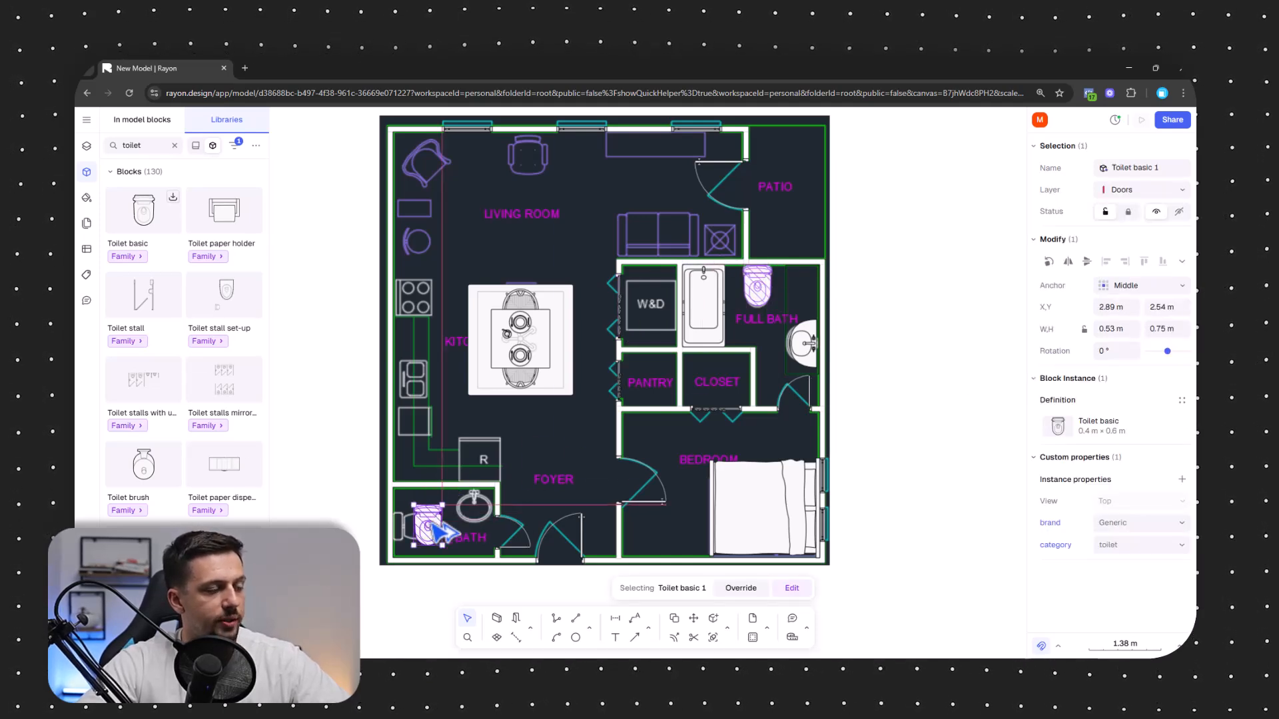
{"action": "scroll", "coordinate": [427, 533], "scroll_direction": "up", "scroll_amount": 6}
{"action": "left_click_drag", "start_coordinate": [524, 551], "coordinate": [556, 460]}
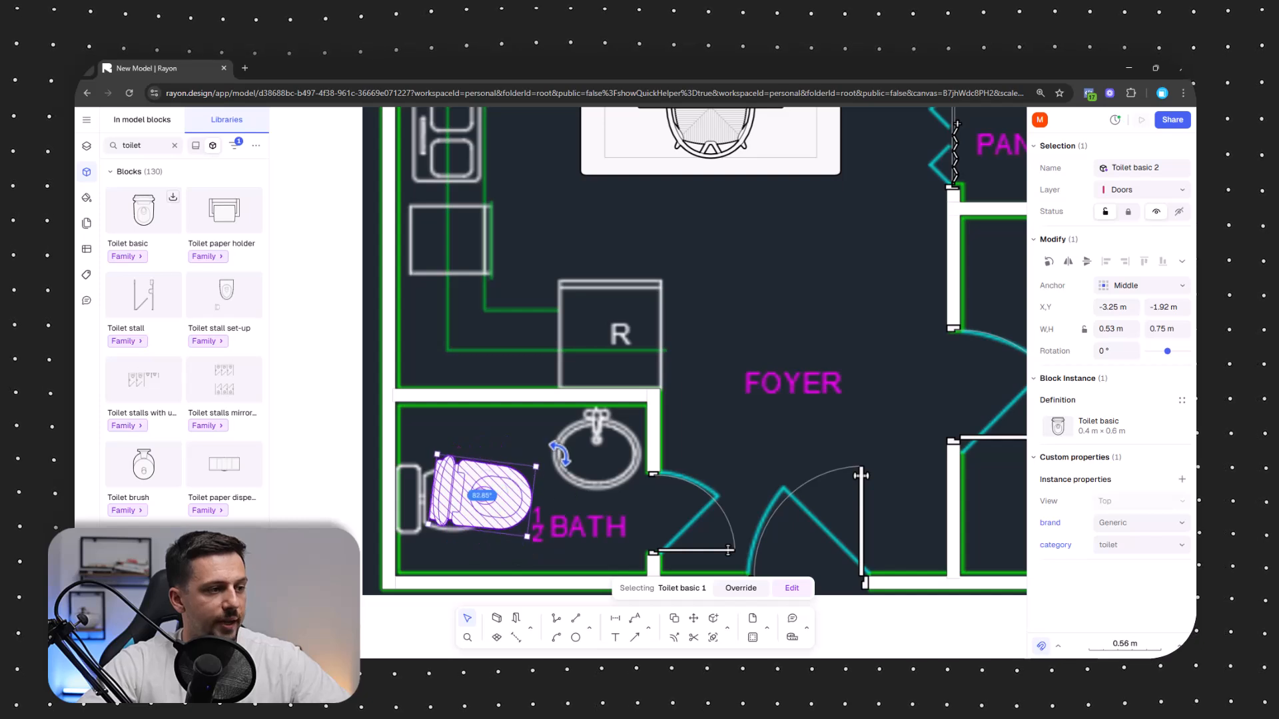
{"action": "left_click_drag", "start_coordinate": [513, 515], "coordinate": [469, 510]}
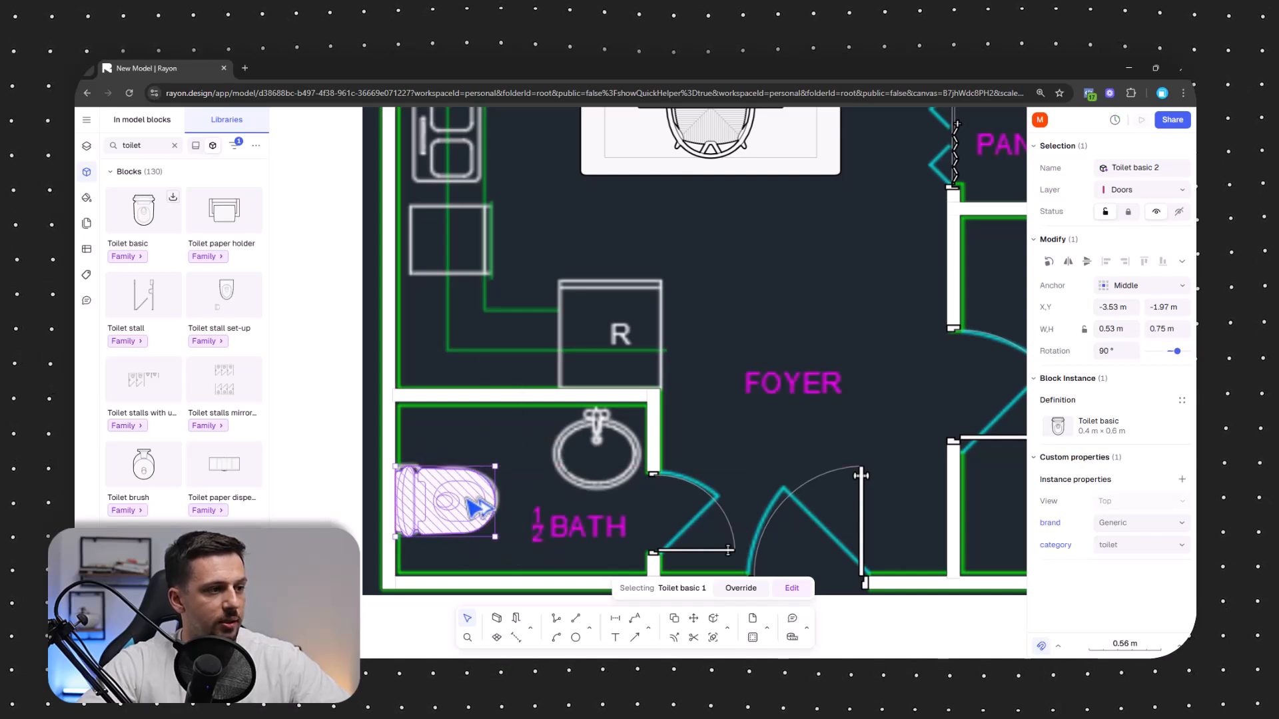
Copy the full bath sink to the half bath, rotate it to 0° and fit it over the traced basin
{"action": "scroll", "coordinate": [466, 497], "scroll_direction": "down", "scroll_amount": 6}
{"action": "left_click_drag", "start_coordinate": [830, 316], "coordinate": [484, 481], "text": "alt"}
{"action": "scroll", "coordinate": [484, 481], "scroll_direction": "up", "scroll_amount": 6}
{"action": "left_click_drag", "start_coordinate": [523, 526], "coordinate": [574, 414]}
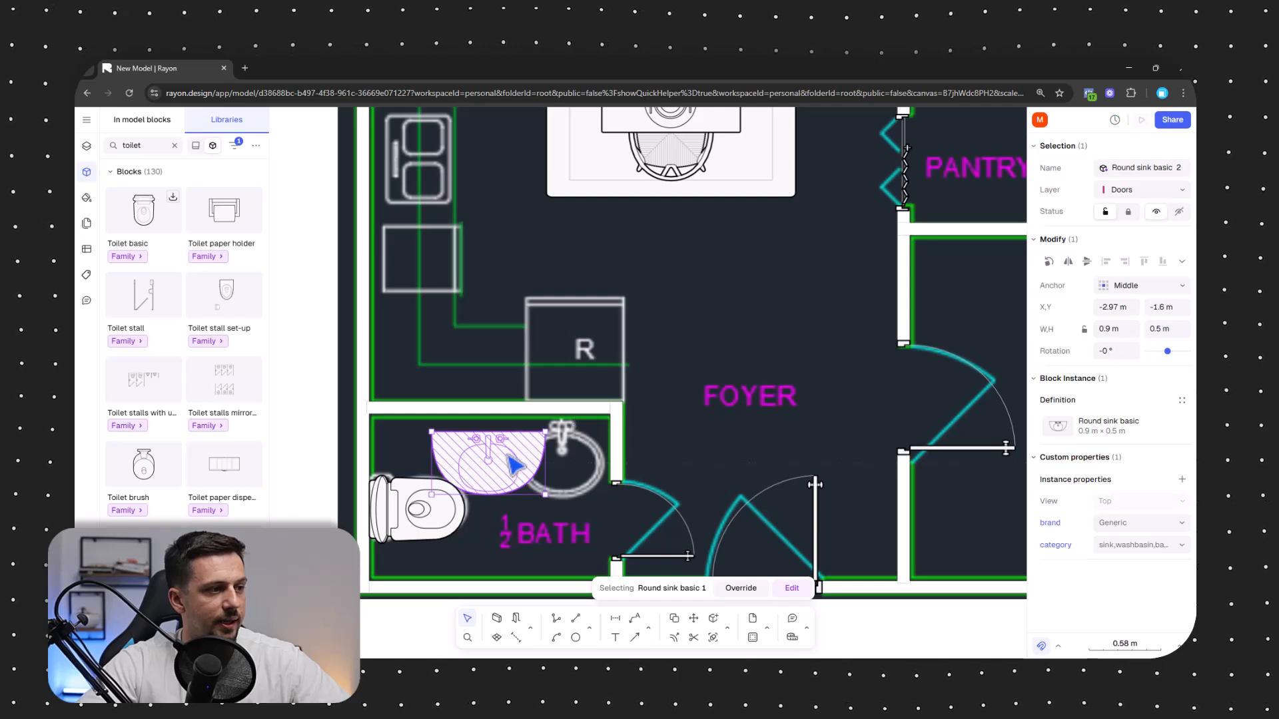
{"action": "left_click_drag", "start_coordinate": [505, 455], "coordinate": [568, 437]}
{"action": "scroll", "coordinate": [569, 438], "scroll_direction": "down", "scroll_amount": 6}
{"action": "left_click", "coordinate": [942, 533]}
Draw a rectangle about 1.84 by 0.45 m over the traced cabinet along the living room's window wall
{"action": "middle_click_drag", "start_coordinate": [844, 234], "coordinate": [800, 409]}
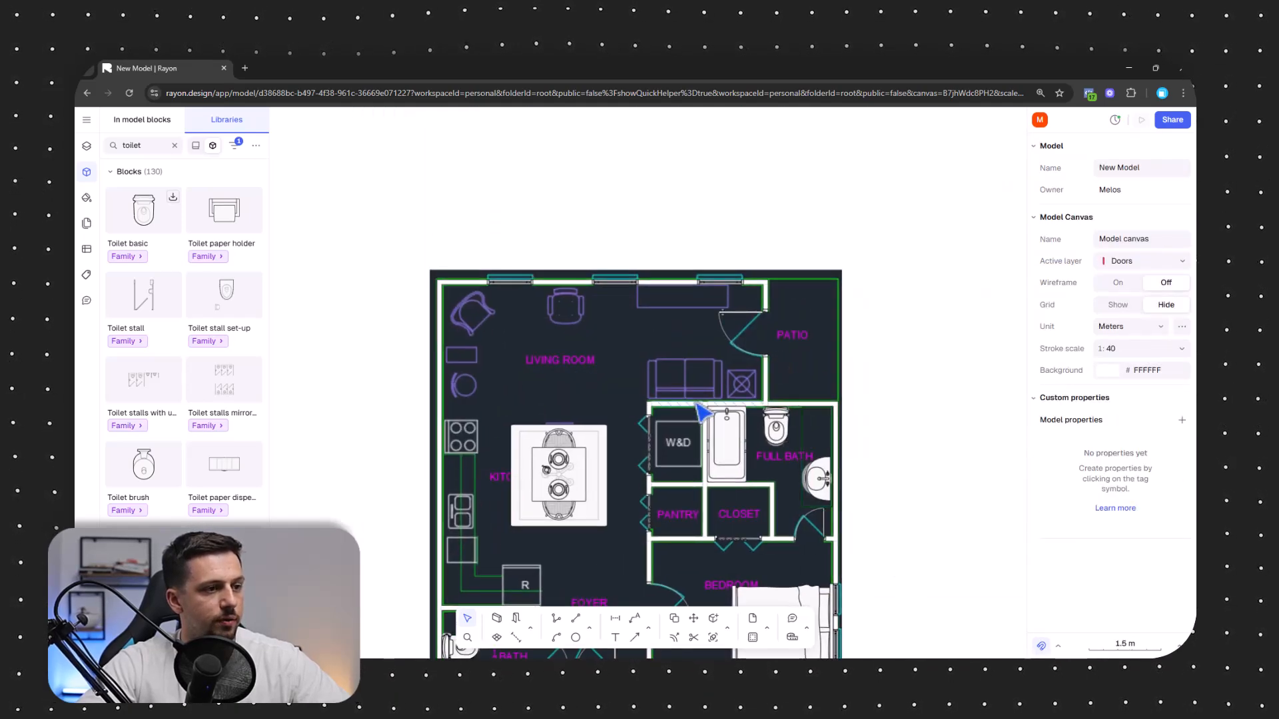
{"action": "scroll", "coordinate": [485, 240], "scroll_direction": "up", "scroll_amount": 3}
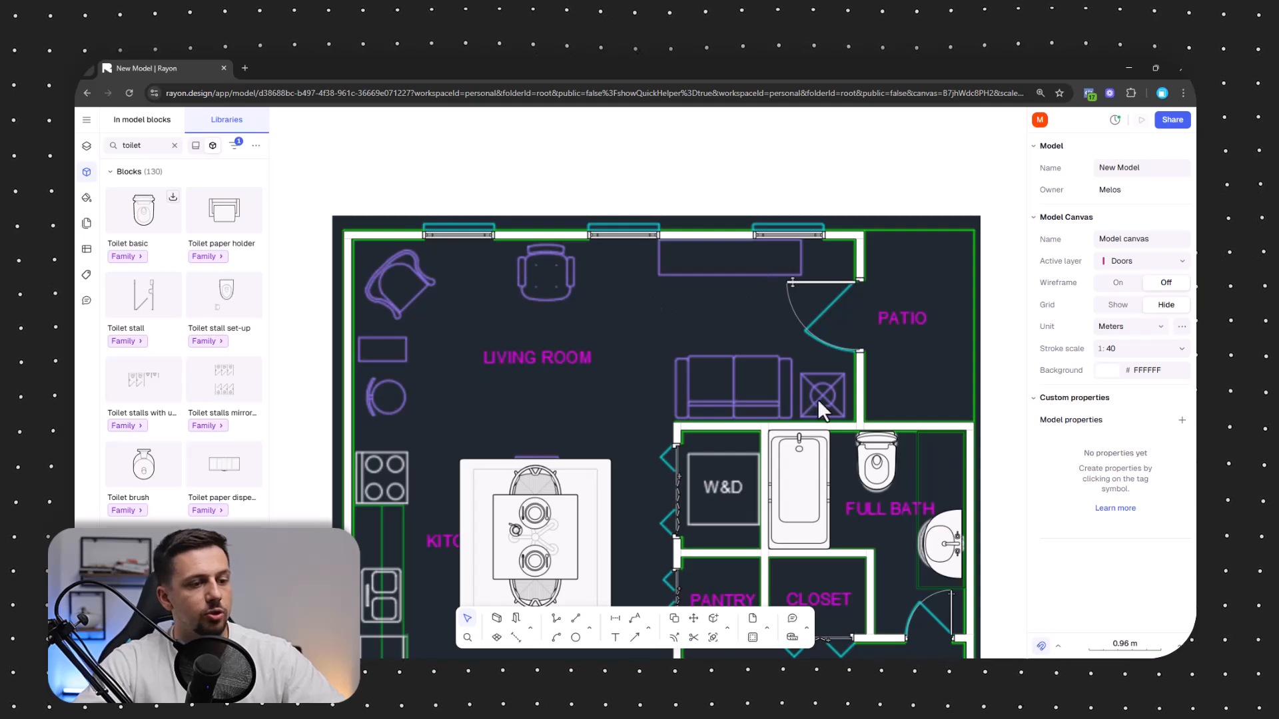
{"action": "type", "text": "re"}
{"action": "key", "text": "Return"}
{"action": "scroll", "coordinate": [637, 262], "scroll_direction": "up", "scroll_amount": 8}
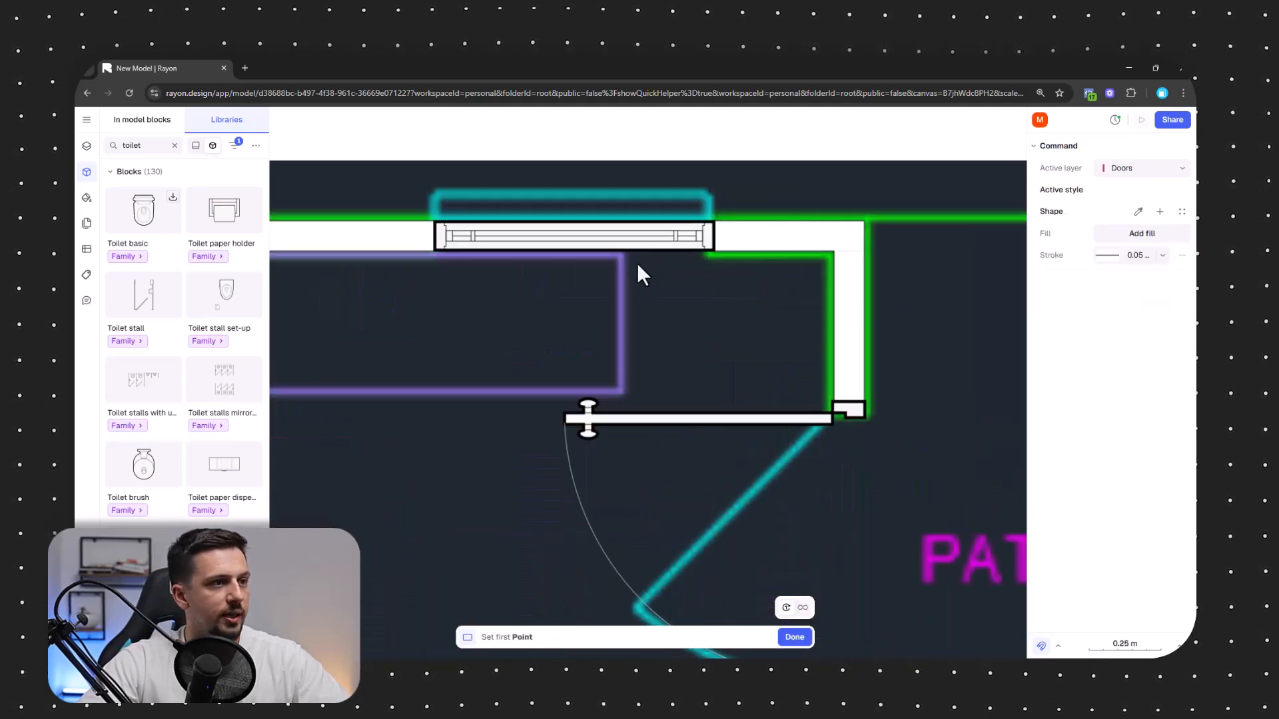
{"action": "left_click", "coordinate": [637, 253]}
{"action": "scroll", "coordinate": [537, 294], "scroll_direction": "down", "scroll_amount": 5}
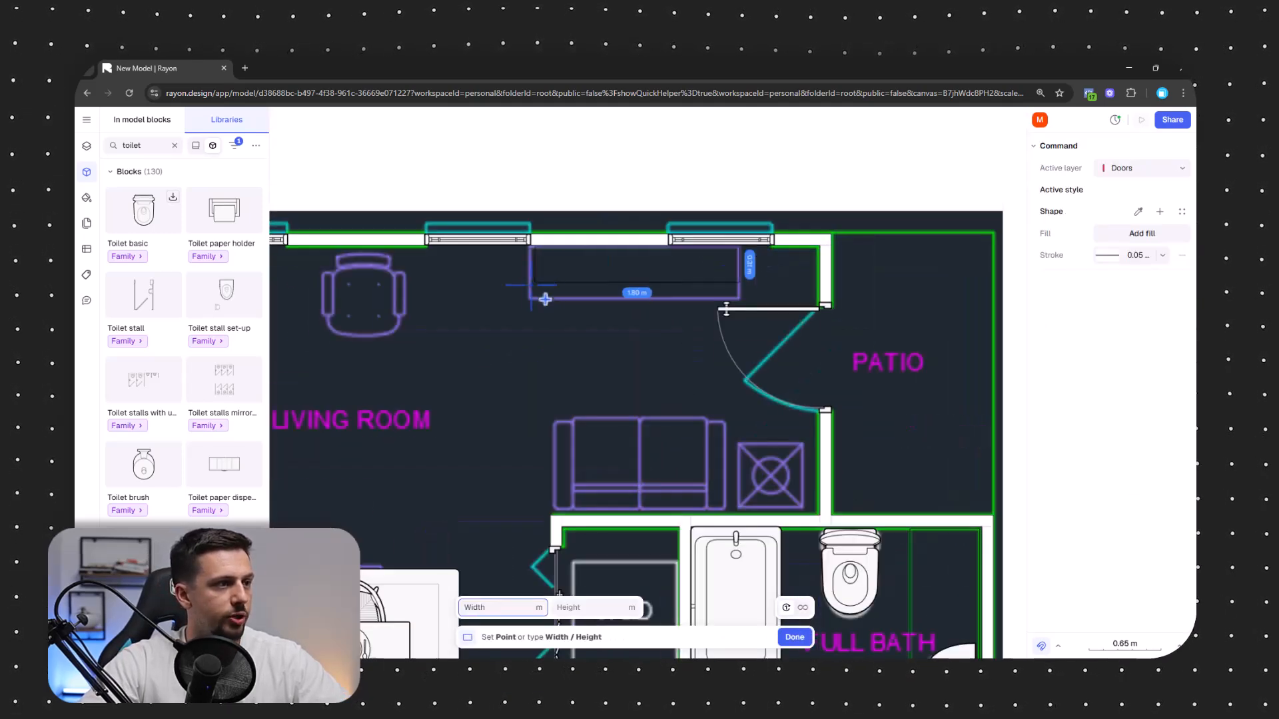
{"action": "scroll", "coordinate": [528, 313], "scroll_direction": "up", "scroll_amount": 5}
{"action": "left_click", "coordinate": [528, 320]}
Draw a rectangle about 0.54 by 0.56 m over the traced side table beside the living room sofa
{"action": "scroll", "coordinate": [693, 323], "scroll_direction": "down", "scroll_amount": 5}
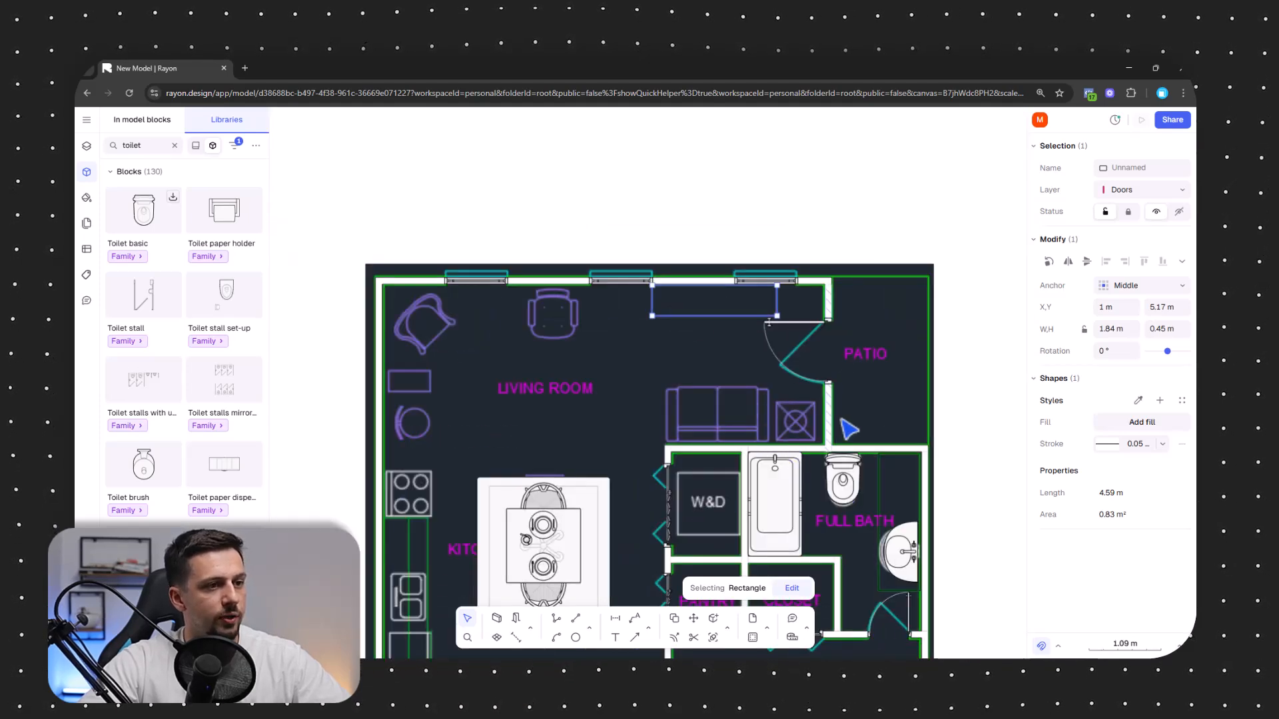
{"action": "scroll", "coordinate": [782, 393], "scroll_direction": "up", "scroll_amount": 6}
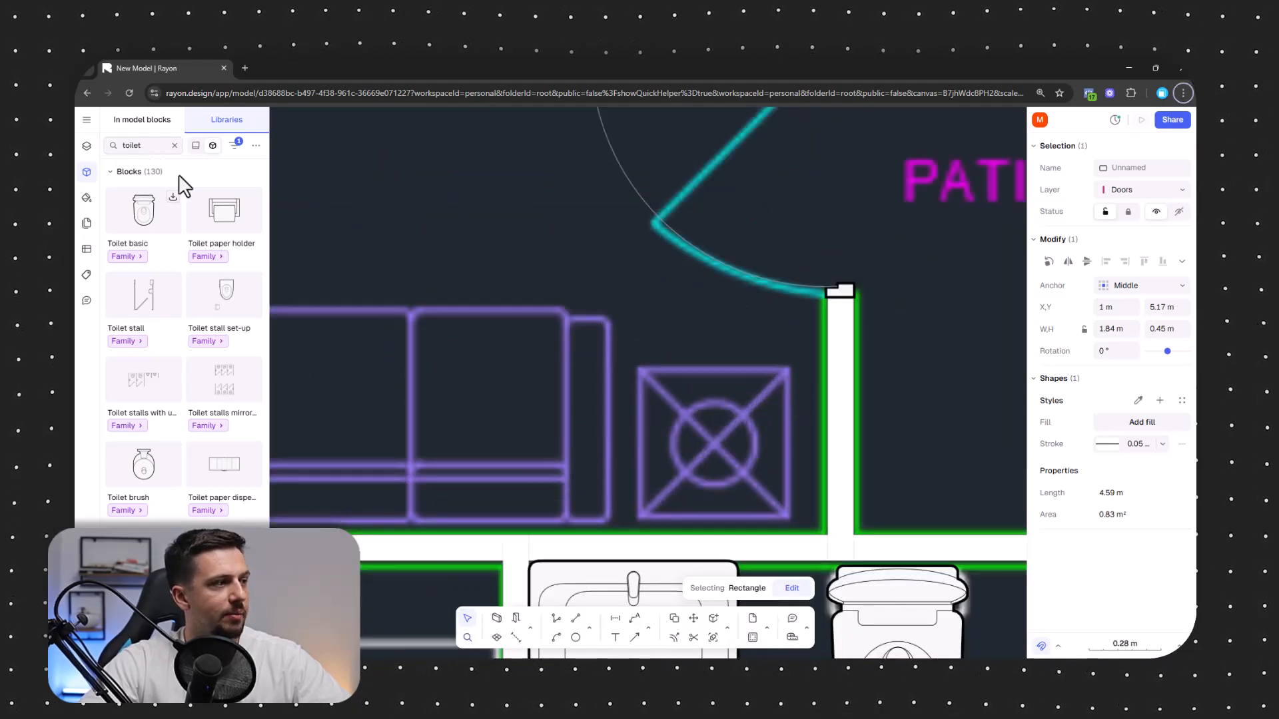
{"action": "left_click", "coordinate": [591, 626]}
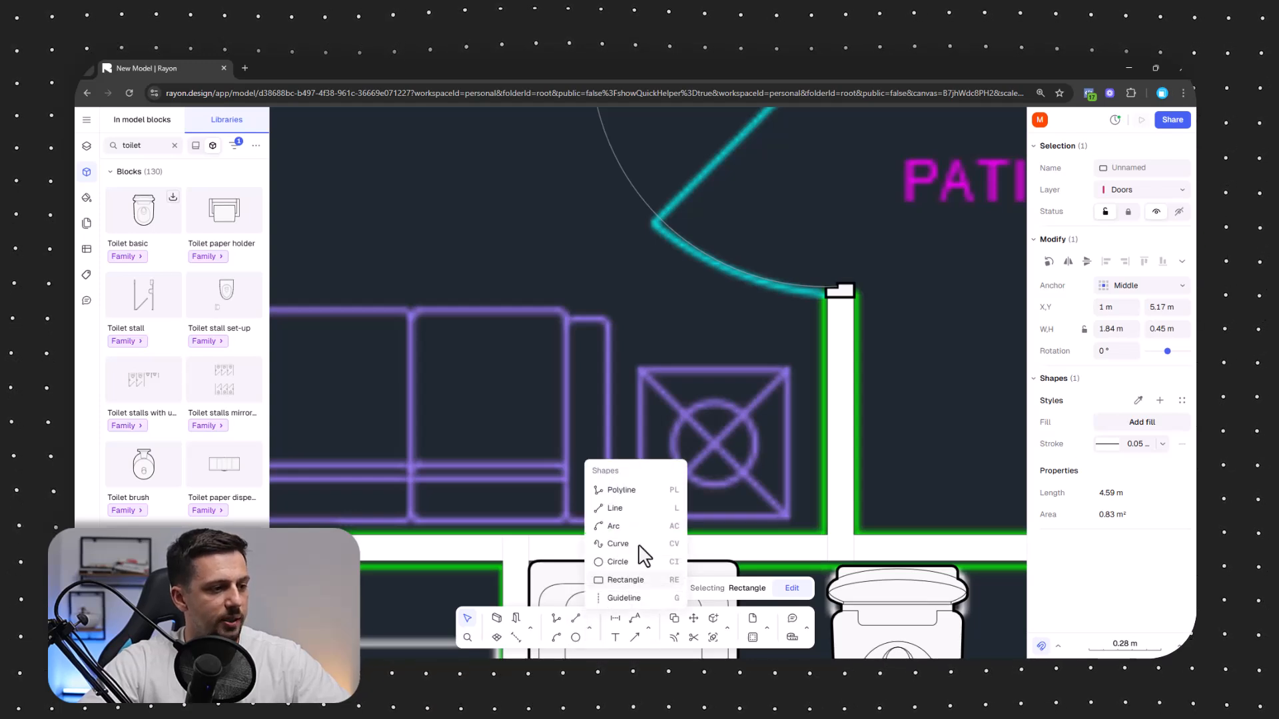
{"action": "left_click", "coordinate": [626, 580]}
{"action": "left_click", "coordinate": [641, 369]}
{"action": "left_click", "coordinate": [784, 516]}
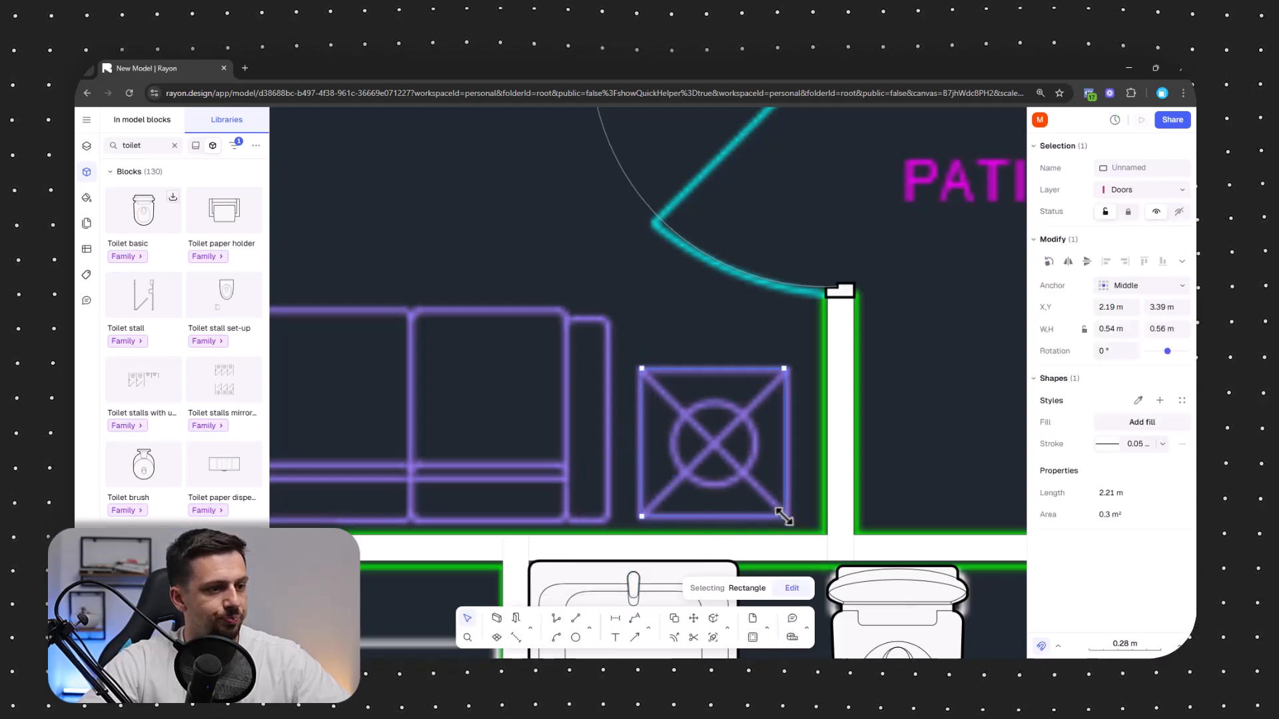
Add two diagonal lines between the side table's corners and a centred circle about 0.31 m across
{"action": "left_click", "coordinate": [567, 622]}
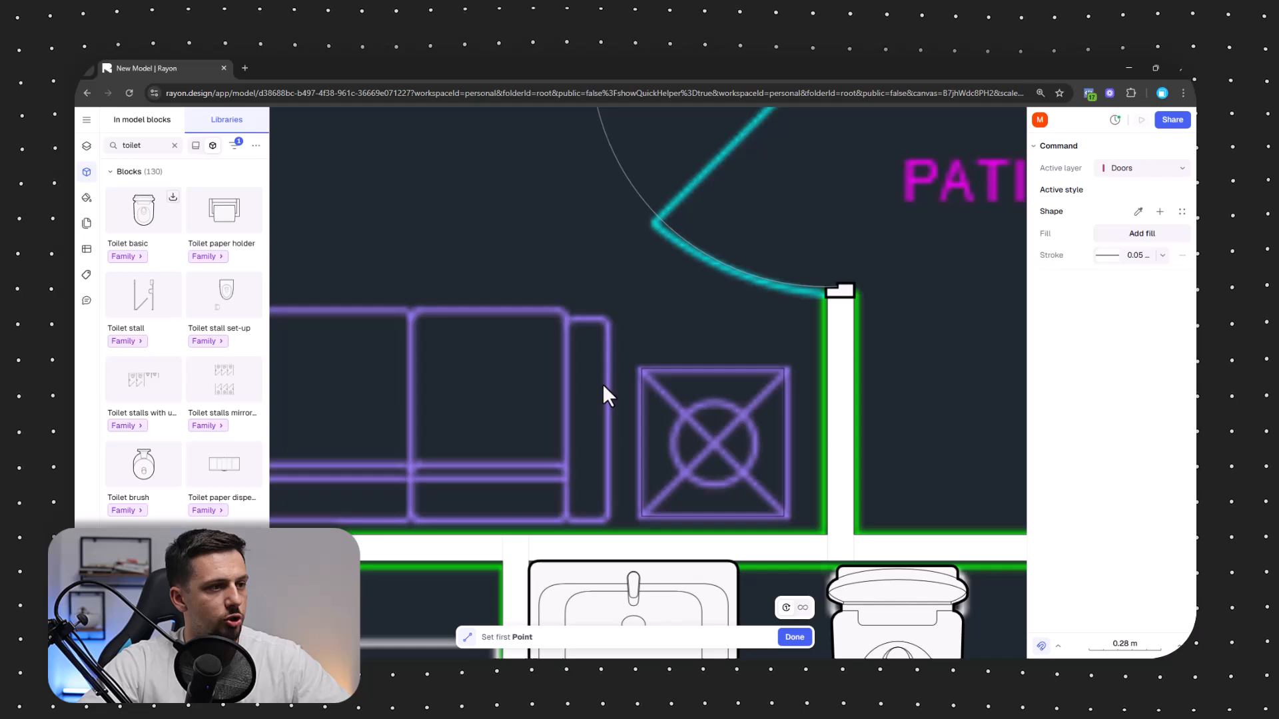
{"action": "left_click", "coordinate": [642, 369]}
{"action": "double_click", "coordinate": [784, 516]}
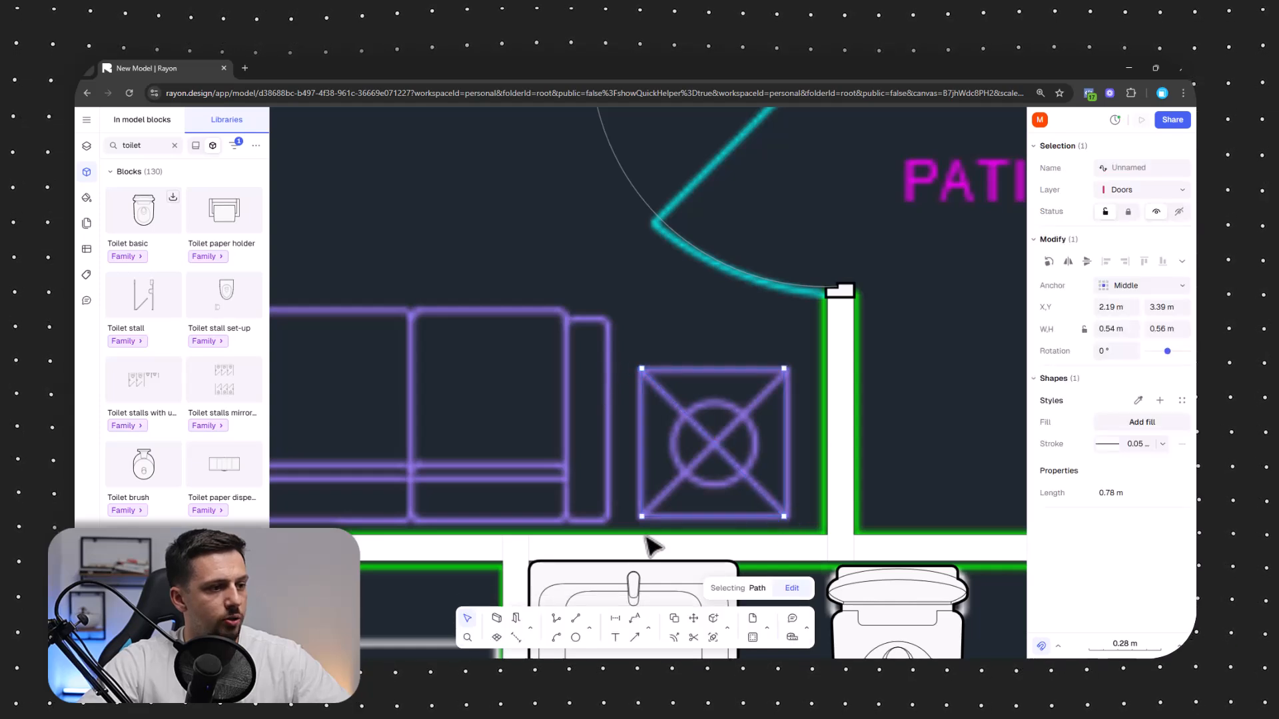
{"action": "left_click", "coordinate": [568, 621]}
{"action": "left_click", "coordinate": [642, 516]}
{"action": "double_click", "coordinate": [784, 369]}
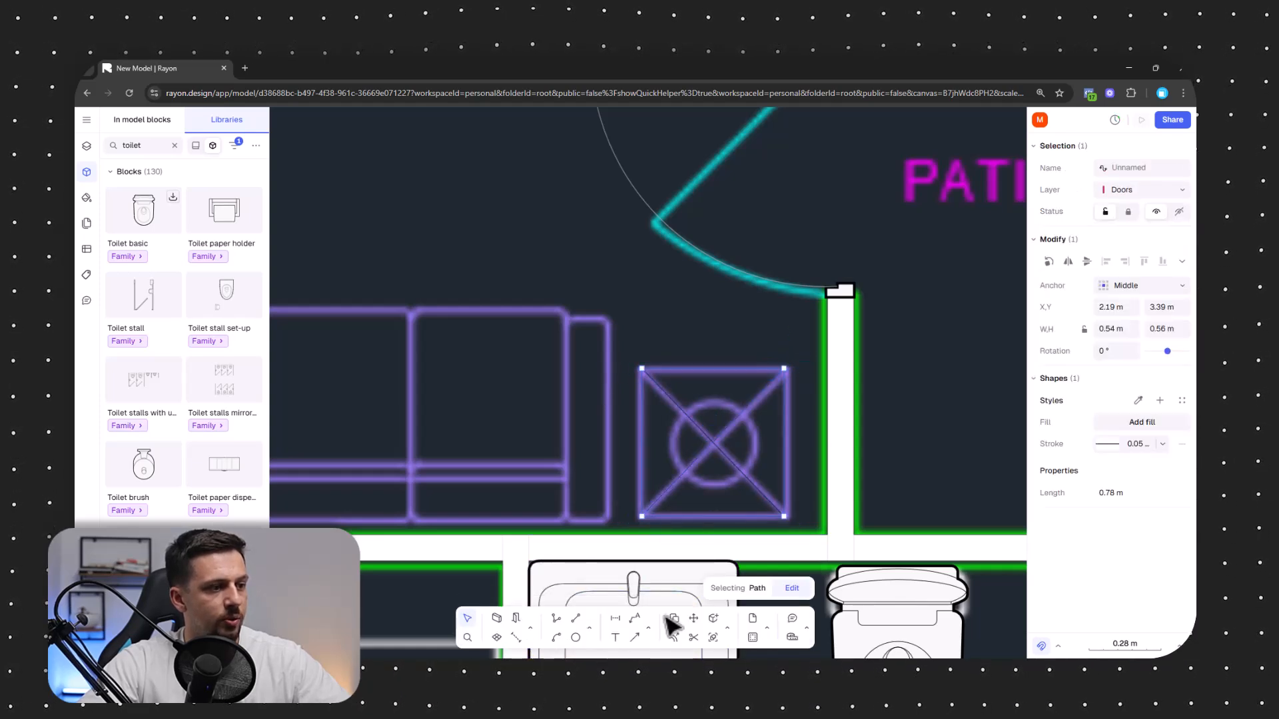
{"action": "left_click", "coordinate": [576, 638]}
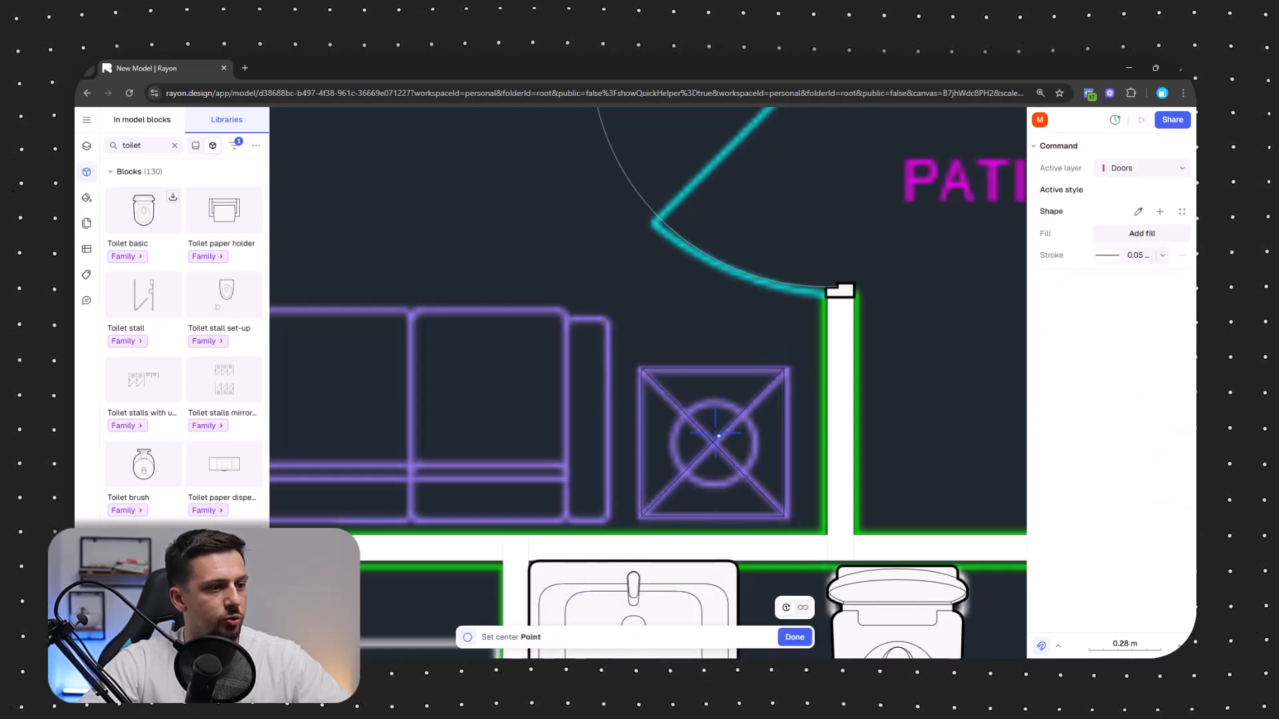
{"action": "left_click", "coordinate": [778, 444]}
Search for "couch", place the Couch 2-seater over the traced sofa, rotated to 180° and scaled to about 1.61 by 0.79 m
{"action": "scroll", "coordinate": [786, 449], "scroll_direction": "down", "scroll_amount": 5}
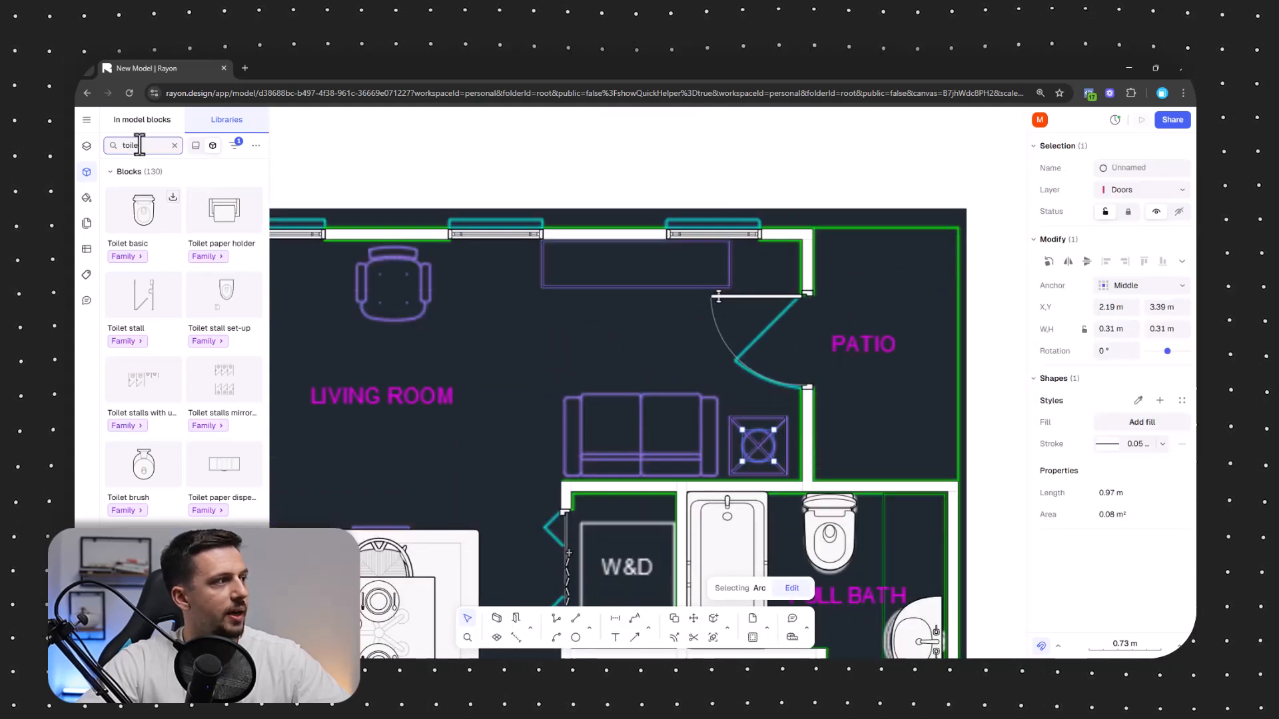
{"action": "type", "text": "couch"}
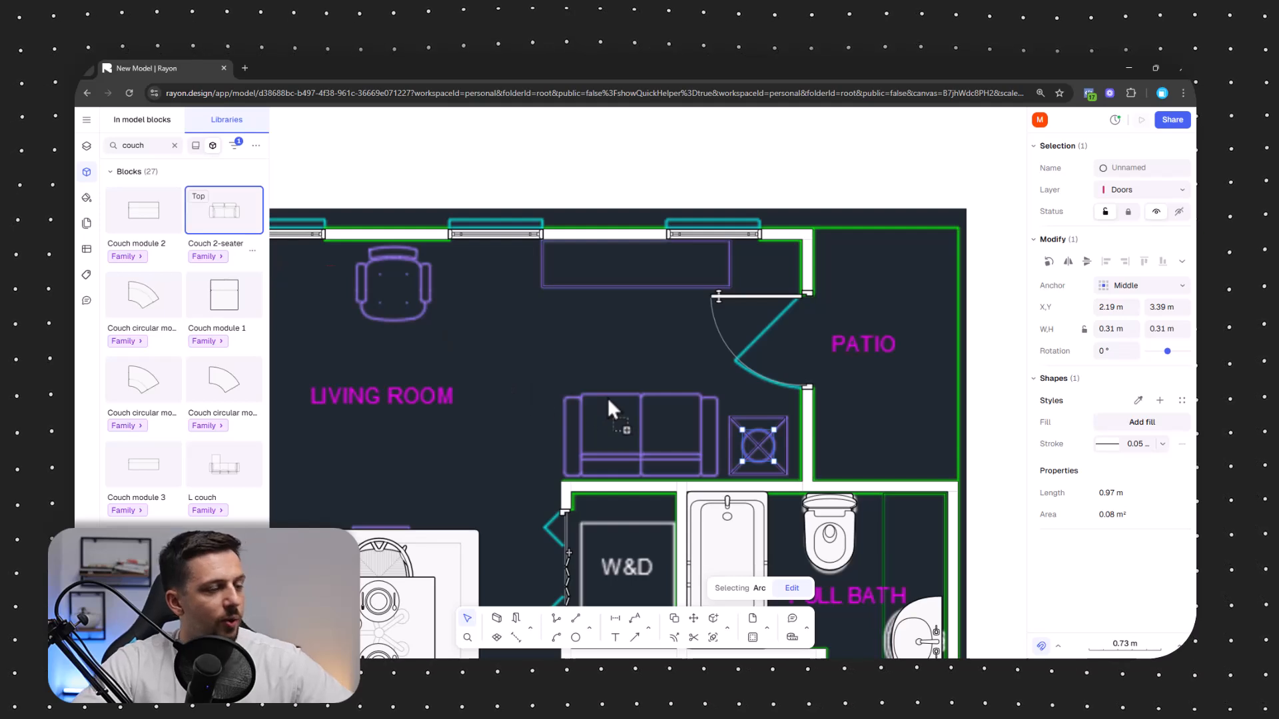
{"action": "left_click_drag", "start_coordinate": [608, 400], "coordinate": [606, 404]}
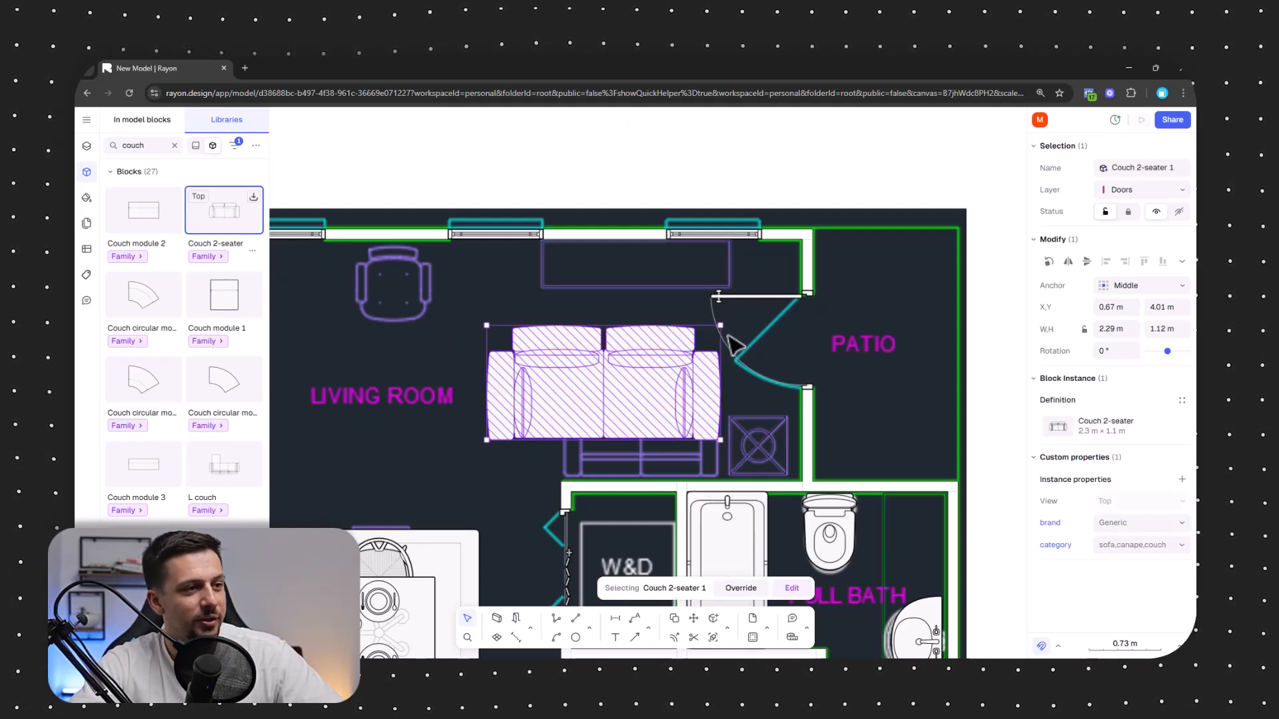
{"action": "left_click_drag", "start_coordinate": [721, 324], "coordinate": [471, 434]}
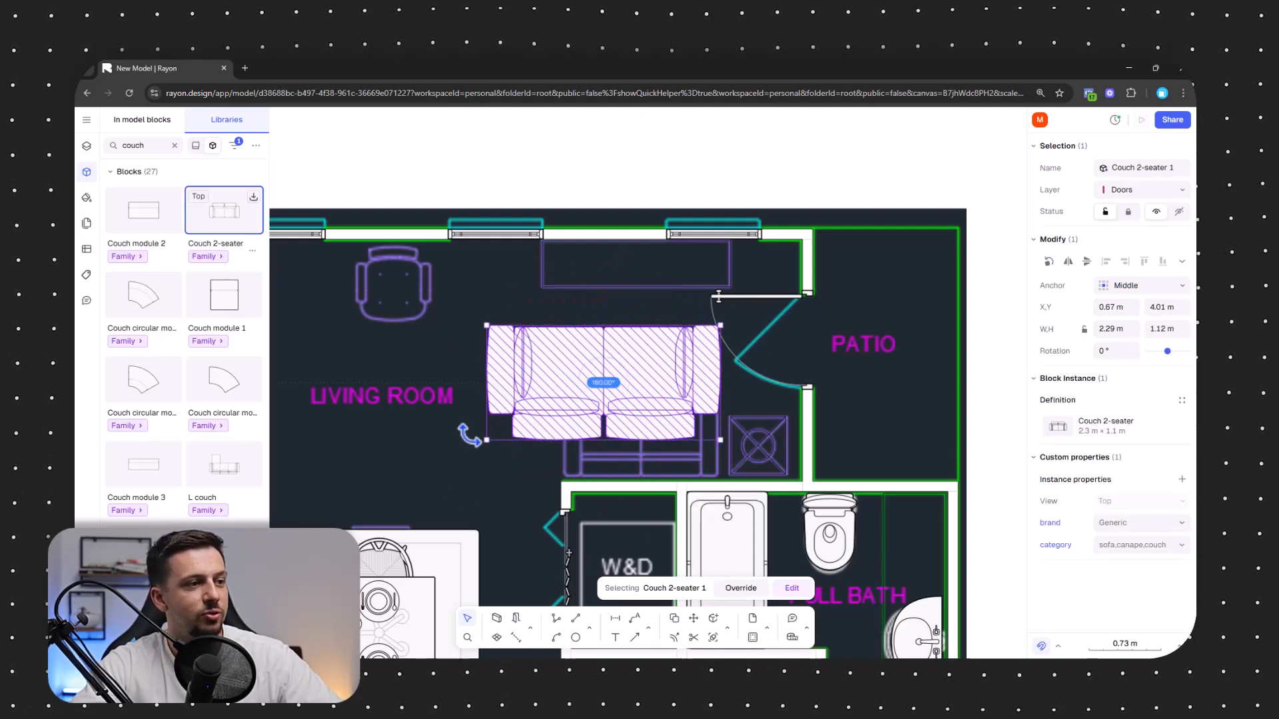
{"action": "left_click_drag", "start_coordinate": [484, 324], "coordinate": [553, 358]}
{"action": "left_click_drag", "start_coordinate": [636, 403], "coordinate": [637, 436]}
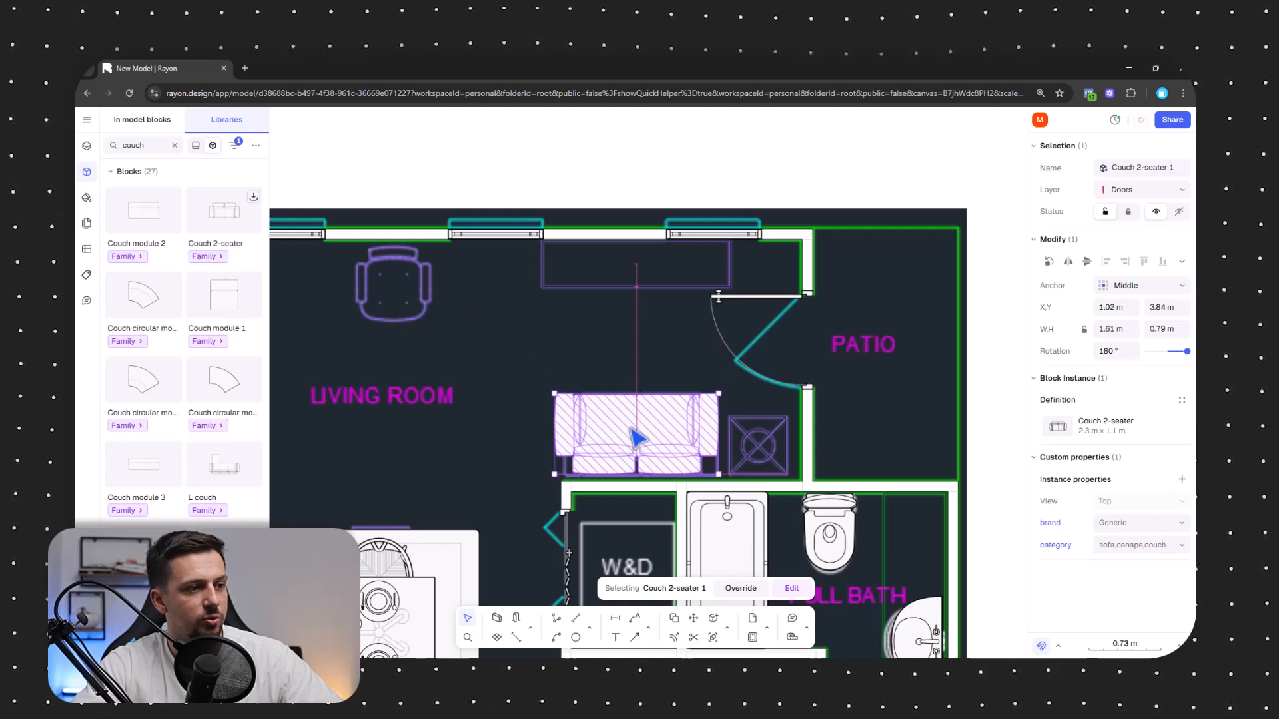
{"action": "scroll", "coordinate": [762, 328], "scroll_direction": "down", "scroll_amount": 5}
{"action": "left_click", "coordinate": [657, 257]}
Search the libraries for "armchair" and place the Armchair rectangular over the traced armchair between the living room windows
{"action": "scroll", "coordinate": [600, 287], "scroll_direction": "up", "scroll_amount": 5}
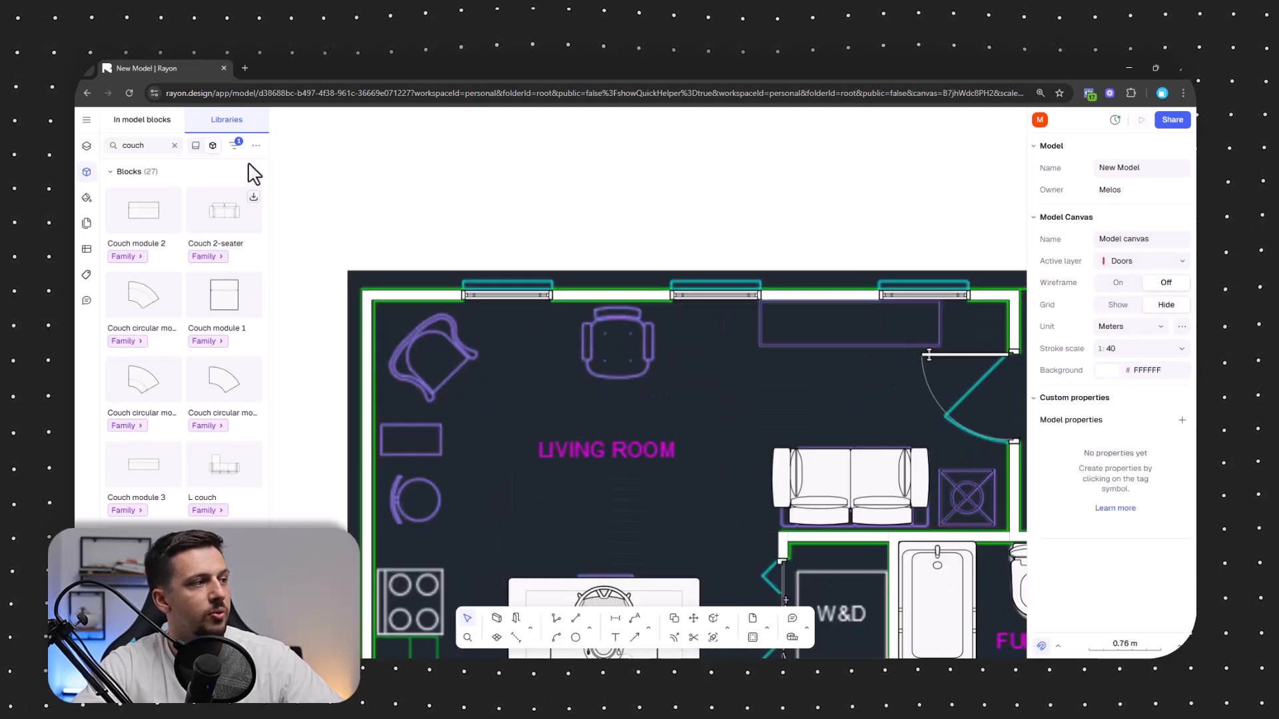
{"action": "left_click", "coordinate": [156, 145]}
{"action": "type", "text": "armchair"}
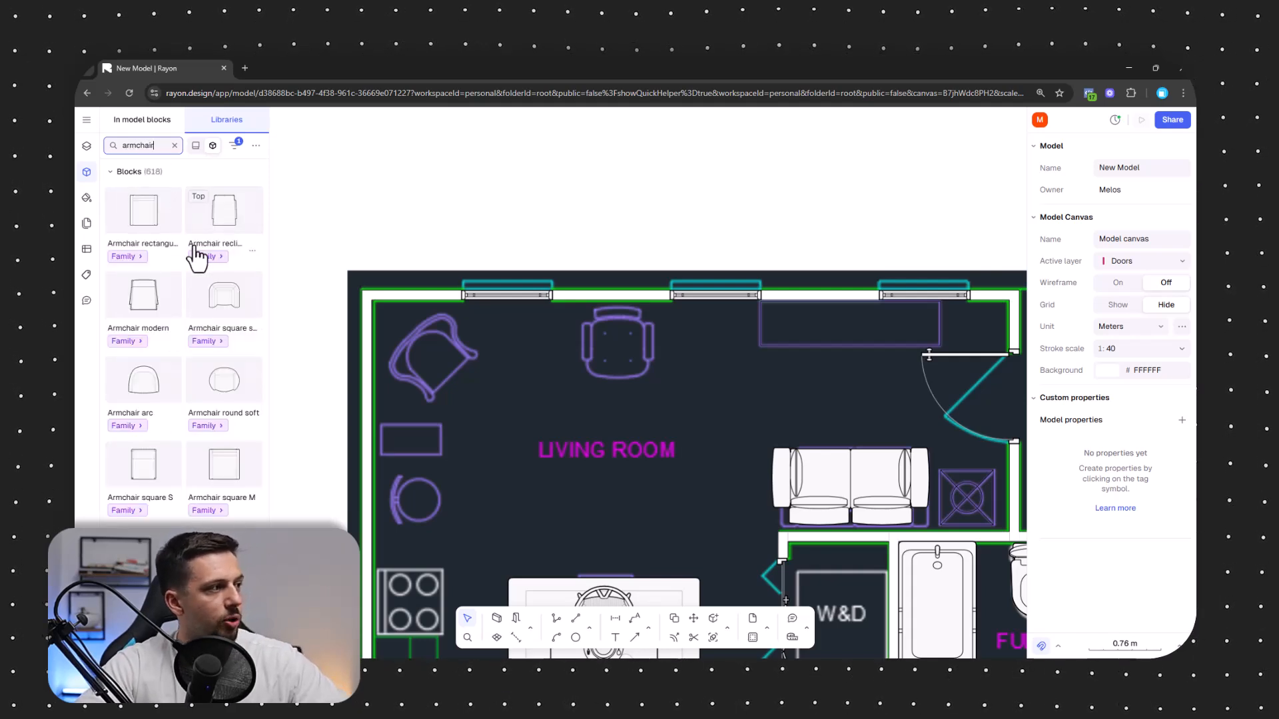
{"action": "left_click_drag", "start_coordinate": [140, 224], "coordinate": [621, 350]}
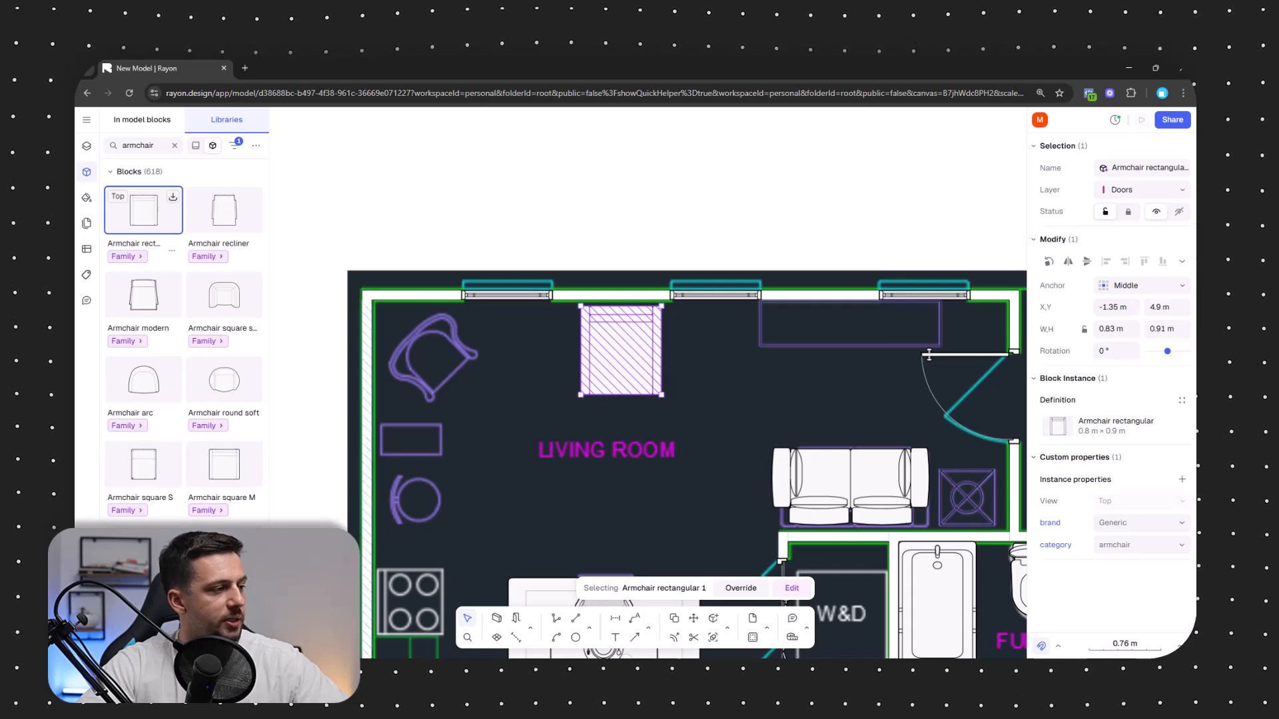
Draw a rectangle about 0.62 by 0.3 m over the traced side table between the two chairs along the living room's outer wall
{"action": "left_click", "coordinate": [589, 628]}
{"action": "left_click", "coordinate": [619, 580]}
{"action": "scroll", "coordinate": [382, 425], "scroll_direction": "up", "scroll_amount": 5}
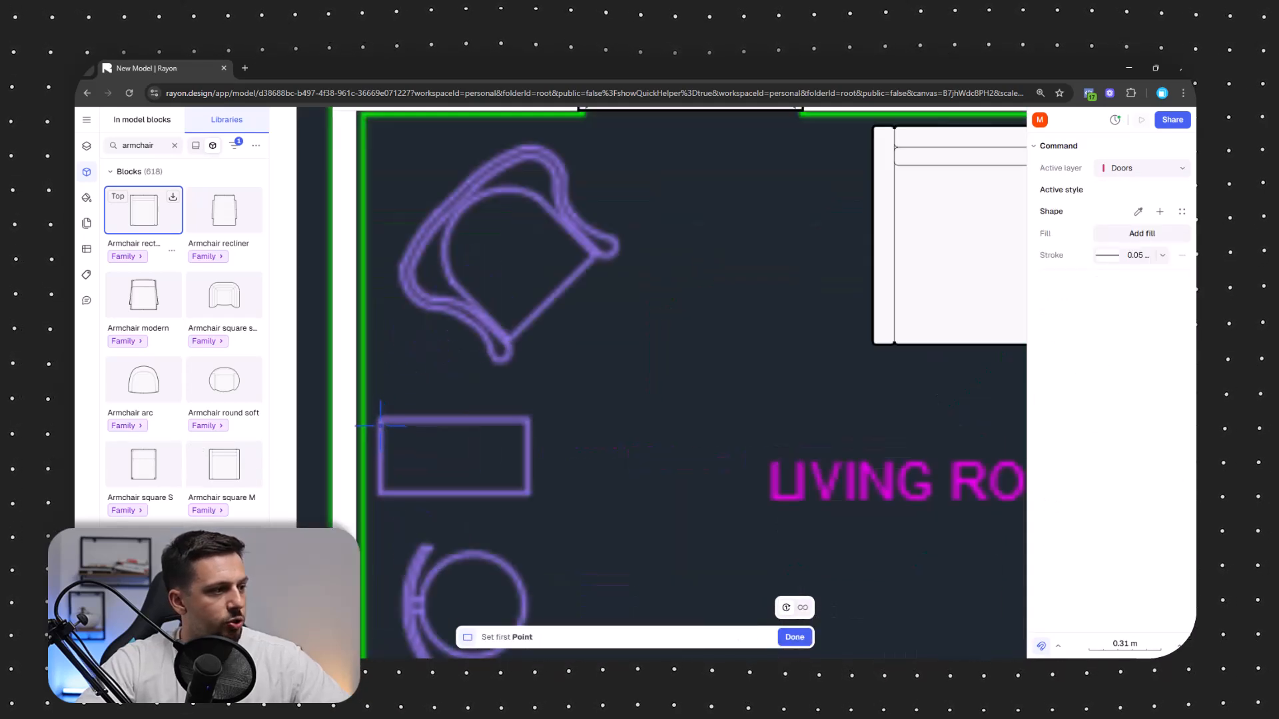
{"action": "left_click", "coordinate": [526, 494]}
{"action": "scroll", "coordinate": [580, 397], "scroll_direction": "down", "scroll_amount": 3}
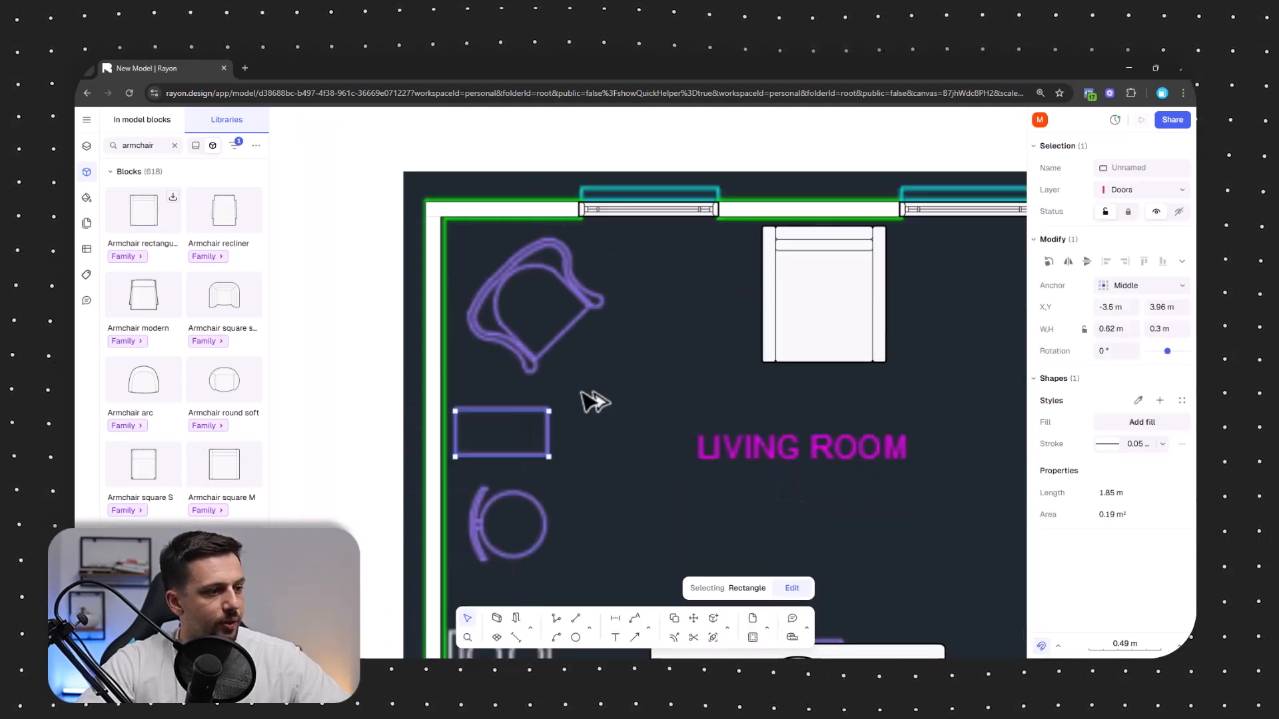
Place an Armchair round soft over the traced corner chair, angle it towards the room, and add a second one rotated 121.2° near the stove
{"action": "left_click_drag", "start_coordinate": [217, 390], "coordinate": [613, 337]}
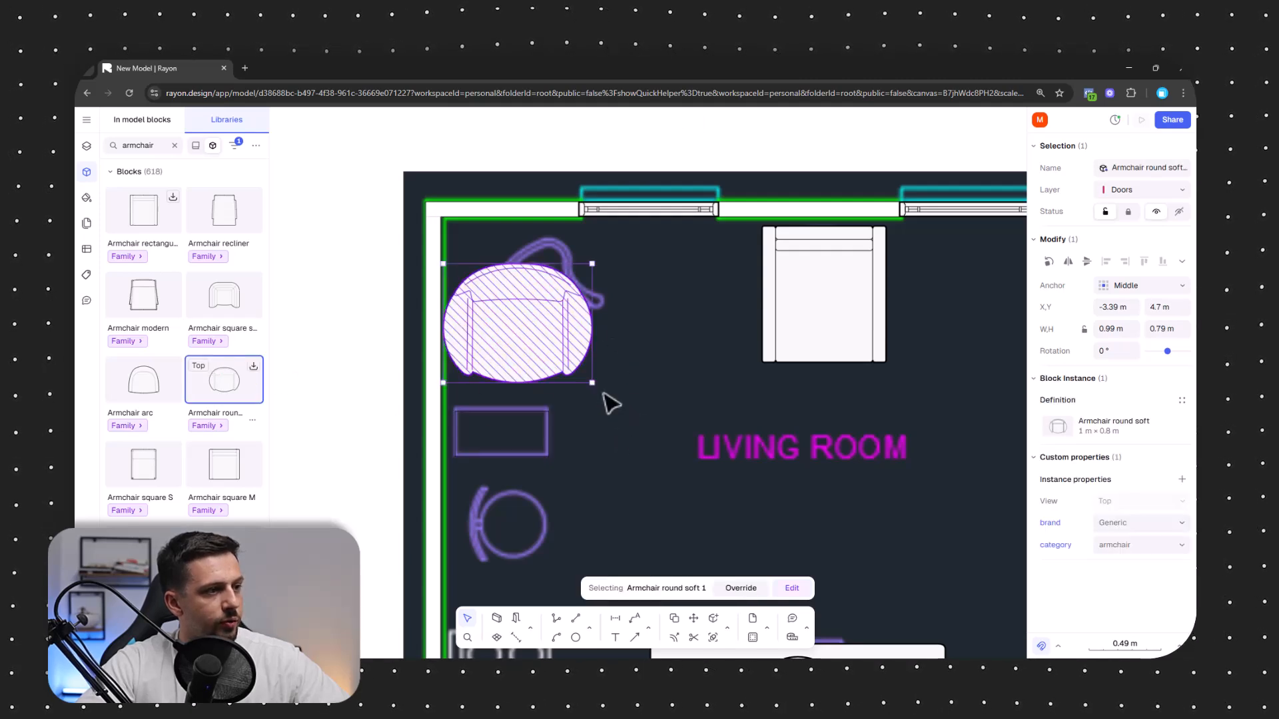
{"action": "left_click_drag", "start_coordinate": [598, 383], "coordinate": [610, 285]}
{"action": "mouse_move", "coordinate": [527, 312]}
{"action": "left_mouse_down"}
{"action": "mouse_move", "coordinate": [553, 299]}
{"action": "mouse_move", "coordinate": [552, 503]}
{"action": "mouse_move", "coordinate": [553, 445]}
{"action": "mouse_move", "coordinate": [537, 437]}
{"action": "left_mouse_up"}
{"action": "left_click_drag", "start_coordinate": [525, 497], "coordinate": [531, 517]}
{"action": "scroll", "coordinate": [560, 326], "scroll_direction": "down", "scroll_amount": 5}
{"action": "left_click", "coordinate": [459, 528]}
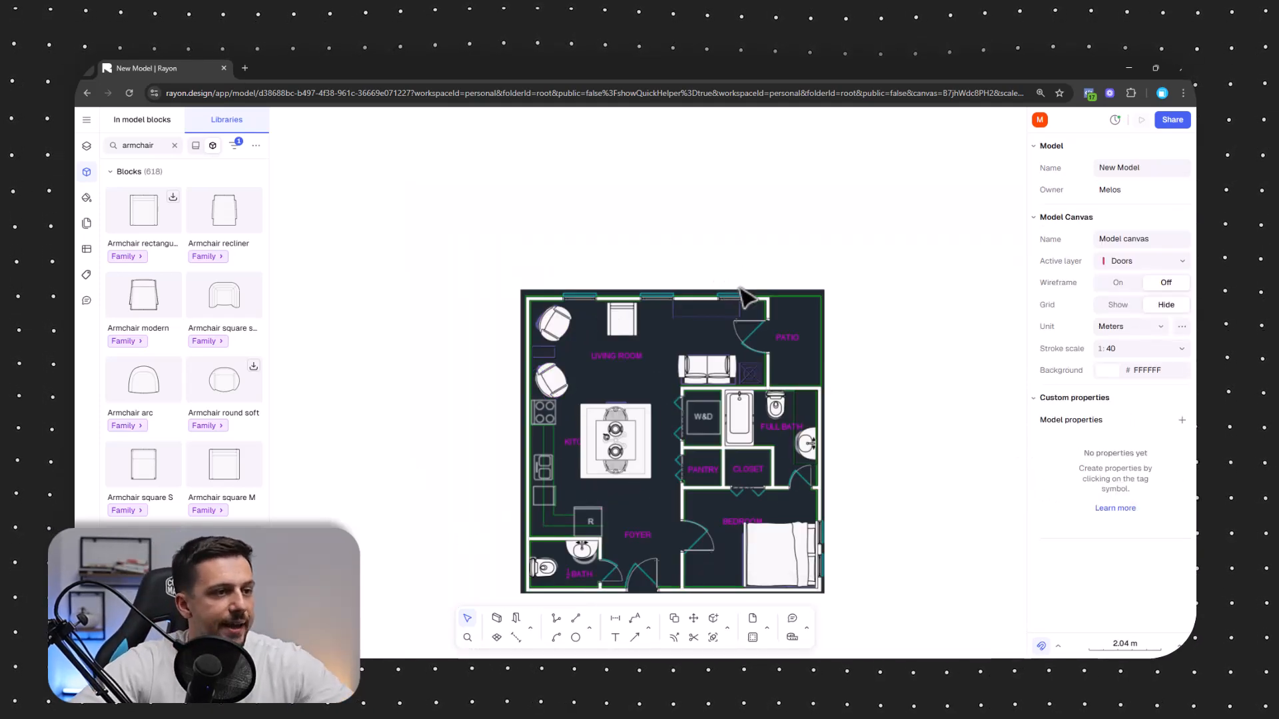
{"action": "scroll", "coordinate": [553, 383], "scroll_direction": "up", "scroll_amount": 5}
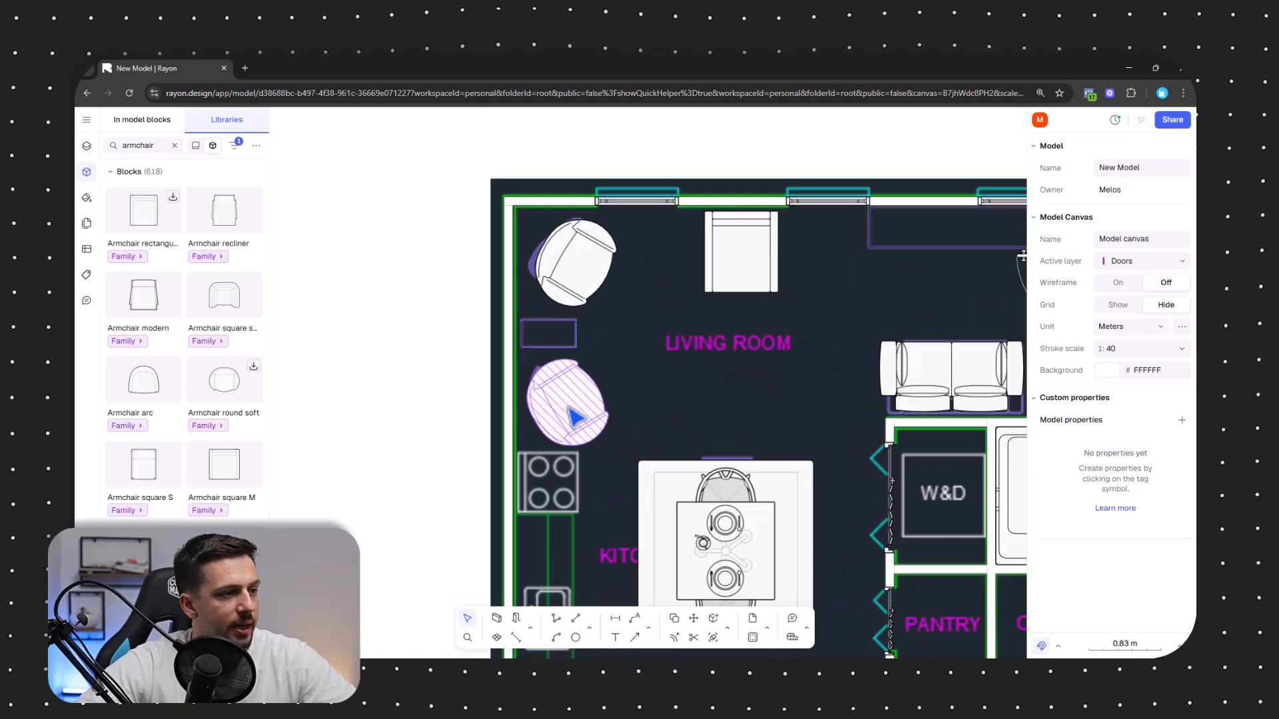
{"action": "left_click", "coordinate": [574, 417]}
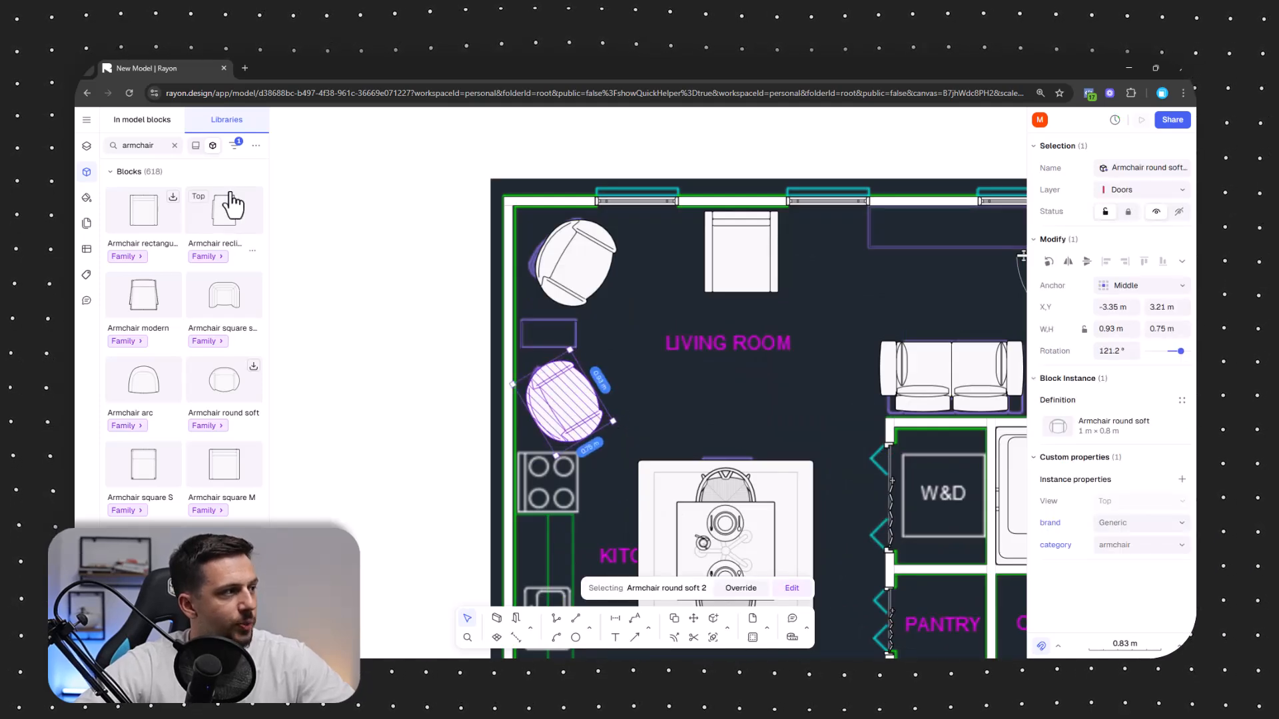
Search the libraries for "kitchen", refine the search to "kitchen L", and look through the L-shaped kitchen layouts
{"action": "double_click", "coordinate": [137, 146]}
{"action": "type", "text": "k"}
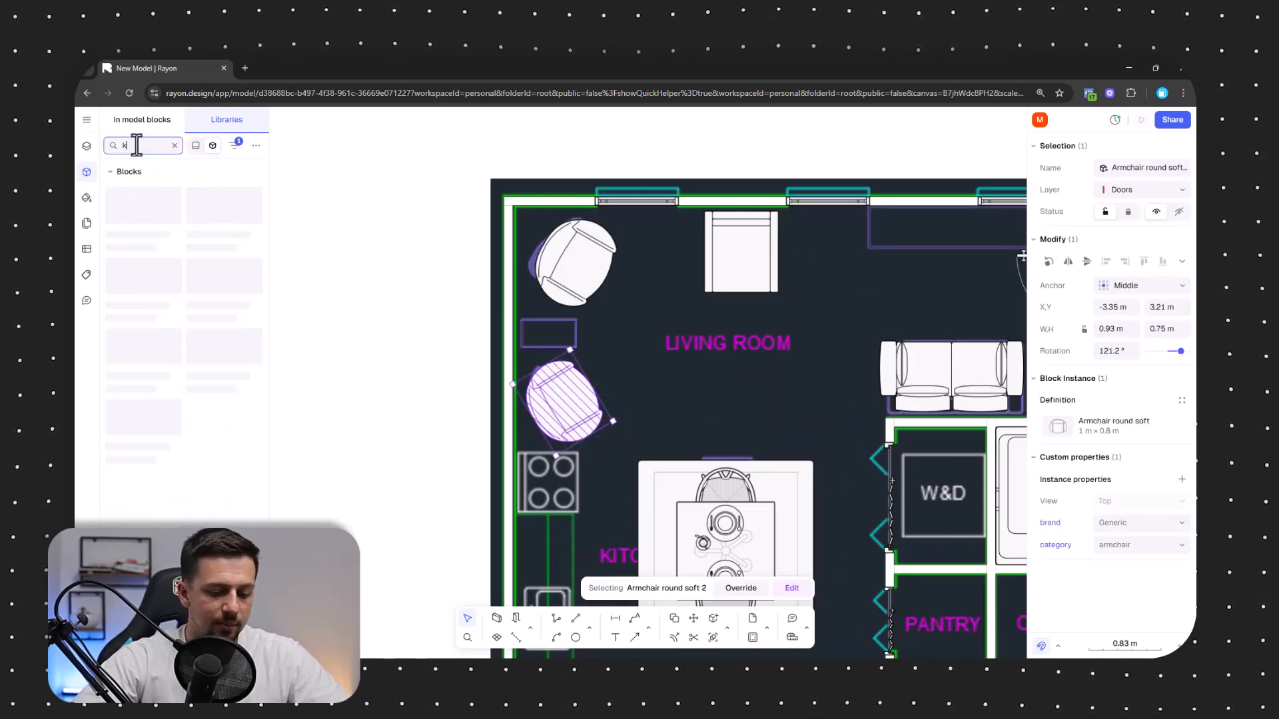
{"action": "type", "text": "itchen"}
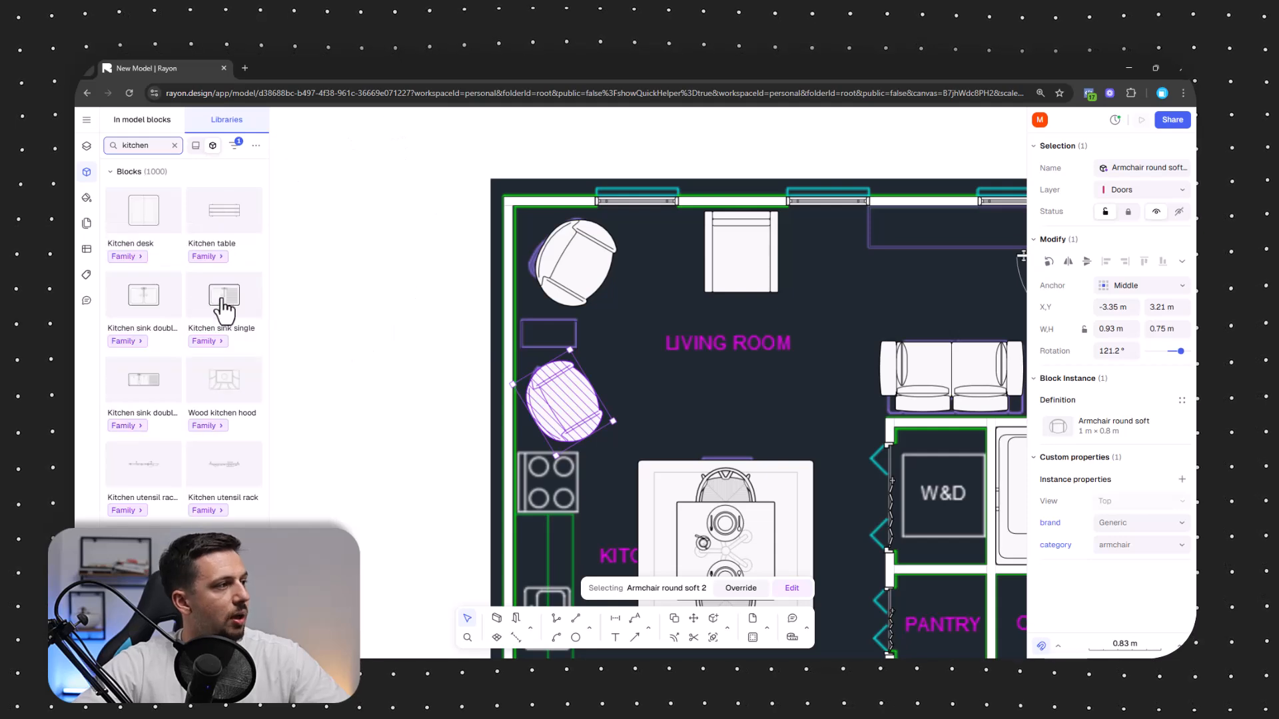
{"action": "scroll", "coordinate": [185, 345], "scroll_direction": "down", "scroll_amount": 5}
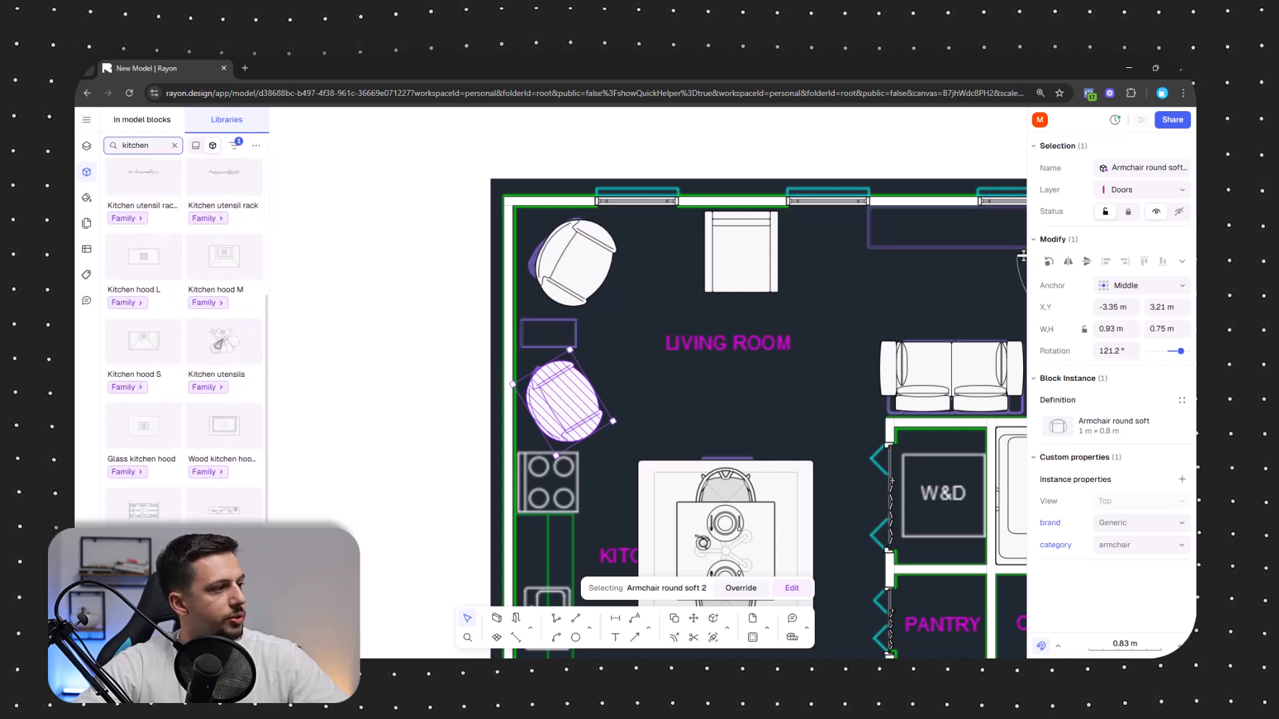
{"action": "scroll", "coordinate": [211, 299], "scroll_direction": "down", "scroll_amount": 5}
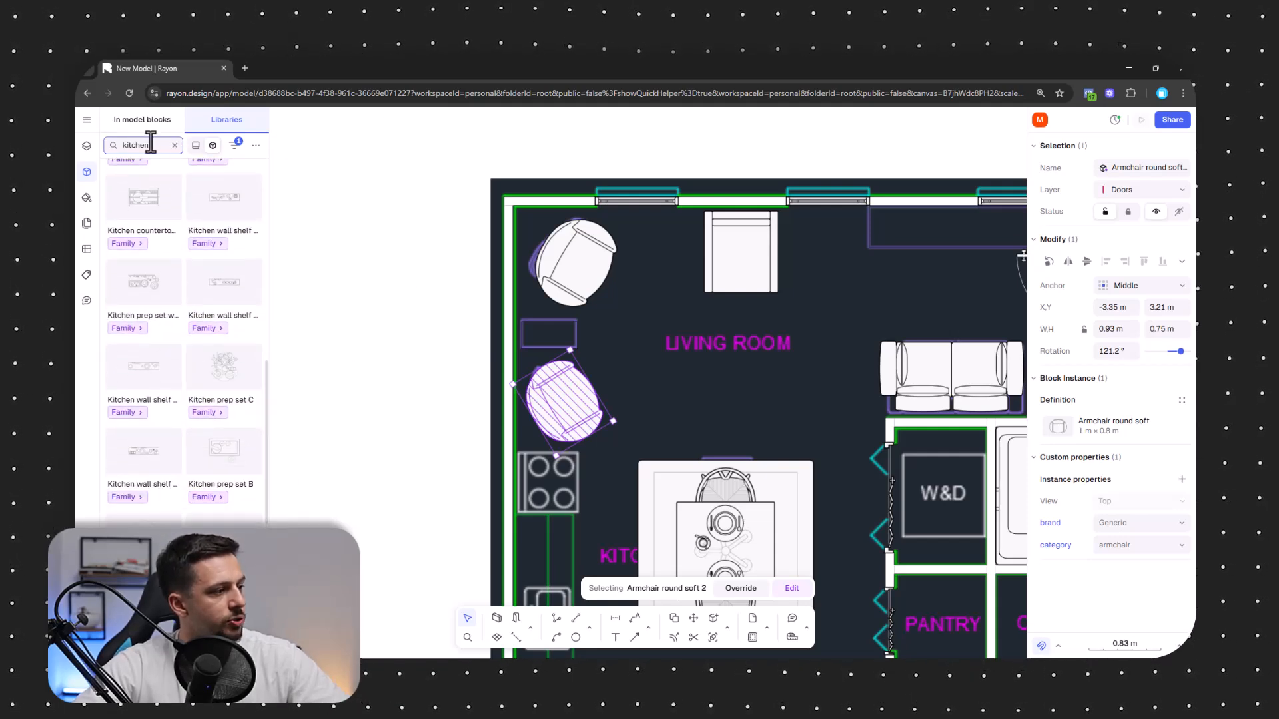
{"action": "type", "text": "L"}
{"action": "scroll", "coordinate": [664, 364], "scroll_direction": "down", "scroll_amount": 5}
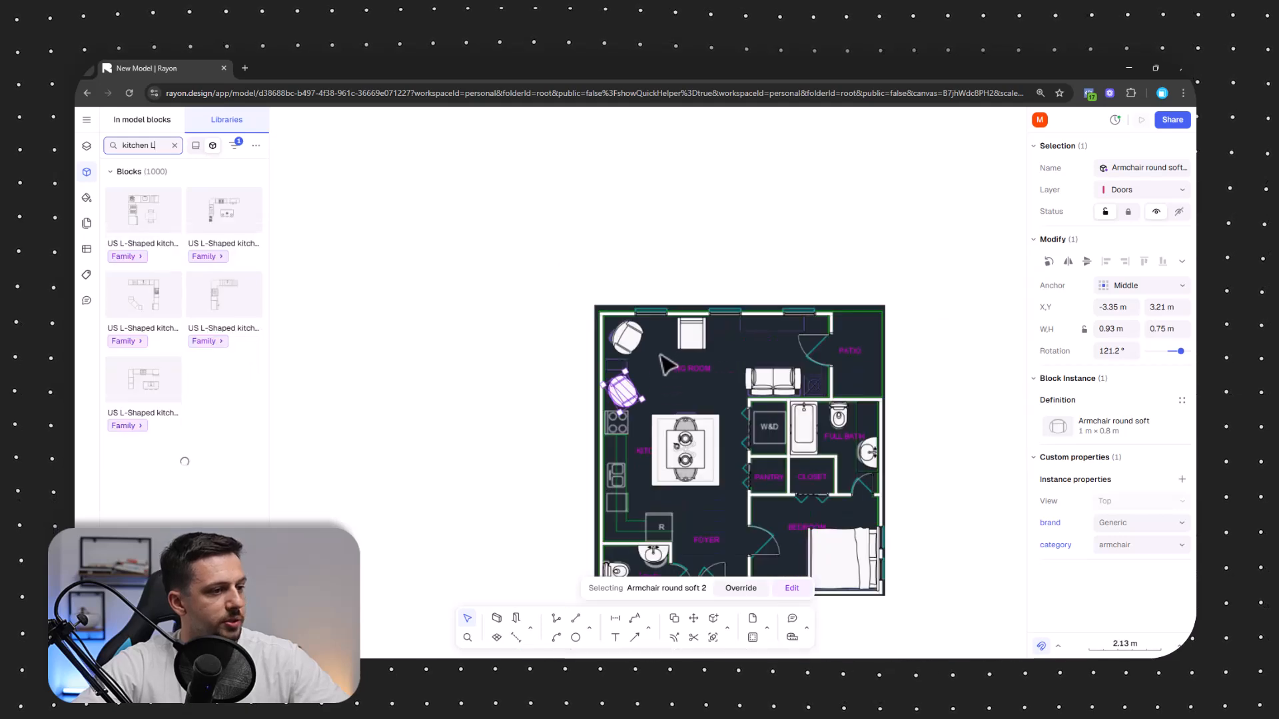
{"action": "middle_click_drag", "start_coordinate": [660, 355], "coordinate": [573, 242]}
{"action": "scroll", "coordinate": [532, 436], "scroll_direction": "up", "scroll_amount": 4}
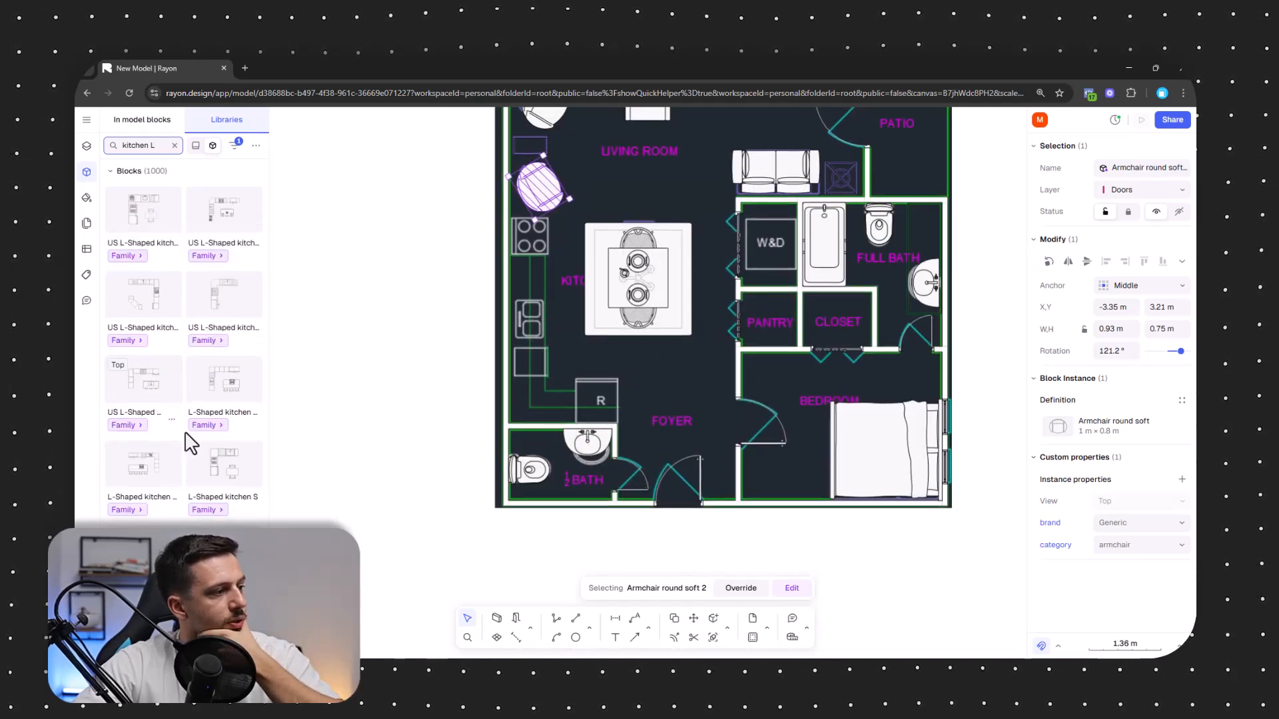
{"action": "scroll", "coordinate": [191, 443], "scroll_direction": "down", "scroll_amount": 3}
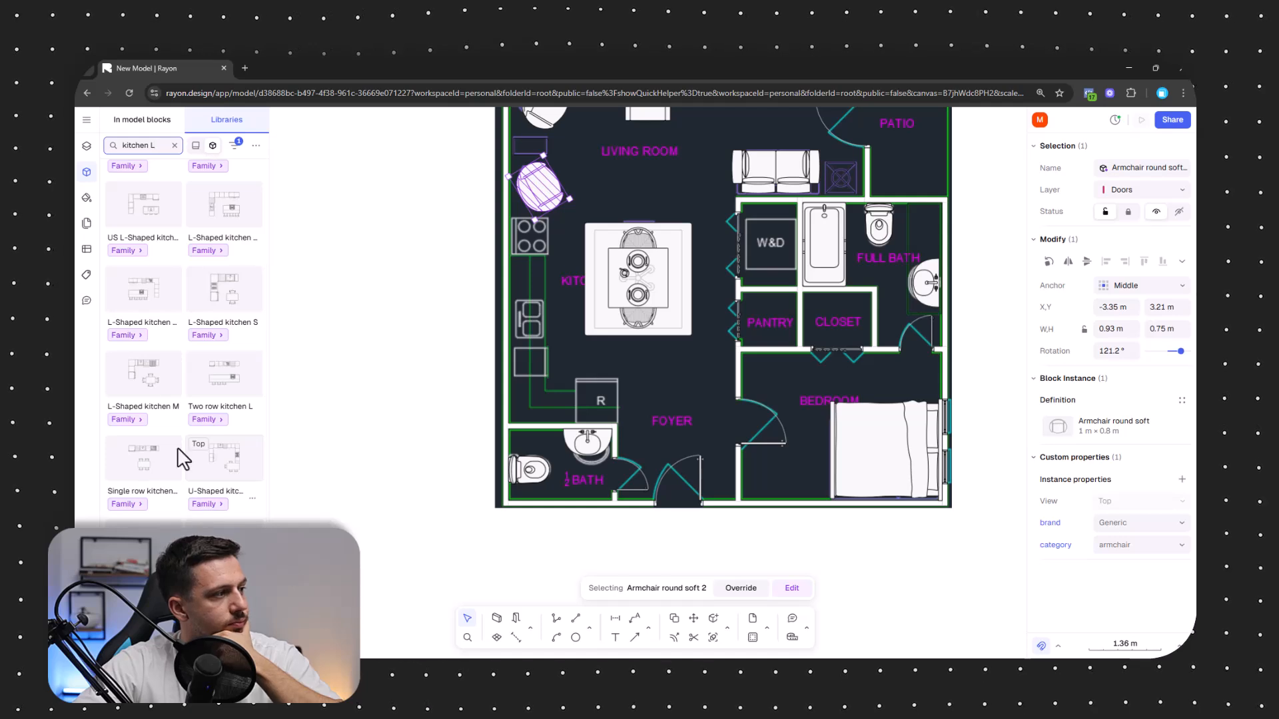
Place the L-Shaped kitchen M block over the traced kitchen, rotated to 90° and set into the corner above the half bath
{"action": "left_click_drag", "start_coordinate": [140, 386], "coordinate": [547, 346]}
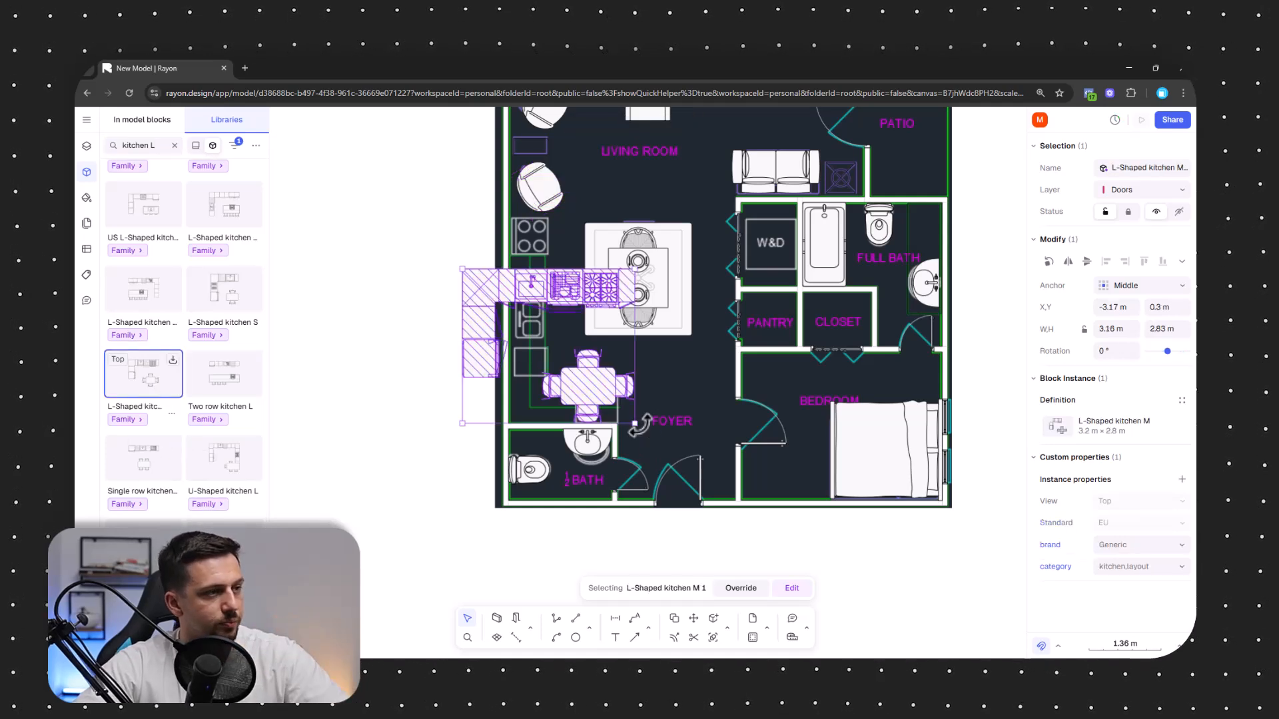
{"action": "left_click_drag", "start_coordinate": [640, 426], "coordinate": [629, 256]}
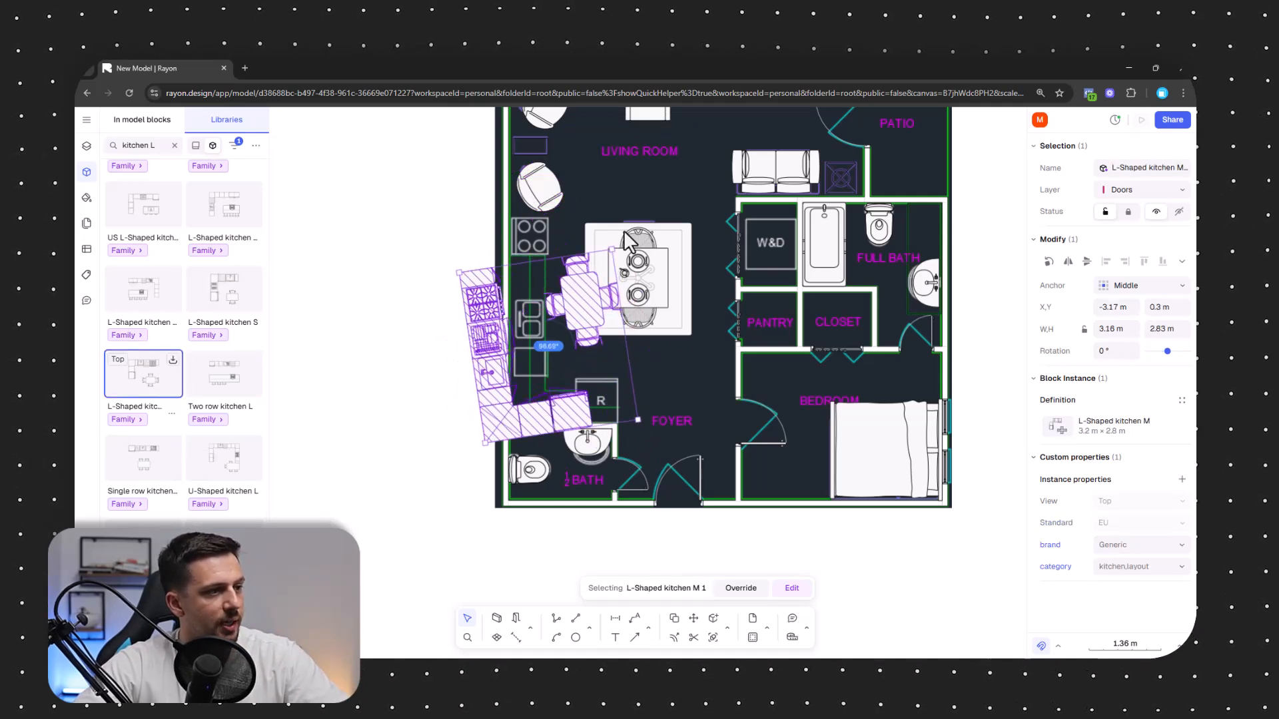
{"action": "left_click_drag", "start_coordinate": [526, 423], "coordinate": [566, 416]}
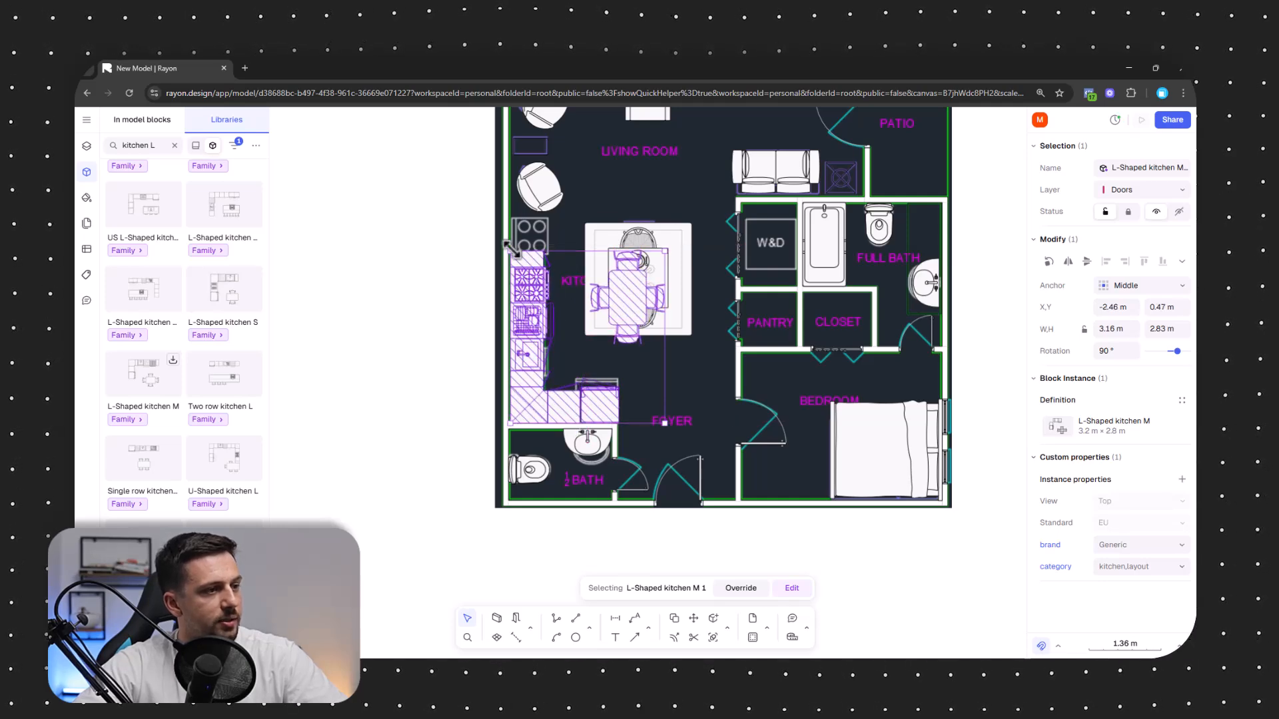
Scale the L-shaped kitchen block to about 3.24 by 2.9 m and align it with the kitchen walls
{"action": "left_click_drag", "start_coordinate": [513, 248], "coordinate": [507, 242]}
{"action": "scroll", "coordinate": [530, 418], "scroll_direction": "up", "scroll_amount": 5}
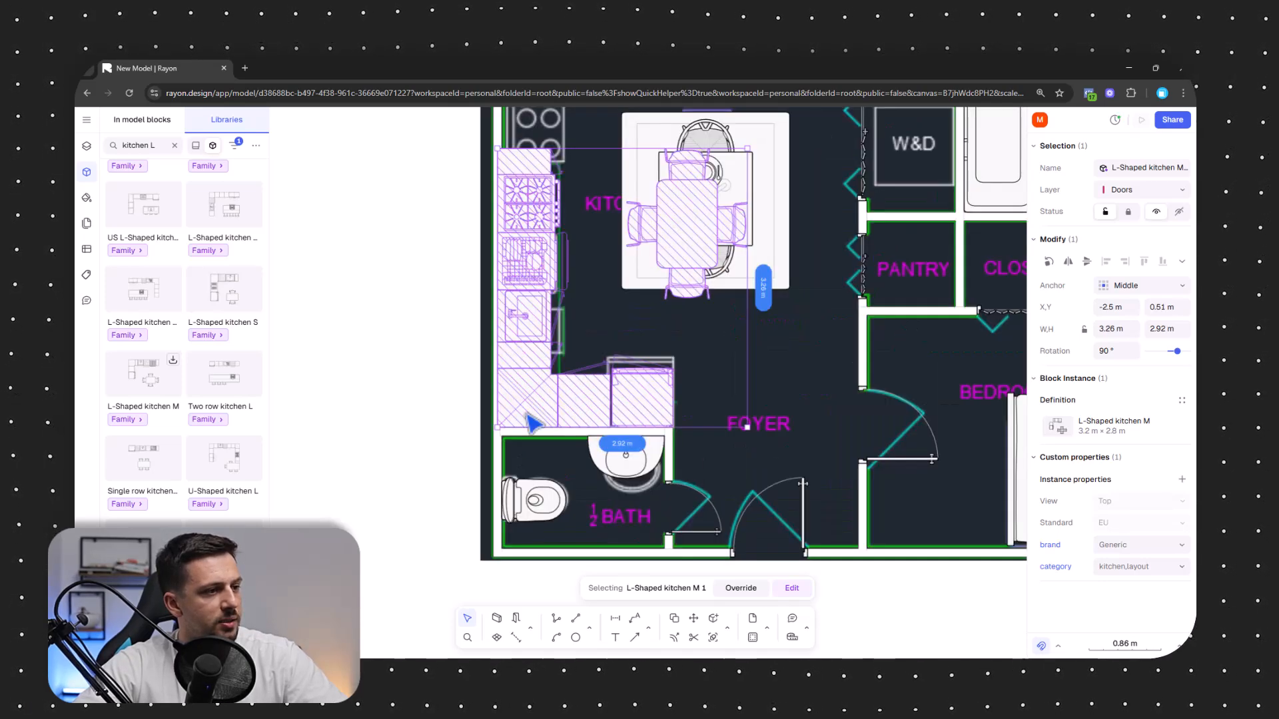
{"action": "left_click_drag", "start_coordinate": [558, 421], "coordinate": [560, 434]}
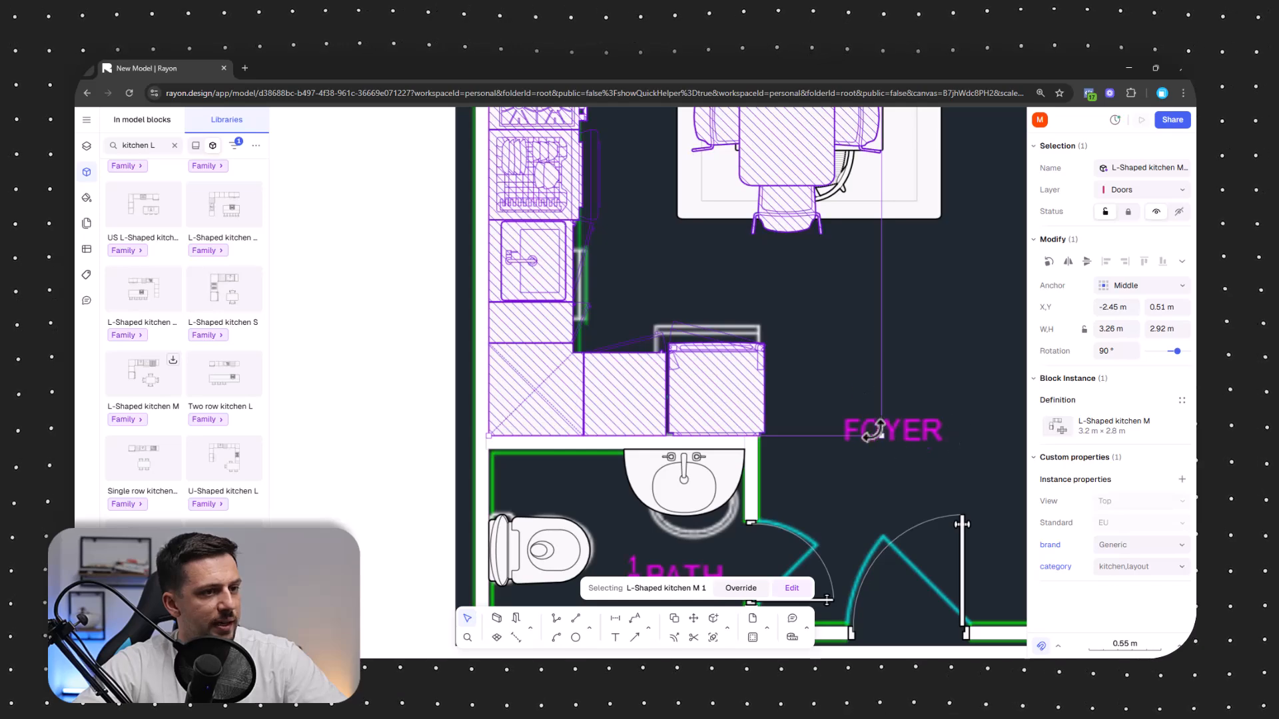
{"action": "mouse_move", "coordinate": [880, 436]}
{"action": "left_mouse_down"}
{"action": "mouse_move", "coordinate": [866, 424]}
{"action": "mouse_move", "coordinate": [879, 432]}
{"action": "left_mouse_up"}
Edit the L-shaped kitchen block and delete its dining table and four chairs
{"action": "middle_click_drag", "start_coordinate": [825, 256], "coordinate": [755, 462]}
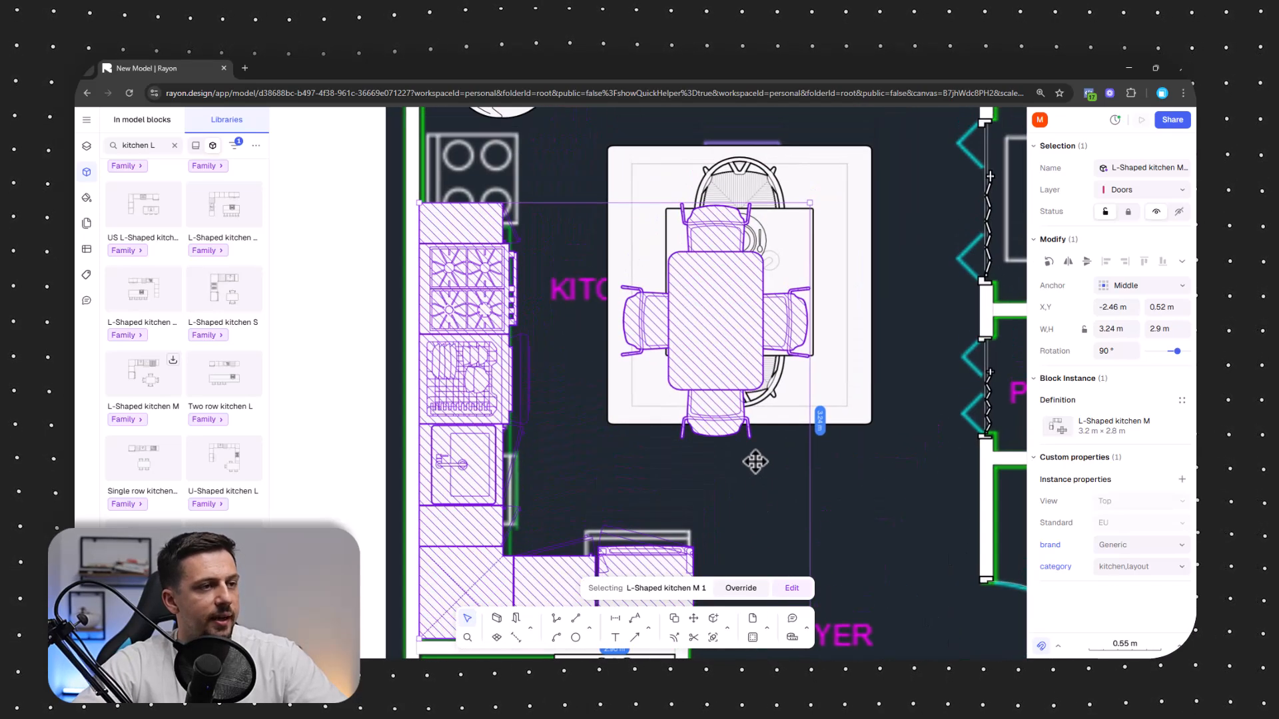
{"action": "double_click", "coordinate": [723, 321]}
{"action": "left_click_drag", "start_coordinate": [586, 139], "coordinate": [584, 134]}
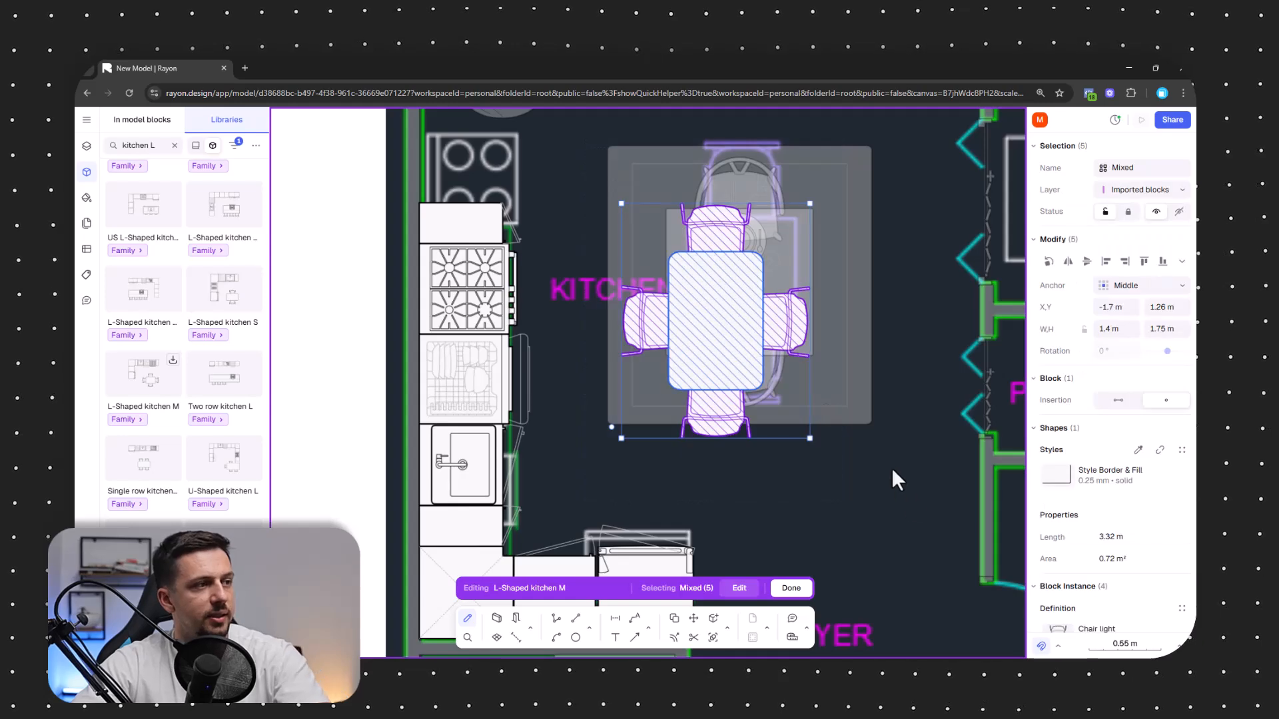
{"action": "key", "text": "Delete"}
{"action": "key", "text": "Escape"}
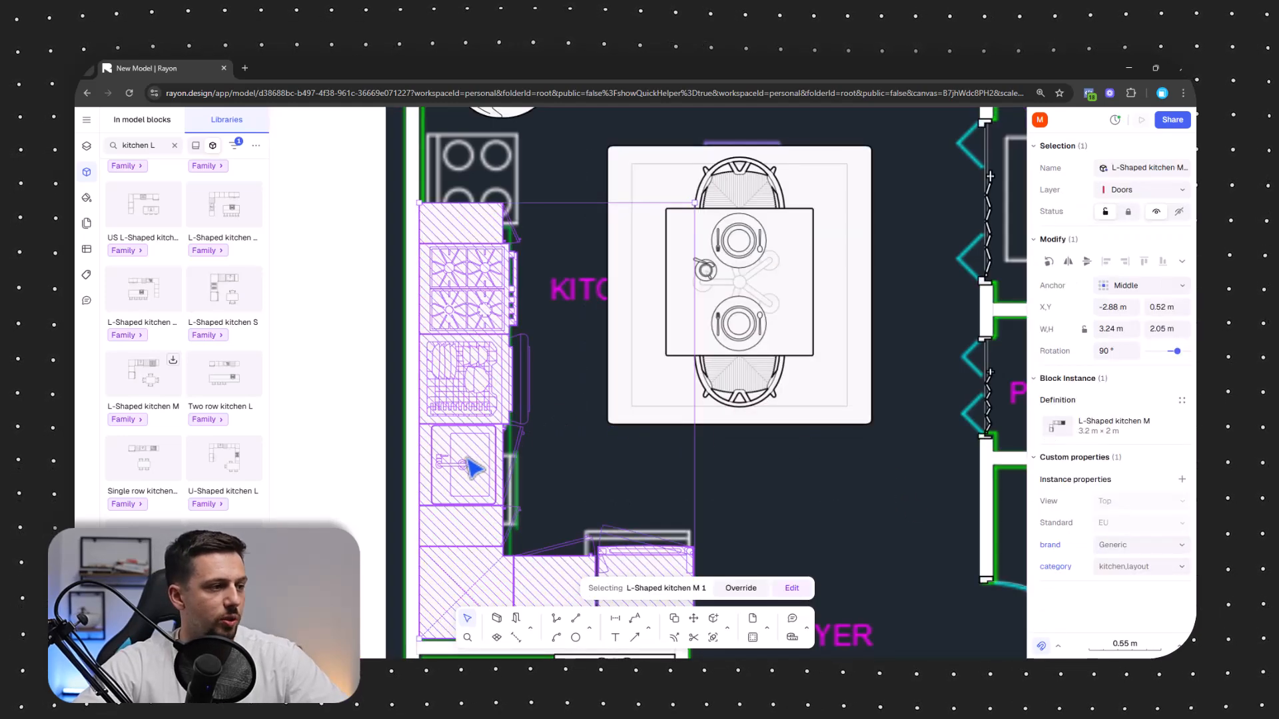
{"action": "scroll", "coordinate": [460, 250], "scroll_direction": "up", "scroll_amount": 3}
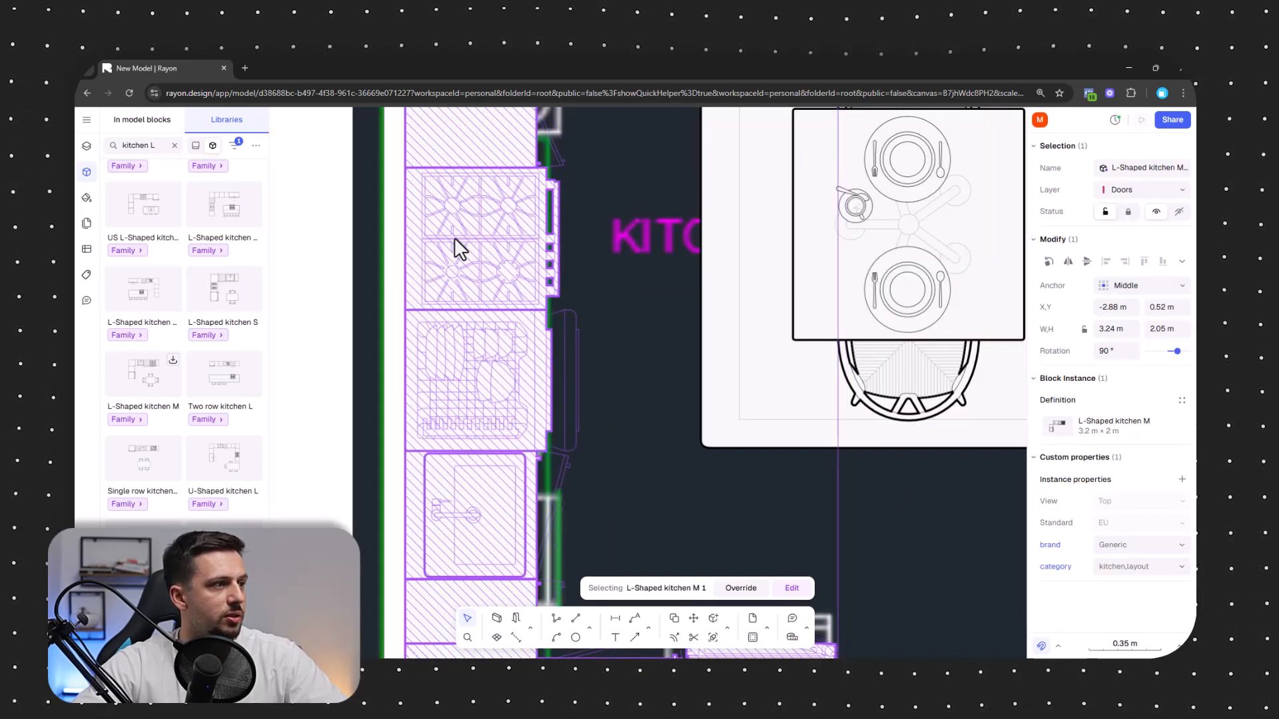
{"action": "scroll", "coordinate": [459, 250], "scroll_direction": "down", "scroll_amount": 5}
{"action": "scroll", "coordinate": [500, 448], "scroll_direction": "up", "scroll_amount": 3}
{"action": "scroll", "coordinate": [667, 333], "scroll_direction": "down", "scroll_amount": 4}
{"action": "key", "text": "Escape"}
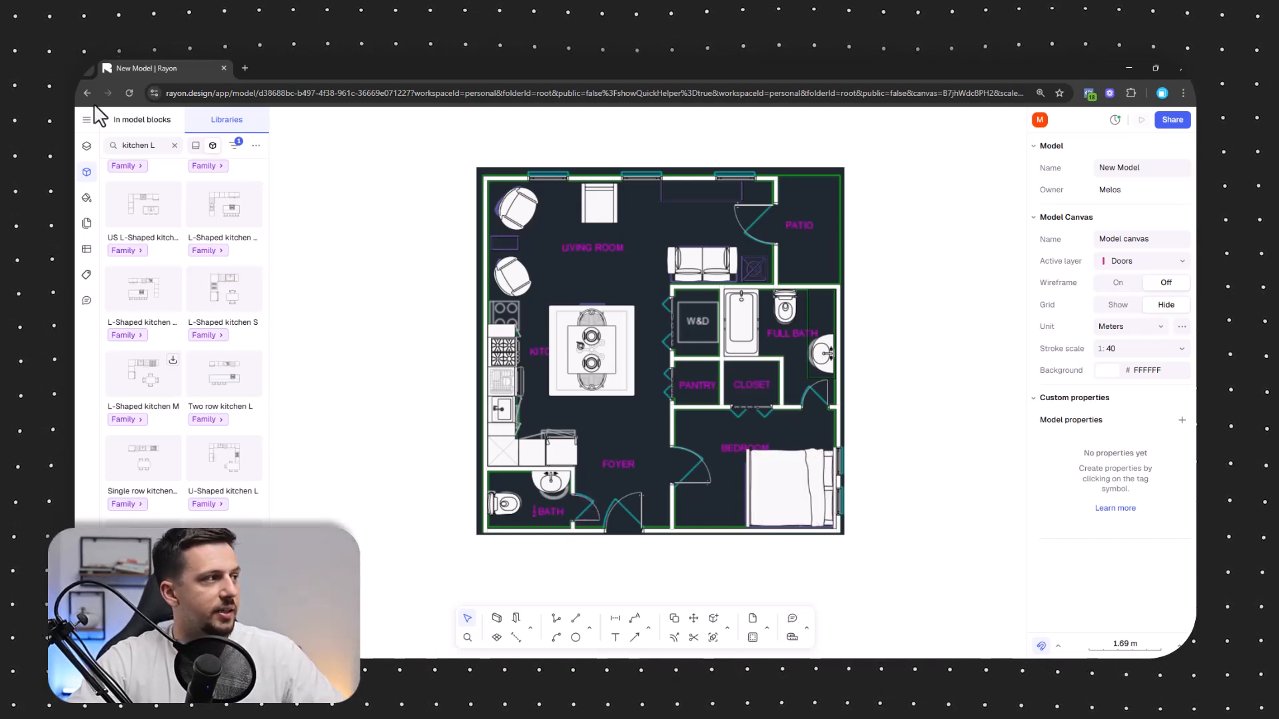
{"action": "left_click", "coordinate": [158, 123]}
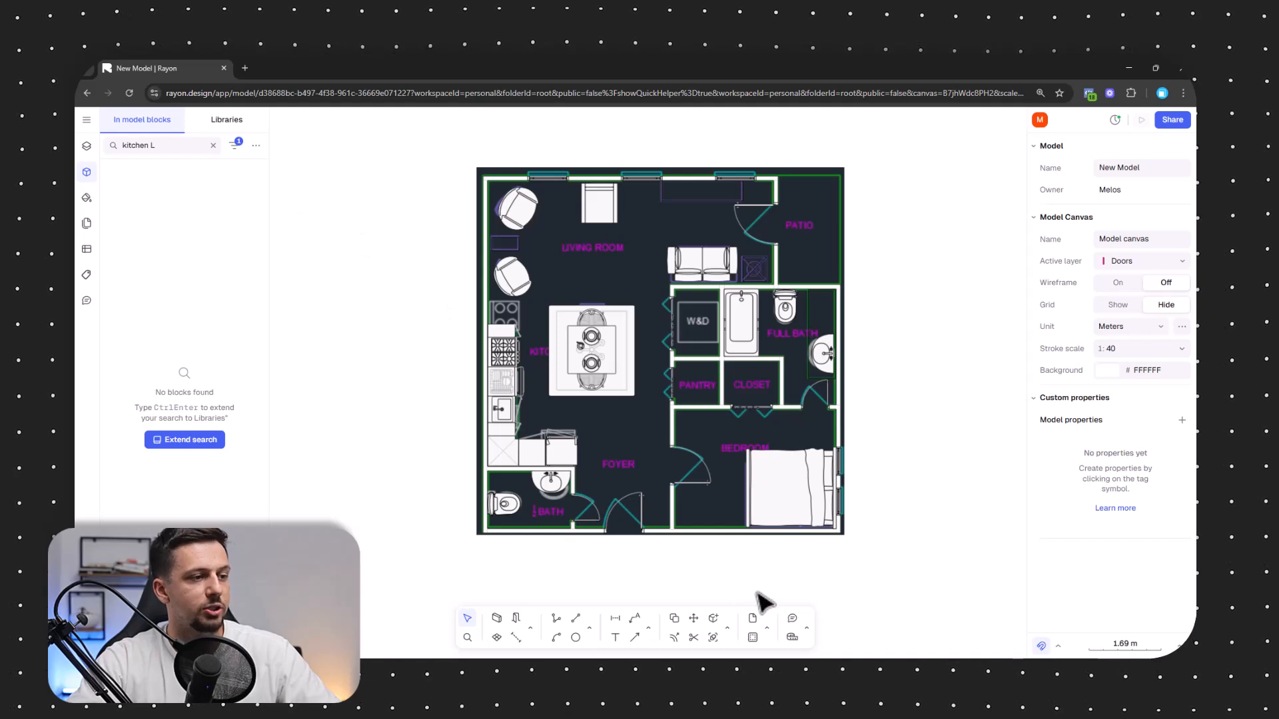
Create a zone in the half bath and name it "1/2 Bathroom"
{"action": "left_click", "coordinate": [496, 638]}
{"action": "scroll", "coordinate": [699, 440], "scroll_direction": "up", "scroll_amount": 3}
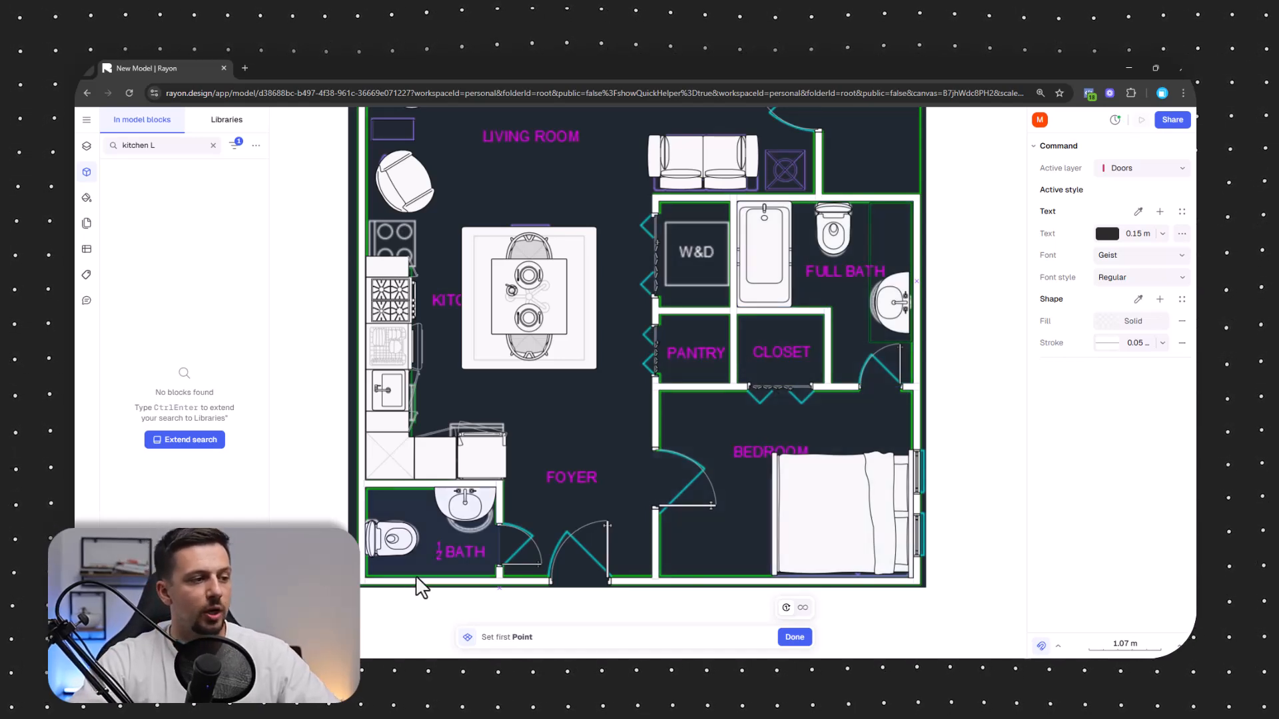
{"action": "left_click", "coordinate": [430, 552]}
{"action": "scroll", "coordinate": [416, 587], "scroll_direction": "up", "scroll_amount": 3}
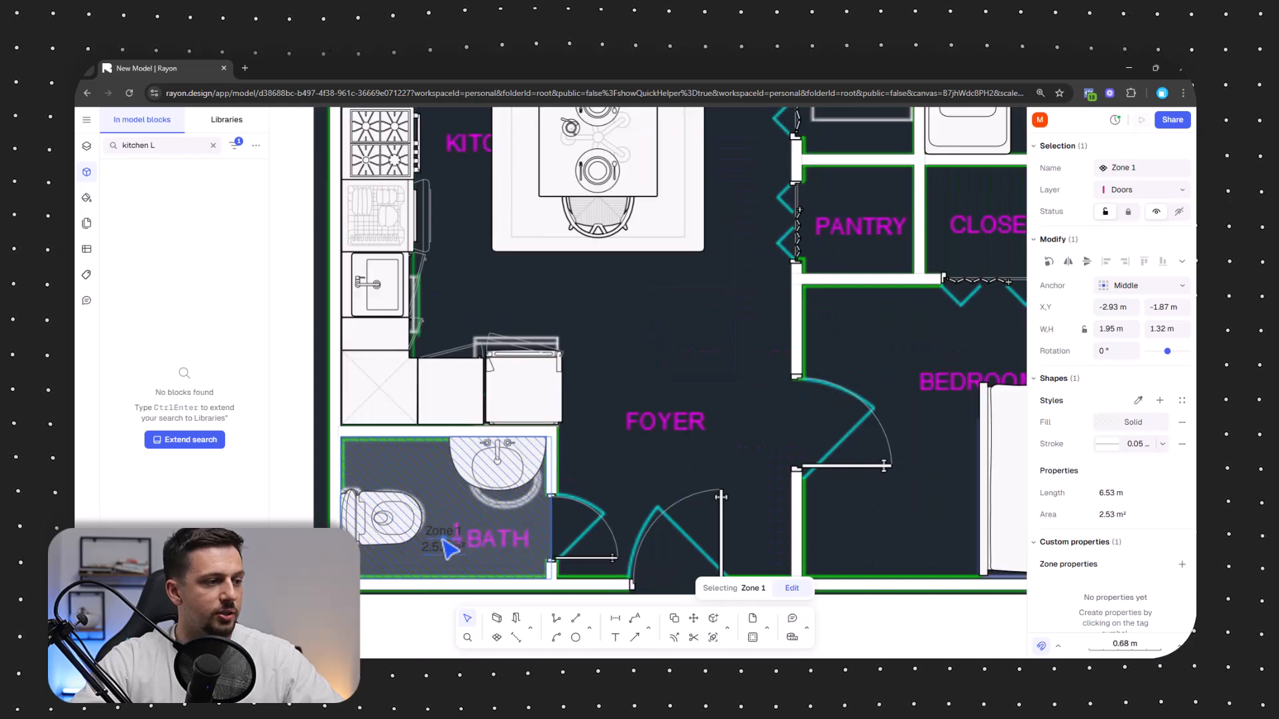
{"action": "left_click", "coordinate": [1126, 166]}
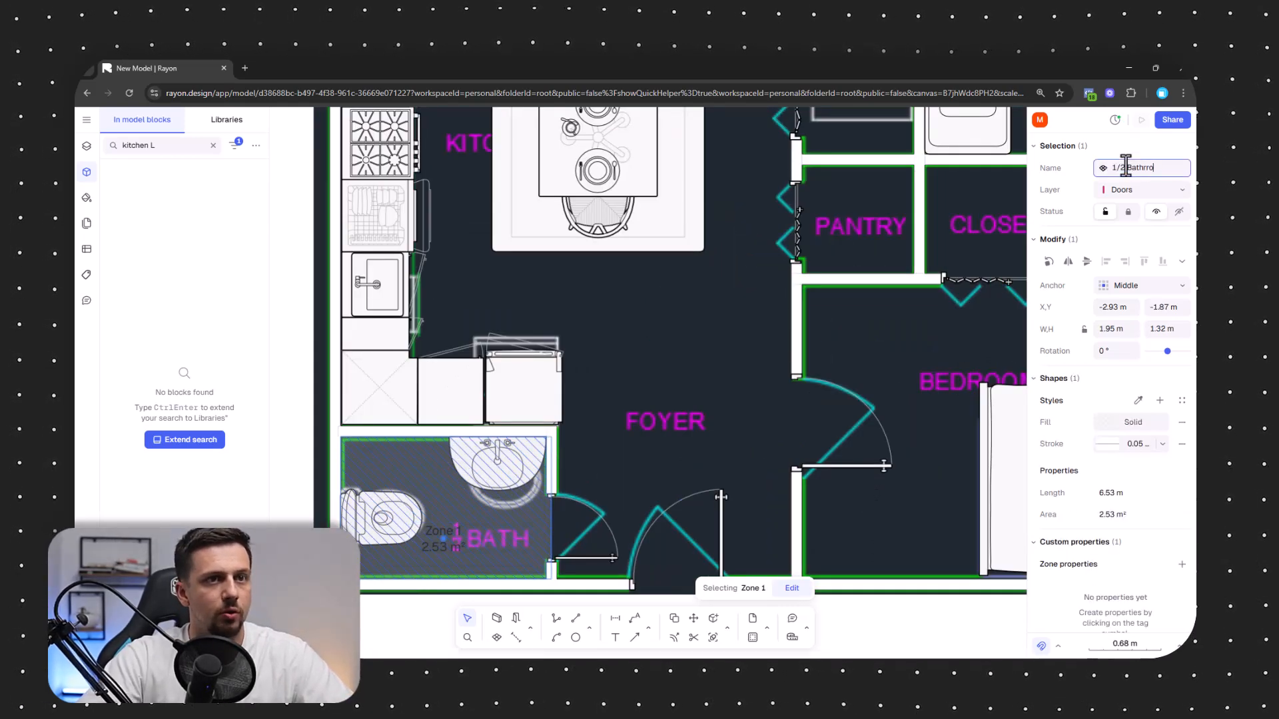
{"action": "left_click", "coordinate": [1142, 147]}
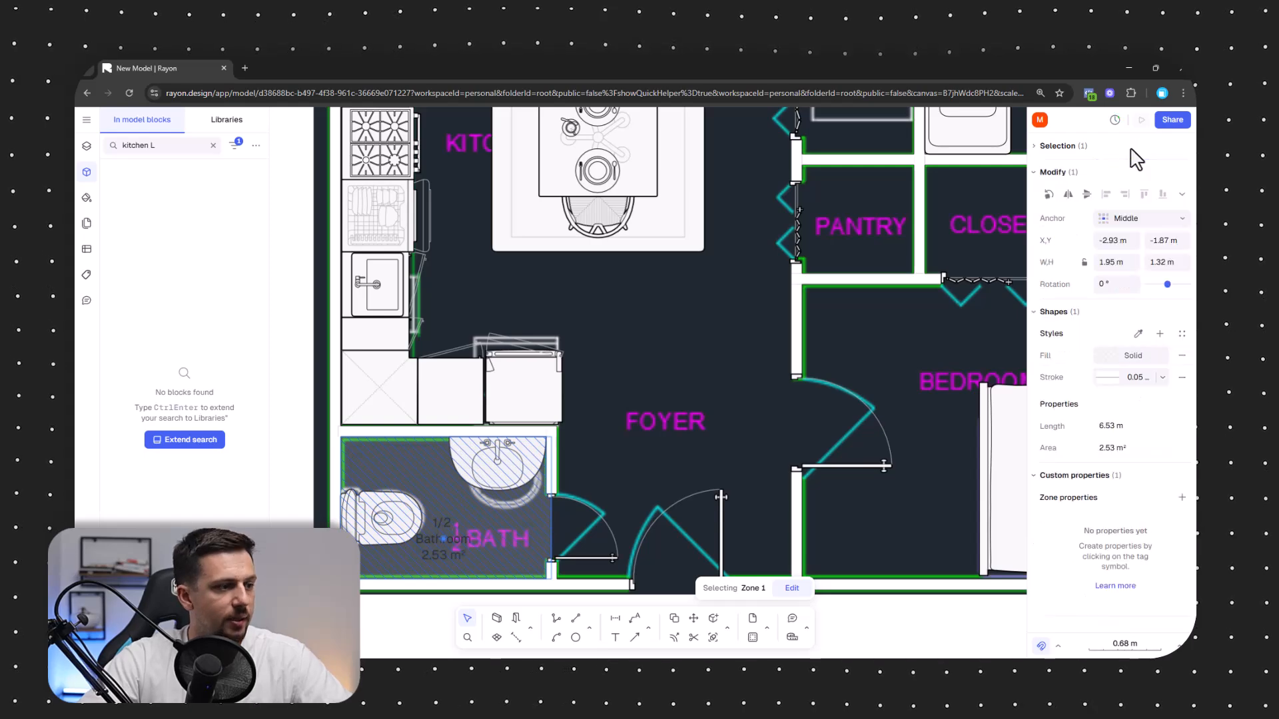
{"action": "left_click", "coordinate": [445, 543]}
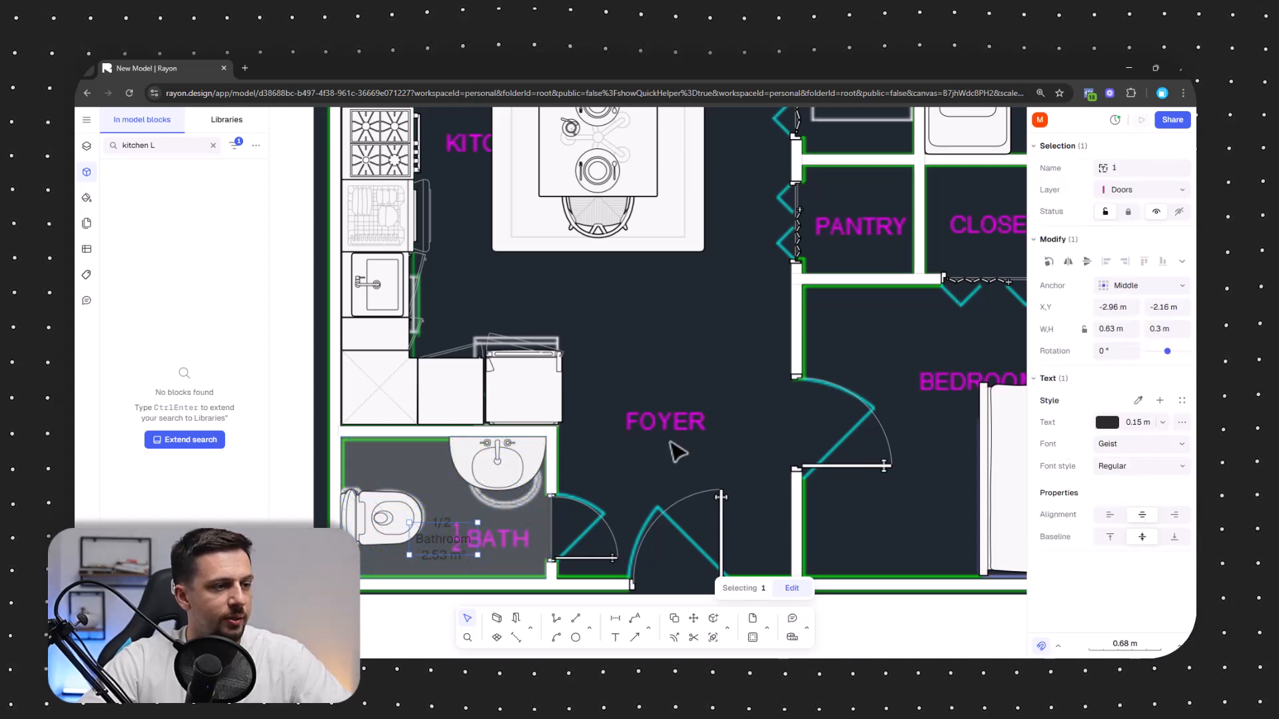
Create a second zone covering the open living room, kitchen and foyer area
{"action": "scroll", "coordinate": [561, 548], "scroll_direction": "down", "scroll_amount": 3}
{"action": "middle_click_drag", "start_coordinate": [580, 339], "coordinate": [545, 438]}
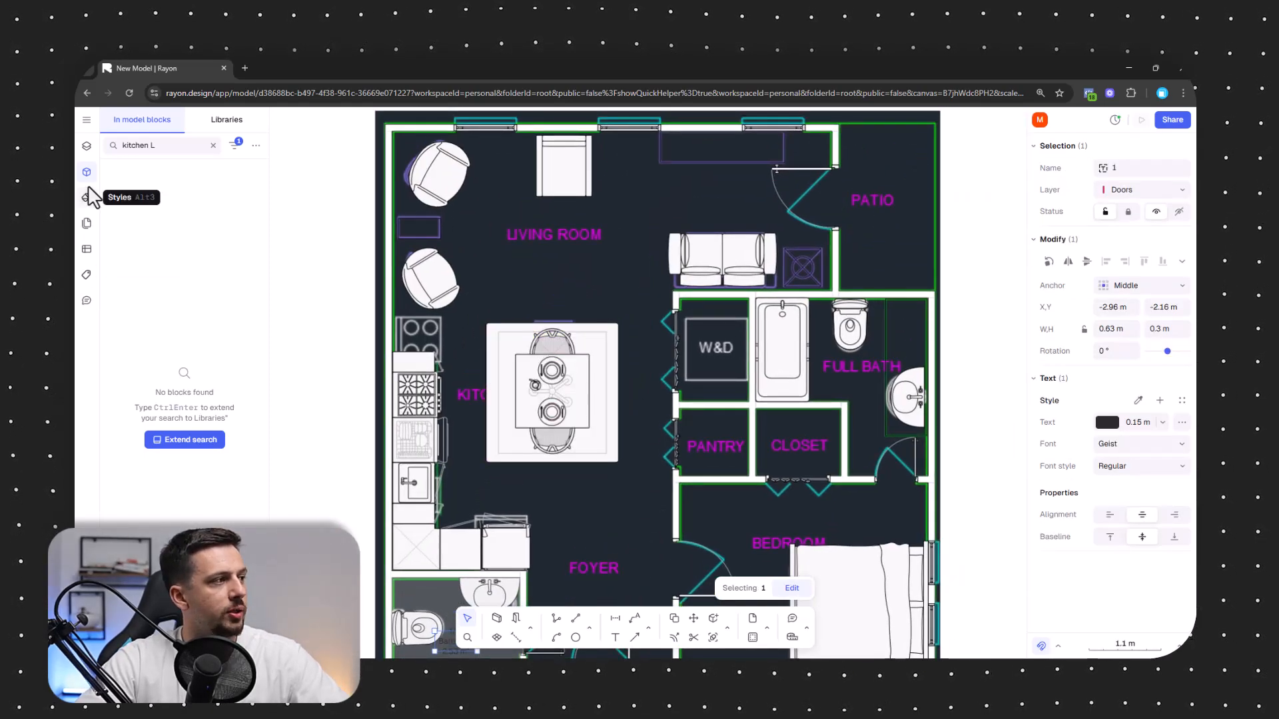
{"action": "left_click", "coordinate": [497, 636]}
{"action": "left_click", "coordinate": [540, 225]}
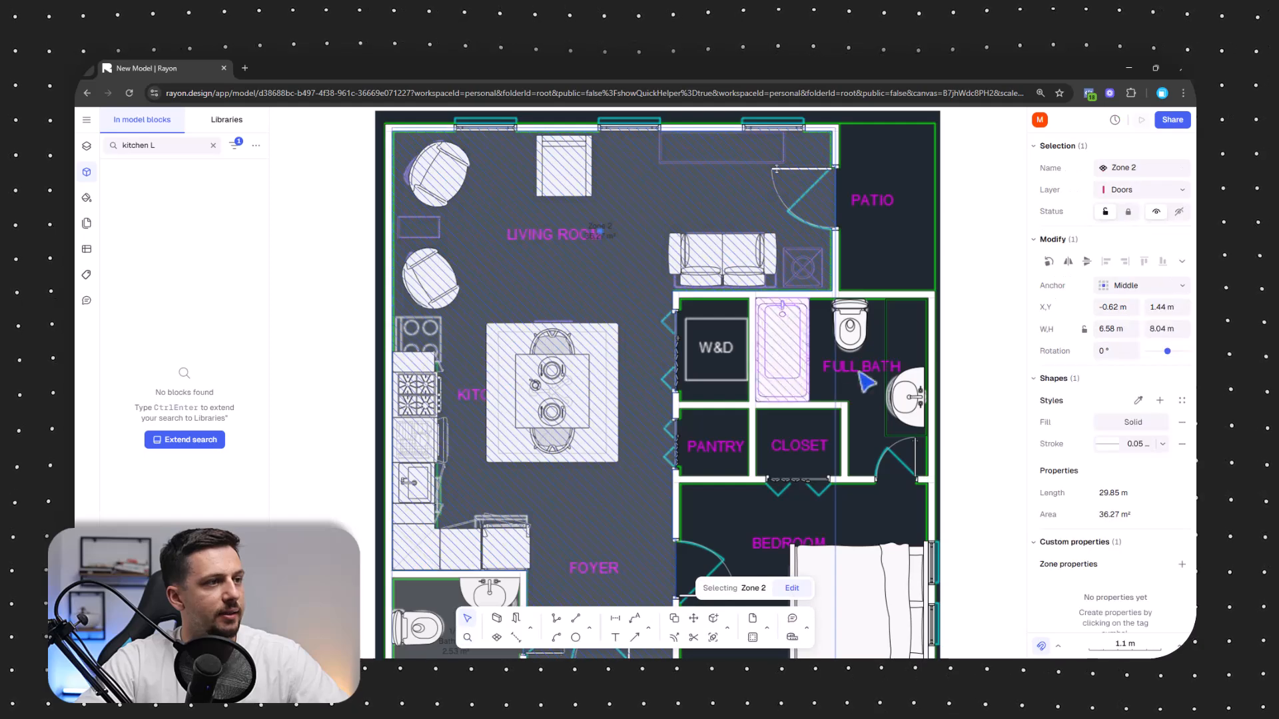
Name the open-plan area's zone "Living + Kitchen + Foyer"
{"action": "left_click", "coordinate": [605, 228]}
{"action": "left_click", "coordinate": [1119, 171]}
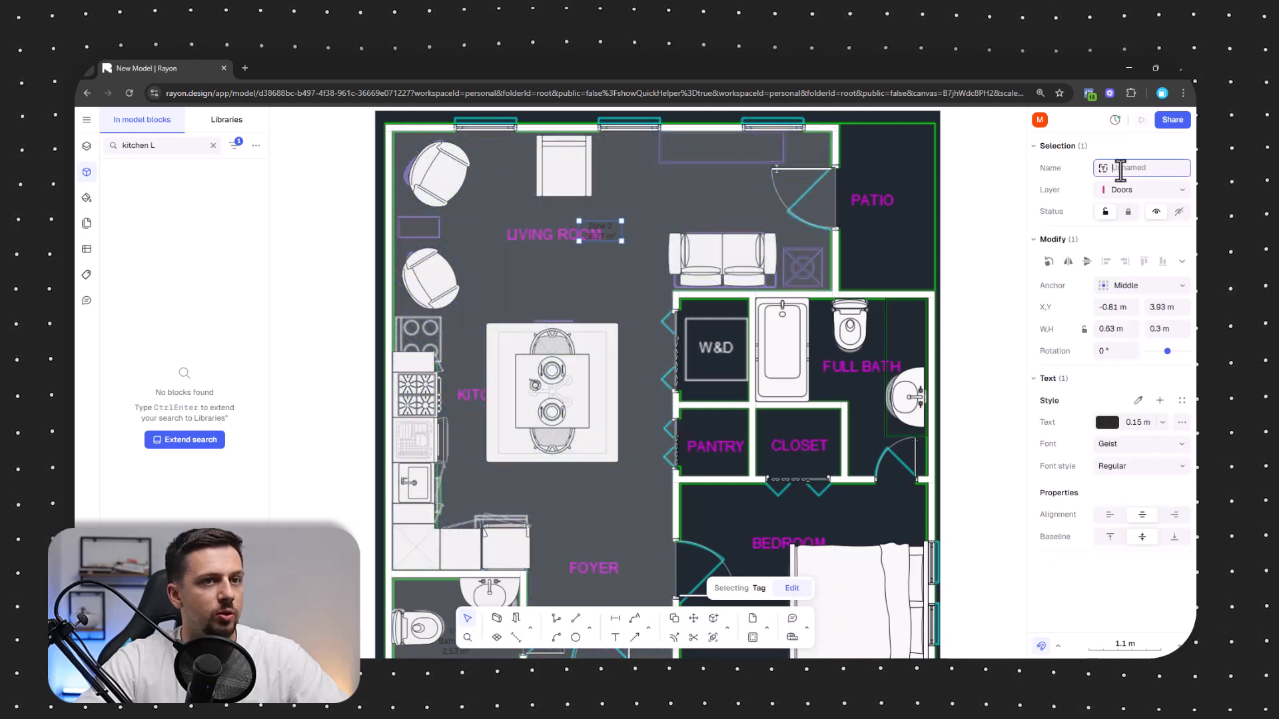
{"action": "left_click", "coordinate": [478, 192]}
{"action": "left_click", "coordinate": [1139, 171]}
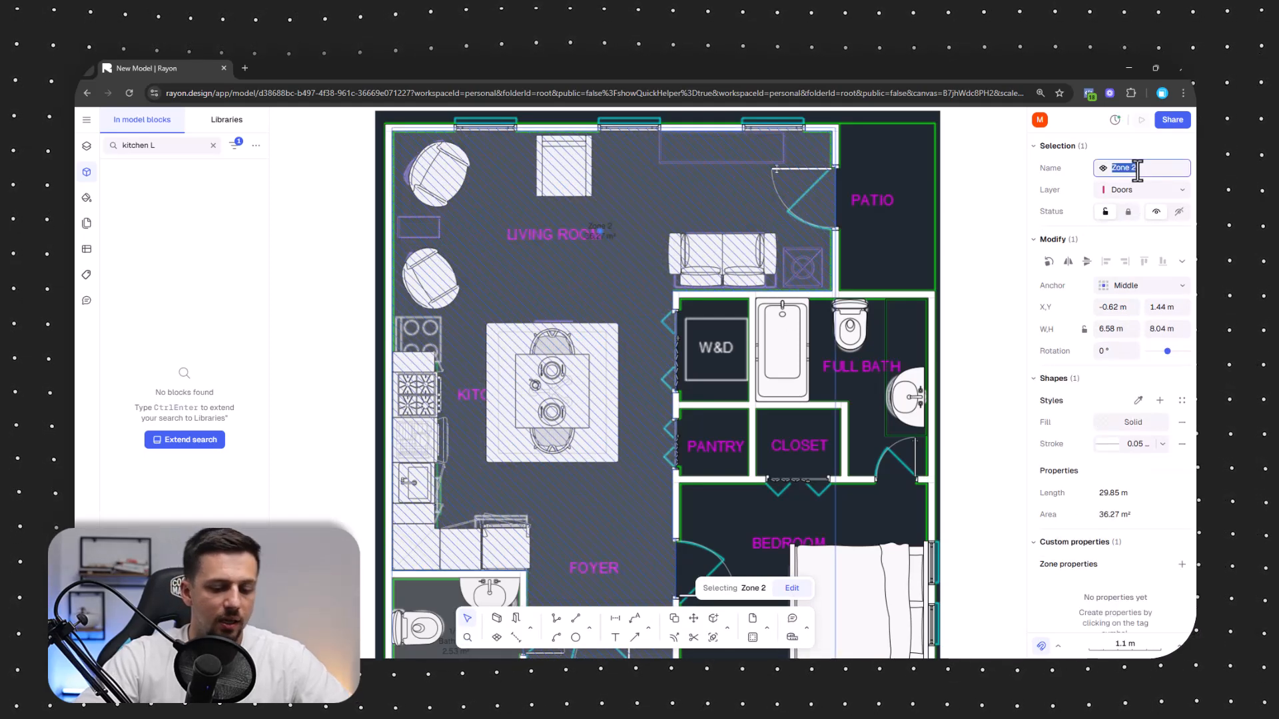
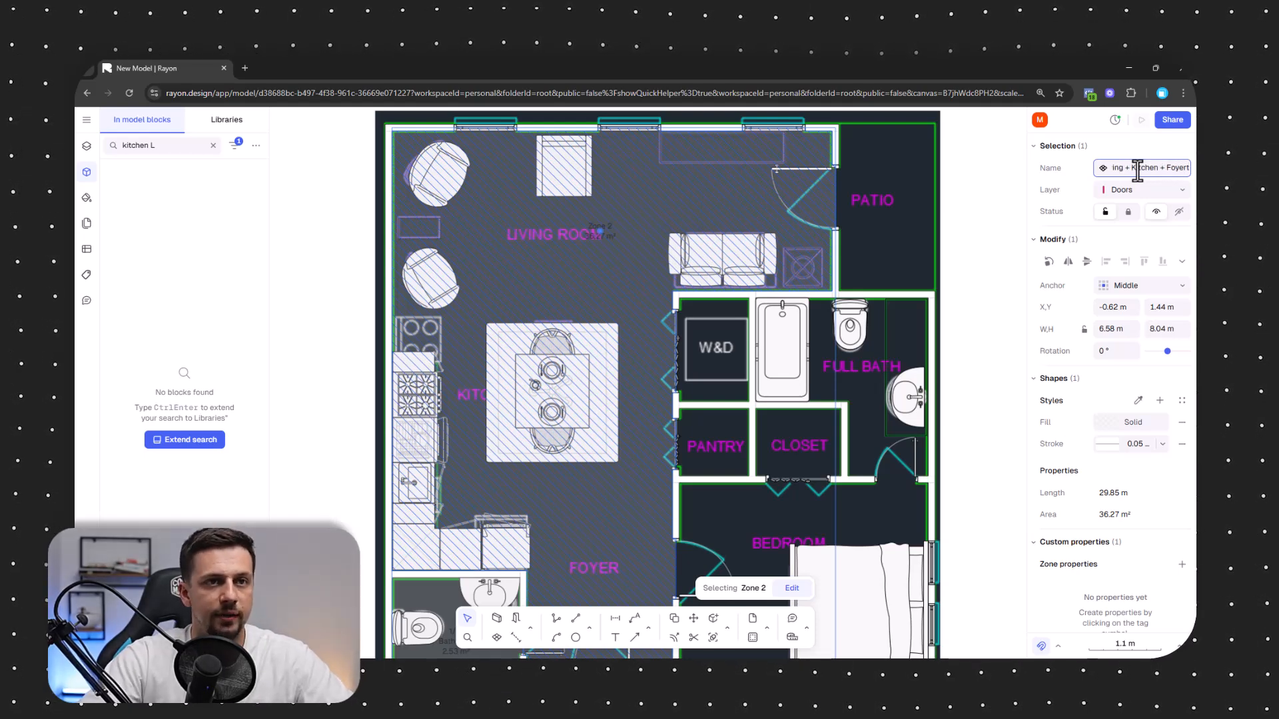
{"action": "scroll", "coordinate": [580, 322], "scroll_direction": "down", "scroll_amount": 3}
{"action": "left_click", "coordinate": [866, 319]}
{"action": "scroll", "coordinate": [710, 376], "scroll_direction": "up", "scroll_amount": 3}
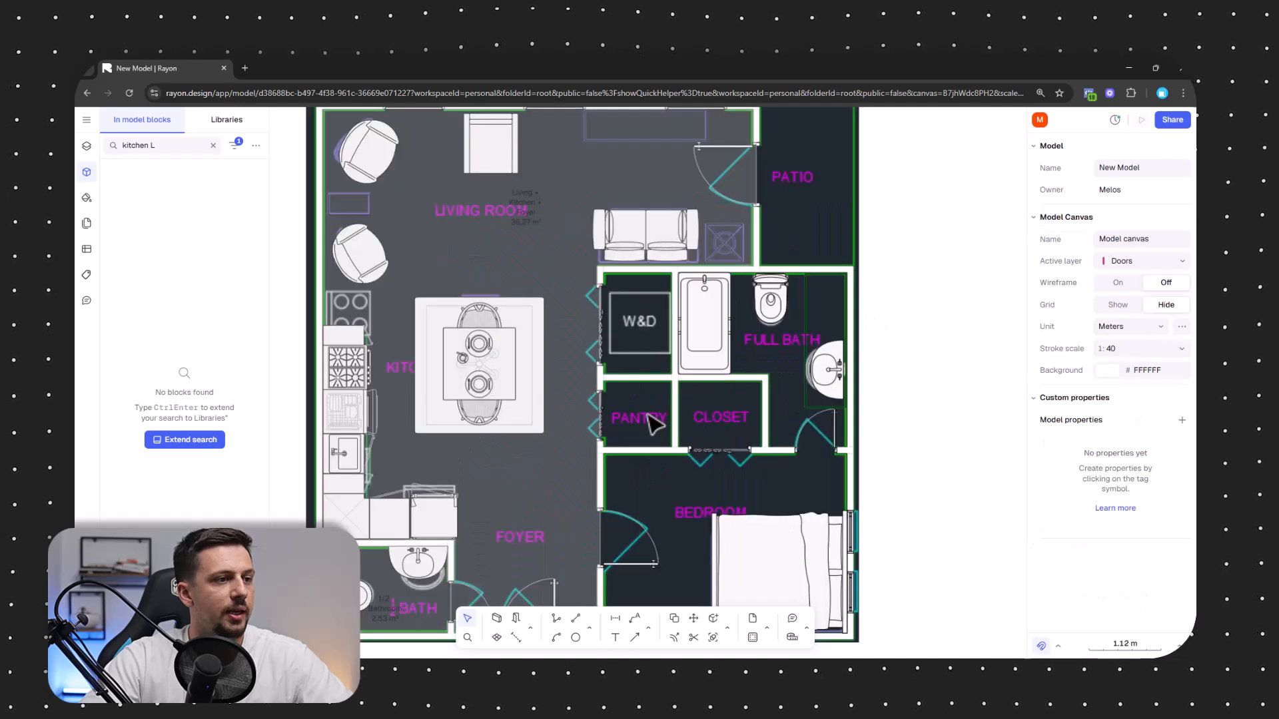
Create a zone in the pantry and name it "Pantry"
{"action": "left_click", "coordinate": [497, 638]}
{"action": "left_click", "coordinate": [641, 421]}
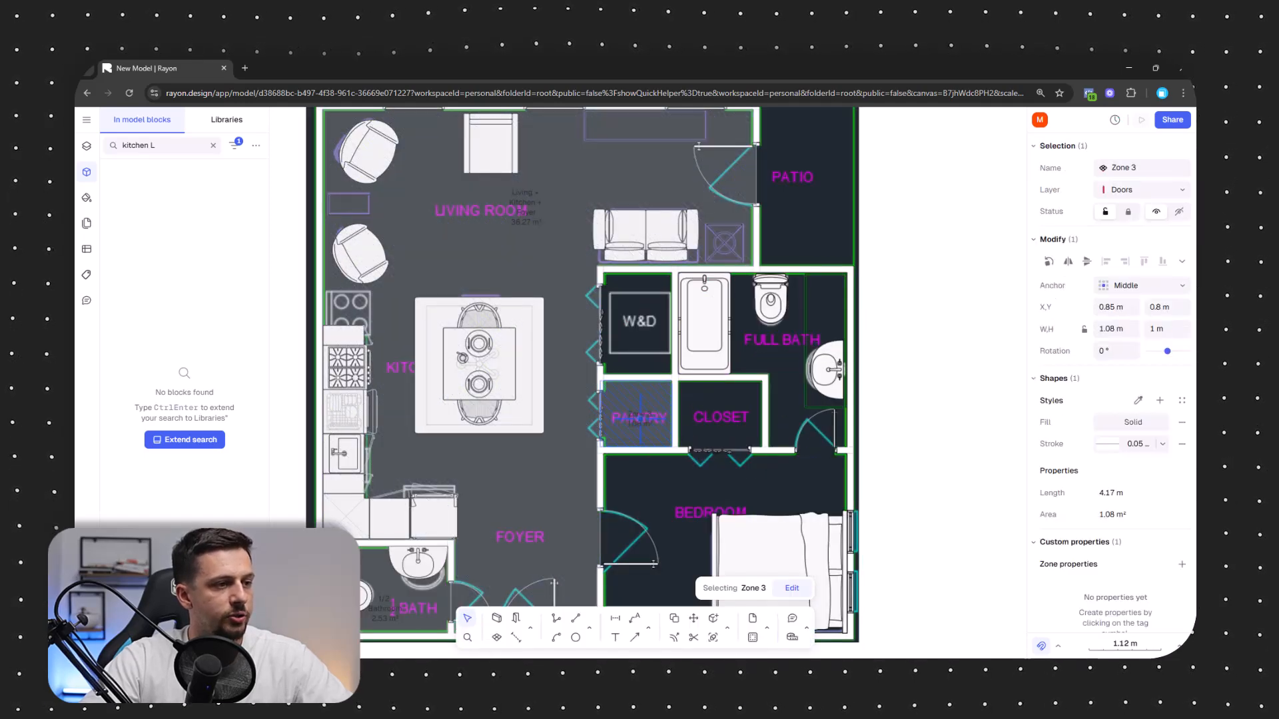
{"action": "left_click", "coordinate": [1120, 168]}
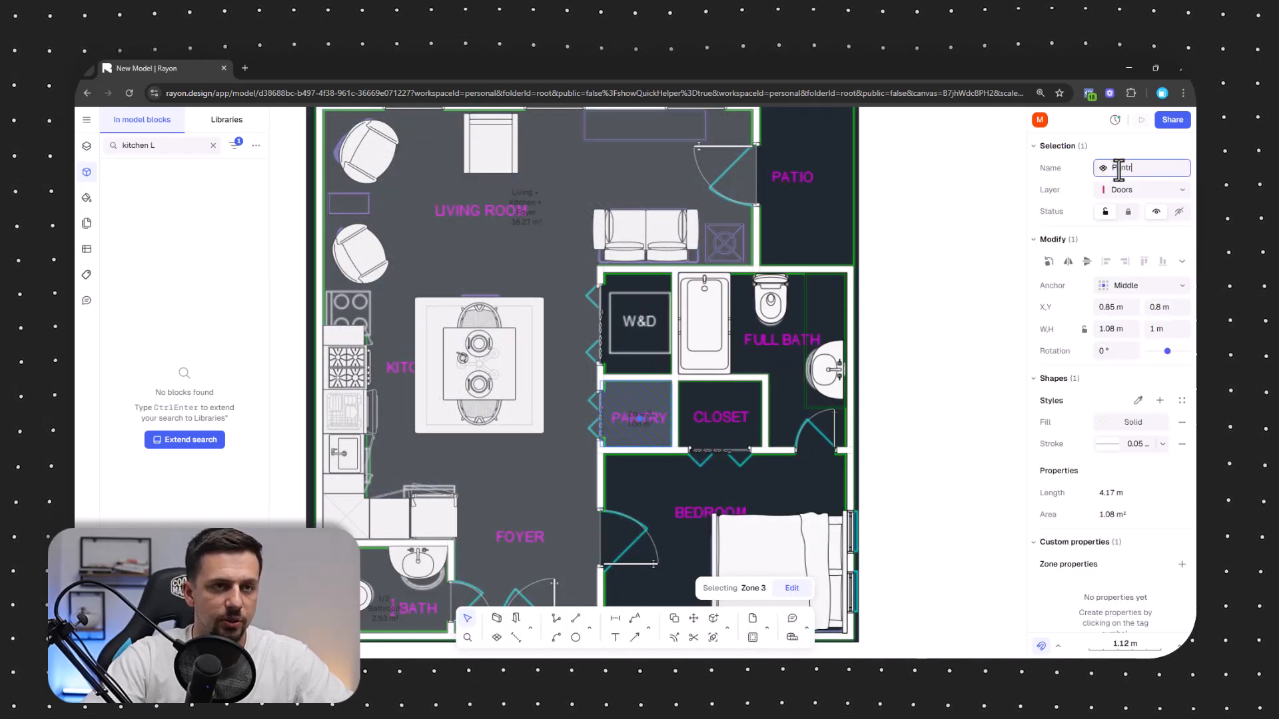
{"action": "left_click", "coordinate": [891, 385]}
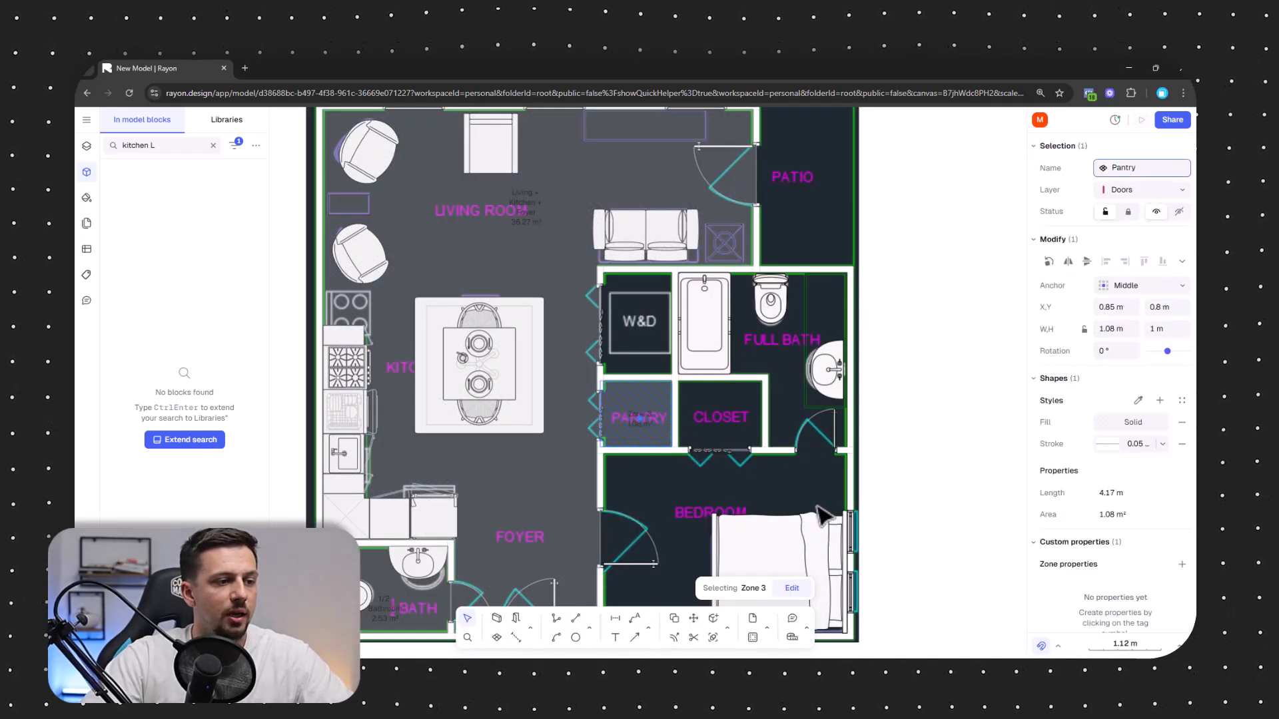
Create a zone in the closet and name it "Closet"
{"action": "left_click", "coordinate": [496, 638]}
{"action": "left_click", "coordinate": [700, 403]}
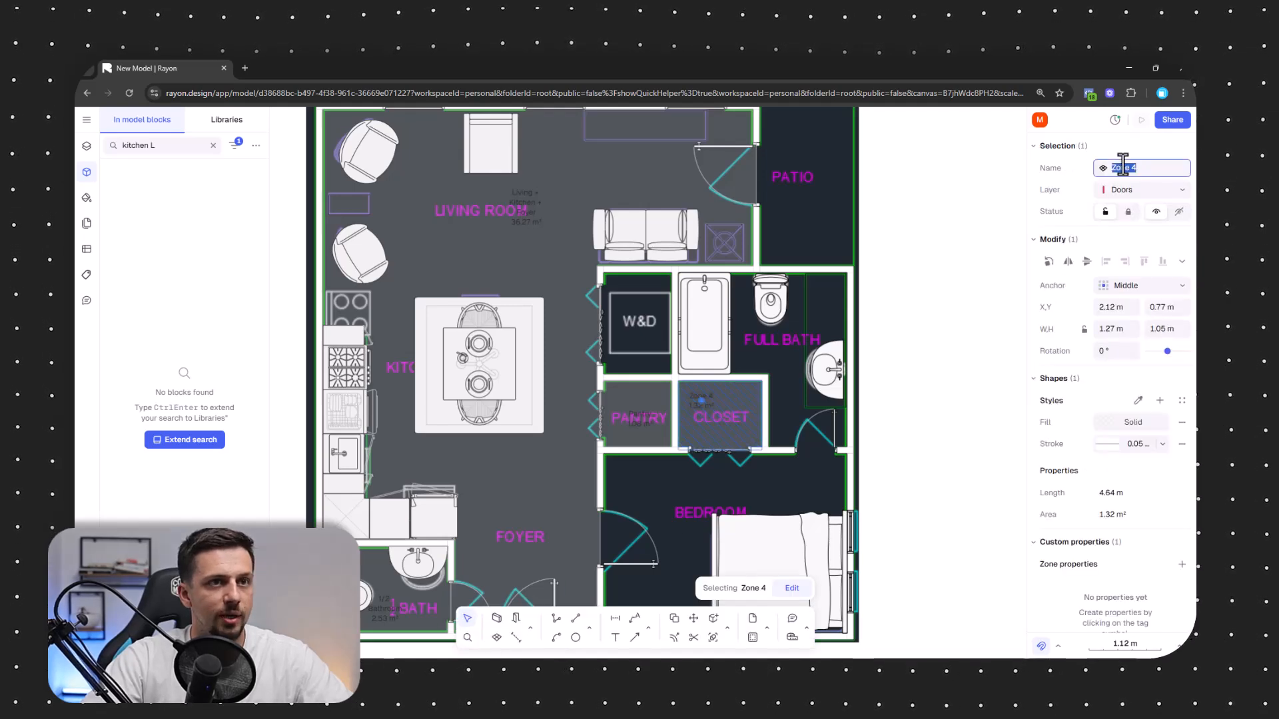
{"action": "left_click", "coordinate": [885, 417]}
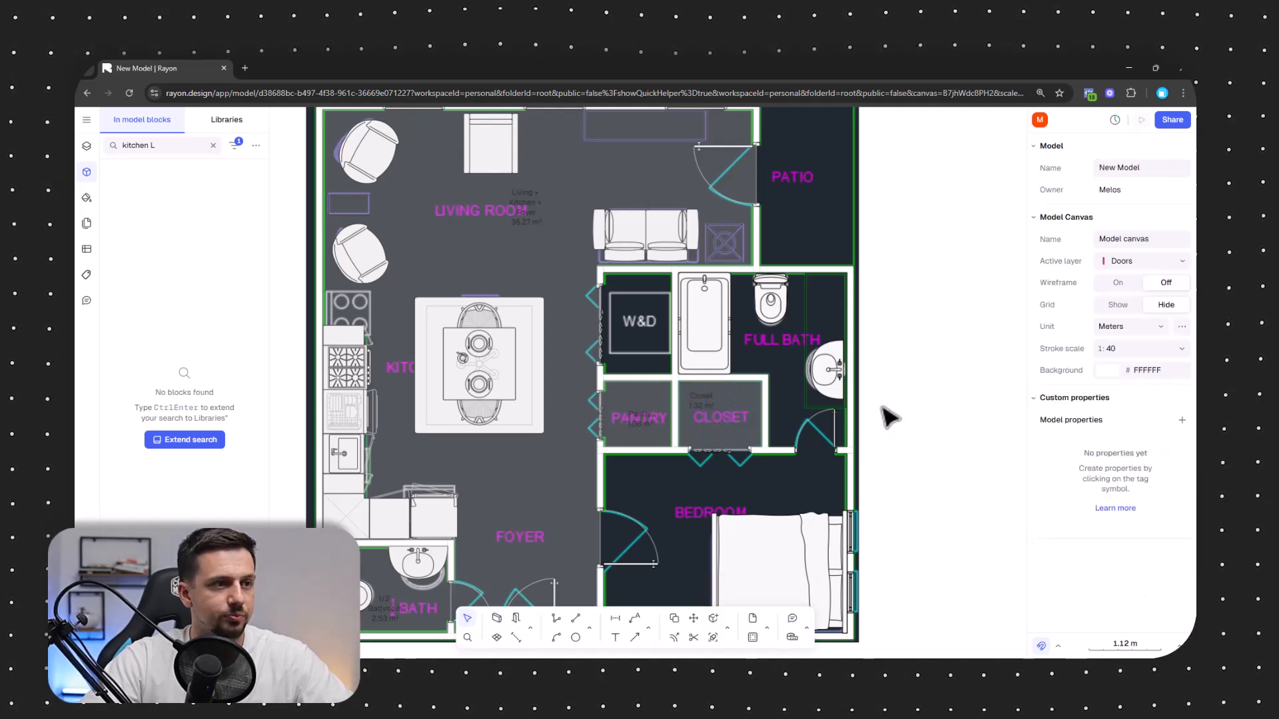
Create a zone in the full bath and name it "Bathroom"
{"action": "left_click", "coordinate": [496, 638]}
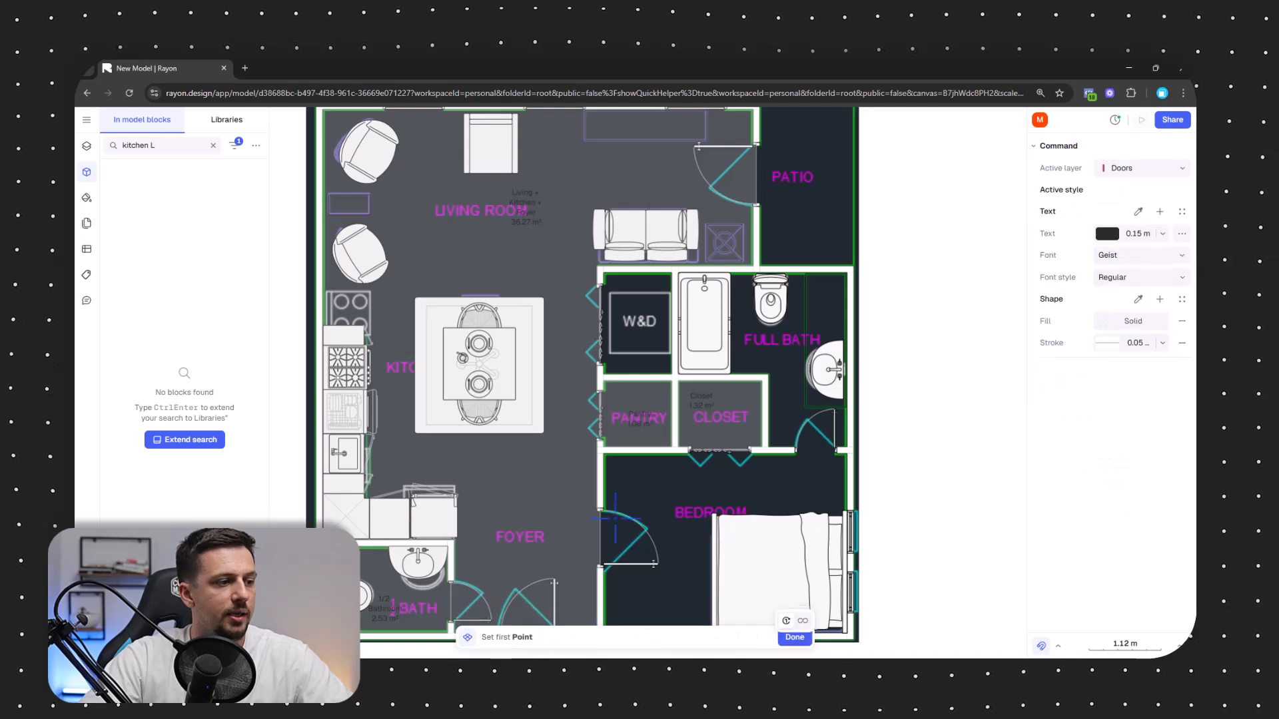
{"action": "left_click", "coordinate": [771, 345]}
{"action": "left_click", "coordinate": [1123, 168]}
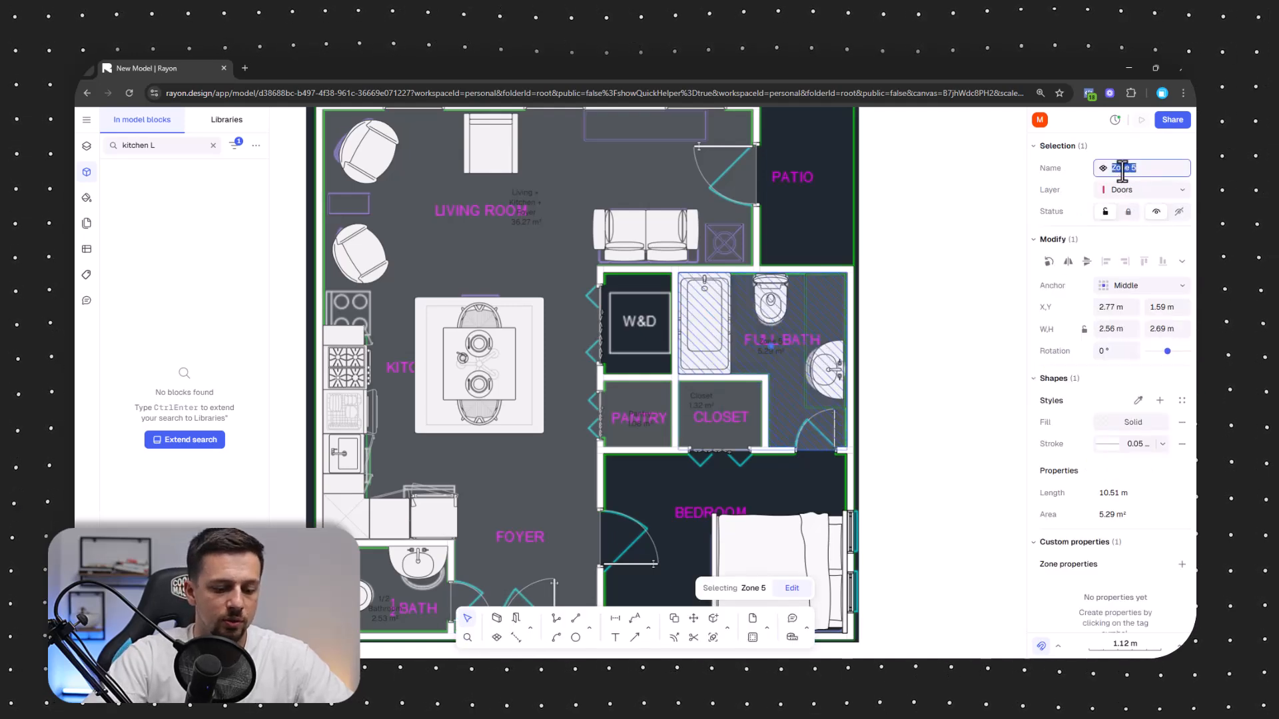
{"action": "left_click", "coordinate": [928, 443]}
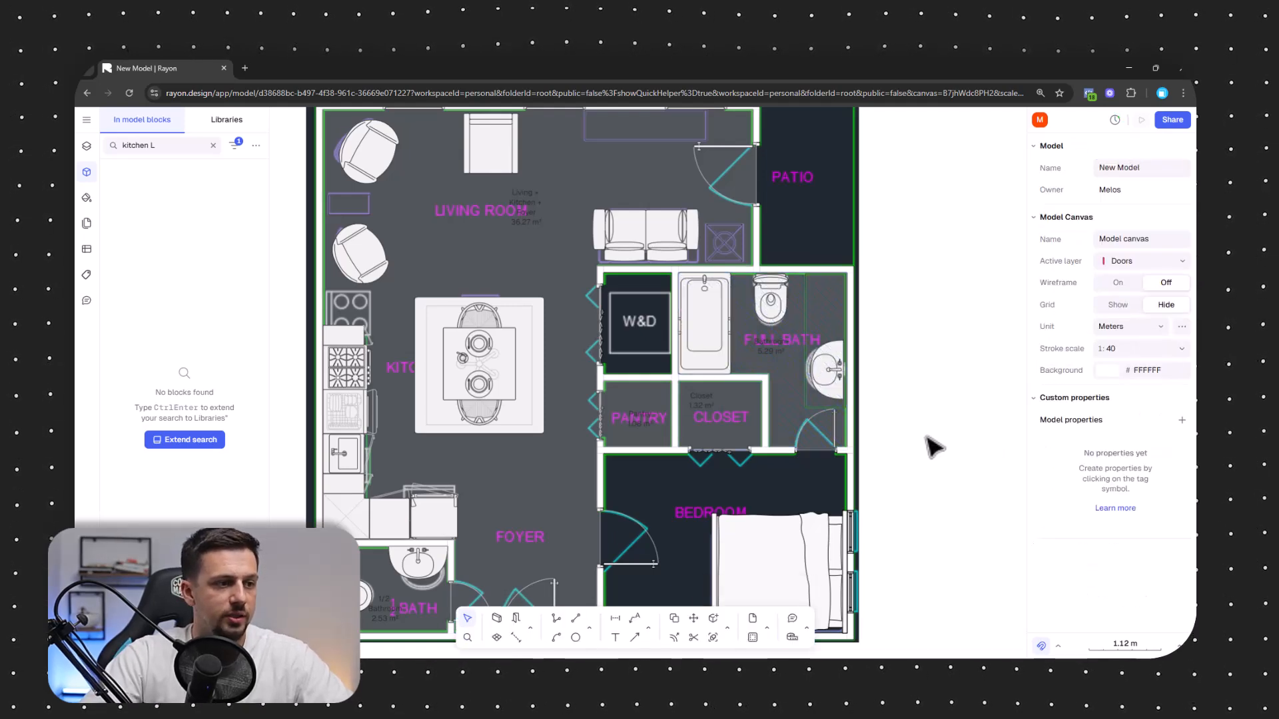
Create a zone in the bedroom and name it "Bedroom"
{"action": "scroll", "coordinate": [722, 545], "scroll_direction": "down", "scroll_amount": 1}
{"action": "left_click", "coordinate": [496, 638]}
{"action": "left_click", "coordinate": [786, 426]}
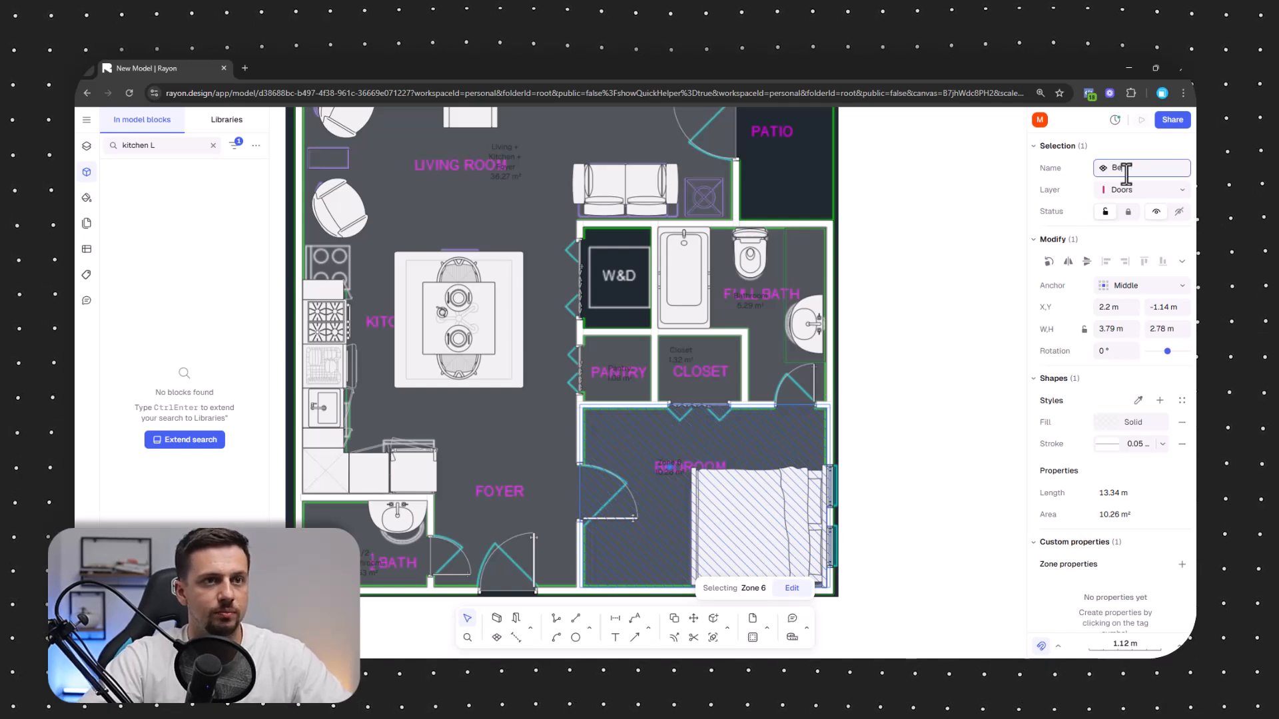
{"action": "left_click", "coordinate": [931, 169]}
Create a zone in the washer and dryer room and name it "W & D"
{"action": "middle_click_drag", "start_coordinate": [635, 388], "coordinate": [626, 519]}
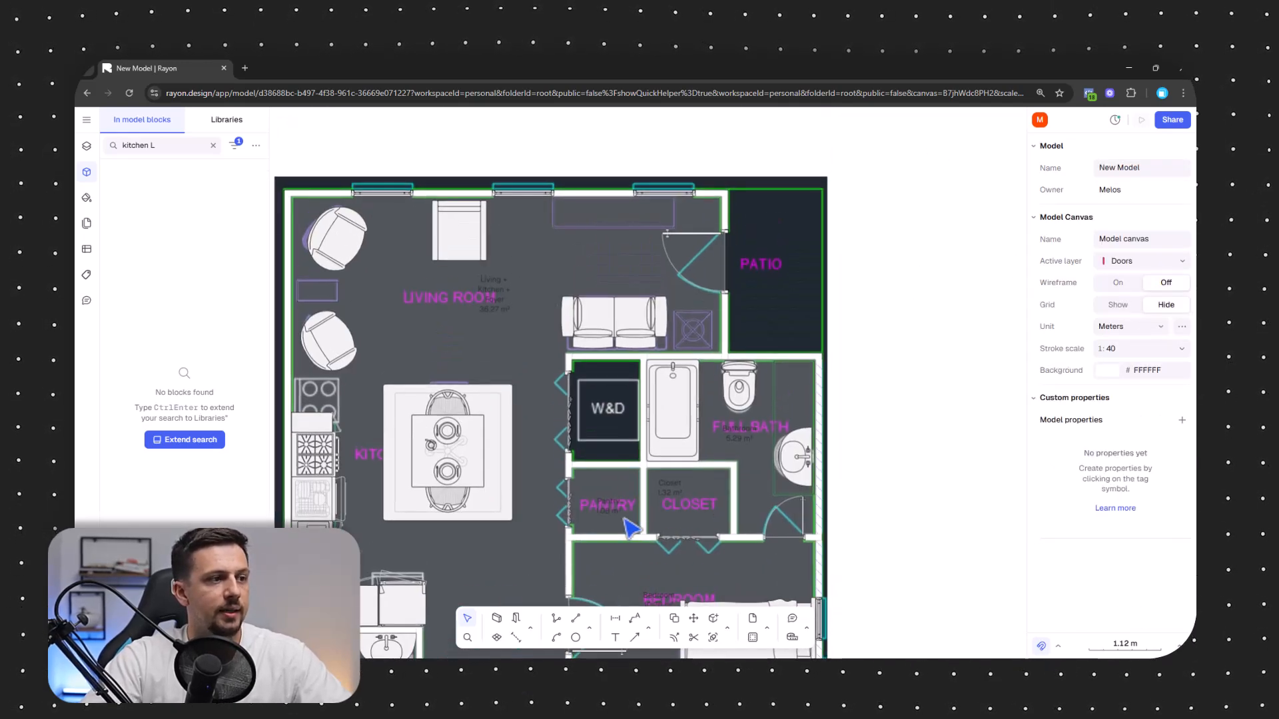
{"action": "middle_click_drag", "start_coordinate": [584, 423], "coordinate": [658, 365]}
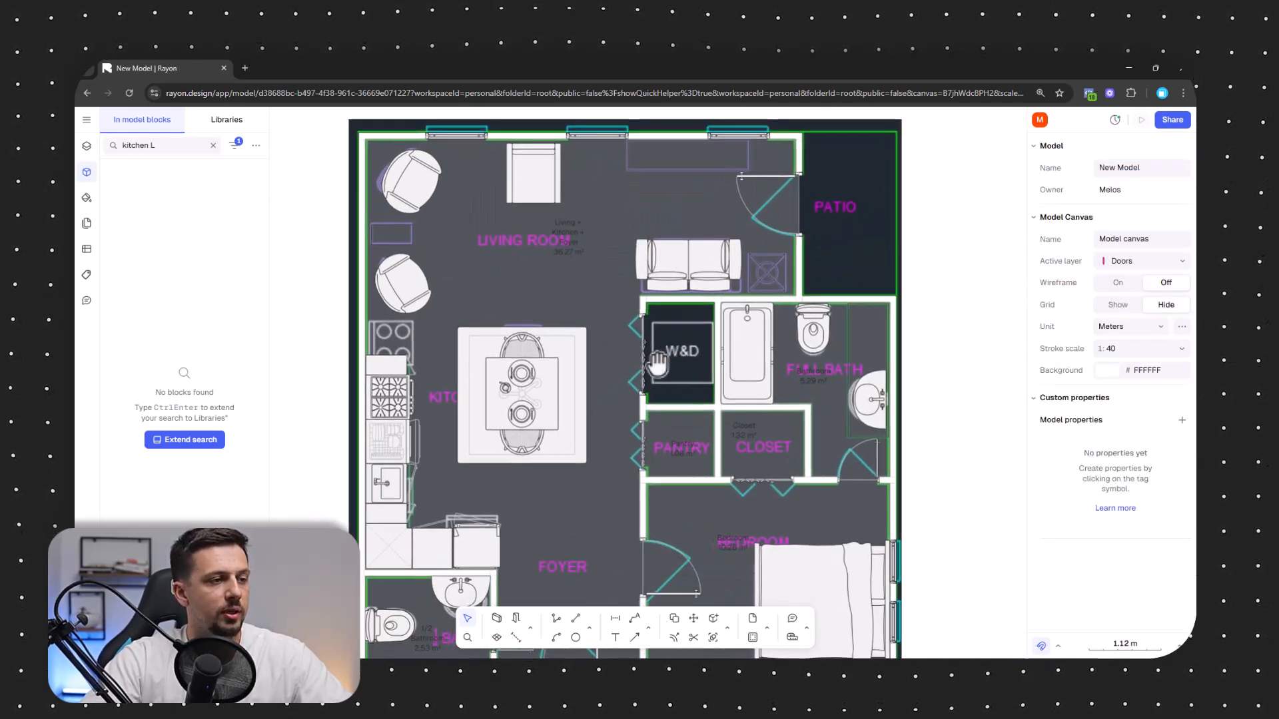
{"action": "left_click", "coordinate": [498, 639]}
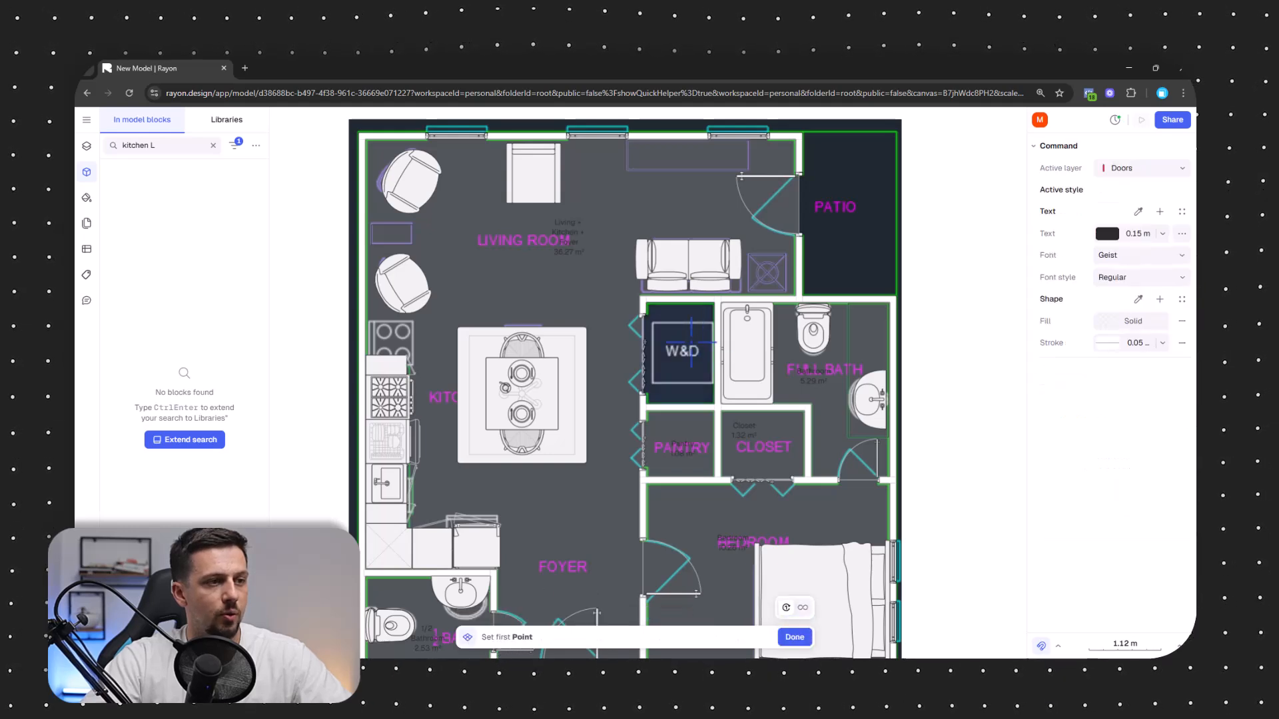
{"action": "left_click", "coordinate": [706, 340]}
{"action": "left_click", "coordinate": [1115, 168]}
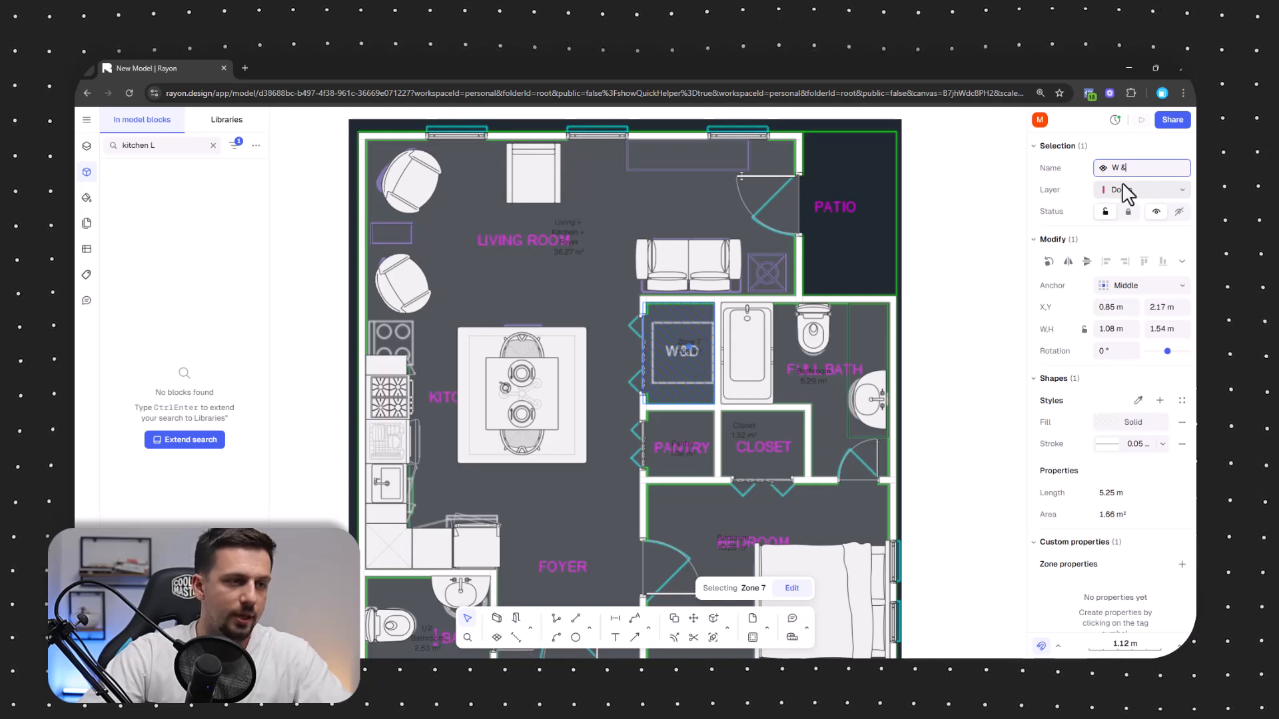
{"action": "type", "text": "W & D"}
{"action": "left_click", "coordinate": [943, 426]}
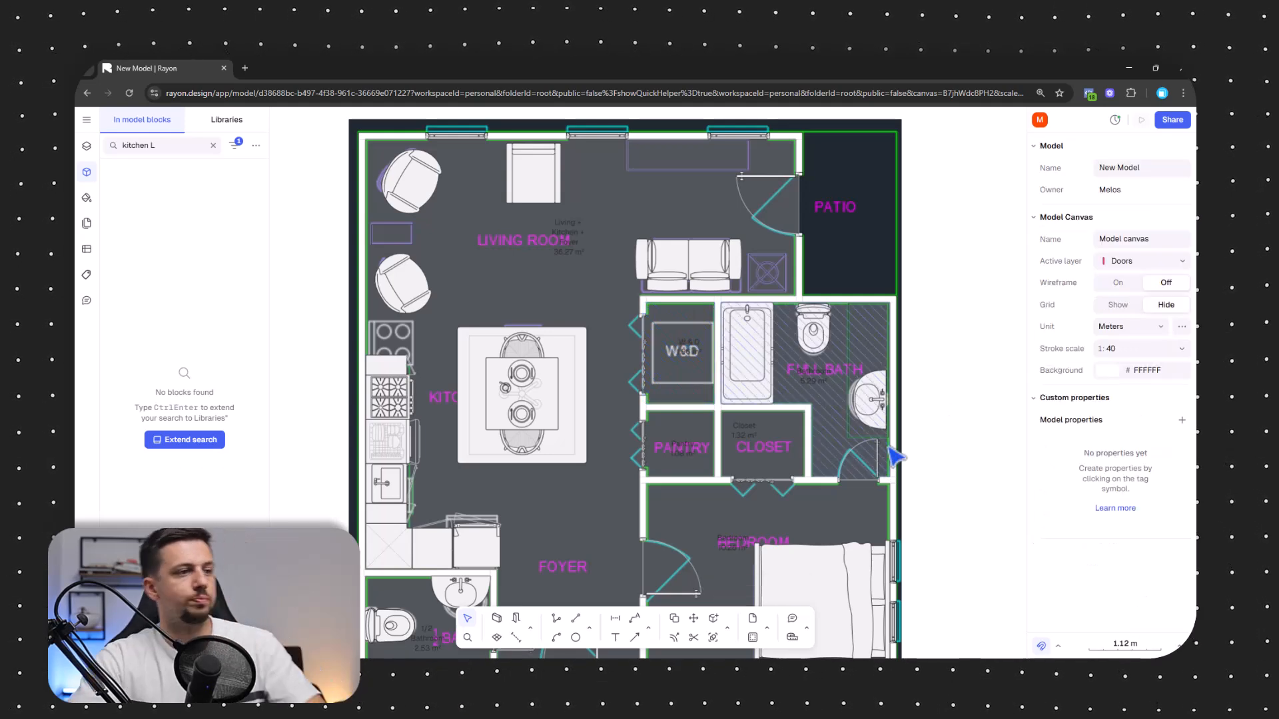
Draw a rectangle about 1.43 m wide and 2.52 m high around the patio area
{"action": "scroll", "coordinate": [838, 310], "scroll_direction": "down", "scroll_amount": 3}
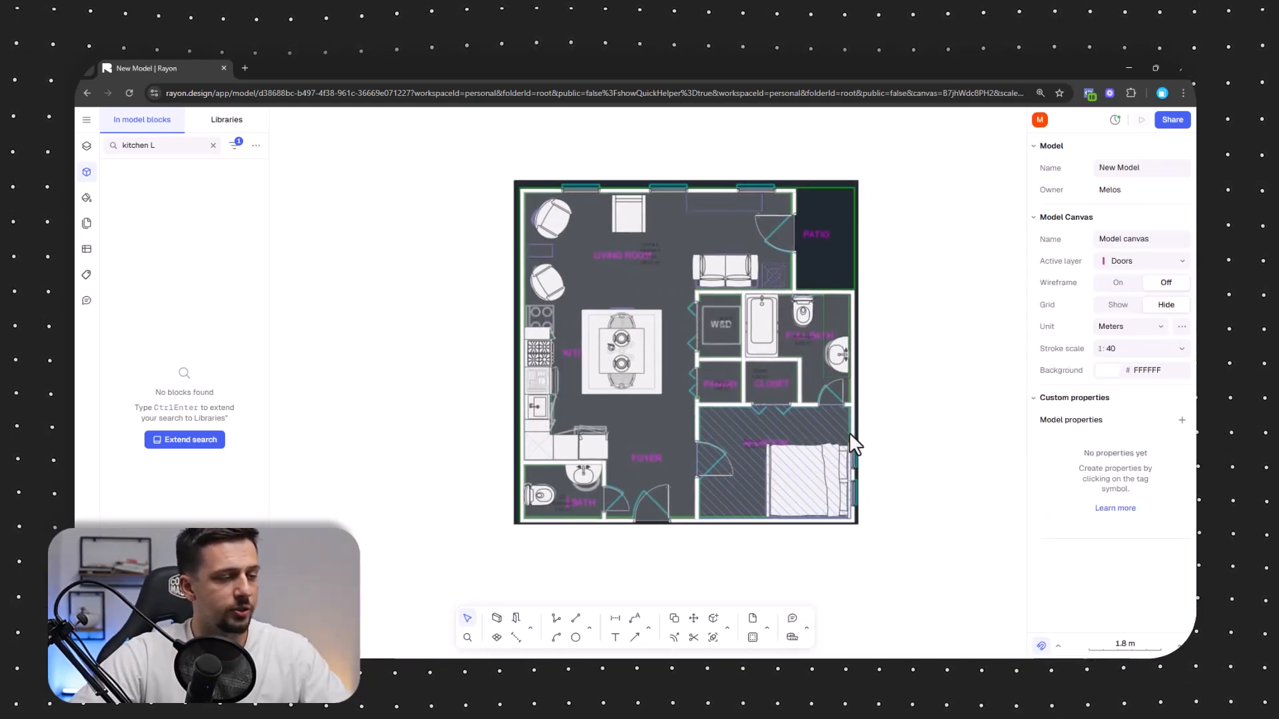
{"action": "scroll", "coordinate": [841, 210], "scroll_direction": "up", "scroll_amount": 5}
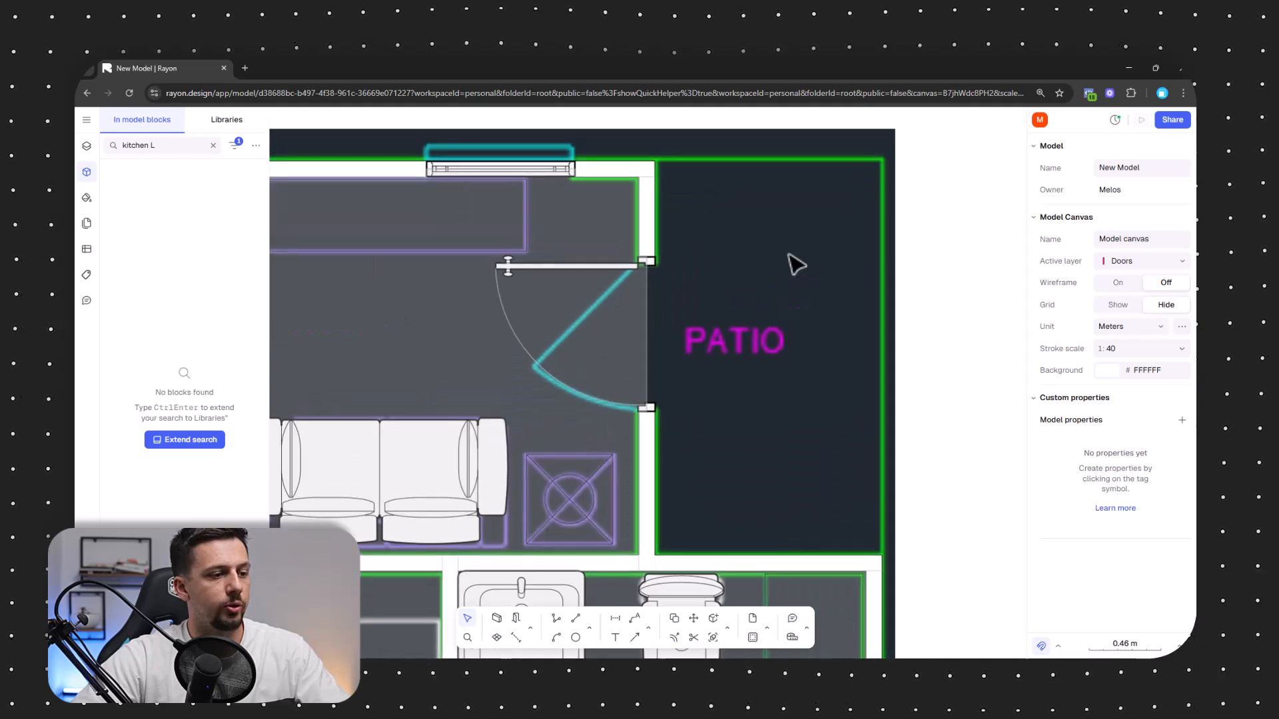
{"action": "scroll", "coordinate": [791, 260], "scroll_direction": "down", "scroll_amount": 1}
{"action": "type", "text": "re"}
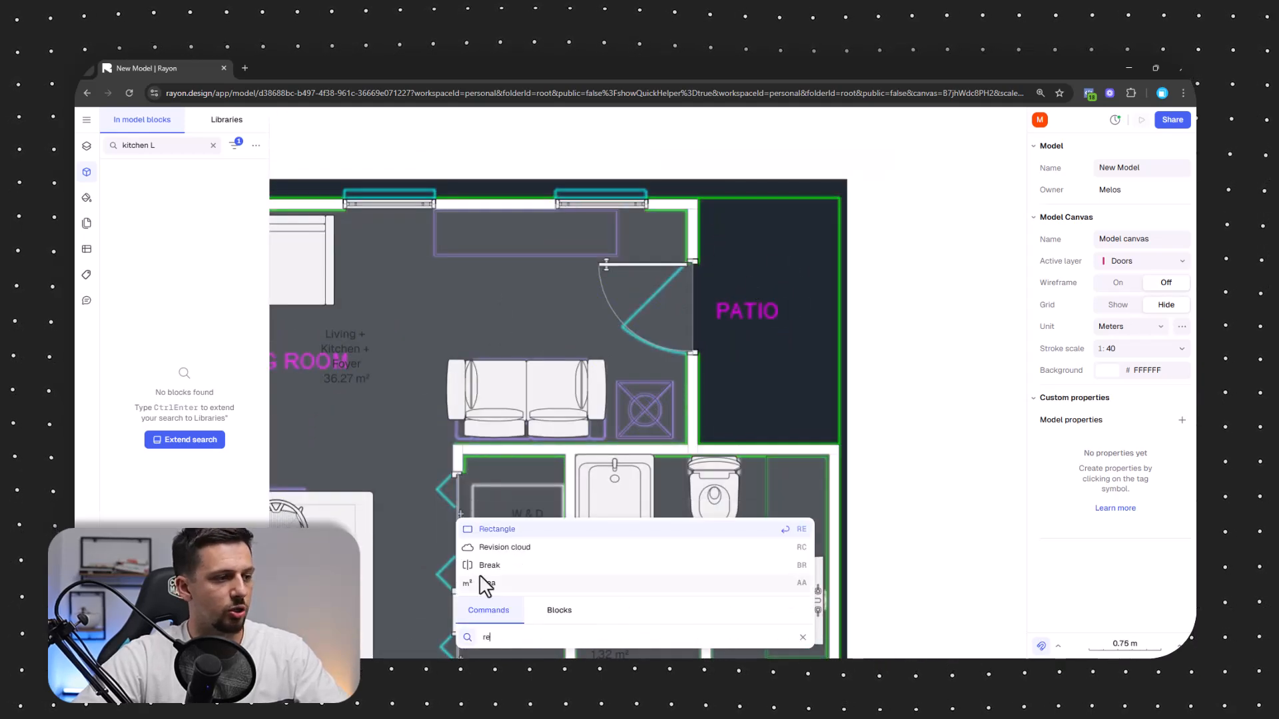
{"action": "key", "text": "Return"}
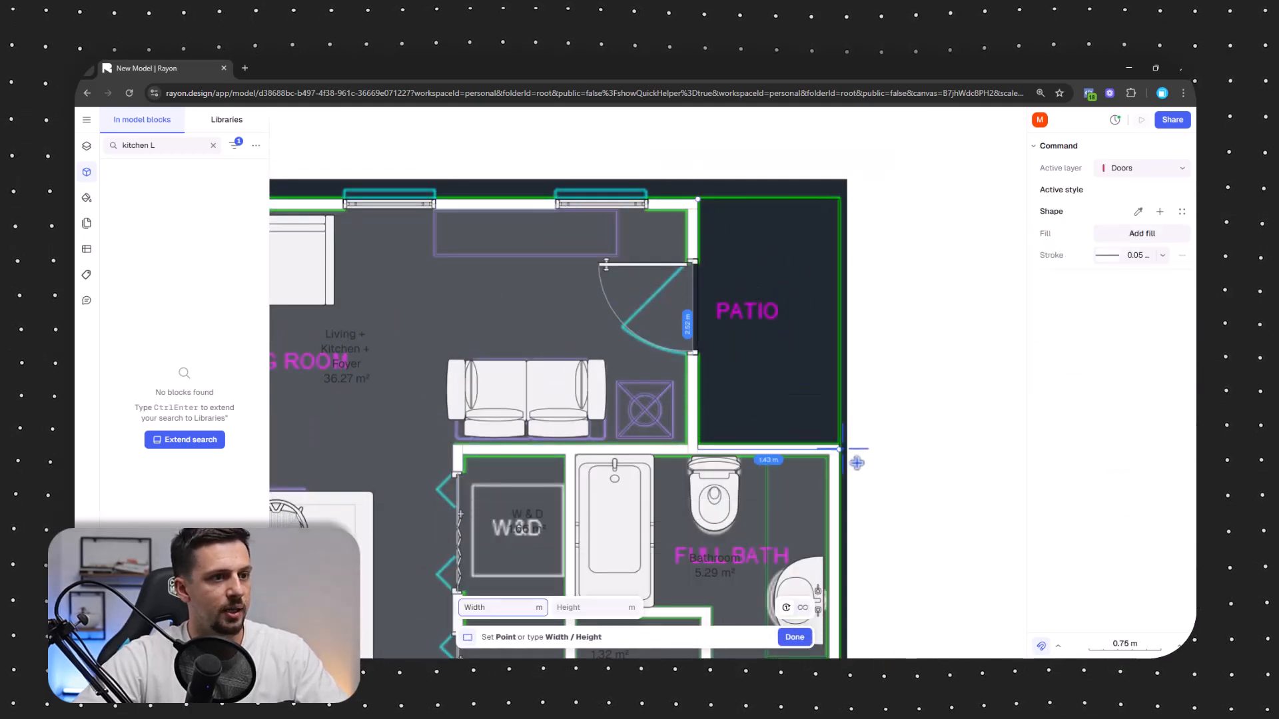
{"action": "left_click", "coordinate": [855, 459]}
Trace a zone about 1.43 m by 2.47 m over the patio's four corners and name it "Patio"
{"action": "left_click", "coordinate": [497, 640]}
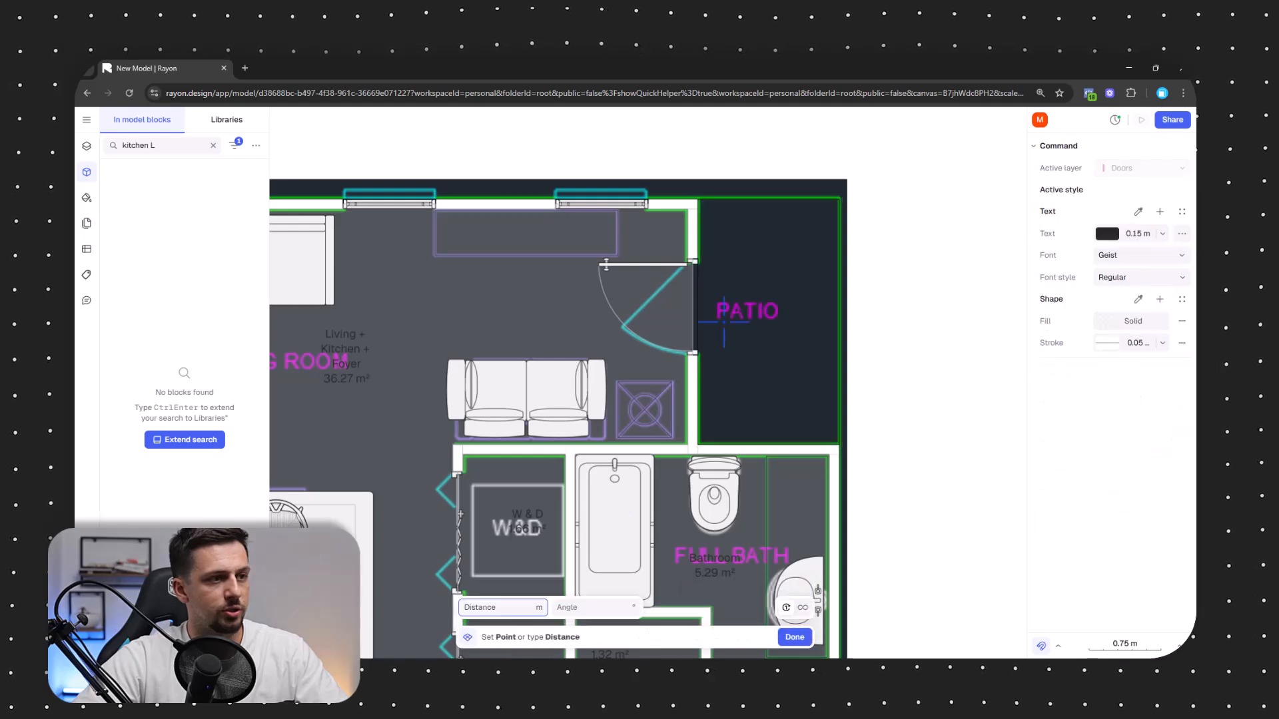
{"action": "left_click", "coordinate": [722, 324]}
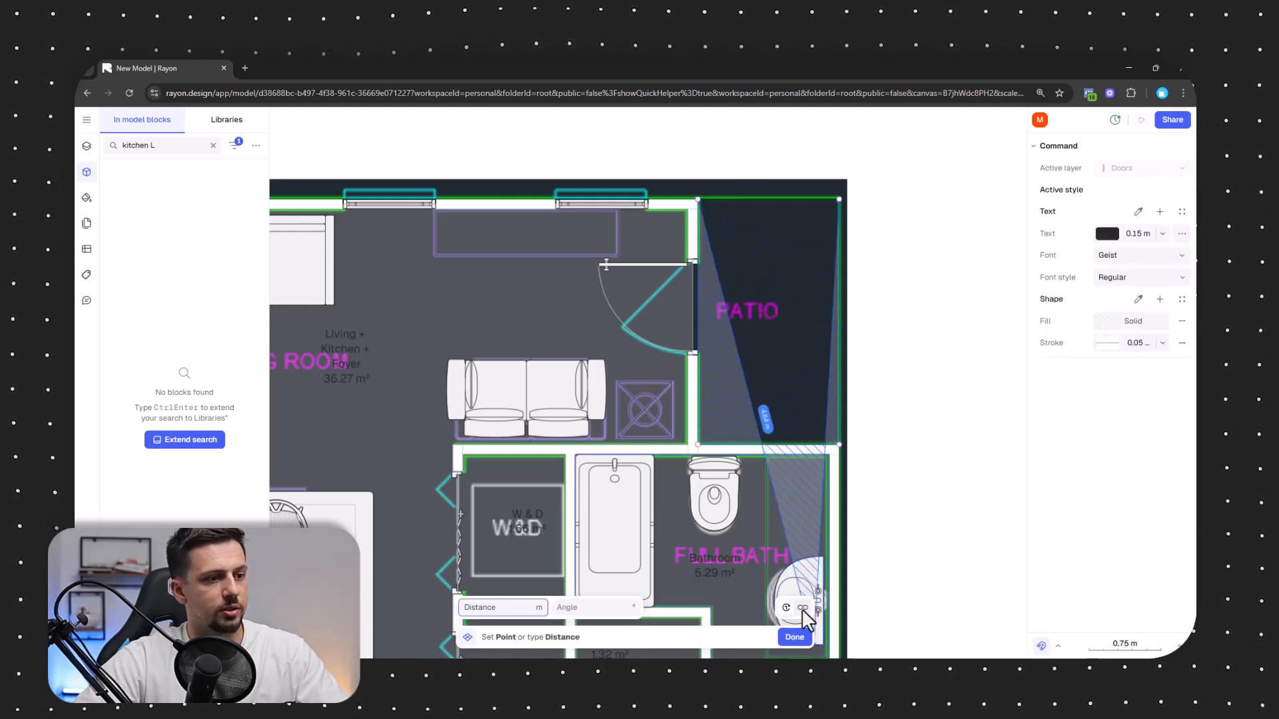
{"action": "key", "text": "Return"}
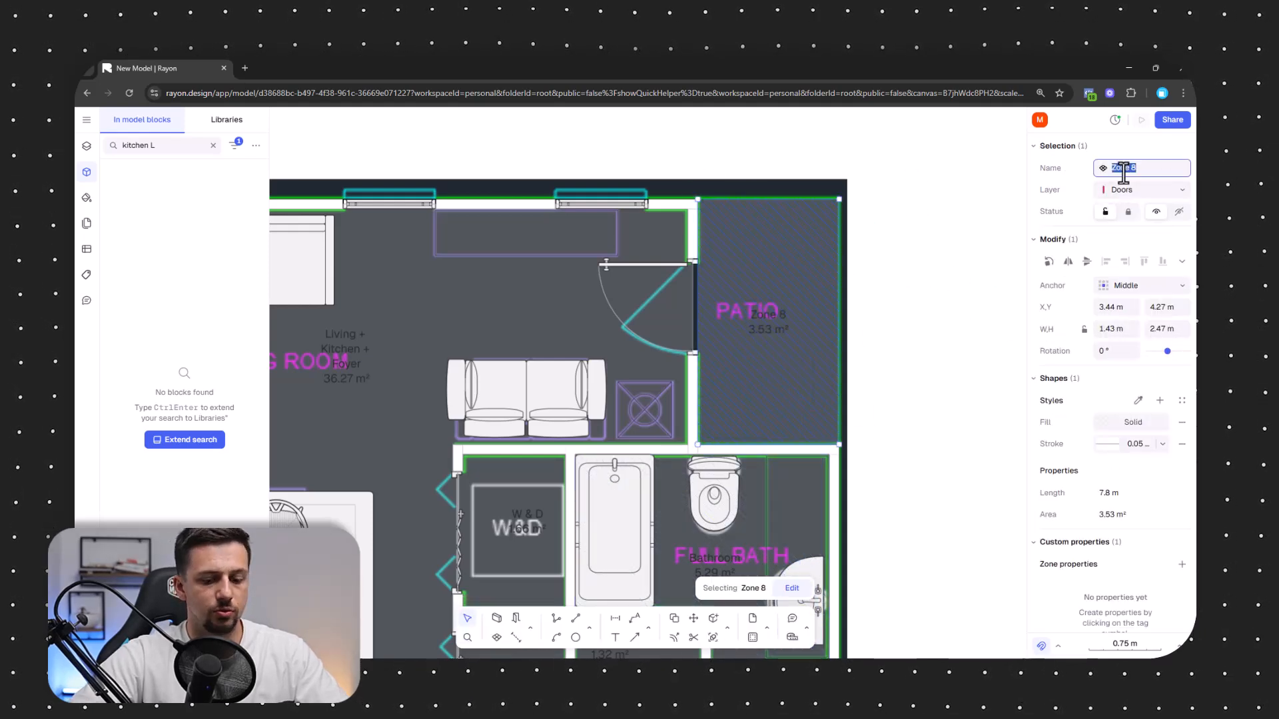
{"action": "left_click", "coordinate": [894, 345]}
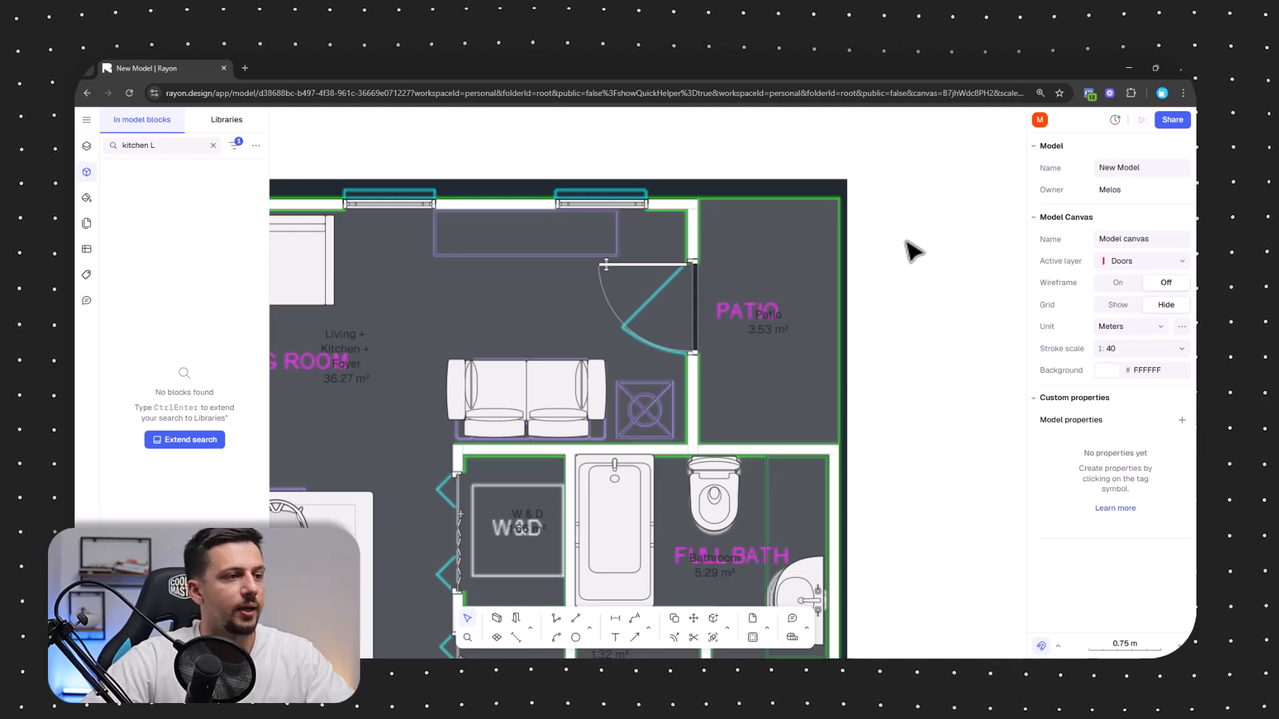
Move the half bath's zone tag slightly away from the toilet within the room
{"action": "scroll", "coordinate": [905, 239], "scroll_direction": "down", "scroll_amount": 3}
{"action": "middle_click_drag", "start_coordinate": [818, 460], "coordinate": [860, 262]}
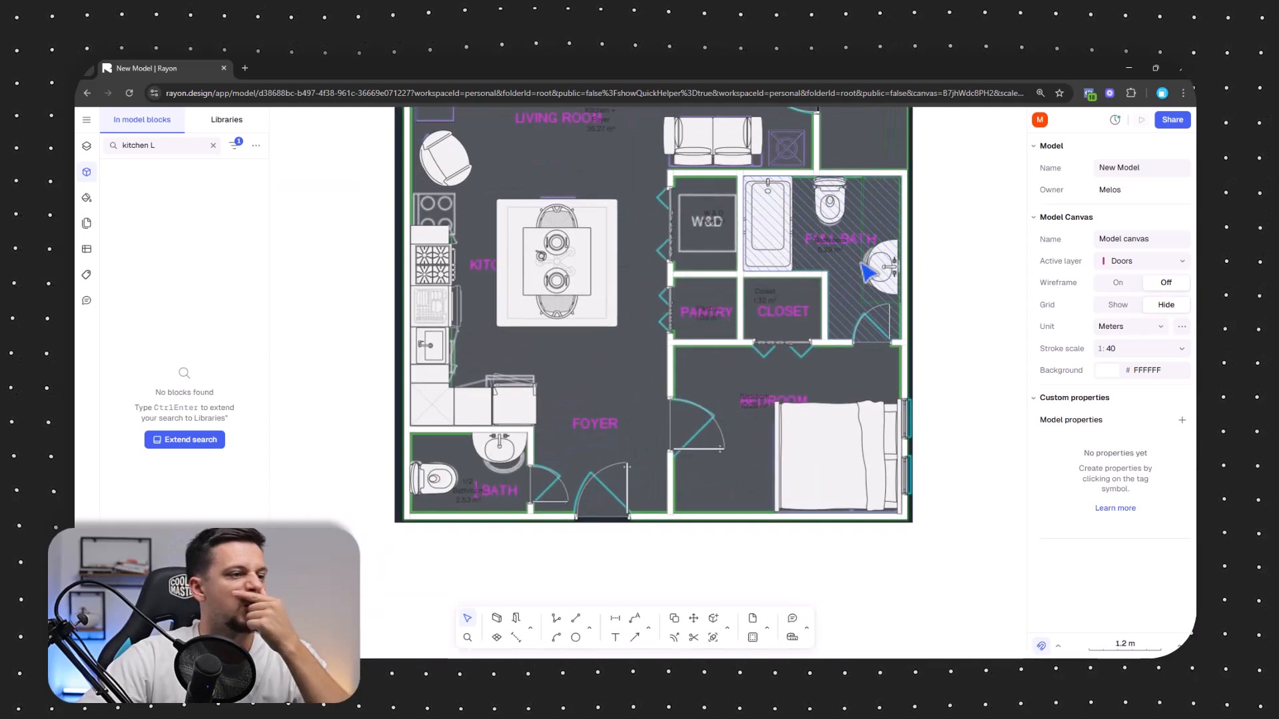
{"action": "left_click", "coordinate": [488, 489]}
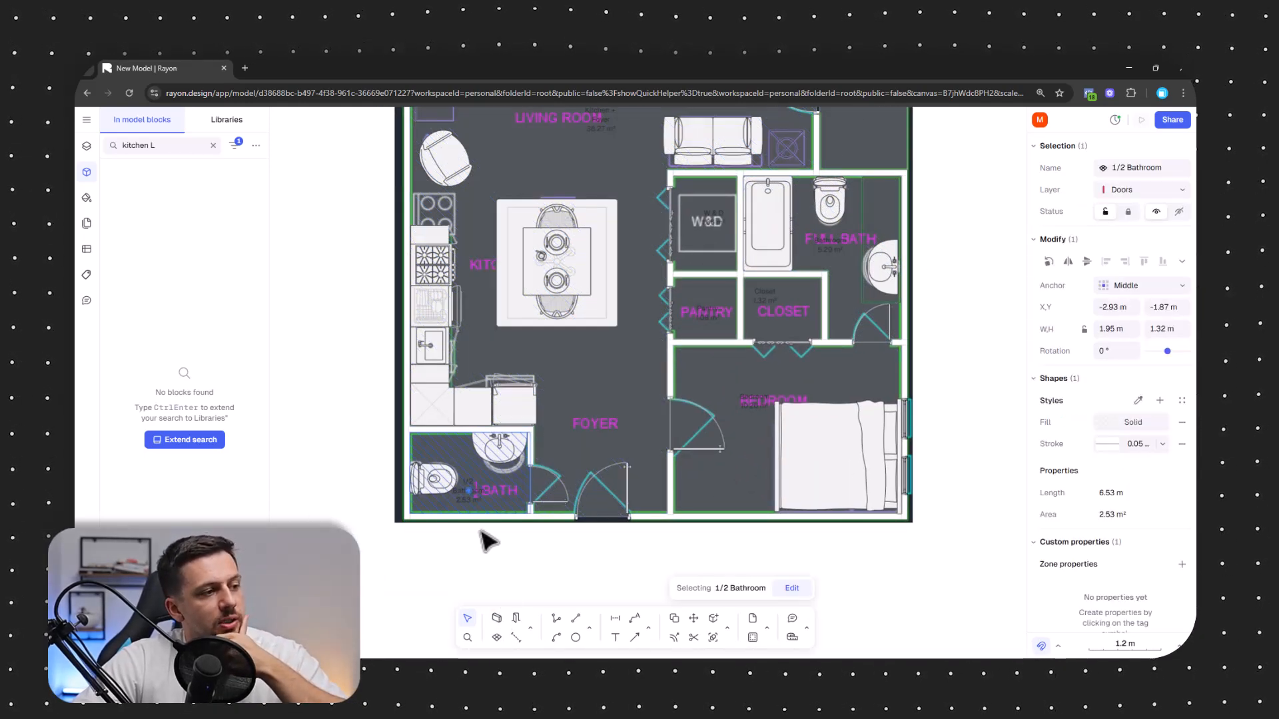
{"action": "left_click", "coordinate": [475, 492]}
{"action": "left_click_drag", "start_coordinate": [474, 491], "coordinate": [483, 482]}
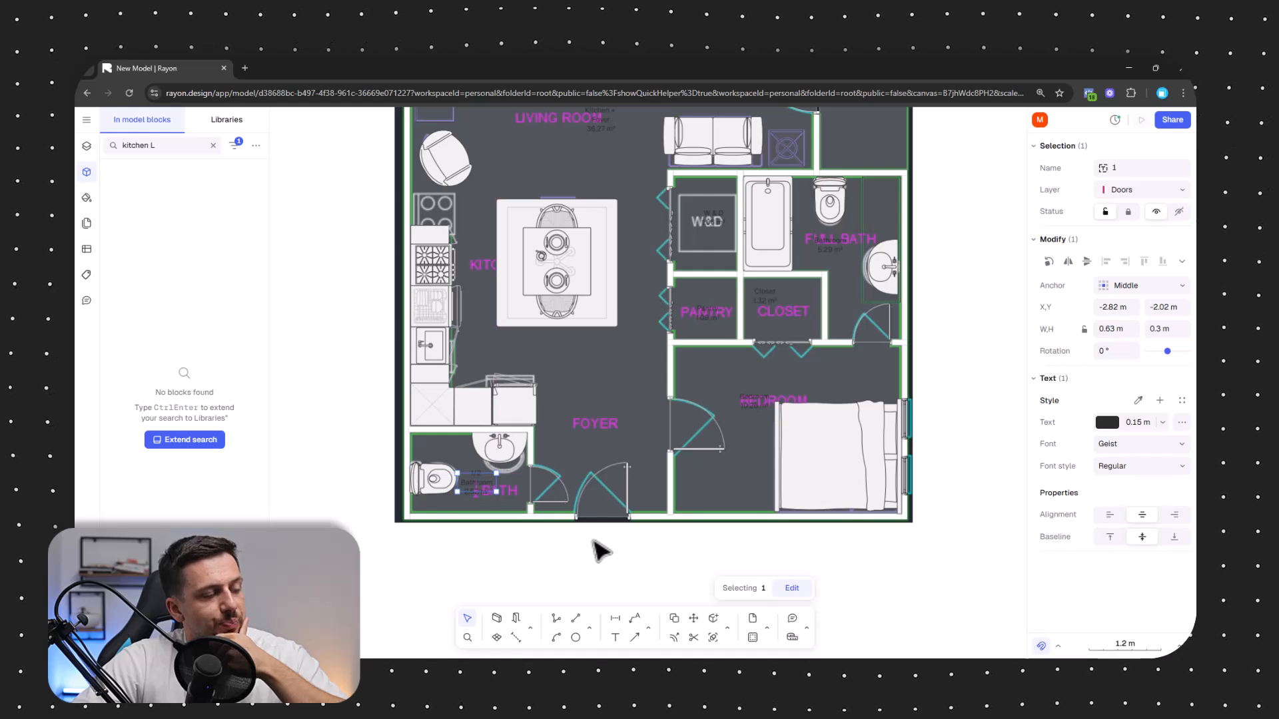
Add a new layer to the model canvas and name it "Zones"
{"action": "left_click", "coordinate": [608, 513]}
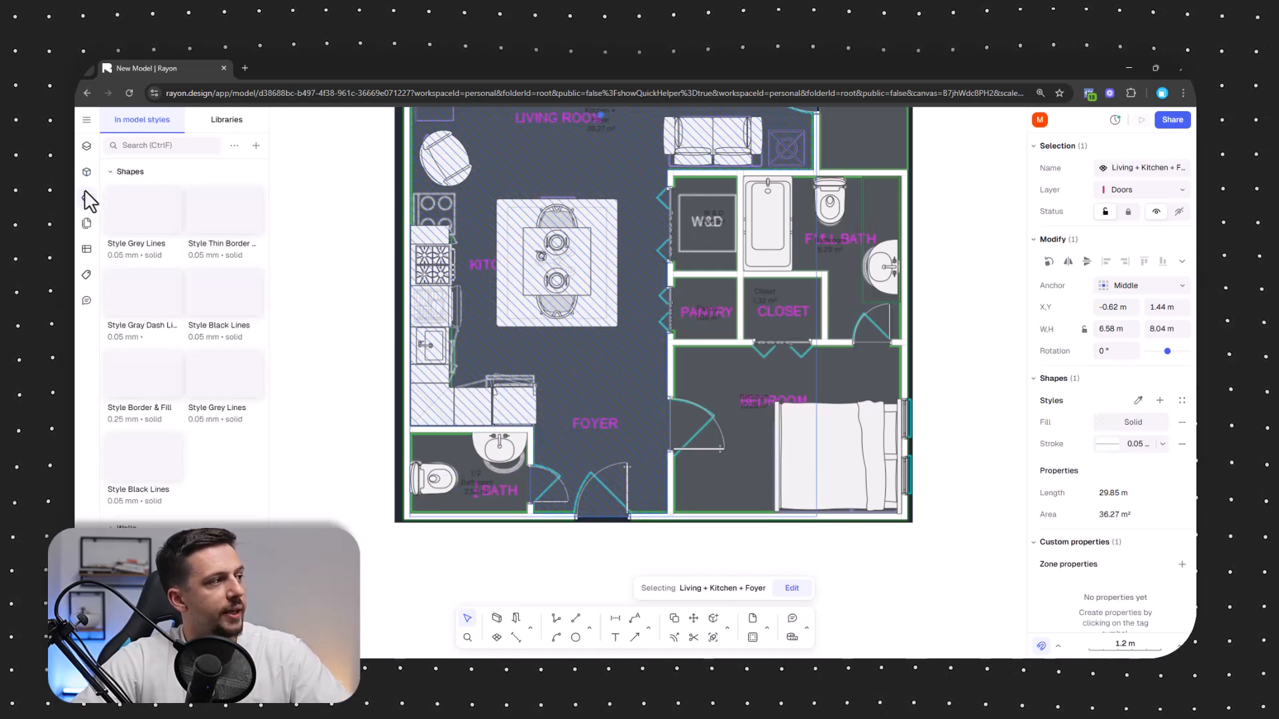
{"action": "left_click", "coordinate": [86, 146]}
{"action": "left_click", "coordinate": [255, 187]}
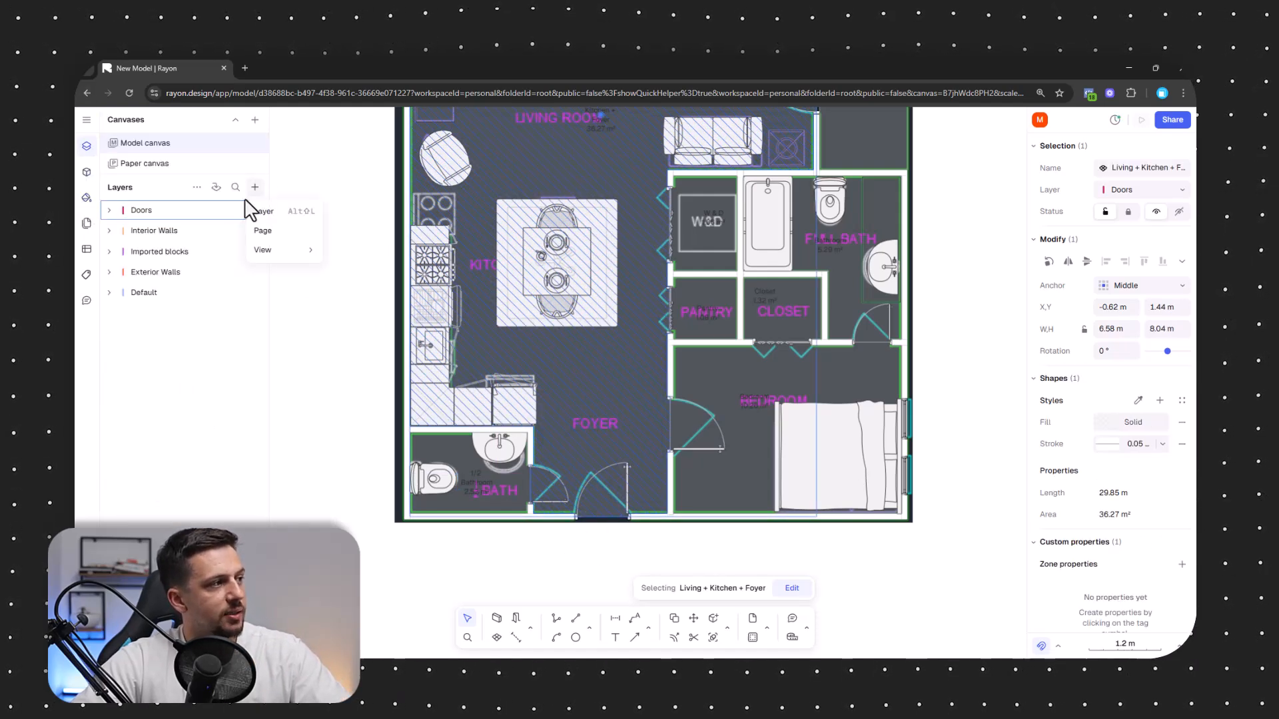
{"action": "left_click", "coordinate": [292, 210]}
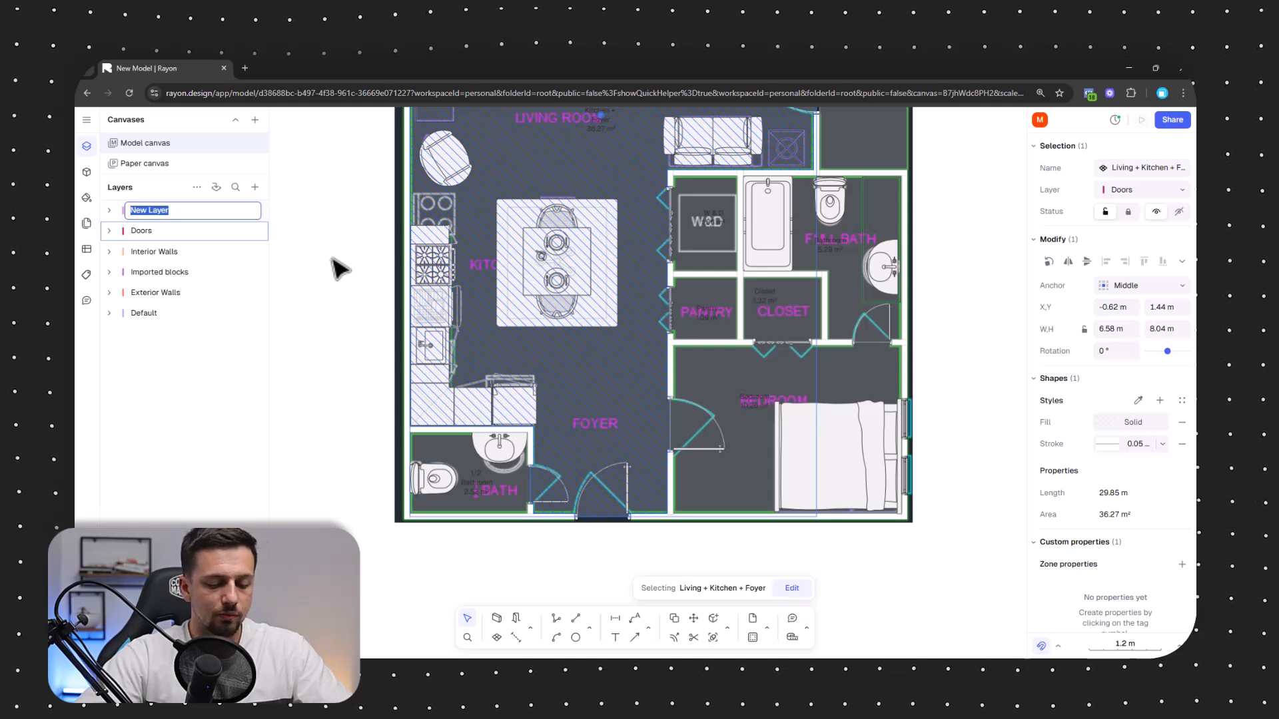
{"action": "key", "text": "Return"}
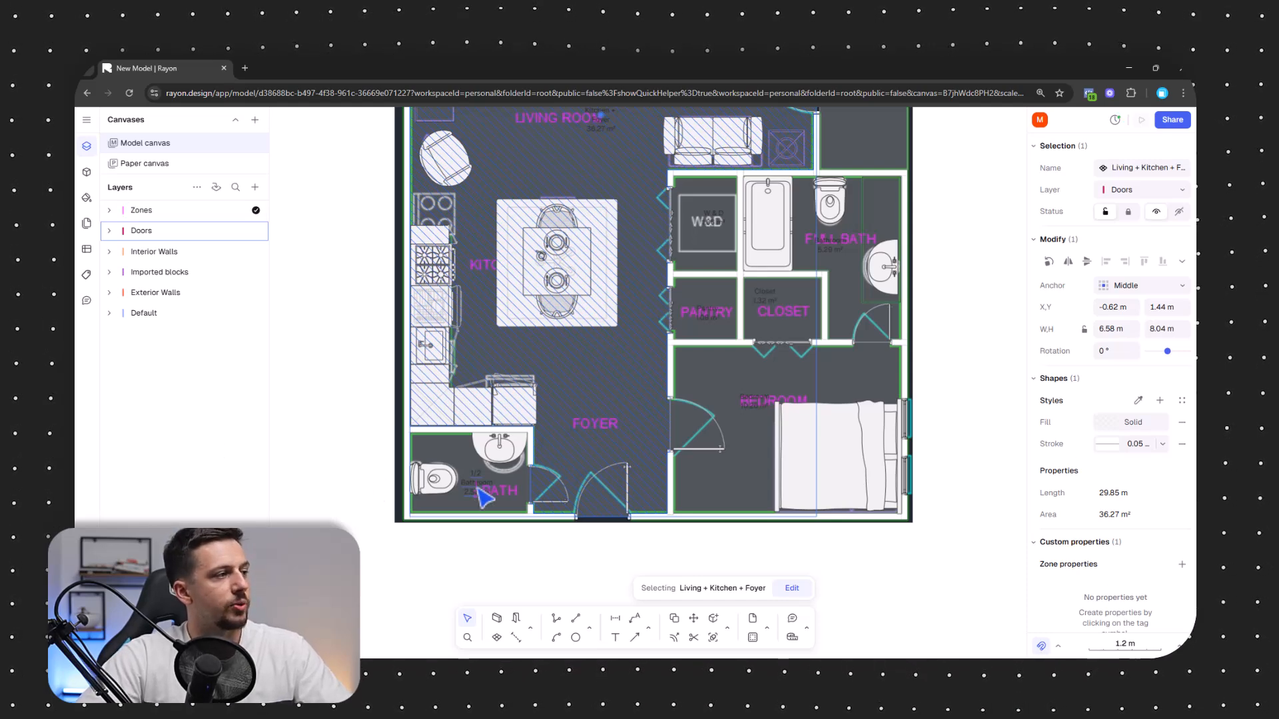
{"action": "left_click", "coordinate": [723, 424]}
{"action": "left_click", "coordinate": [607, 393], "text": "shift"}
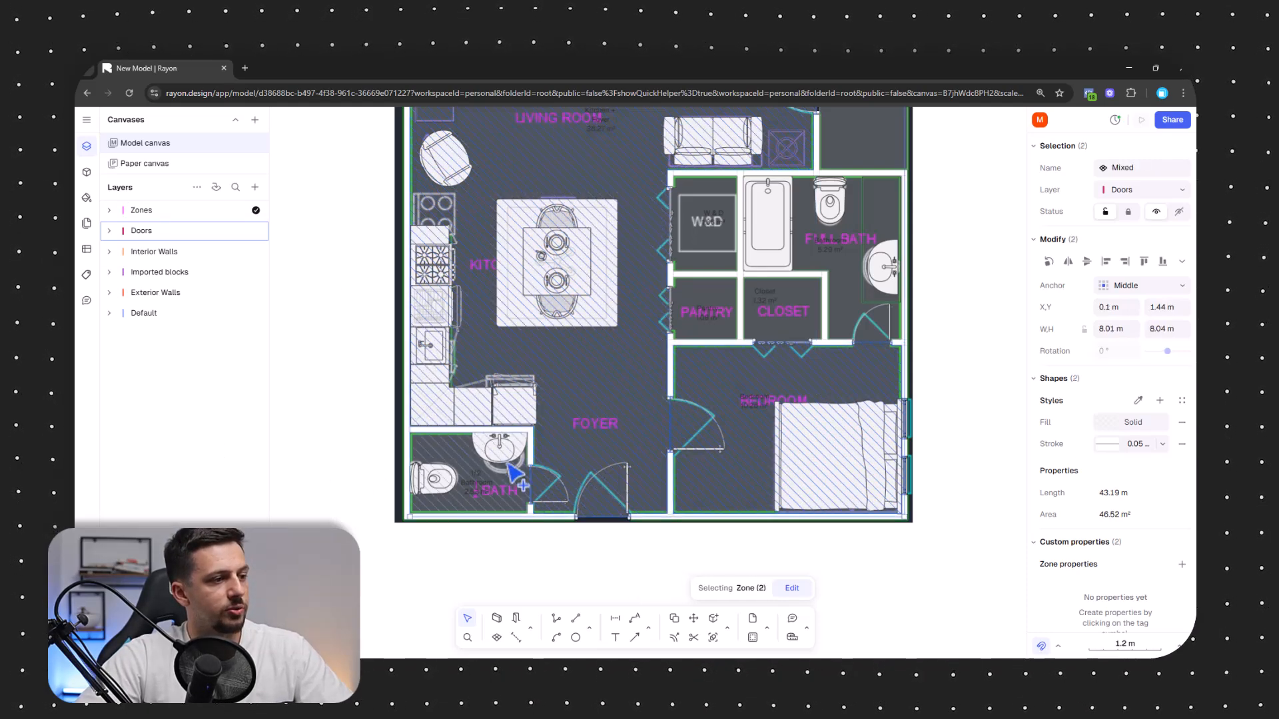
{"action": "left_click", "coordinate": [511, 465], "text": "shift"}
{"action": "middle_click_drag", "start_coordinate": [637, 359], "coordinate": [587, 433]}
{"action": "left_click", "coordinate": [646, 387], "text": "shift"}
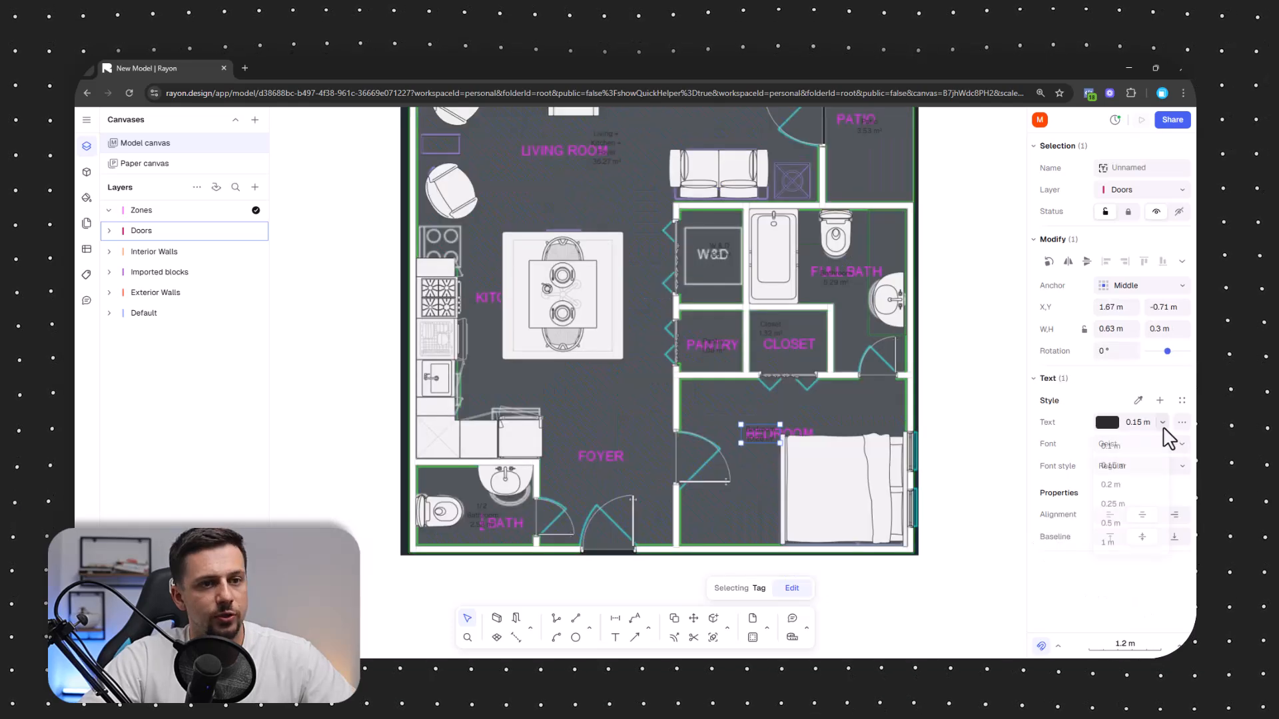
Set the text size of the bedroom and half bath zone tags to 0.25 m
{"action": "left_click", "coordinate": [1162, 423]}
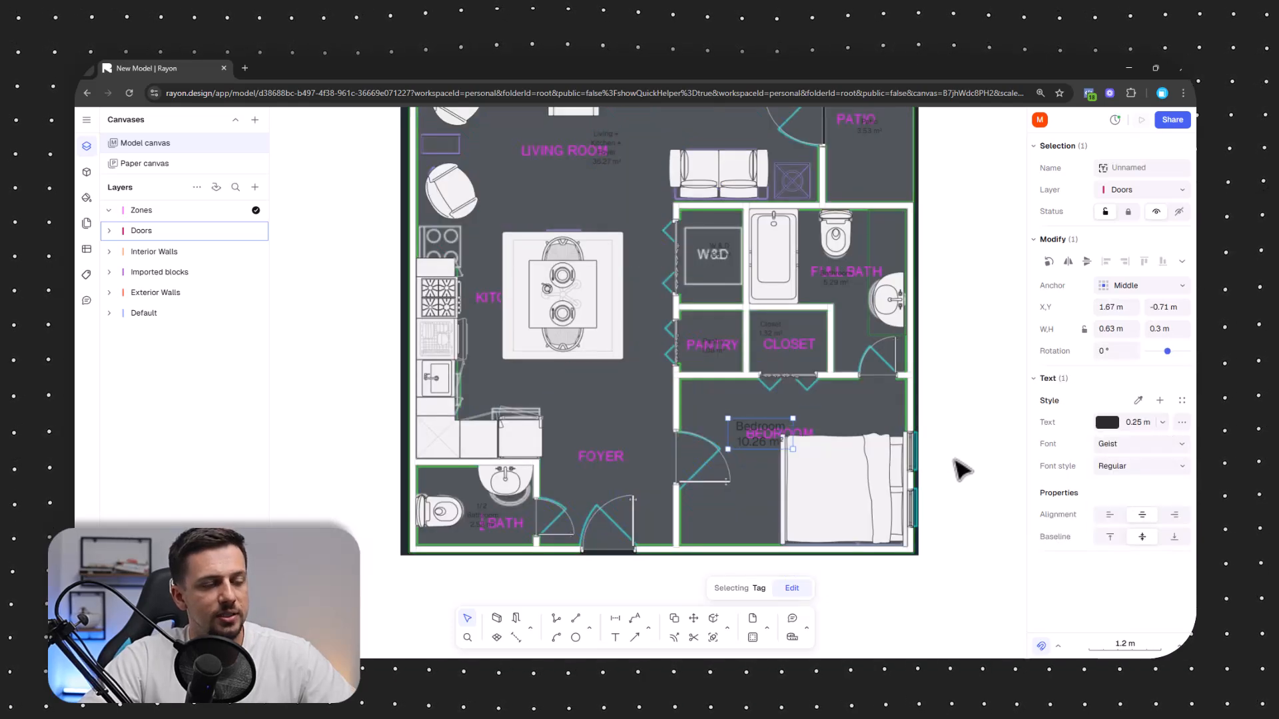
{"action": "left_click", "coordinate": [606, 477]}
{"action": "left_click", "coordinate": [487, 517]}
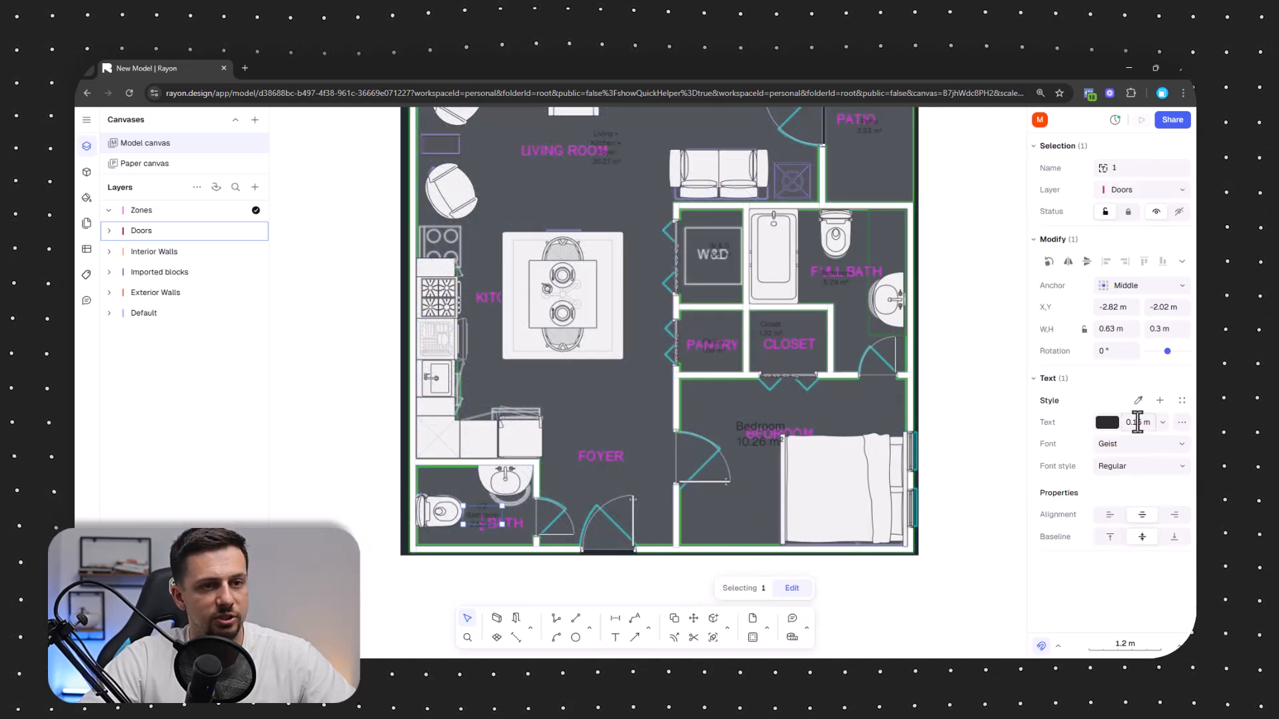
{"action": "left_click", "coordinate": [1137, 422]}
{"action": "left_click", "coordinate": [1111, 504]}
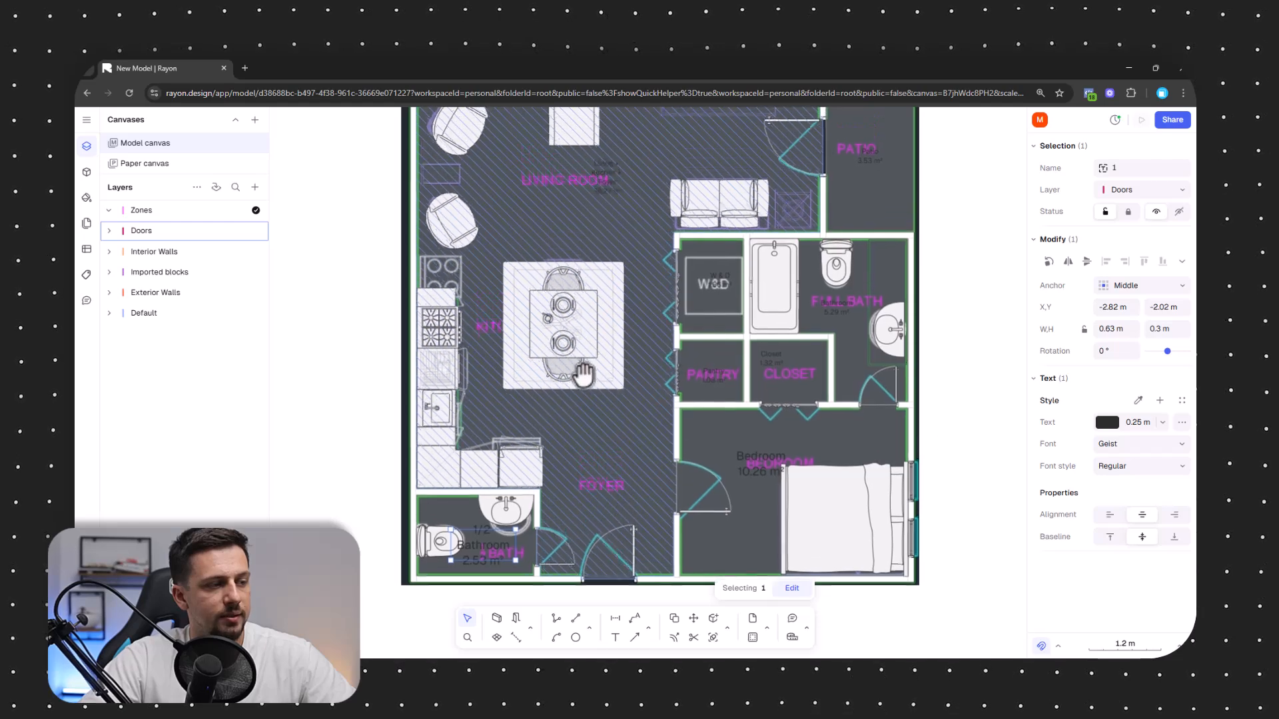
Set the text size of the living, kitchen and foyer zone tag and the bathroom zone tag to 0.25 m
{"action": "scroll", "coordinate": [579, 372], "scroll_direction": "up", "scroll_amount": 1}
{"action": "left_click", "coordinate": [591, 224]}
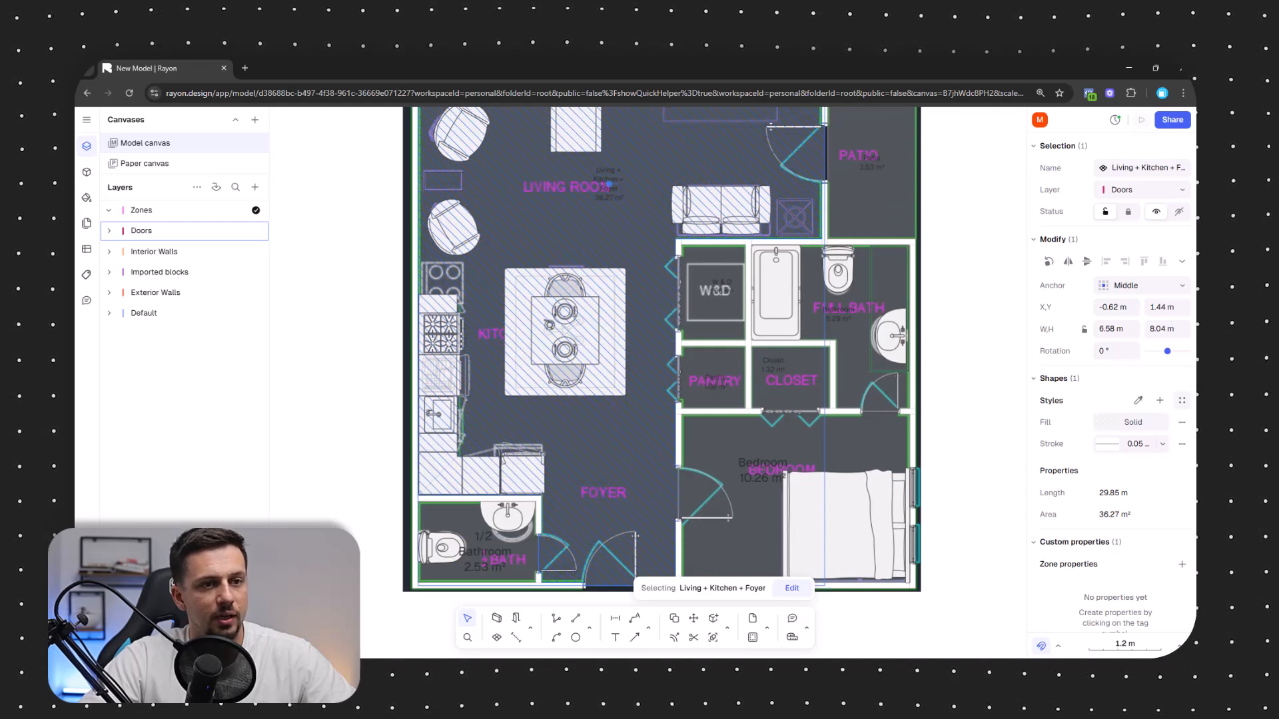
{"action": "left_click", "coordinate": [619, 190]}
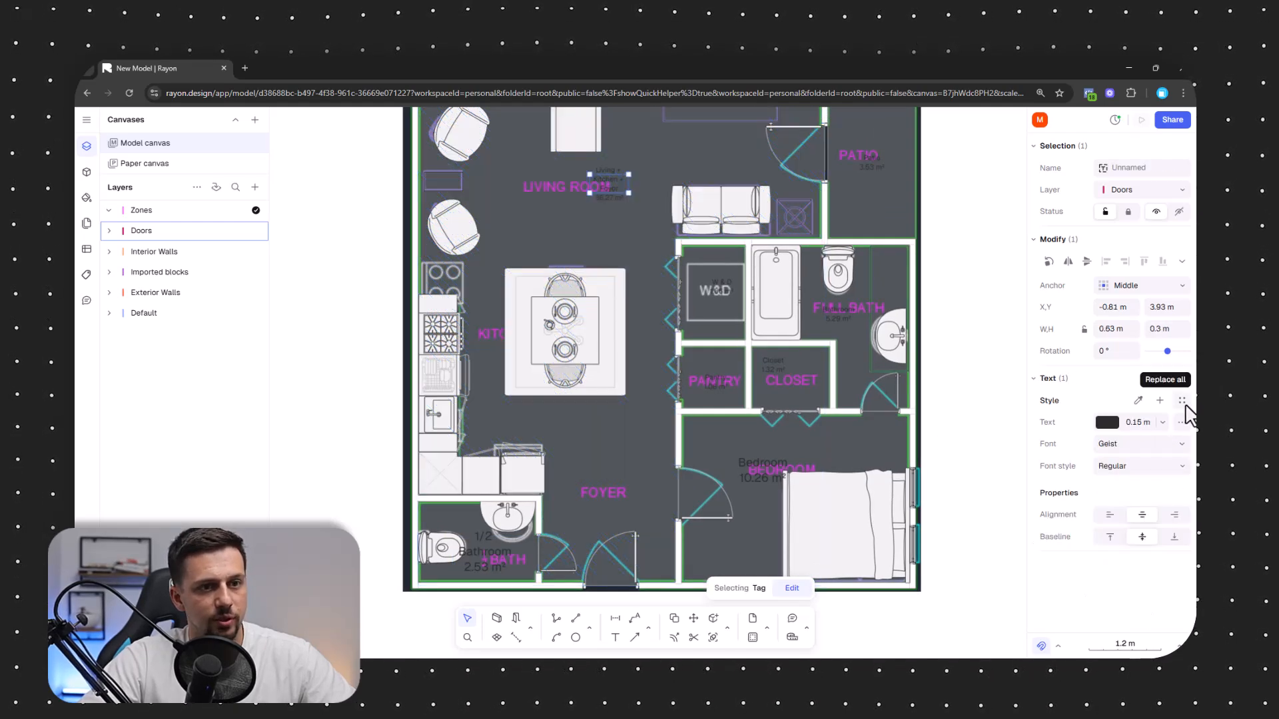
{"action": "left_click", "coordinate": [1163, 423]}
{"action": "left_click", "coordinate": [1133, 505]}
{"action": "left_click", "coordinate": [838, 313]}
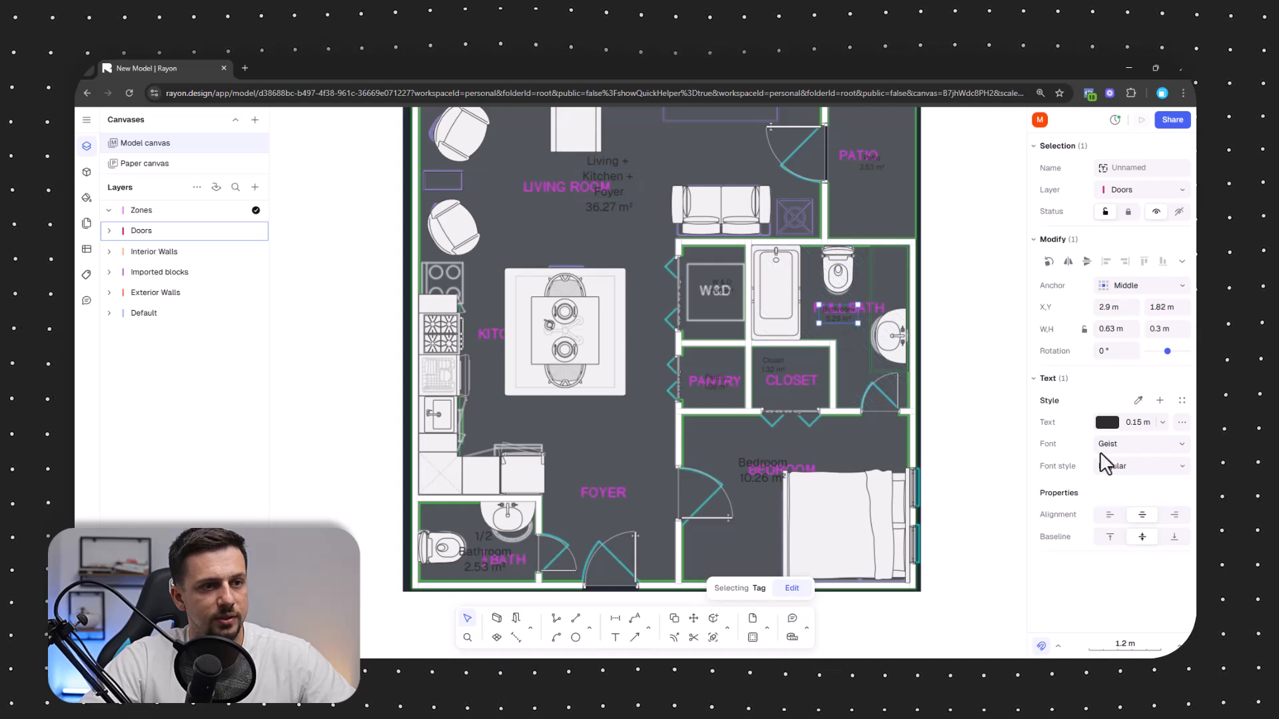
{"action": "left_click", "coordinate": [1162, 422]}
{"action": "left_click", "coordinate": [1146, 507]}
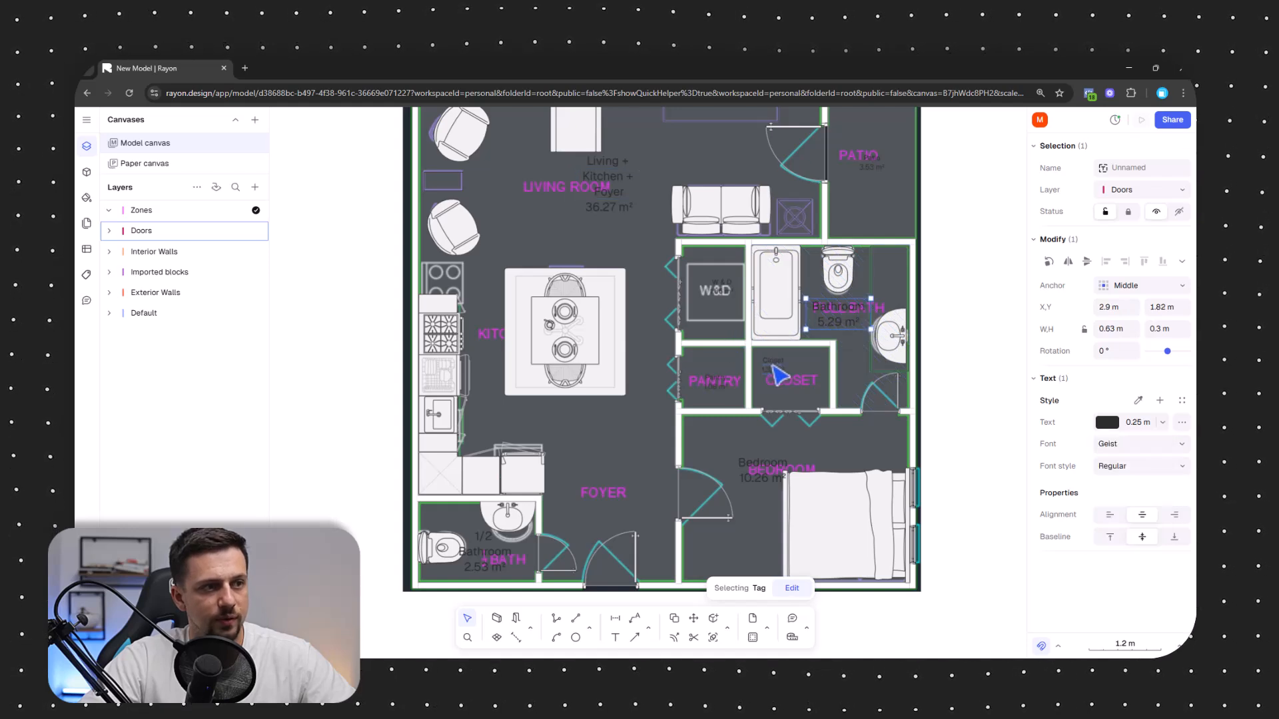
Set the text size of the closet, pantry, W & D and patio zone tags to 0.25 m
{"action": "left_click", "coordinate": [1159, 424]}
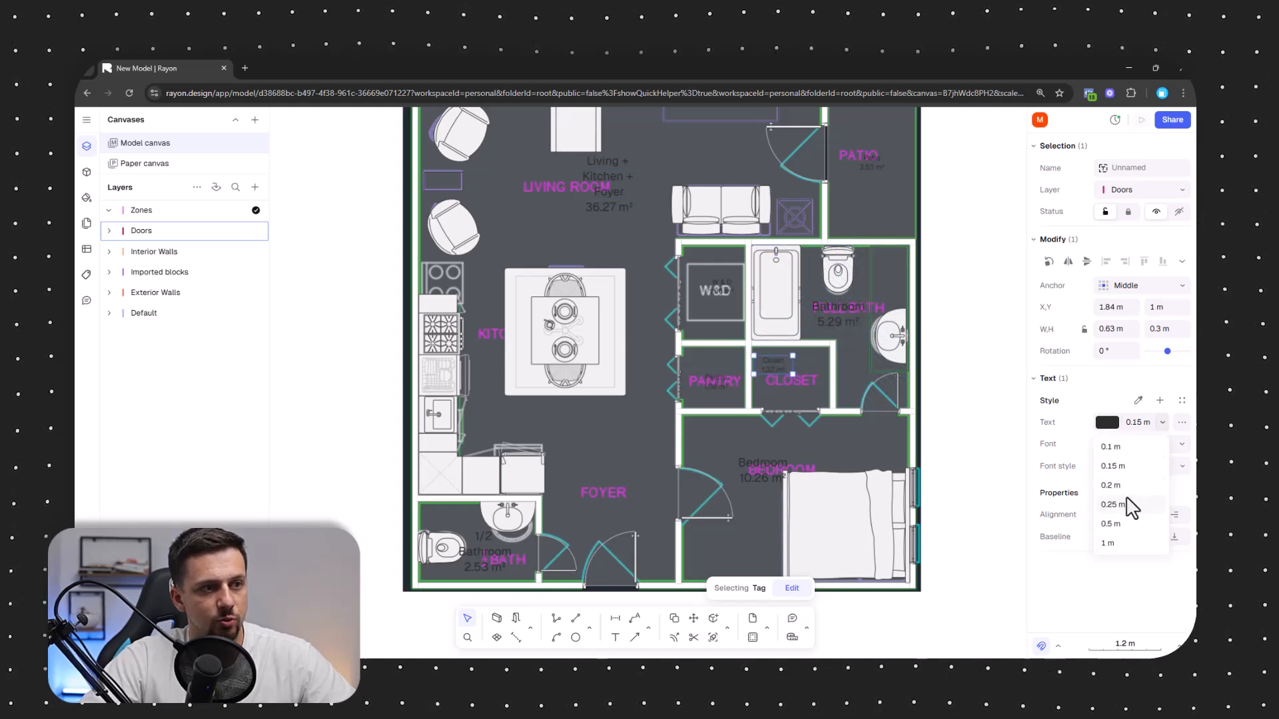
{"action": "left_click", "coordinate": [1132, 506]}
{"action": "left_click", "coordinate": [720, 382]}
{"action": "left_click", "coordinate": [1163, 423]}
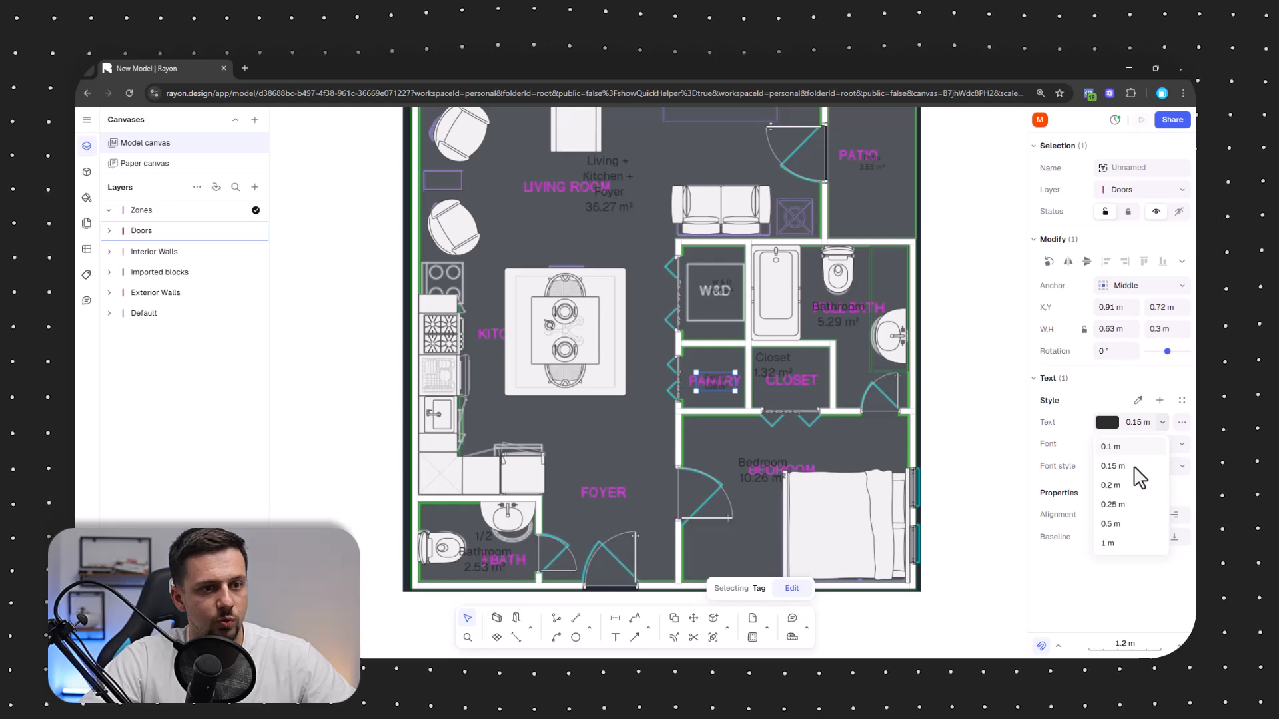
{"action": "left_click", "coordinate": [1130, 505]}
Select the bedroom zone and change its fill type from texture to hatch
{"action": "left_click", "coordinate": [853, 466]}
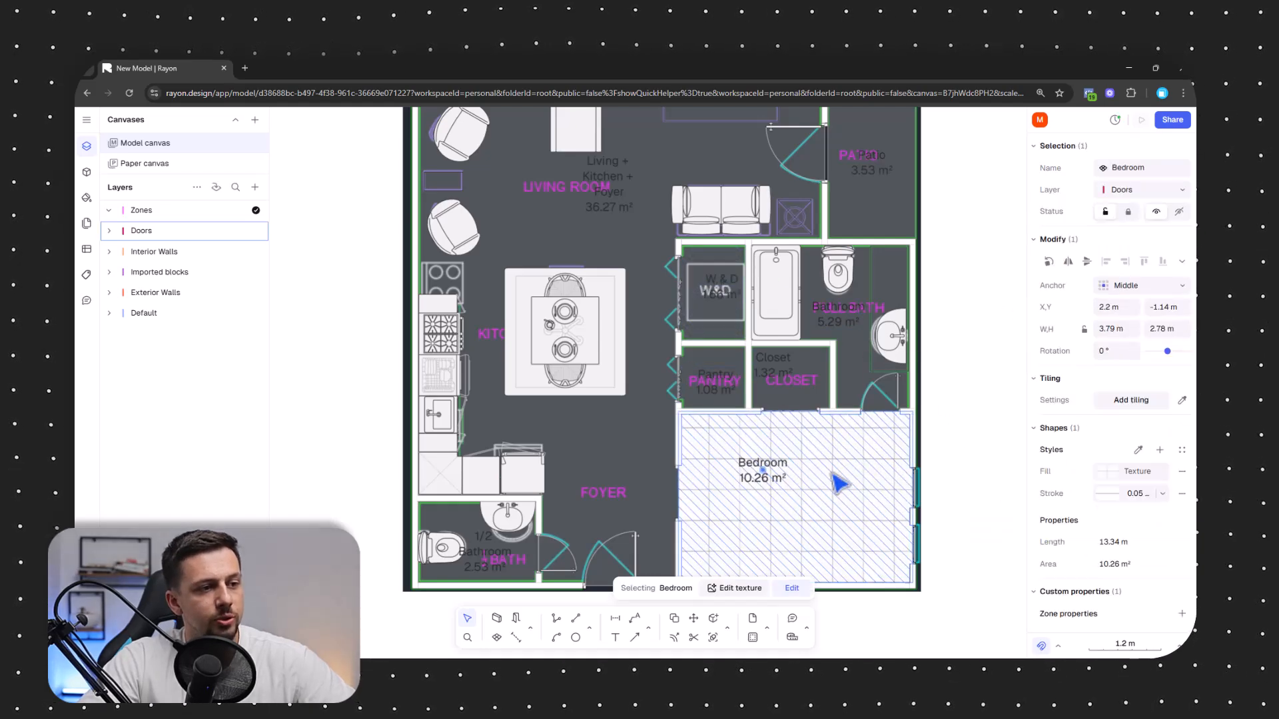
{"action": "left_click", "coordinate": [979, 526]}
{"action": "left_click", "coordinate": [866, 476]}
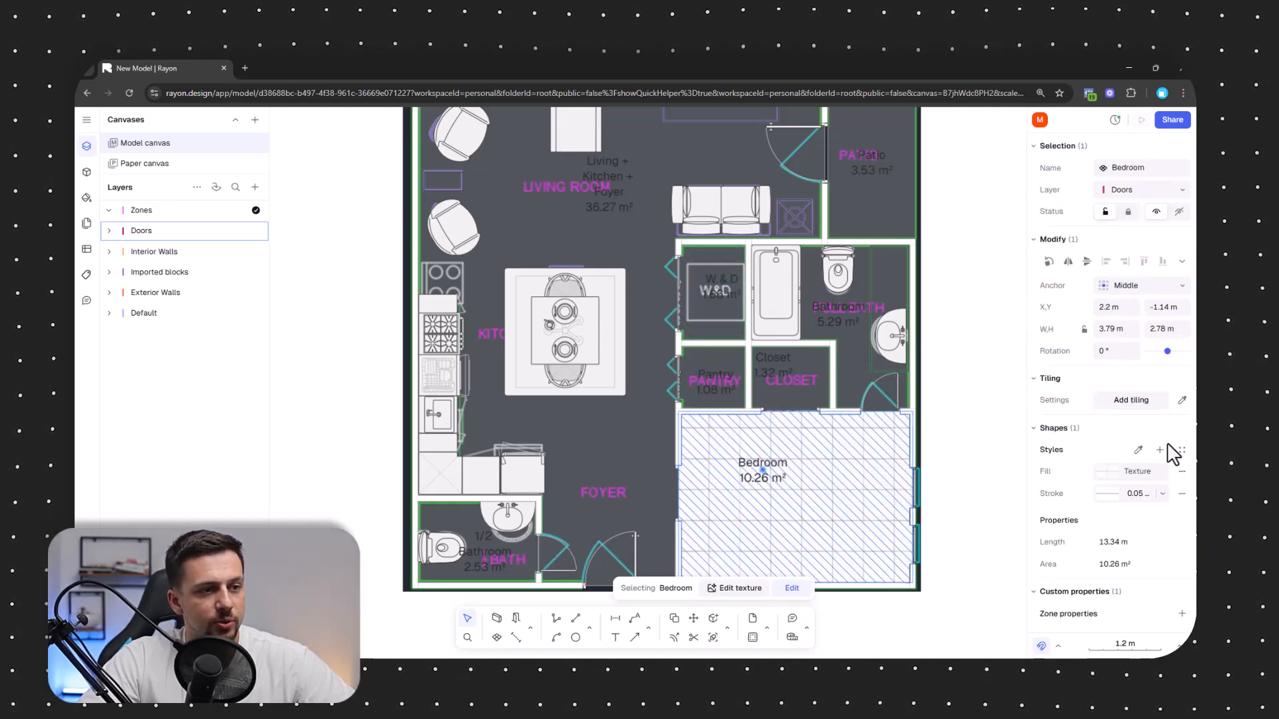
{"action": "left_click", "coordinate": [1155, 474]}
{"action": "left_click", "coordinate": [970, 379]}
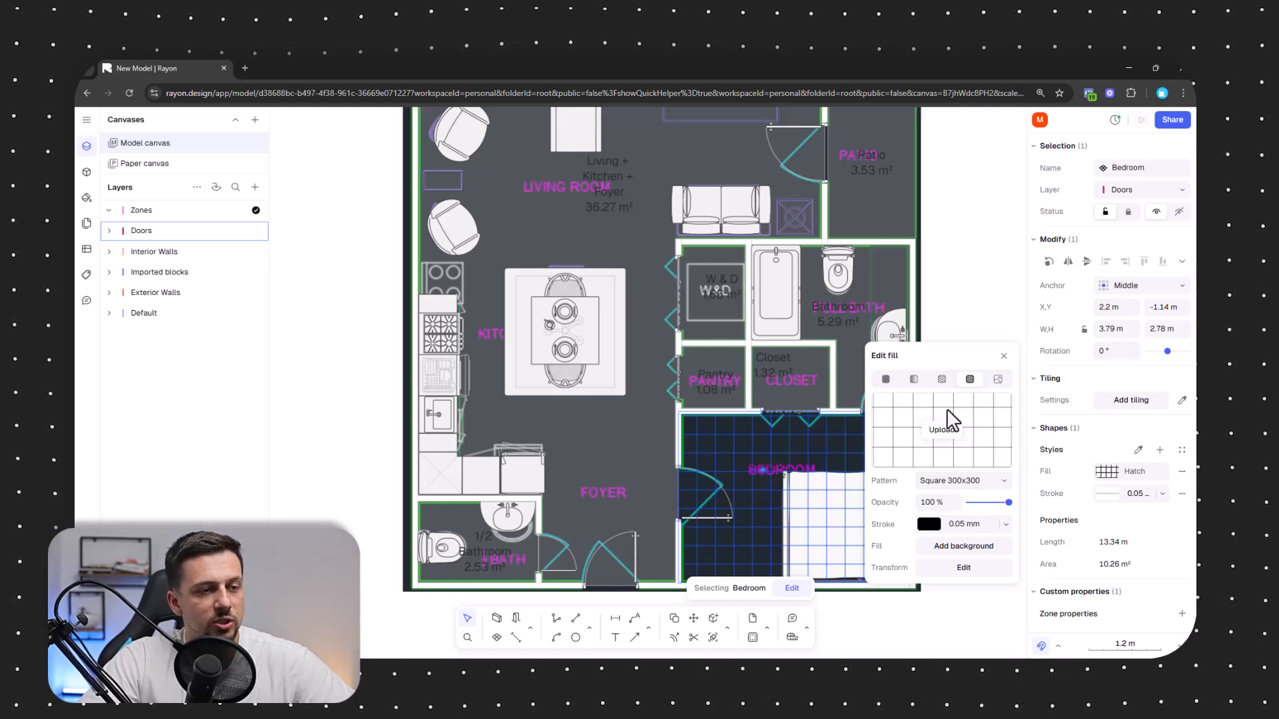
Set the bedroom zone's hatch pattern to Parquet Strip from the pattern library
{"action": "left_click", "coordinate": [962, 481]}
{"action": "scroll", "coordinate": [959, 373], "scroll_direction": "down", "scroll_amount": 5}
{"action": "scroll", "coordinate": [959, 363], "scroll_direction": "down", "scroll_amount": 10}
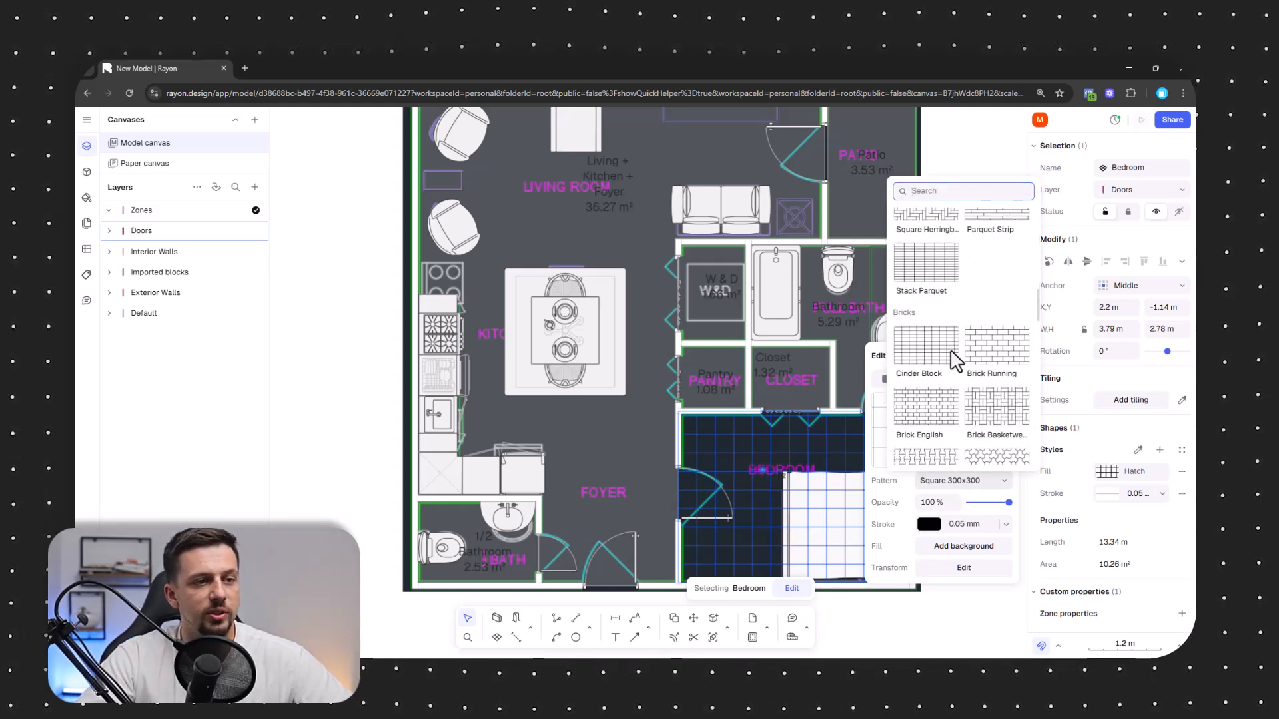
{"action": "scroll", "coordinate": [990, 364], "scroll_direction": "down", "scroll_amount": 10}
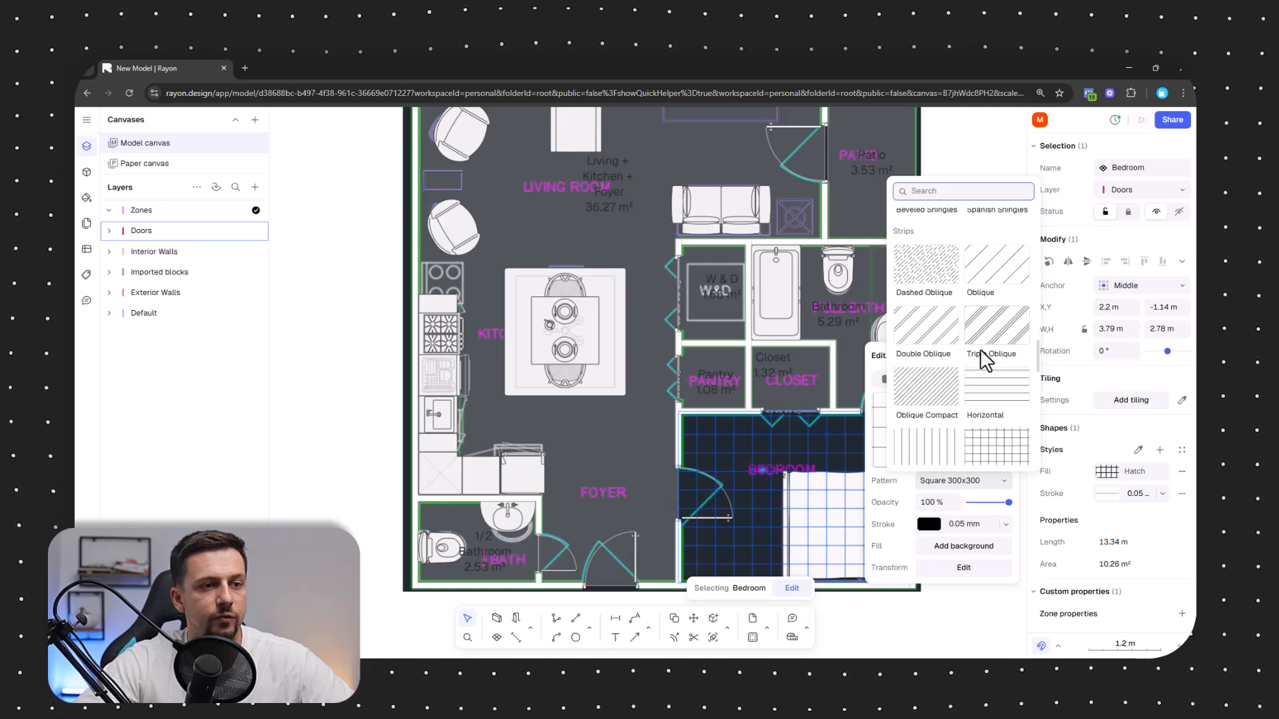
{"action": "scroll", "coordinate": [989, 364], "scroll_direction": "up", "scroll_amount": 8}
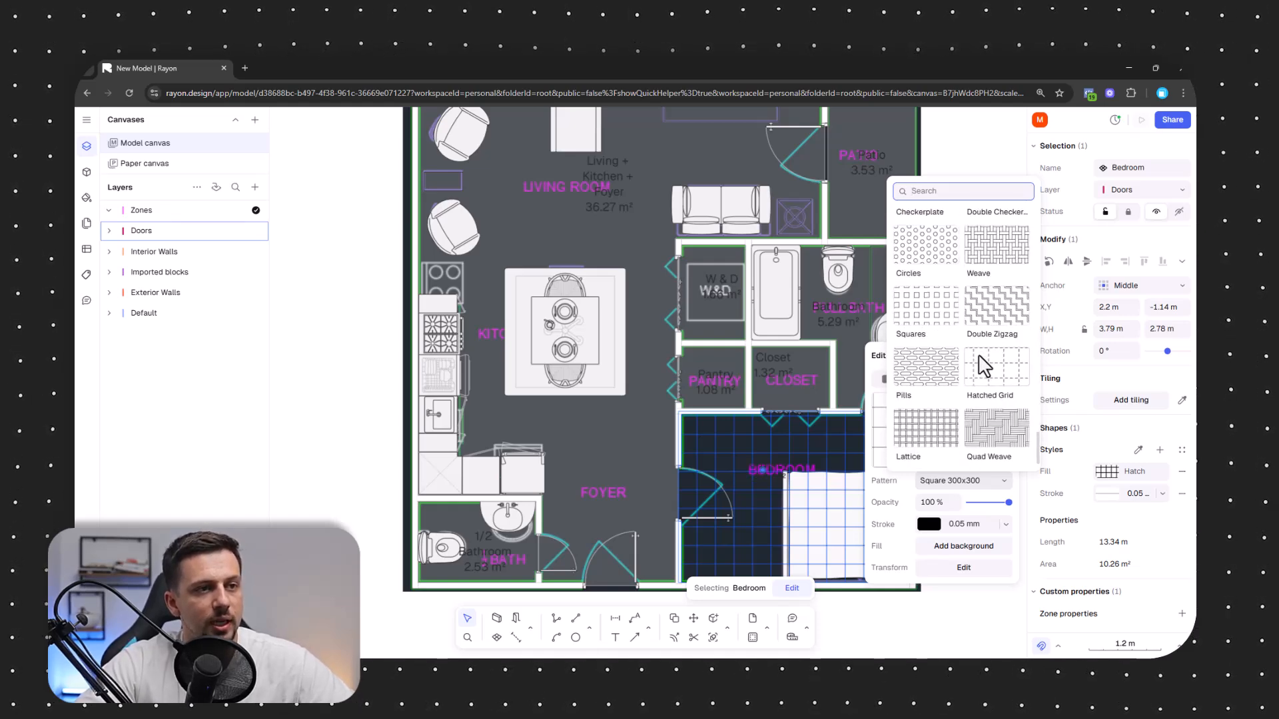
{"action": "scroll", "coordinate": [984, 366], "scroll_direction": "up", "scroll_amount": 6}
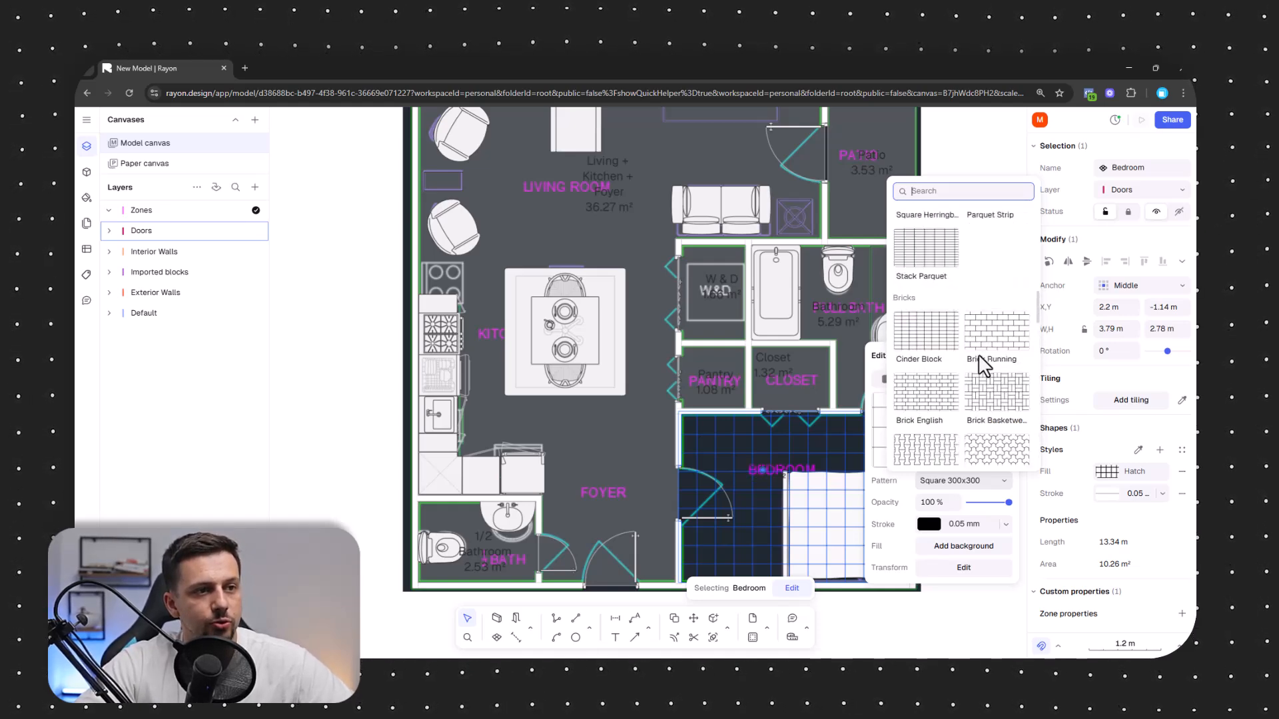
{"action": "scroll", "coordinate": [987, 428], "scroll_direction": "down", "scroll_amount": 2}
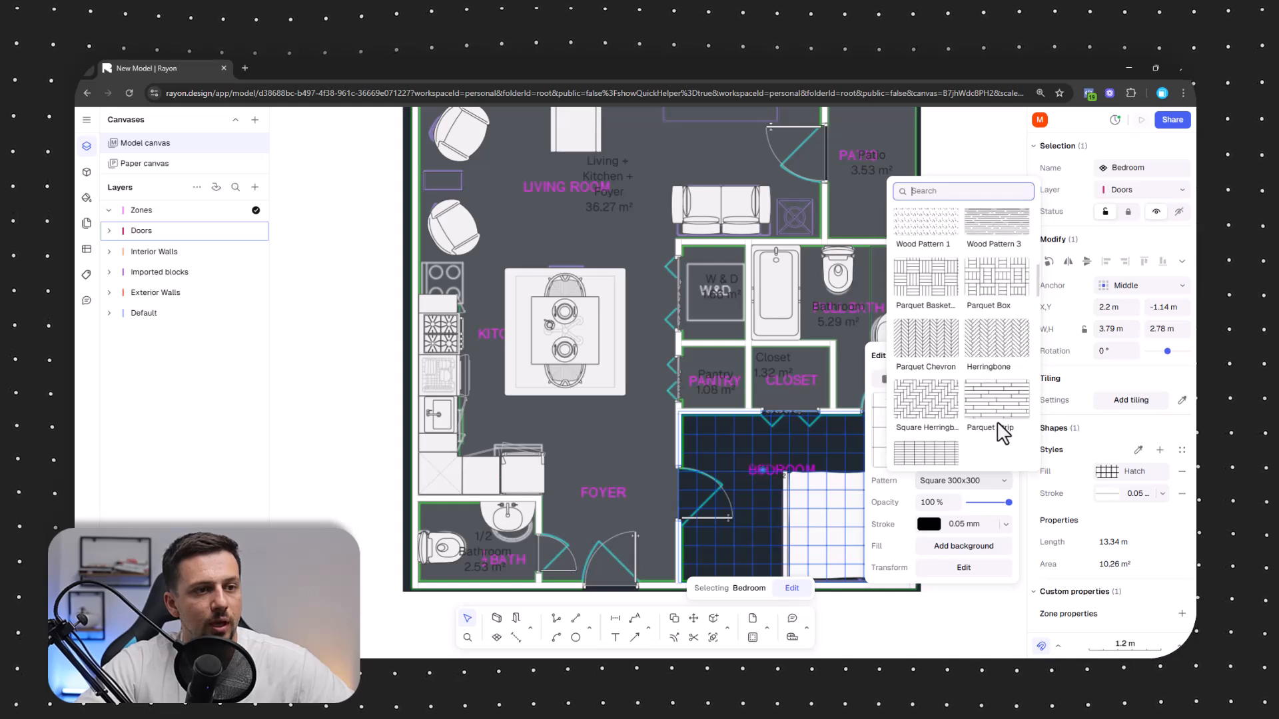
{"action": "left_click", "coordinate": [999, 429]}
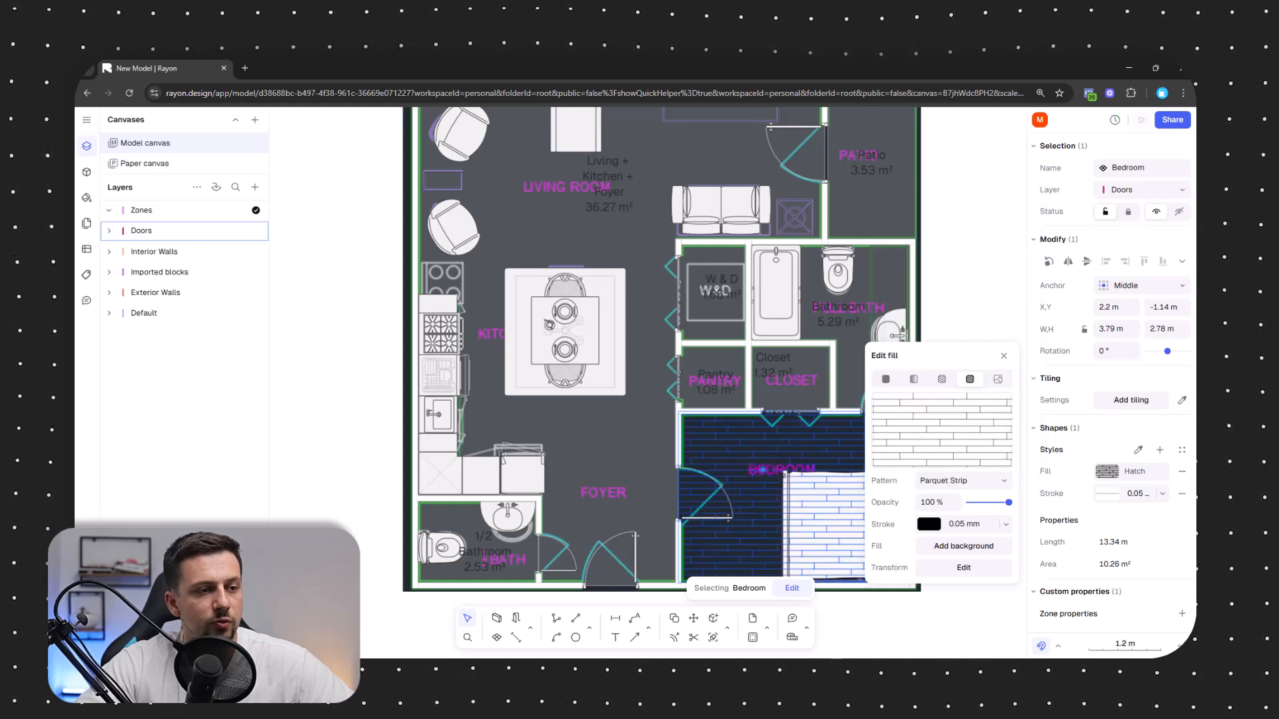
Add a background to the bedroom's hatch and set its colour to light beige EDE2D1
{"action": "left_click", "coordinate": [943, 552]}
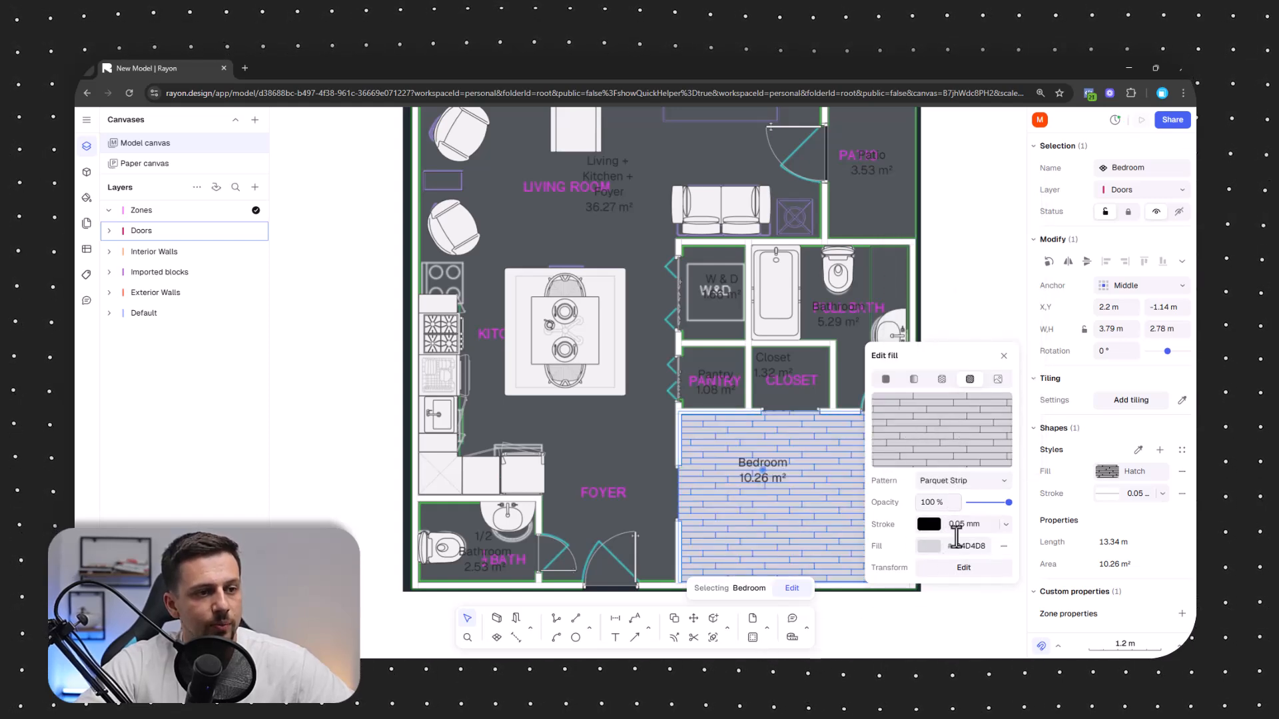
{"action": "left_click", "coordinate": [929, 546]}
{"action": "left_click_drag", "start_coordinate": [899, 524], "coordinate": [884, 525]}
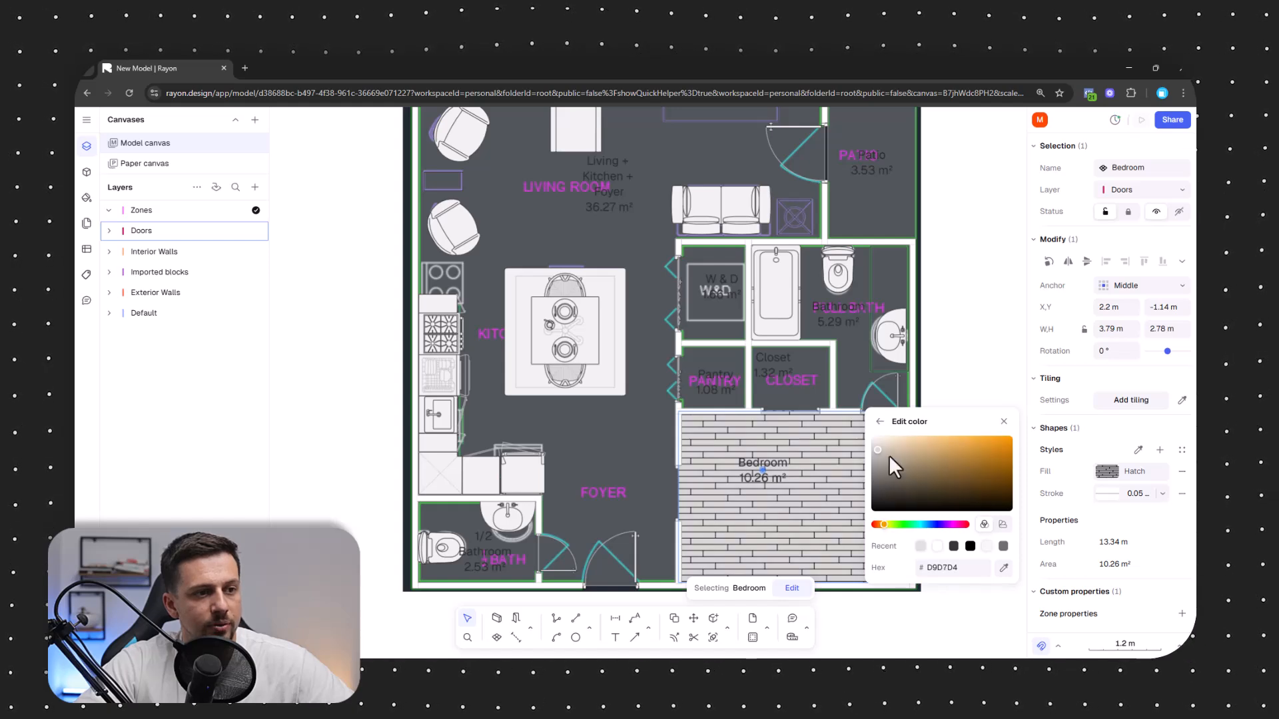
{"action": "left_click_drag", "start_coordinate": [888, 439], "coordinate": [892, 445]}
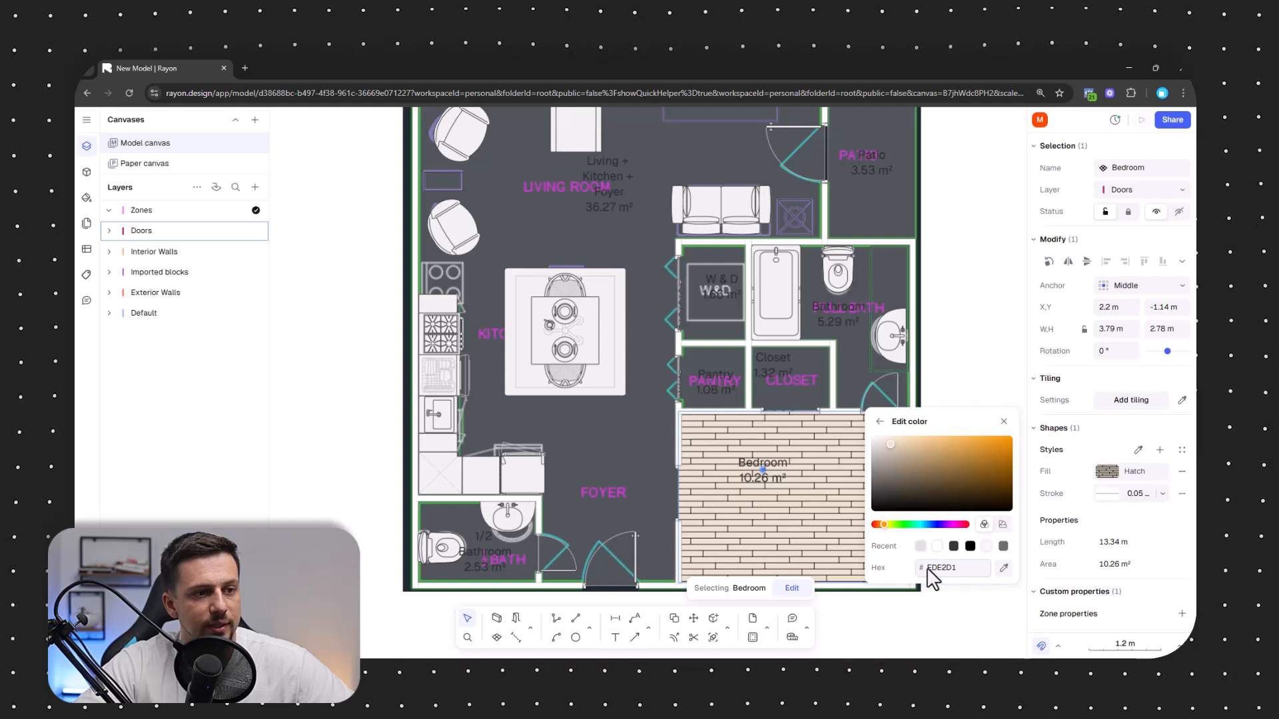
{"action": "left_click", "coordinate": [878, 421]}
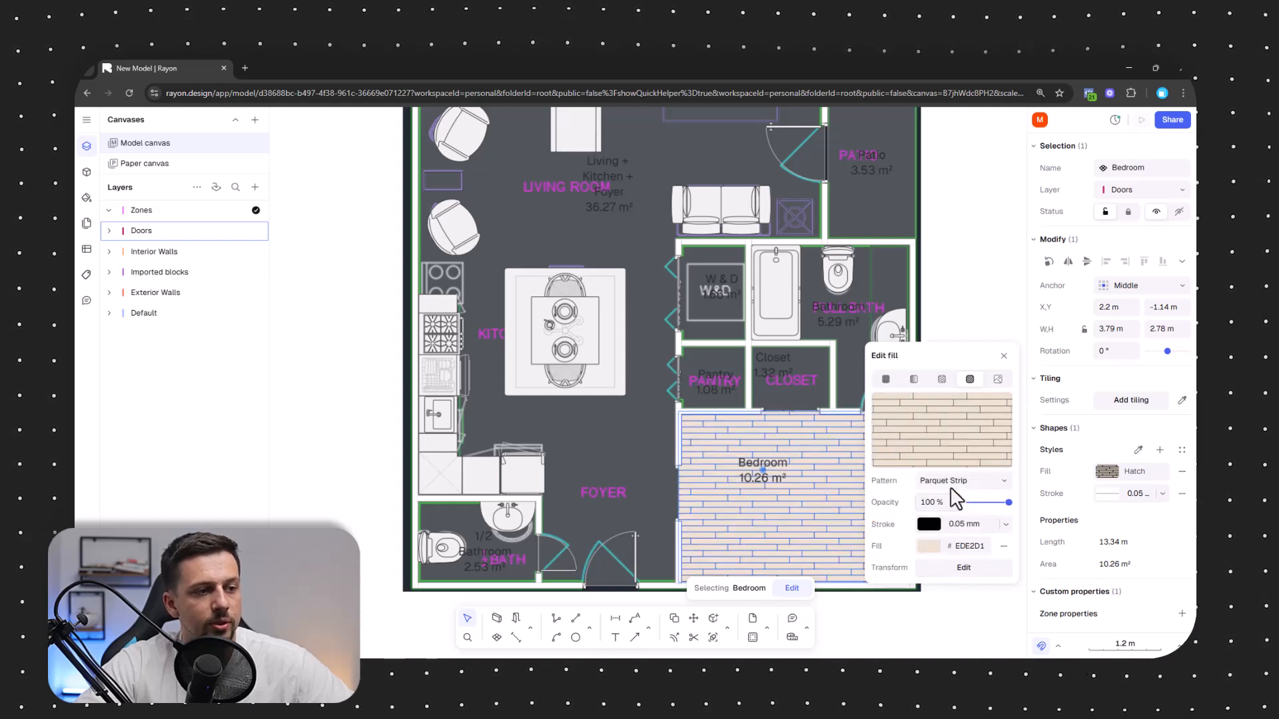
Change the stroke colour of the bedroom's parquet hatch to dark gray 383838
{"action": "left_click", "coordinate": [929, 525]}
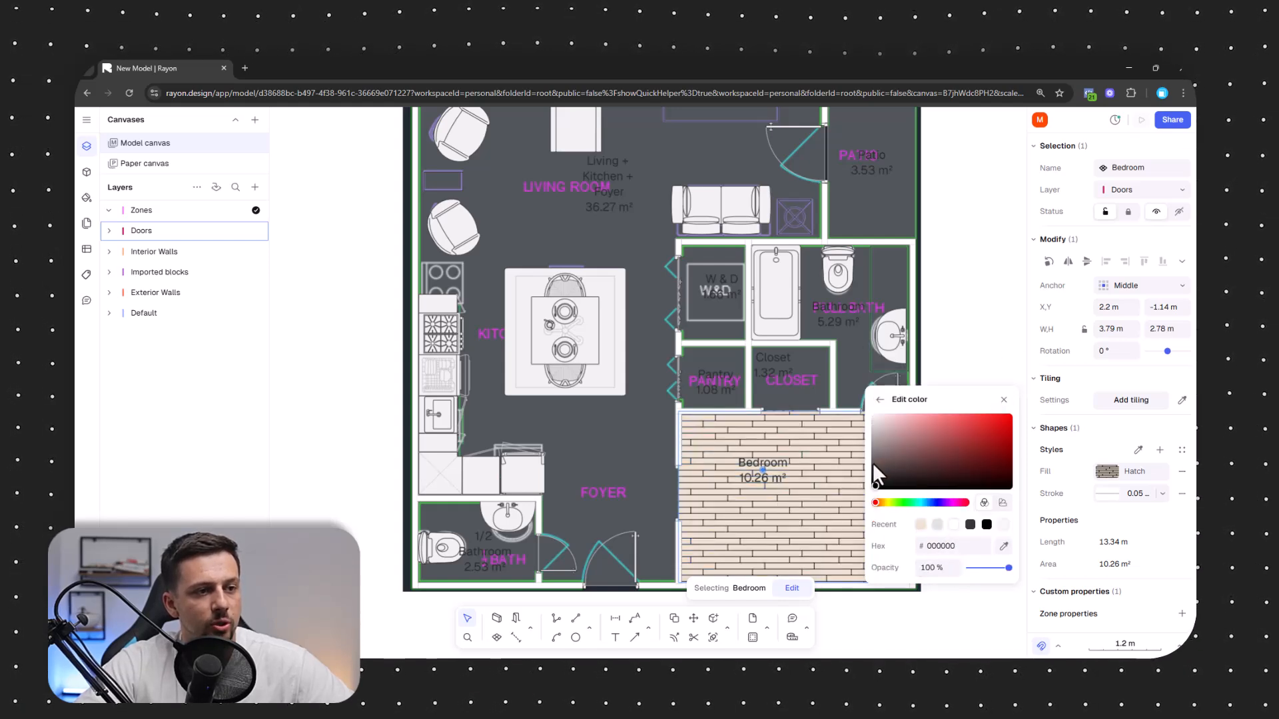
{"action": "left_click_drag", "start_coordinate": [871, 472], "coordinate": [873, 469]}
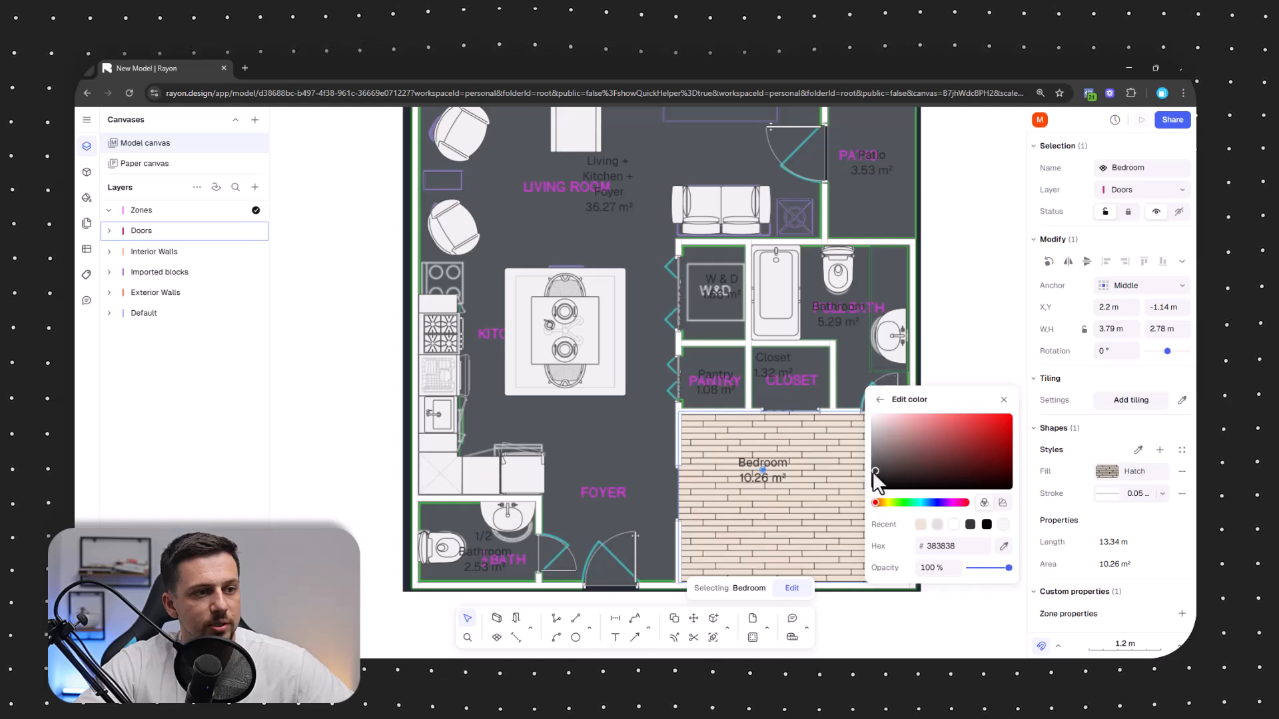
{"action": "left_click", "coordinate": [981, 333]}
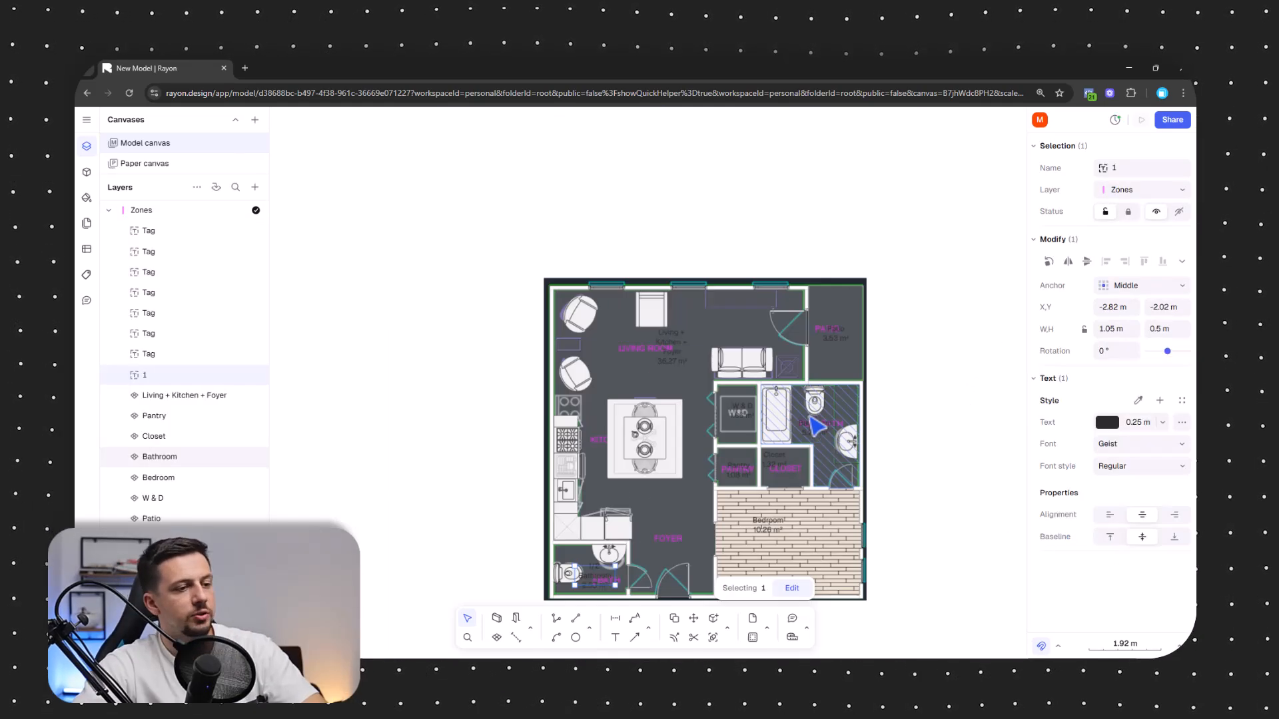
Try to move the collapsed Zones layer further down the layer order
{"action": "middle_click_drag", "start_coordinate": [852, 455], "coordinate": [814, 402]}
{"action": "left_click", "coordinate": [109, 210]}
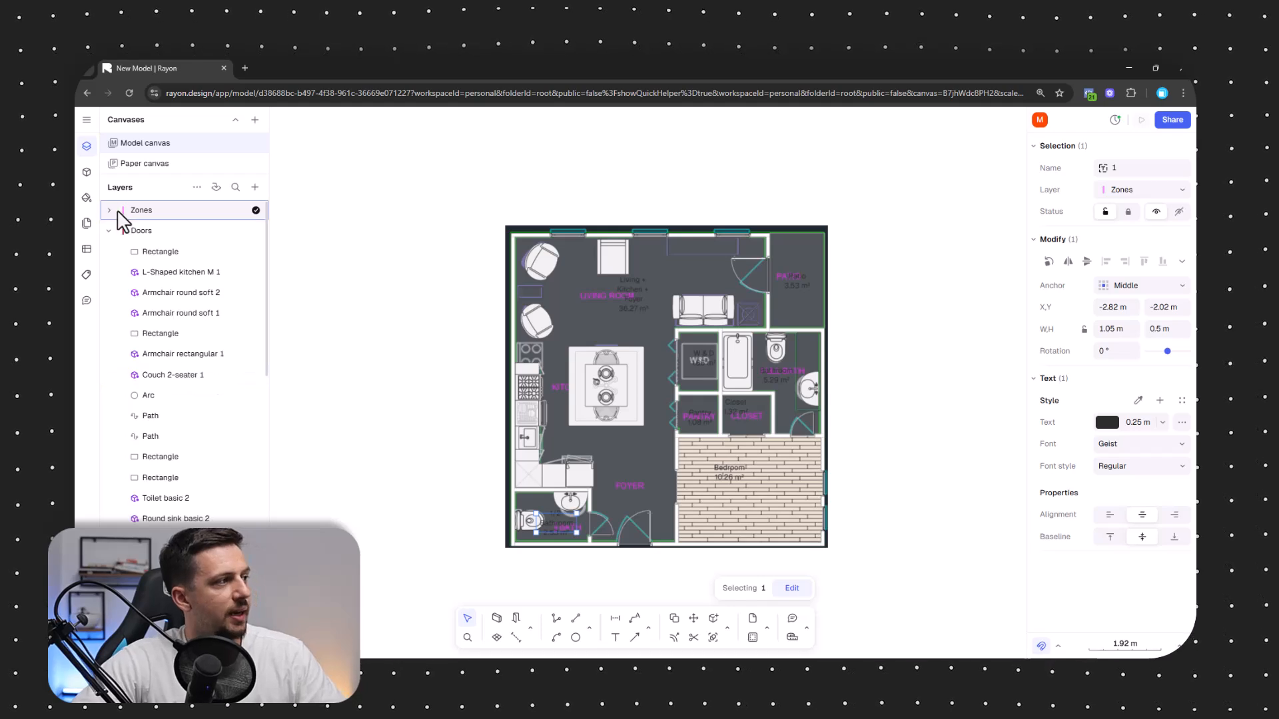
{"action": "left_click", "coordinate": [127, 210]}
{"action": "left_click_drag", "start_coordinate": [193, 552], "coordinate": [182, 211]}
{"action": "scroll", "coordinate": [183, 212], "scroll_direction": "down", "scroll_amount": 4}
{"action": "scroll", "coordinate": [319, 284], "scroll_direction": "down", "scroll_amount": 20}
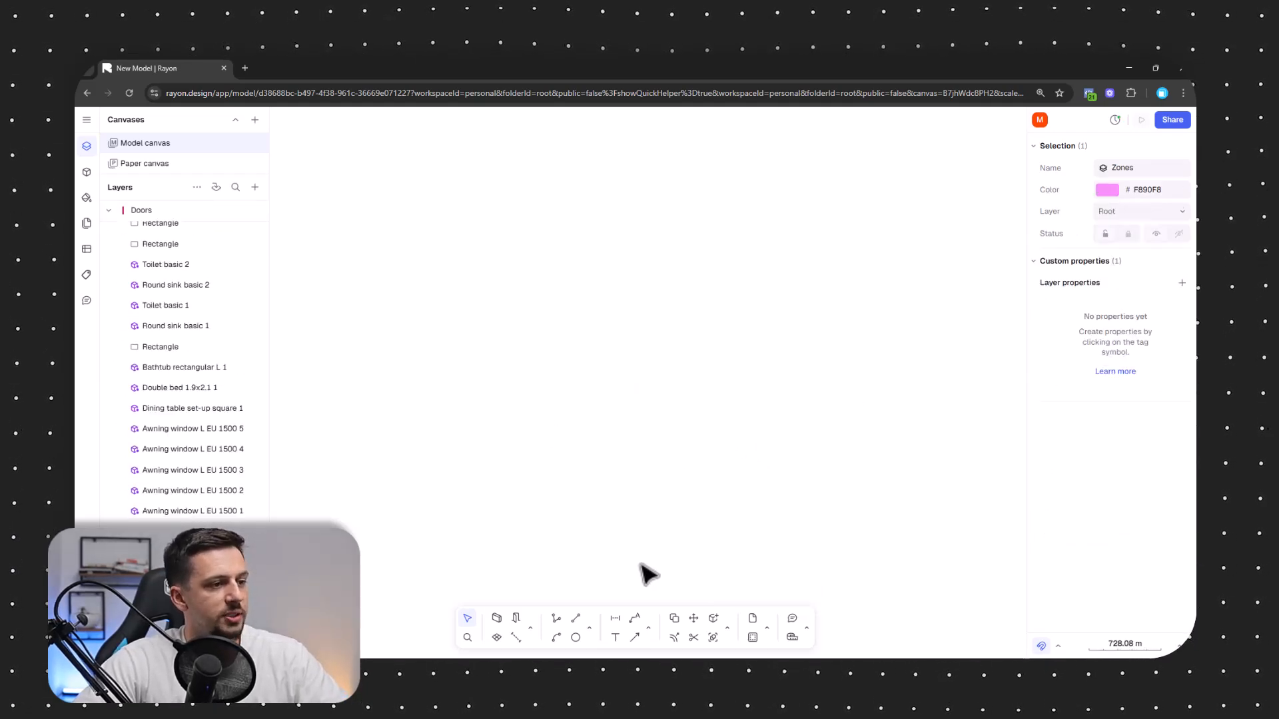
{"action": "left_click", "coordinate": [698, 122]}
{"action": "left_click", "coordinate": [728, 513]}
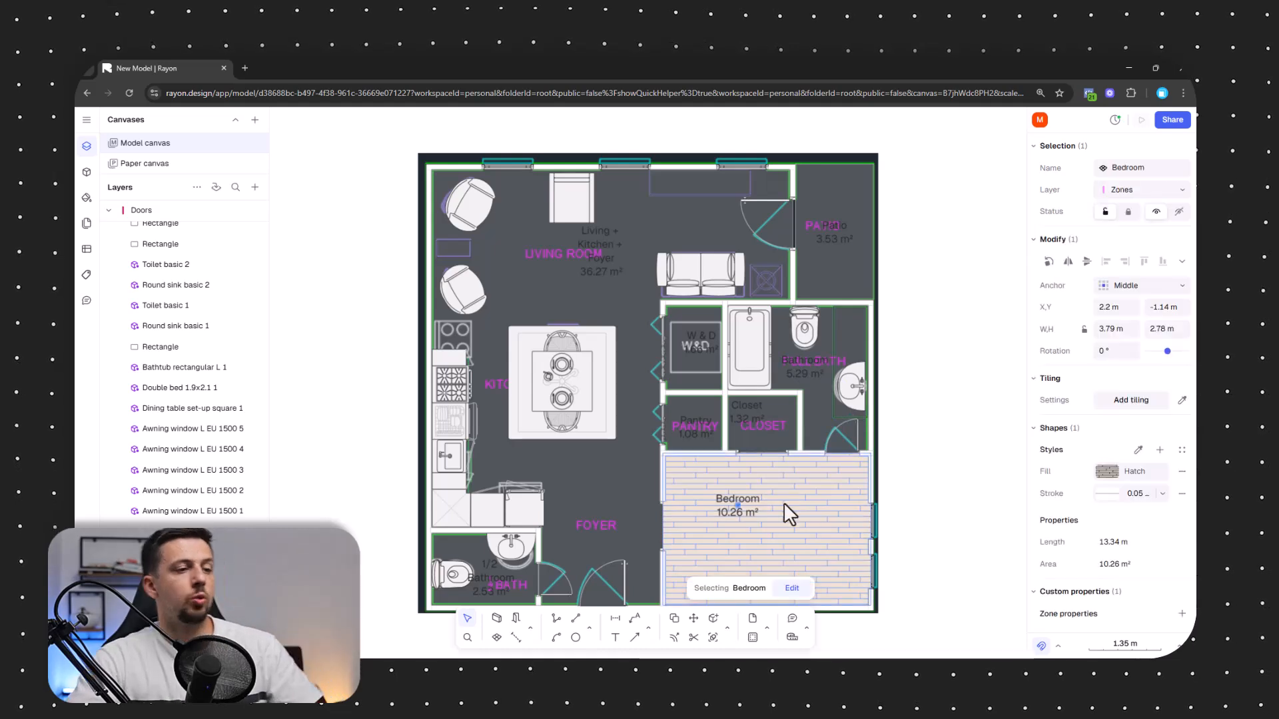
{"action": "left_click", "coordinate": [889, 460]}
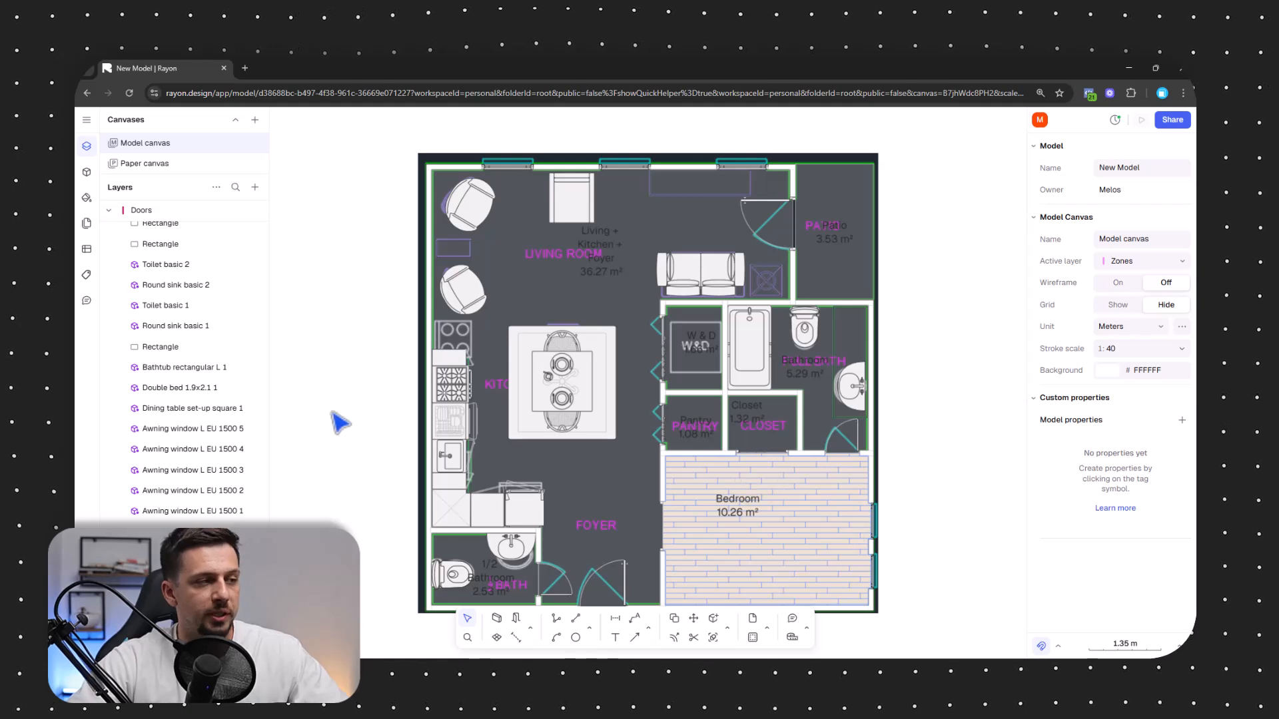
Collapse the Doors layer and move the Zones layer between Exterior Walls and Default
{"action": "scroll", "coordinate": [180, 313], "scroll_direction": "up", "scroll_amount": 4}
{"action": "left_click", "coordinate": [110, 230]}
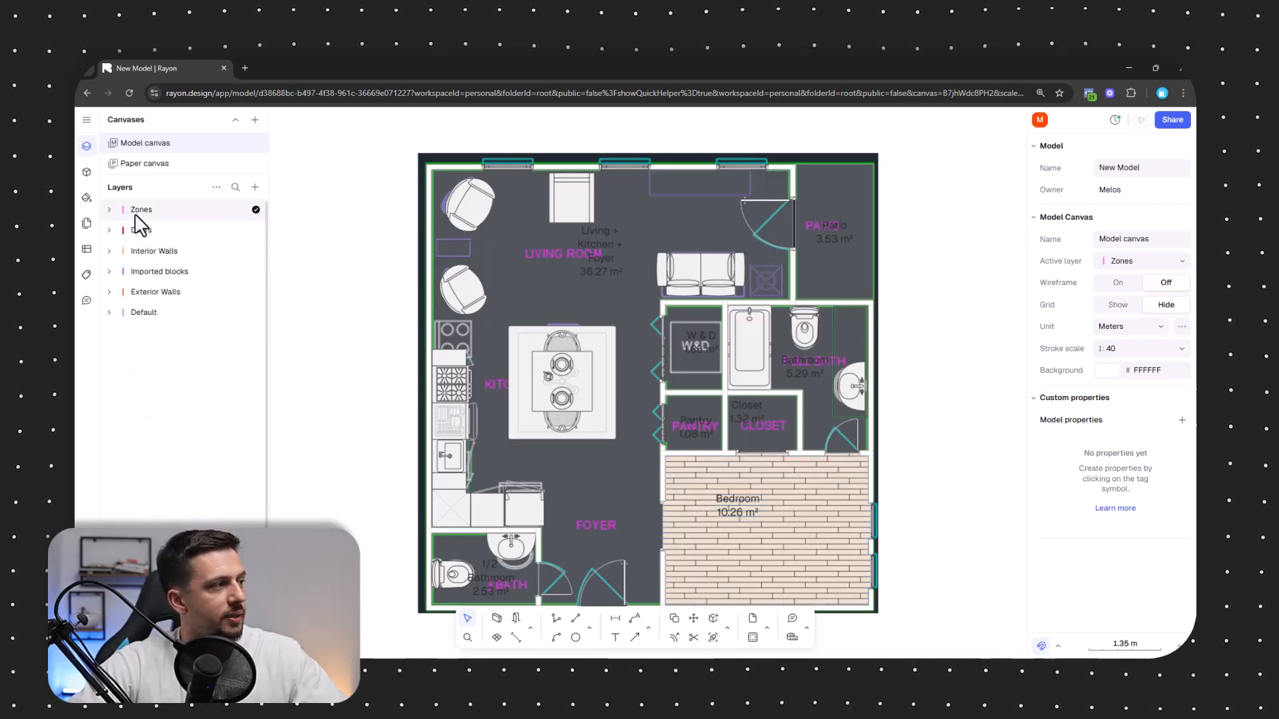
{"action": "left_click_drag", "start_coordinate": [137, 212], "coordinate": [157, 304]}
Move the bedroom's zone tag slightly upward, clear of the bed
{"action": "scroll", "coordinate": [940, 466], "scroll_direction": "down", "scroll_amount": 1}
{"action": "scroll", "coordinate": [939, 466], "scroll_direction": "down", "scroll_amount": 2}
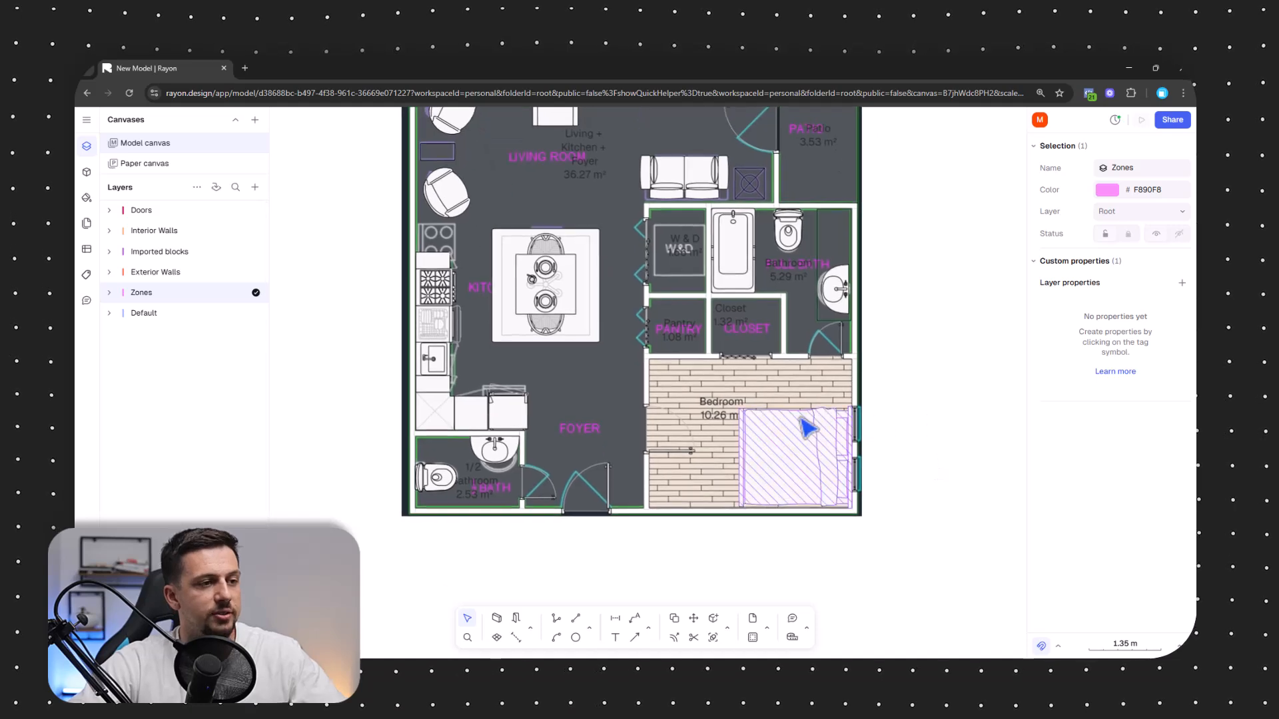
{"action": "left_click", "coordinate": [728, 417]}
{"action": "left_click", "coordinate": [876, 408]}
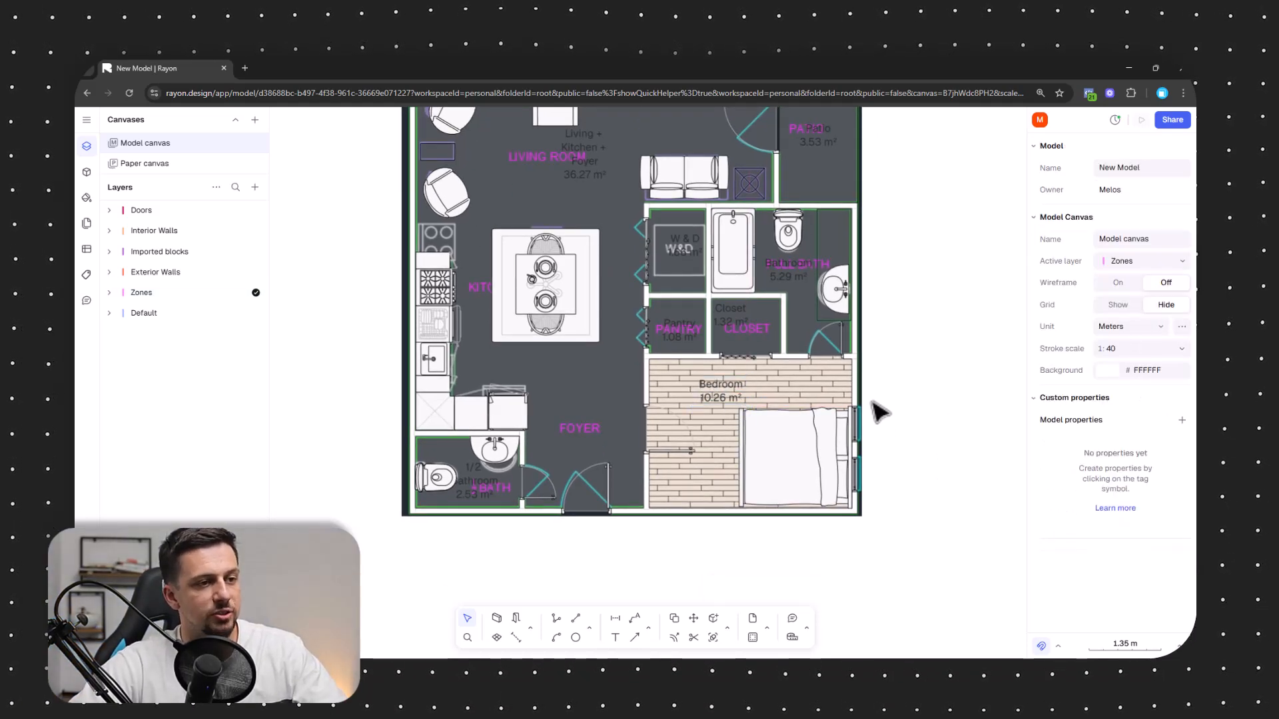
Slightly reduce the opacity of the bedroom zone's parquet hatch fill
{"action": "left_click", "coordinate": [858, 407]}
{"action": "scroll", "coordinate": [880, 398], "scroll_direction": "up", "scroll_amount": 3}
{"action": "left_click", "coordinate": [1133, 471]}
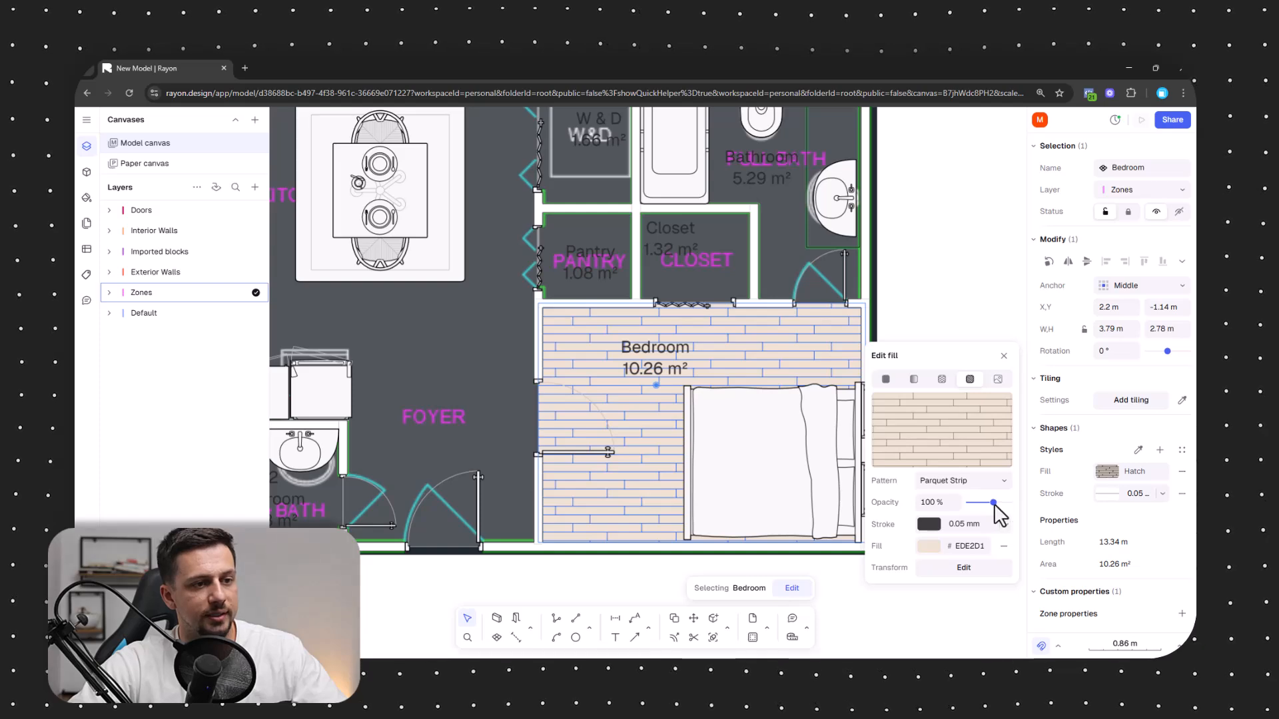
{"action": "left_click_drag", "start_coordinate": [994, 503], "coordinate": [1000, 503]}
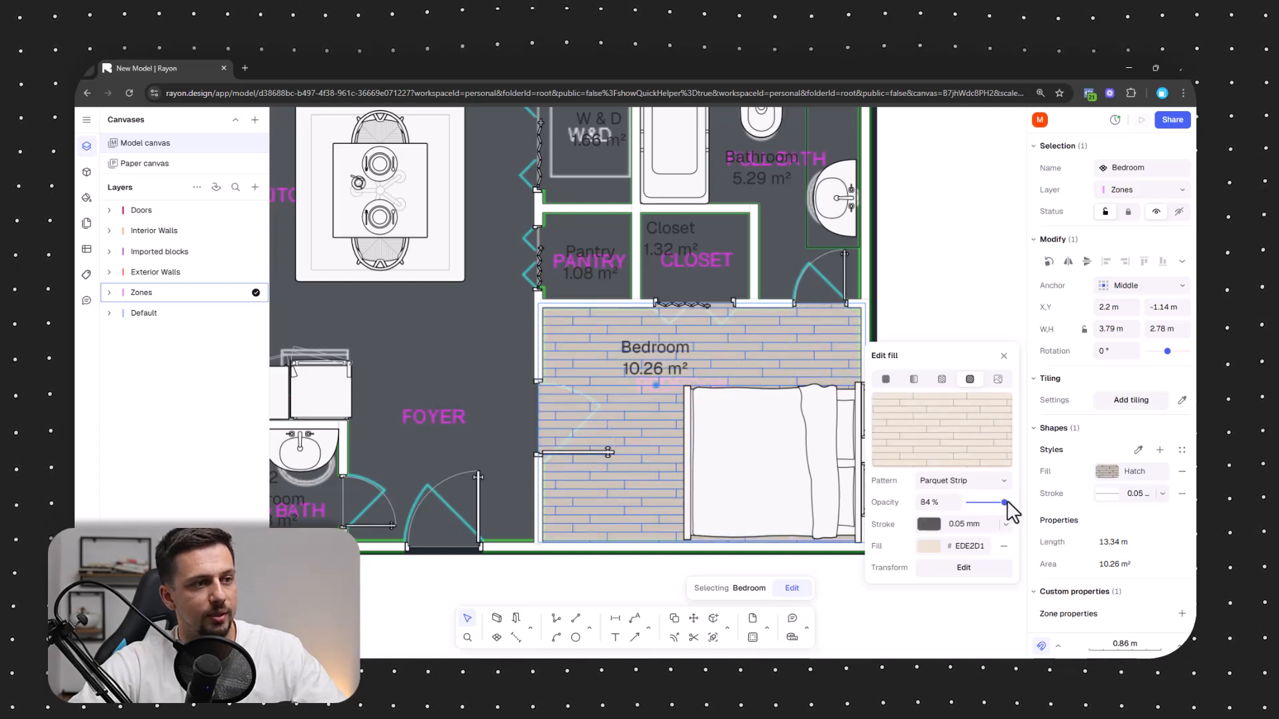
{"action": "left_click_drag", "start_coordinate": [1007, 504], "coordinate": [1011, 505]}
{"action": "left_click", "coordinate": [963, 274]}
{"action": "middle_click_drag", "start_coordinate": [686, 217], "coordinate": [751, 311]}
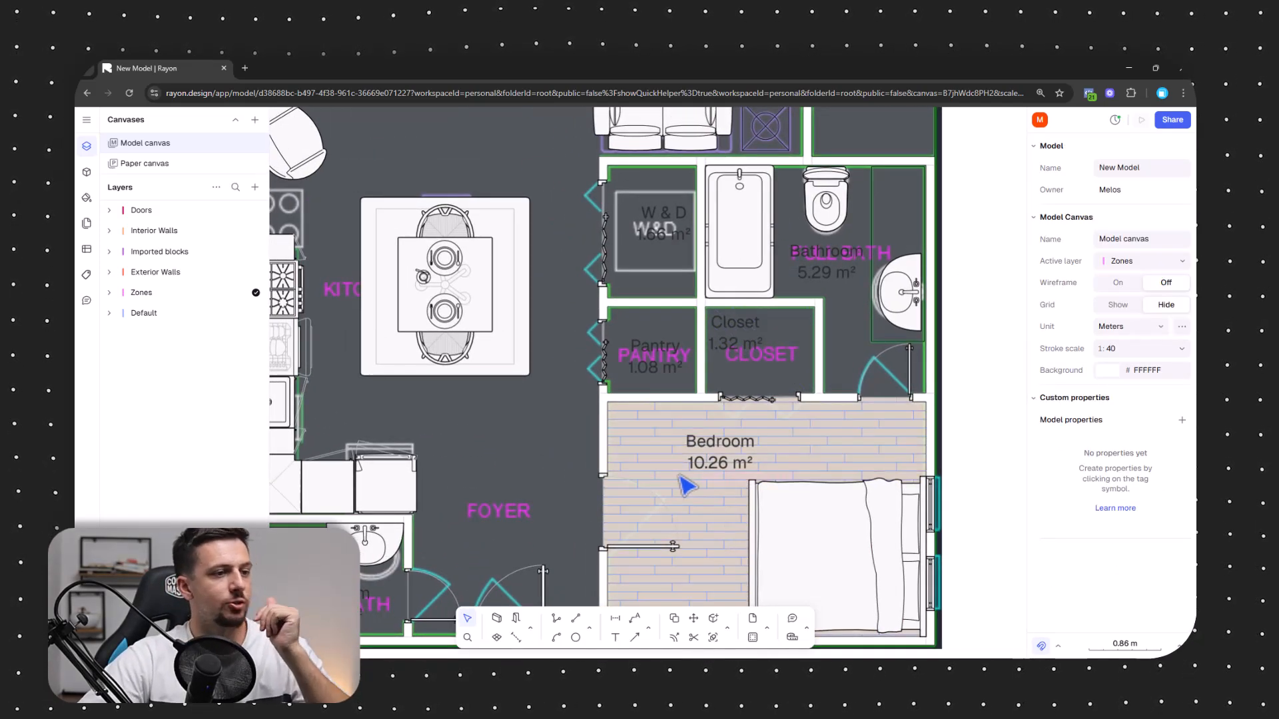
{"action": "mouse_move", "coordinate": [537, 487]}
{"action": "middle_mouse_down"}
{"action": "mouse_move", "coordinate": [616, 473]}
{"action": "mouse_move", "coordinate": [667, 432]}
{"action": "middle_mouse_up"}
{"action": "left_click", "coordinate": [667, 432]}
{"action": "middle_click_drag", "start_coordinate": [704, 309], "coordinate": [706, 347]}
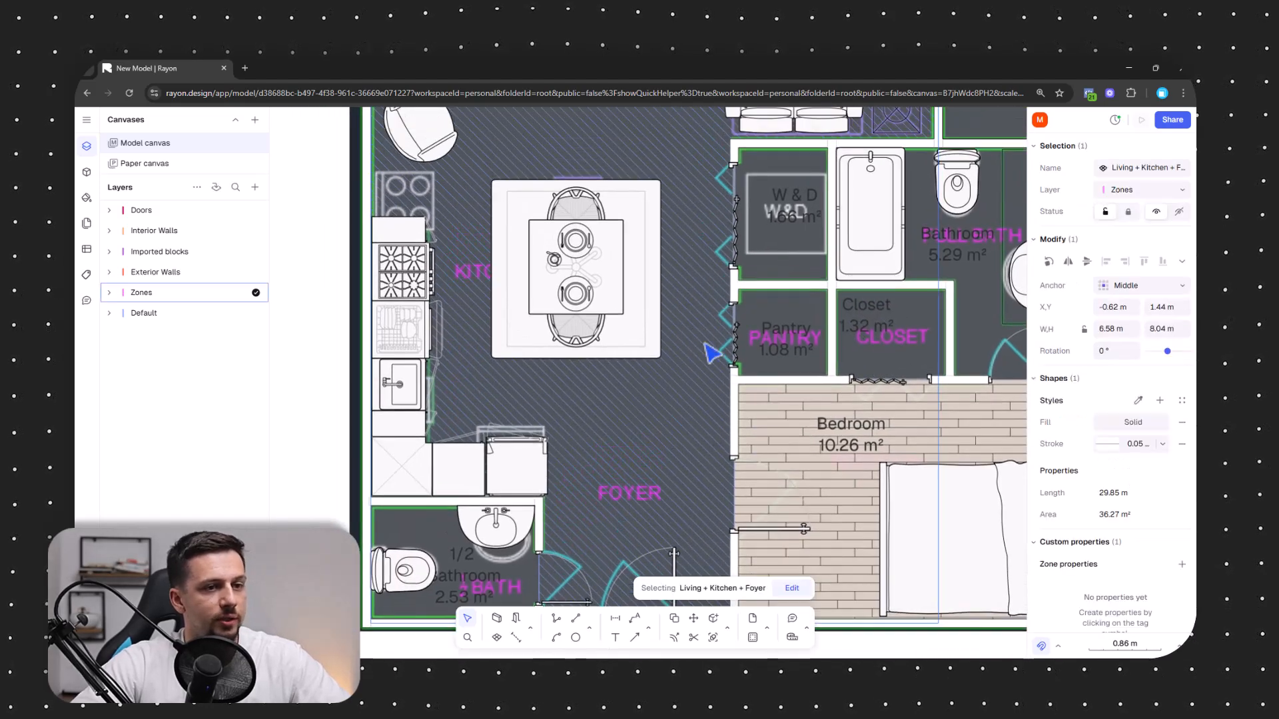
Save the bedroom zone's hatch as a reusable style named Parquet and give it a pale pinkish-beige fill colour, #F6E9E0
{"action": "left_click", "coordinate": [907, 477]}
{"action": "middle_click_drag", "start_coordinate": [930, 430], "coordinate": [888, 388]}
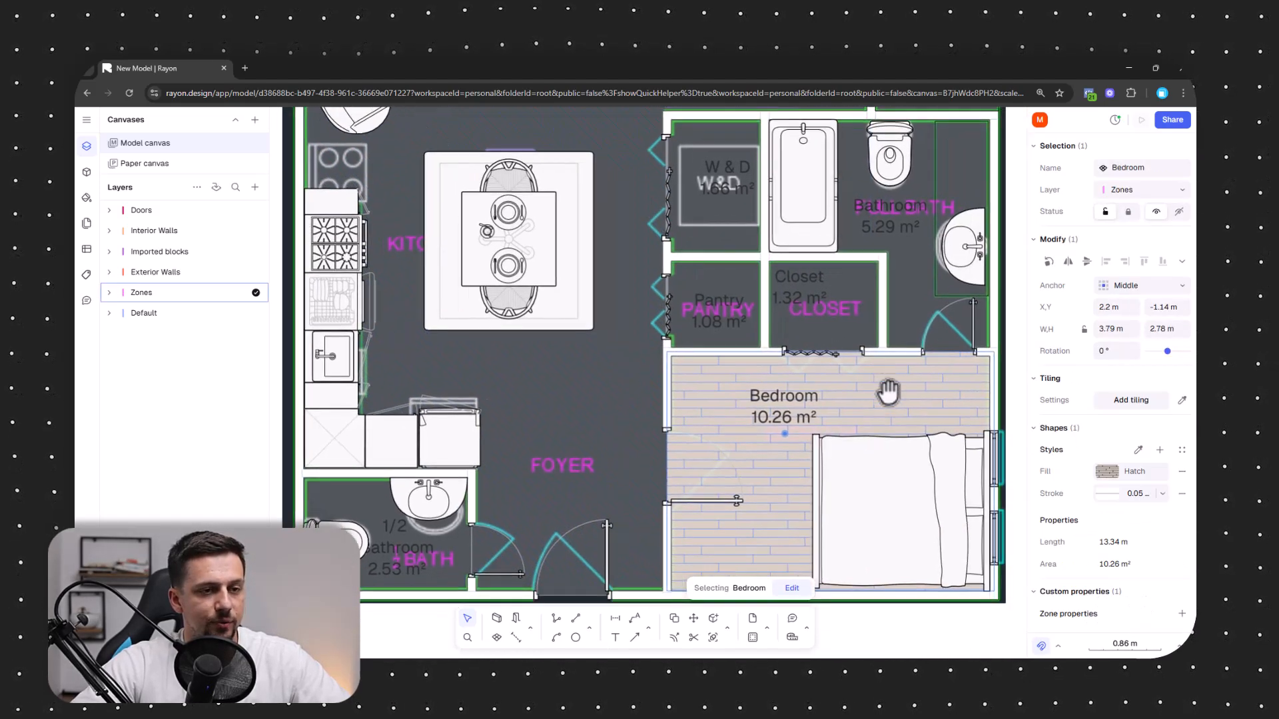
{"action": "left_click", "coordinate": [1158, 451]}
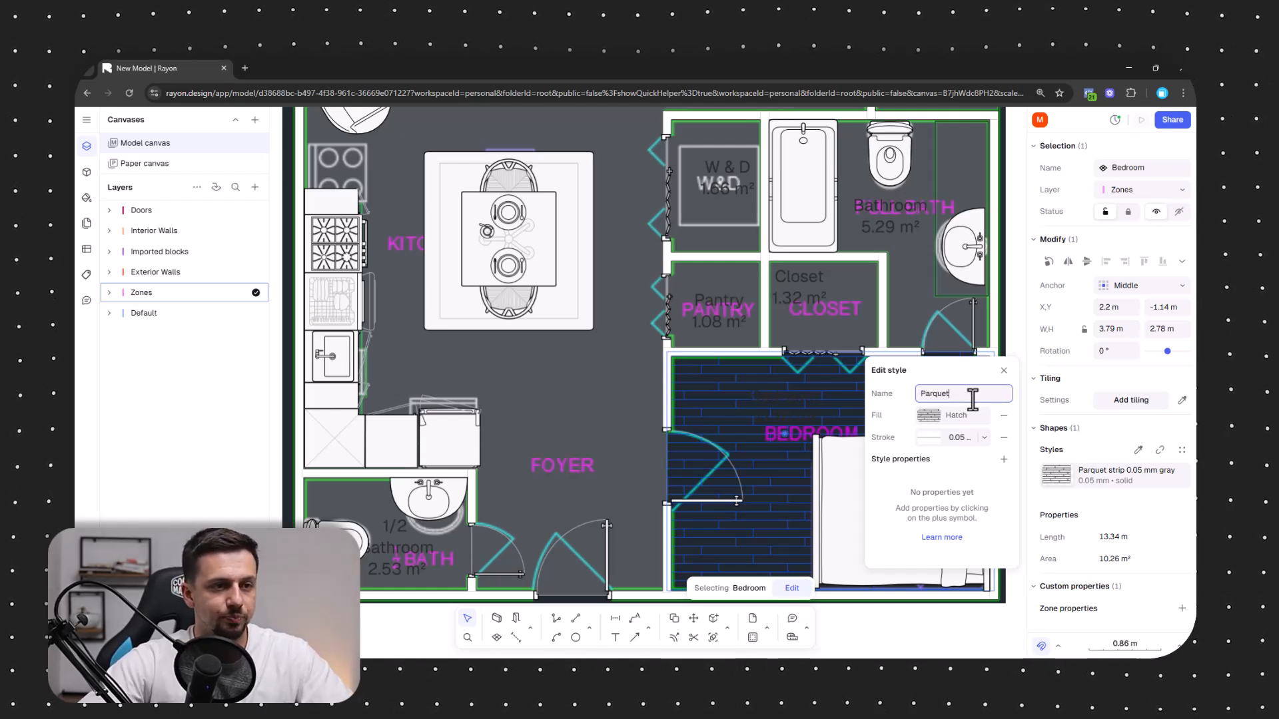
{"action": "left_click", "coordinate": [957, 417]}
{"action": "left_click", "coordinate": [946, 563]}
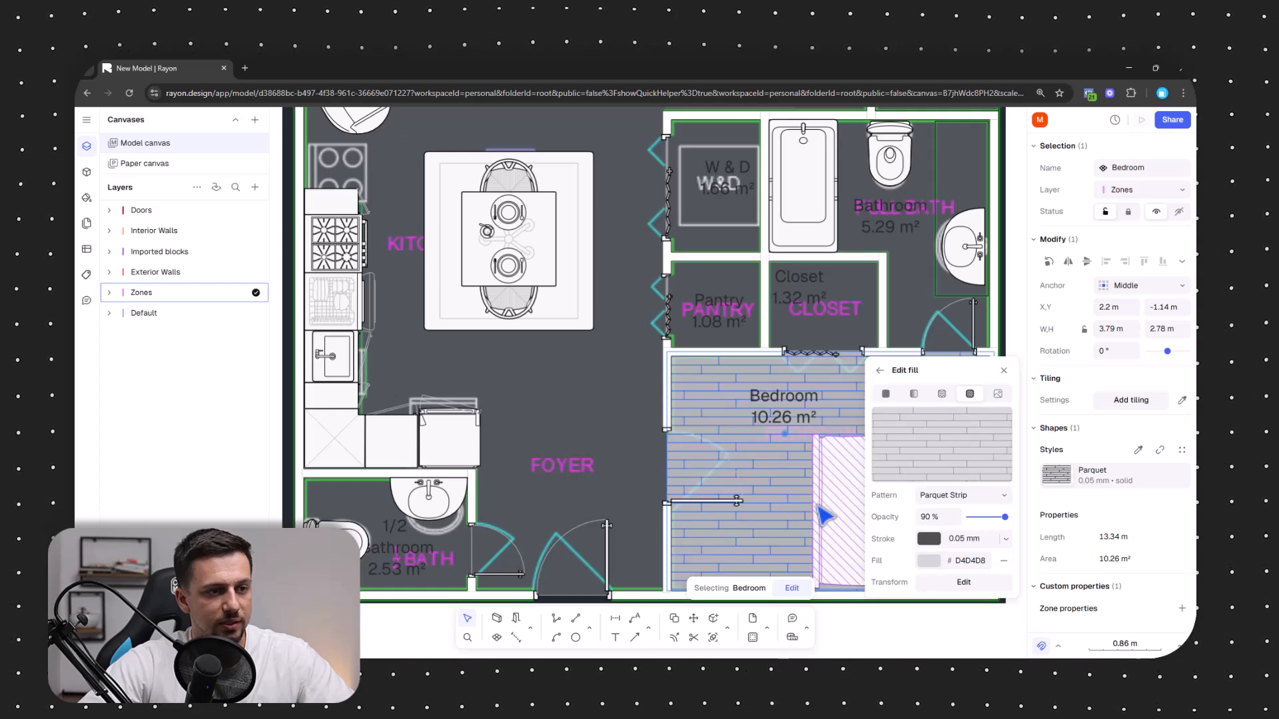
{"action": "left_click", "coordinate": [928, 561]}
{"action": "left_click", "coordinate": [884, 509]}
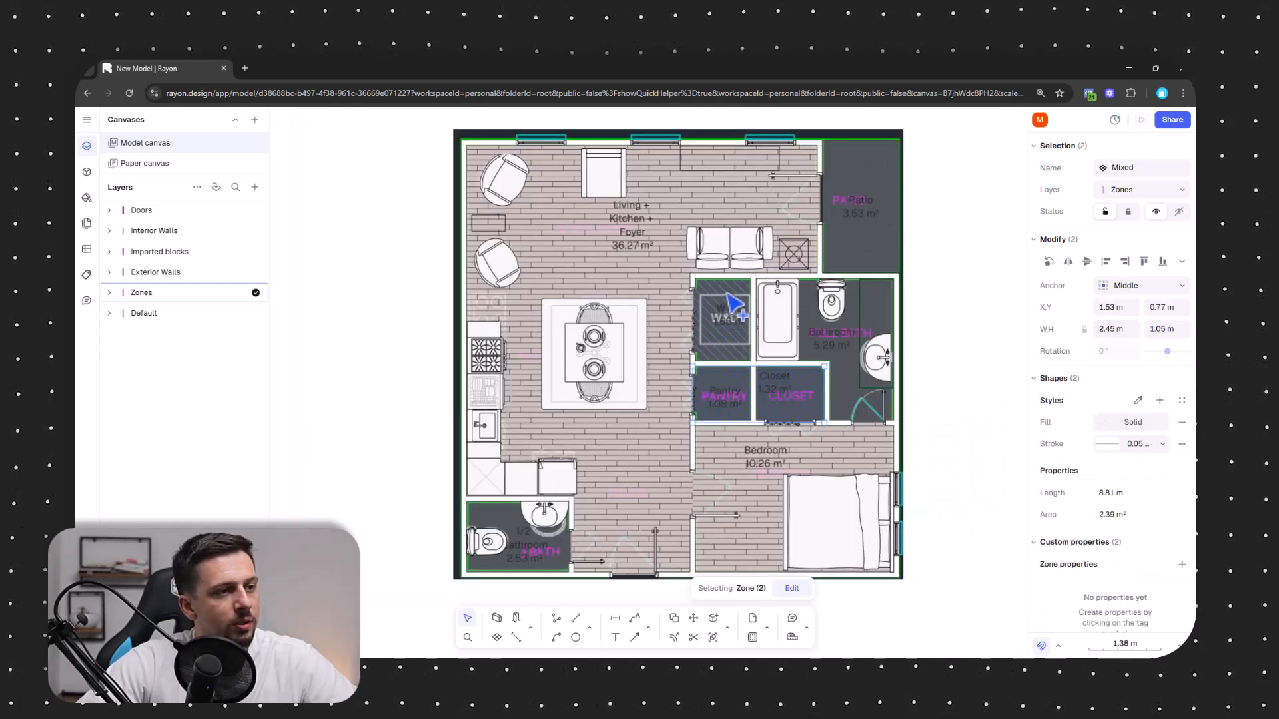
Give the W & D, pantry, closet and both bathroom zones a Square 300x300 hatch with a background fill
{"action": "left_click", "coordinate": [735, 305], "text": "shift"}
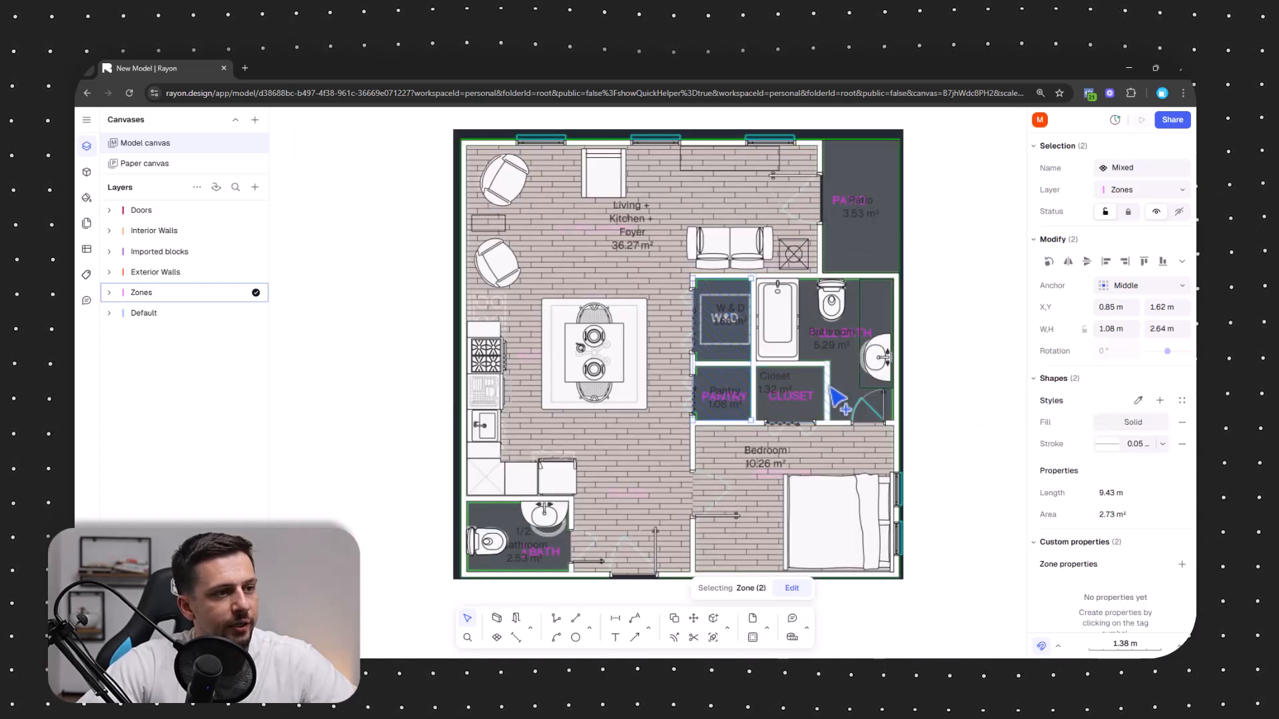
{"action": "left_click", "coordinate": [828, 373], "text": "shift"}
{"action": "left_click", "coordinate": [500, 533], "text": "shift"}
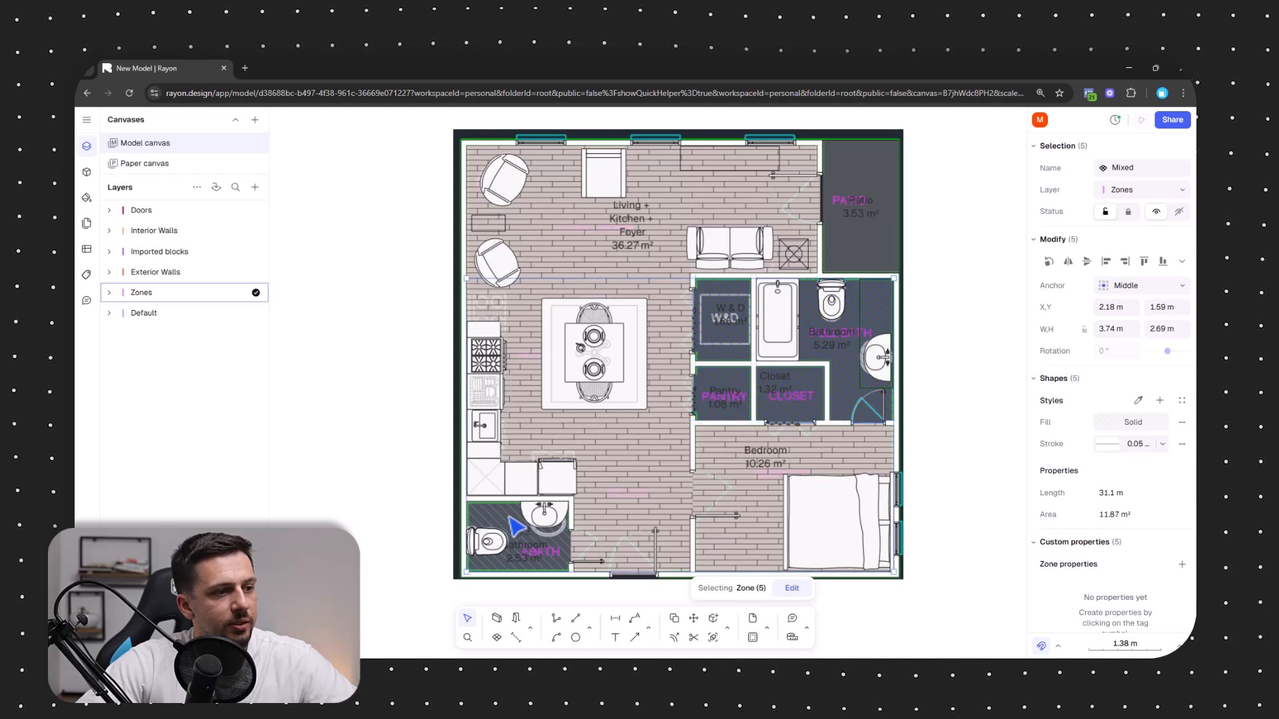
{"action": "left_click", "coordinate": [1099, 424]}
{"action": "left_click", "coordinate": [970, 339]}
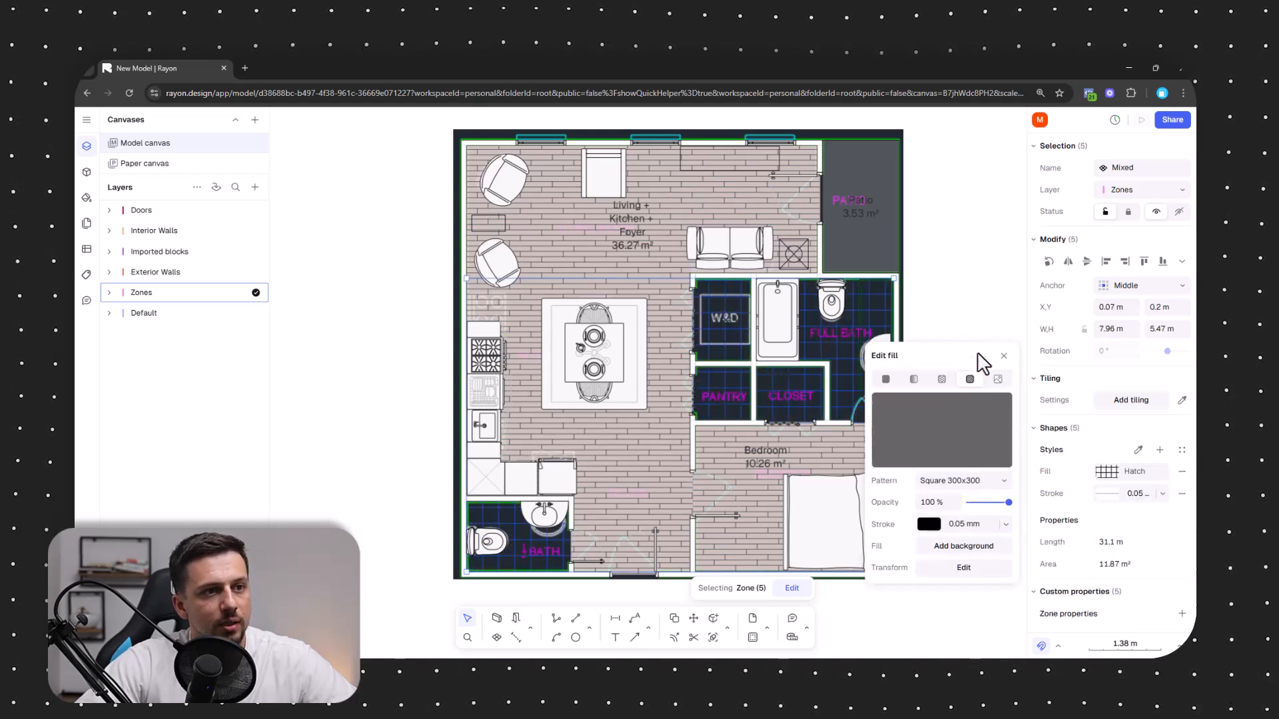
{"action": "left_click", "coordinate": [966, 483]}
{"action": "left_click", "coordinate": [965, 484]}
{"action": "left_click", "coordinate": [937, 547]}
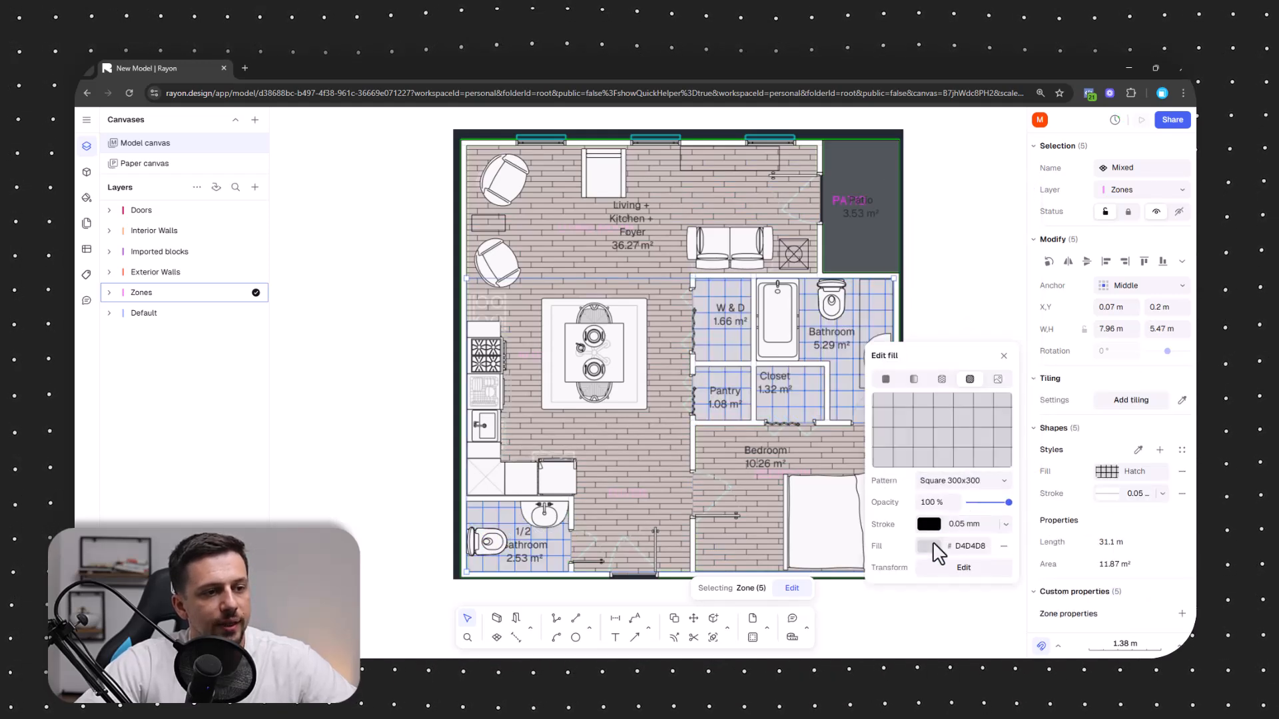
Lighten the grey background of the selected wet-room and storage zones' hatch and set its line colour to #969696
{"action": "left_click", "coordinate": [929, 546]}
{"action": "left_click_drag", "start_coordinate": [879, 450], "coordinate": [877, 447]}
{"action": "left_click", "coordinate": [880, 422]}
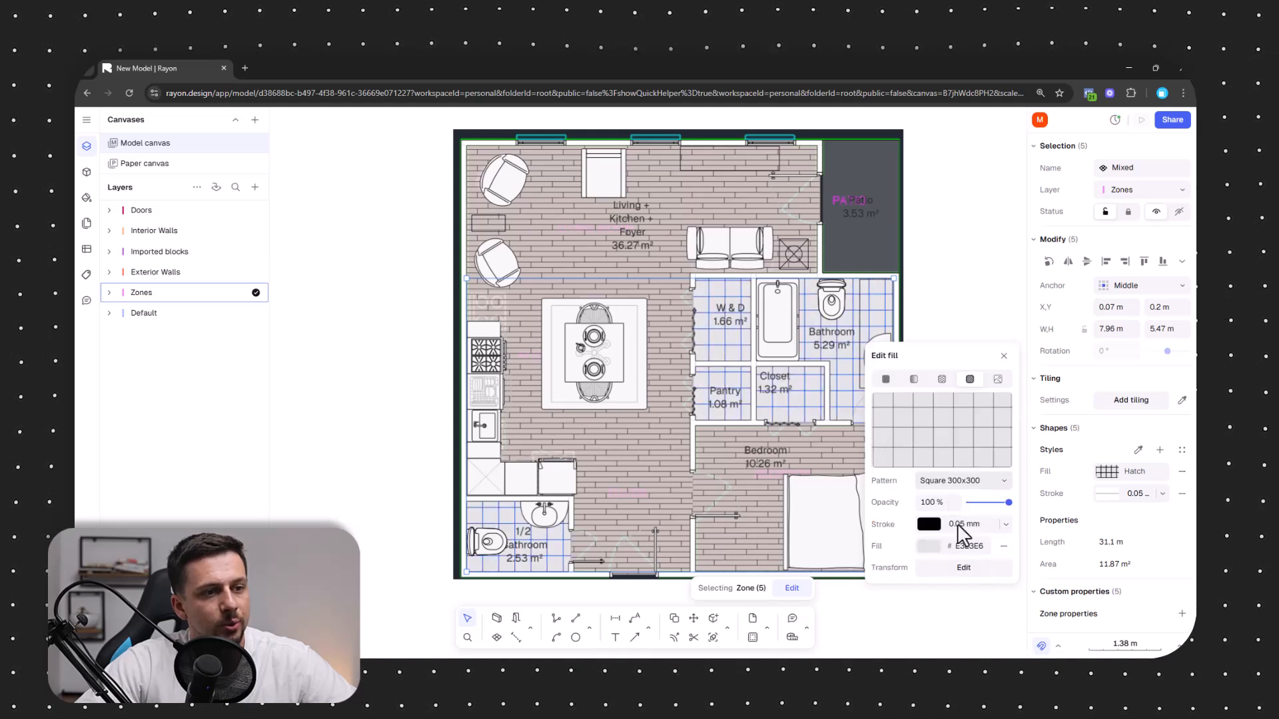
{"action": "left_click", "coordinate": [929, 524]}
{"action": "left_click", "coordinate": [876, 446]}
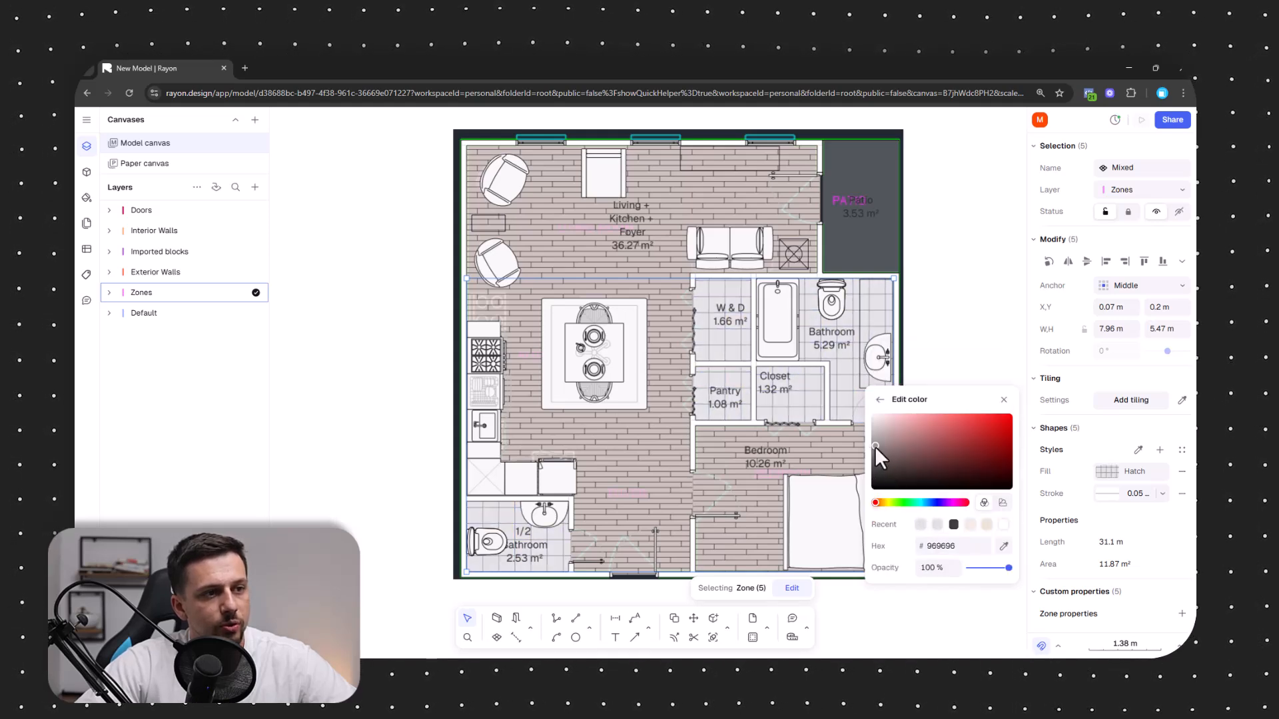
{"action": "left_click", "coordinate": [979, 305]}
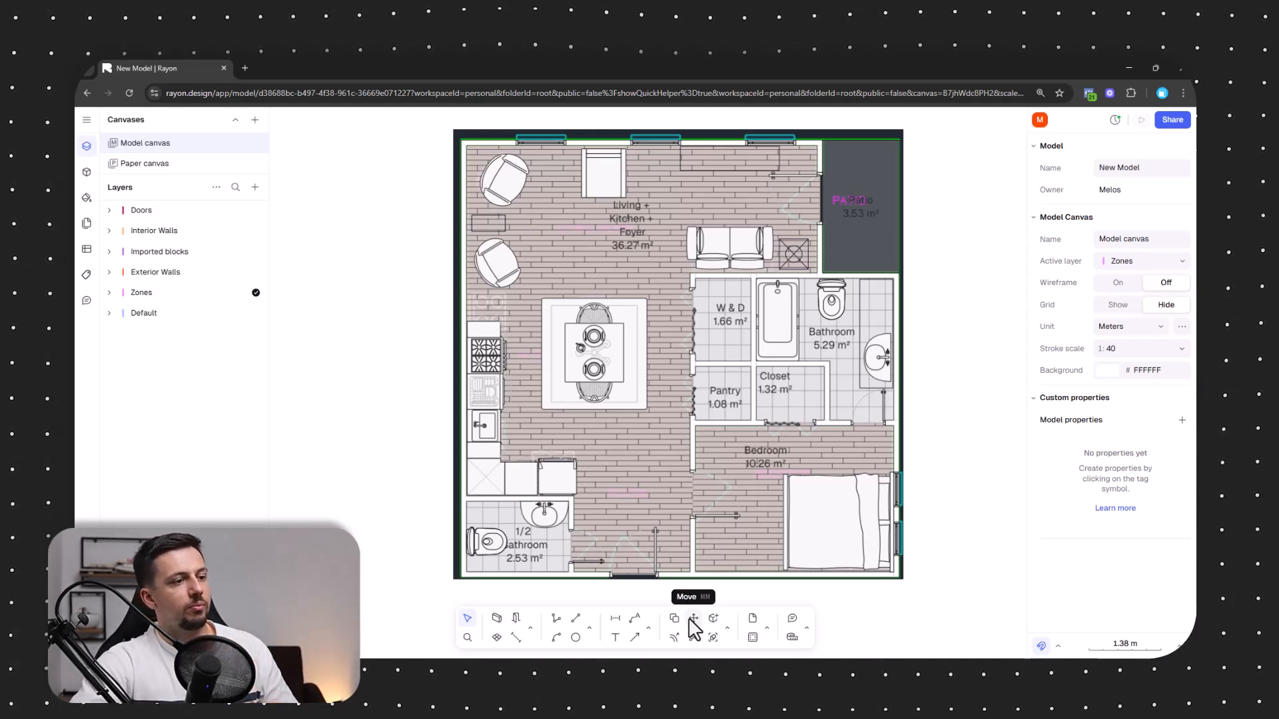
{"action": "left_click", "coordinate": [662, 562]}
{"action": "left_click", "coordinate": [1010, 418]}
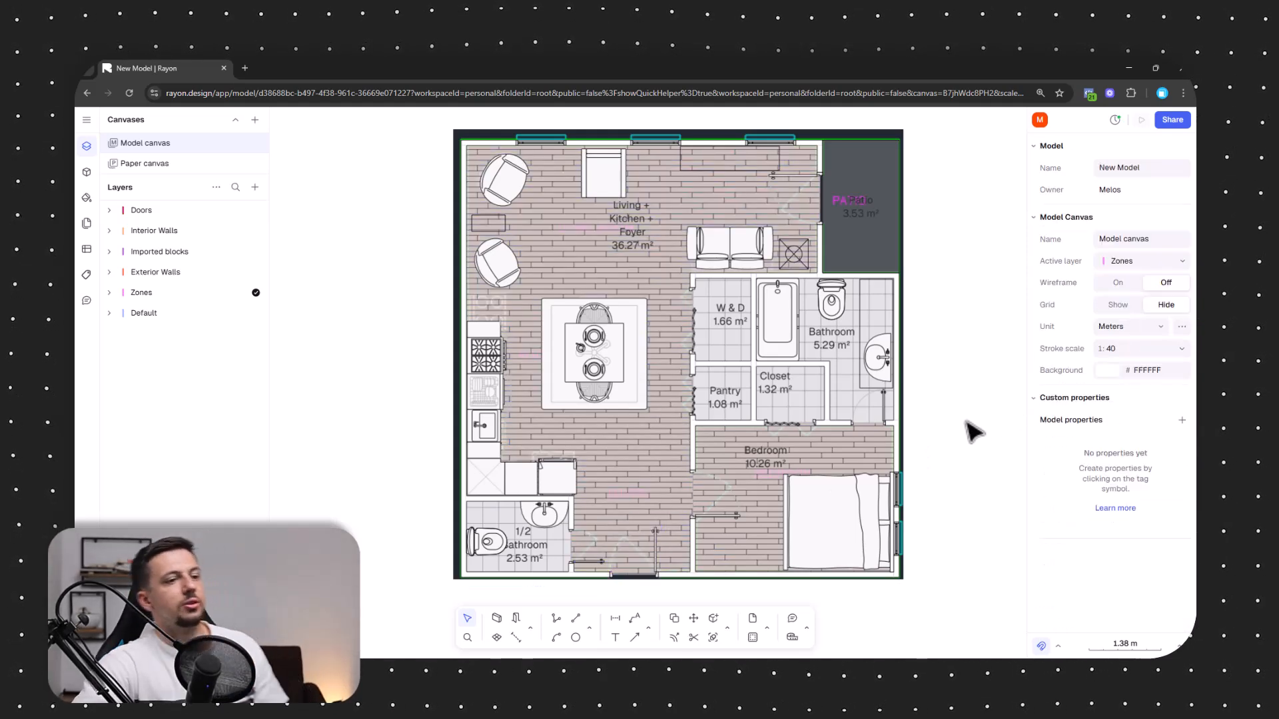
Give the patio zone a Square 300x300 hatch with a light grey #D4D4D8 background
{"action": "middle_click_drag", "start_coordinate": [868, 332], "coordinate": [816, 403]}
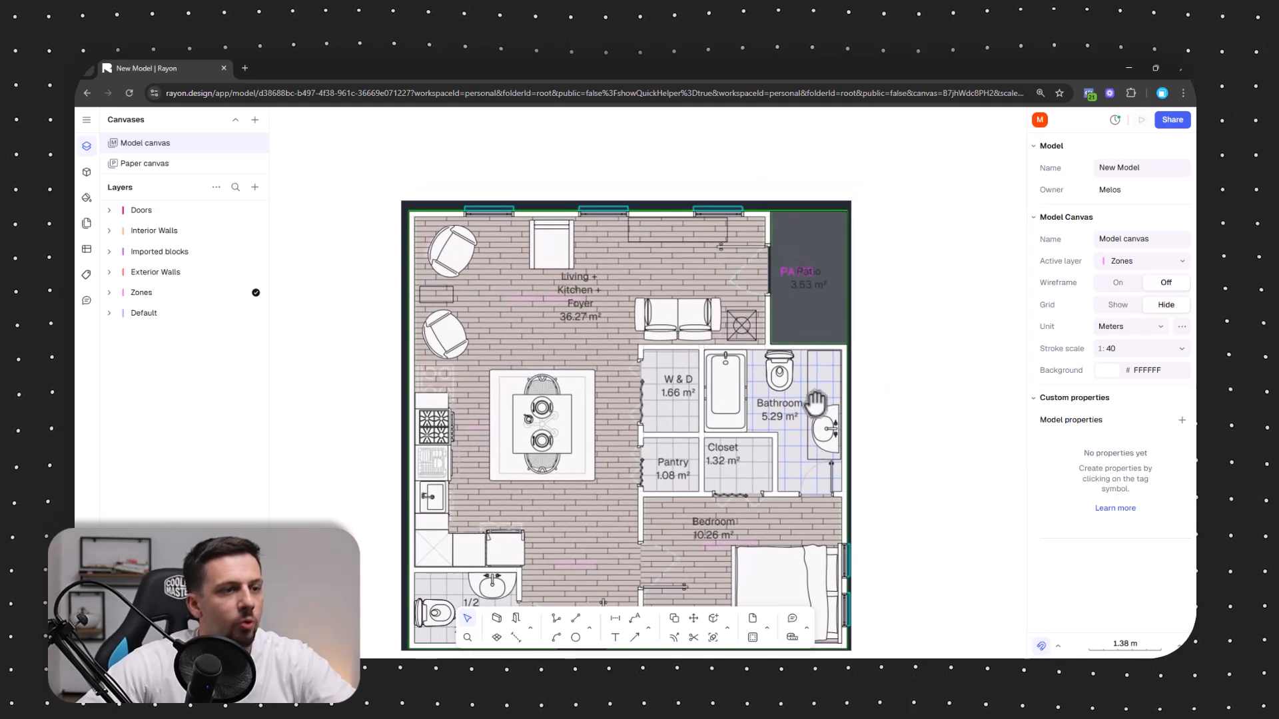
{"action": "left_click", "coordinate": [799, 250]}
{"action": "left_click", "coordinate": [1107, 425]}
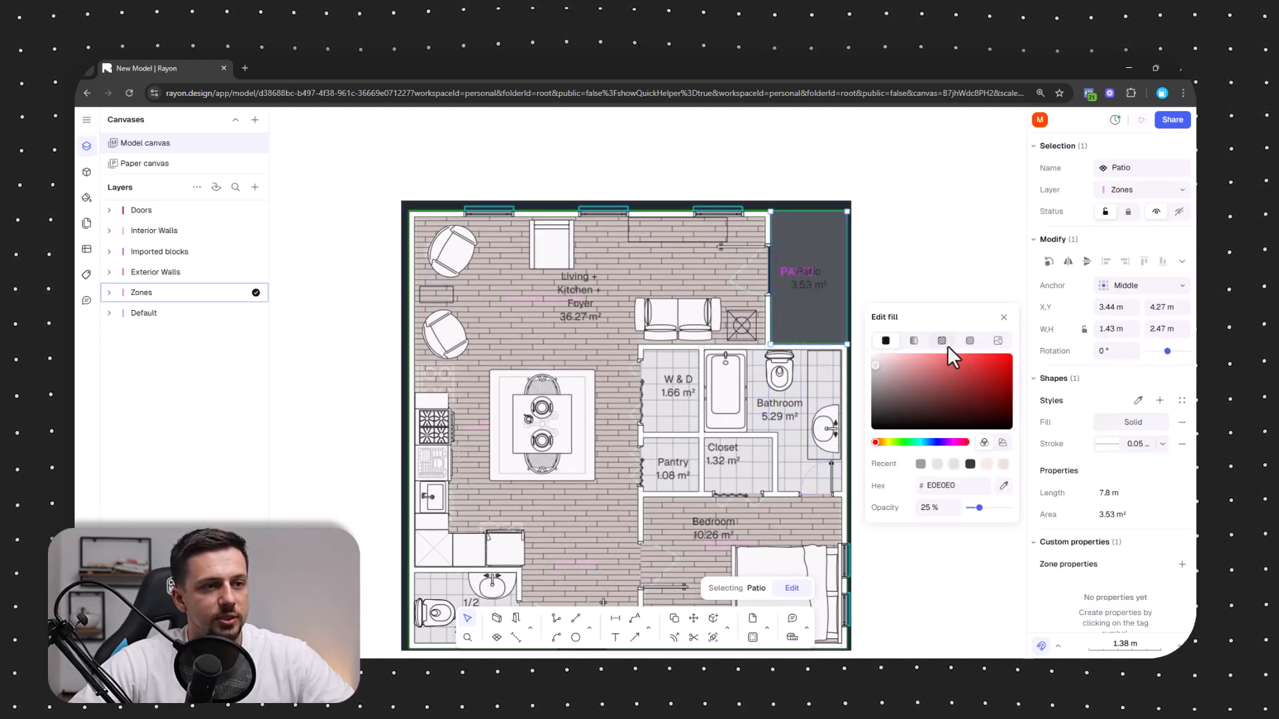
{"action": "left_click", "coordinate": [970, 341]}
{"action": "left_click", "coordinate": [928, 543]}
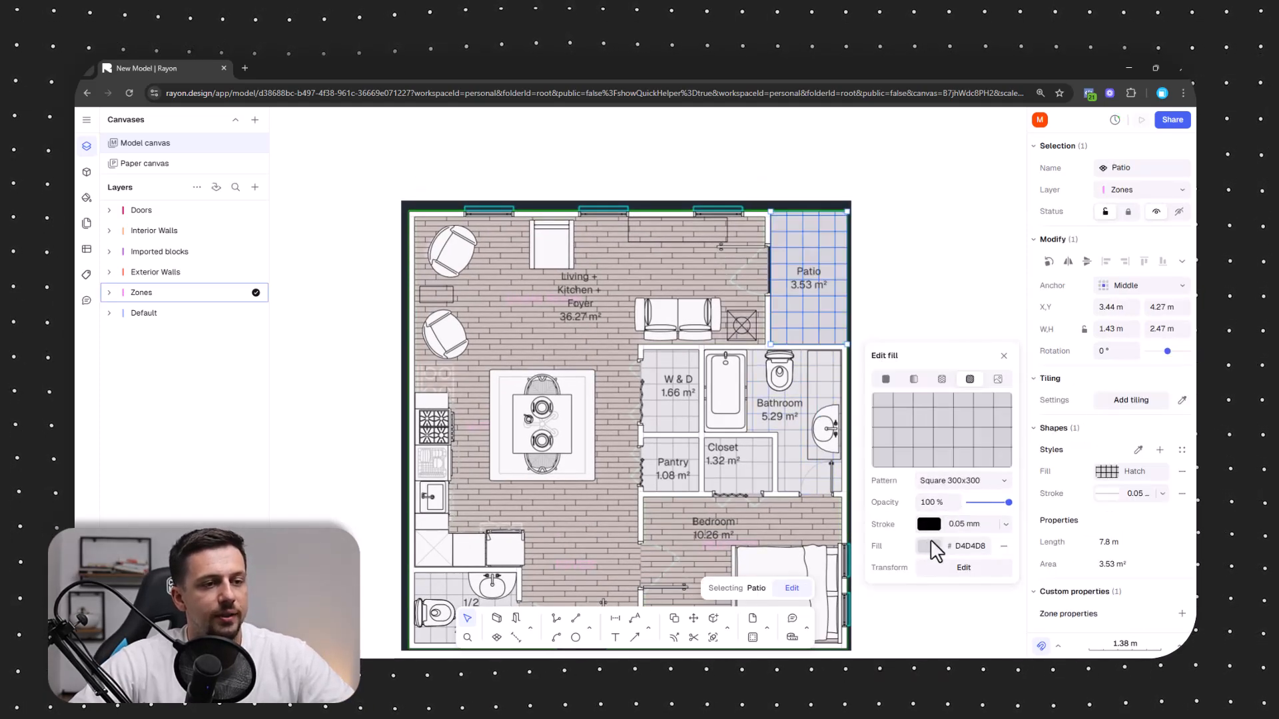
{"action": "left_click", "coordinate": [928, 546]}
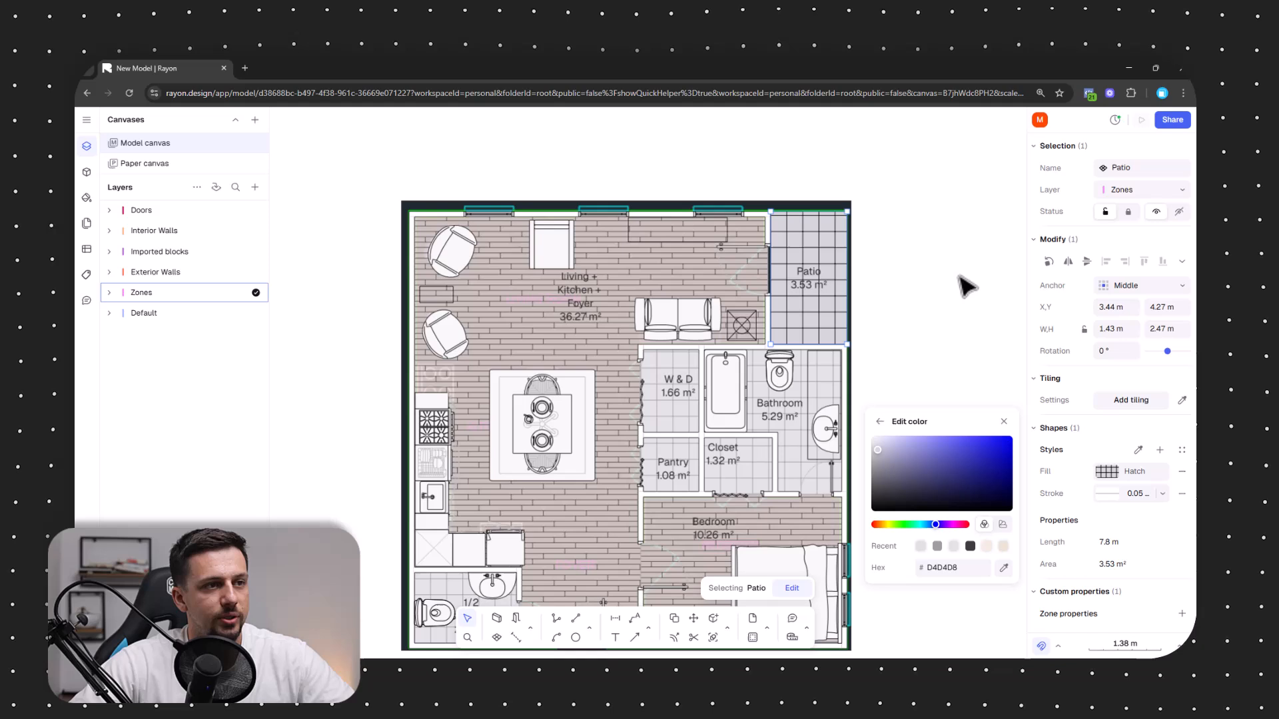
{"action": "left_click", "coordinate": [879, 422]}
Change the patio hatch's line colour to a medium grey
{"action": "left_click", "coordinate": [928, 524]}
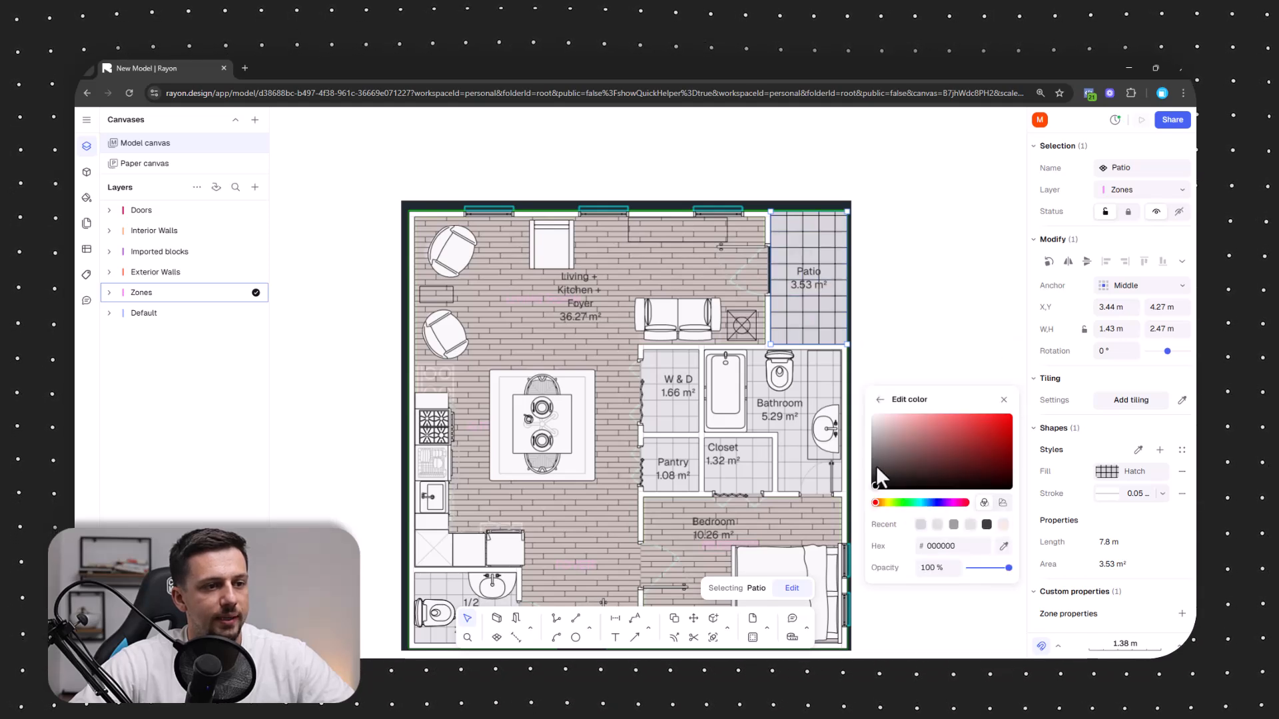
{"action": "left_click_drag", "start_coordinate": [869, 445], "coordinate": [875, 453]}
{"action": "left_click", "coordinate": [932, 330]}
{"action": "scroll", "coordinate": [749, 410], "scroll_direction": "down", "scroll_amount": 4}
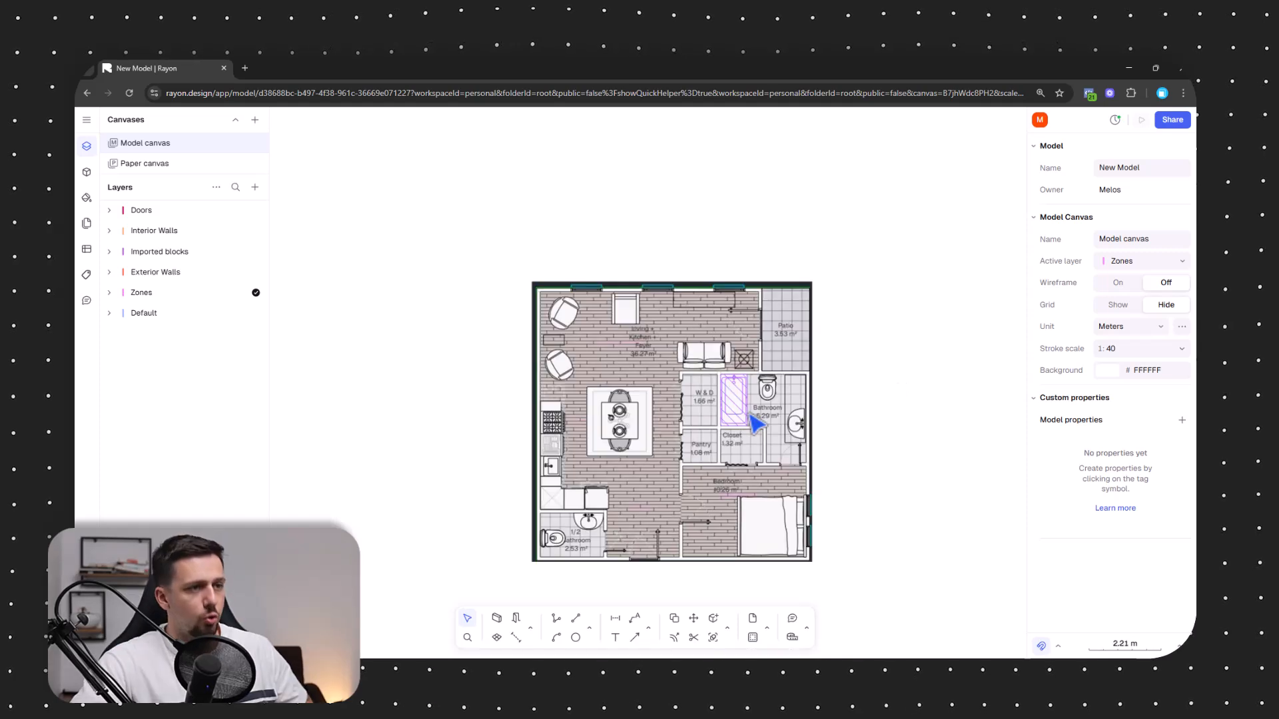
{"action": "scroll", "coordinate": [740, 436], "scroll_direction": "up", "scroll_amount": 4}
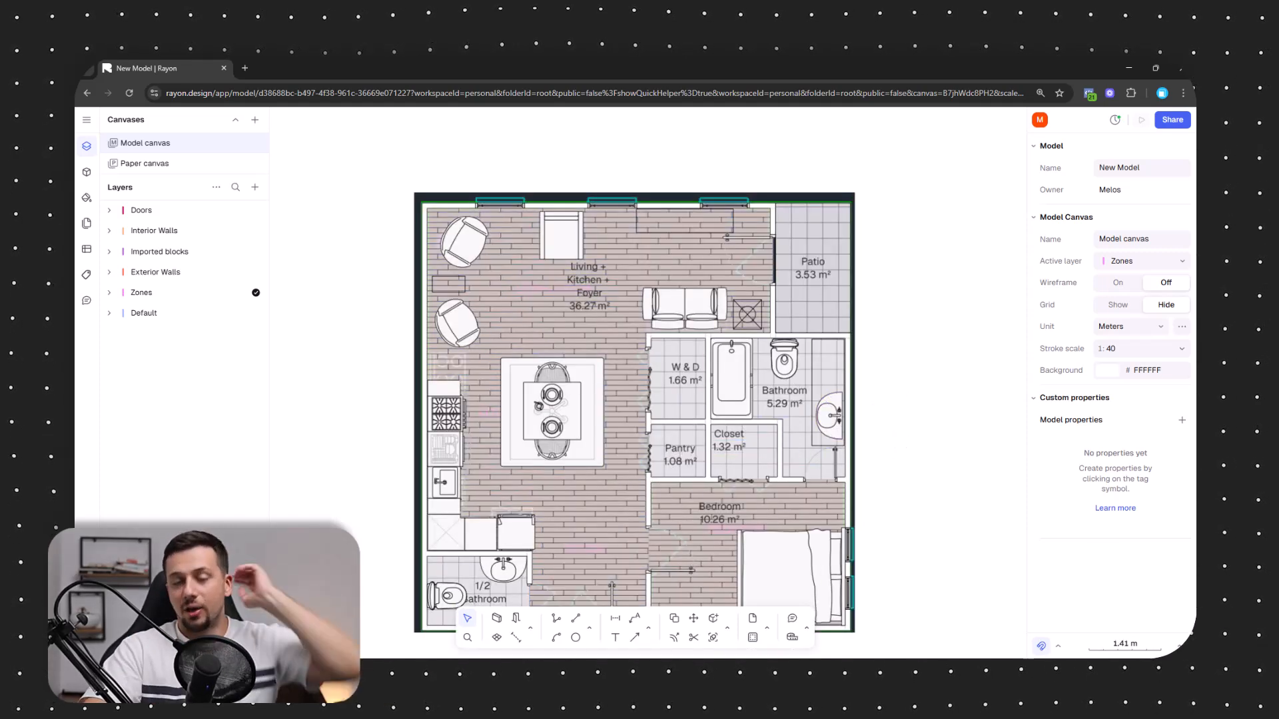
{"action": "mouse_move", "coordinate": [727, 673]}
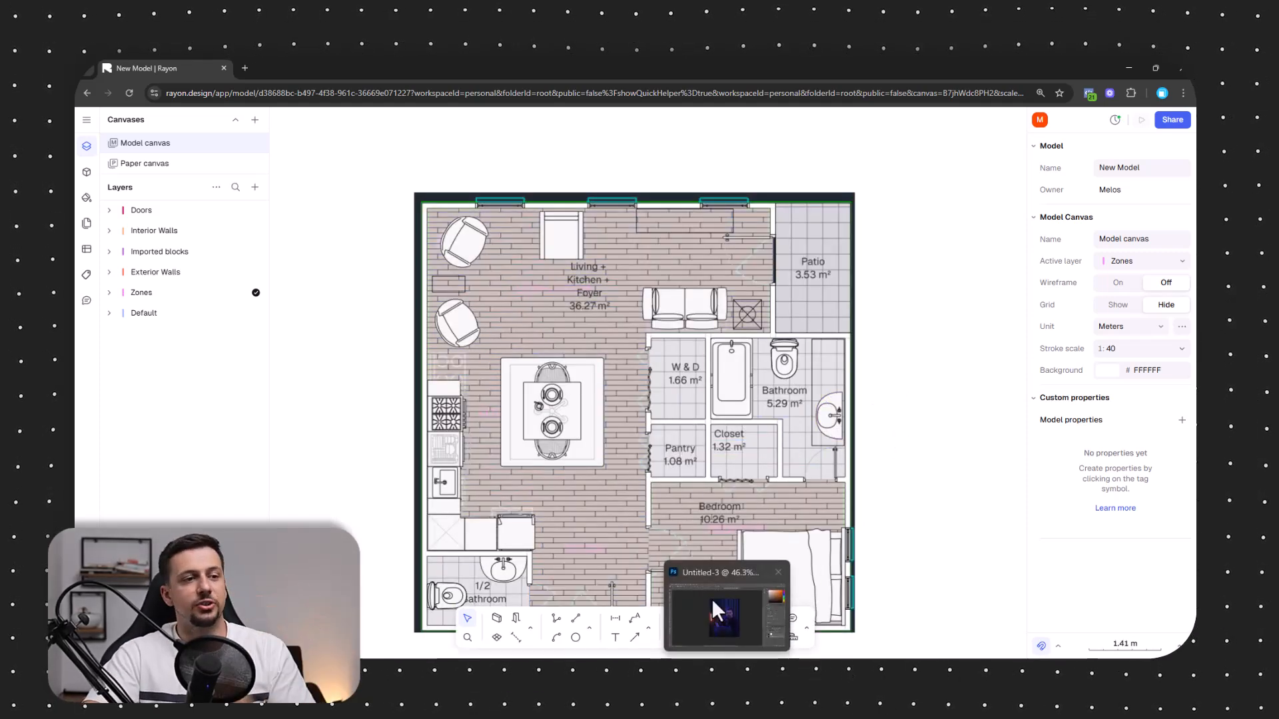
{"action": "middle_click_drag", "start_coordinate": [947, 445], "coordinate": [945, 362]}
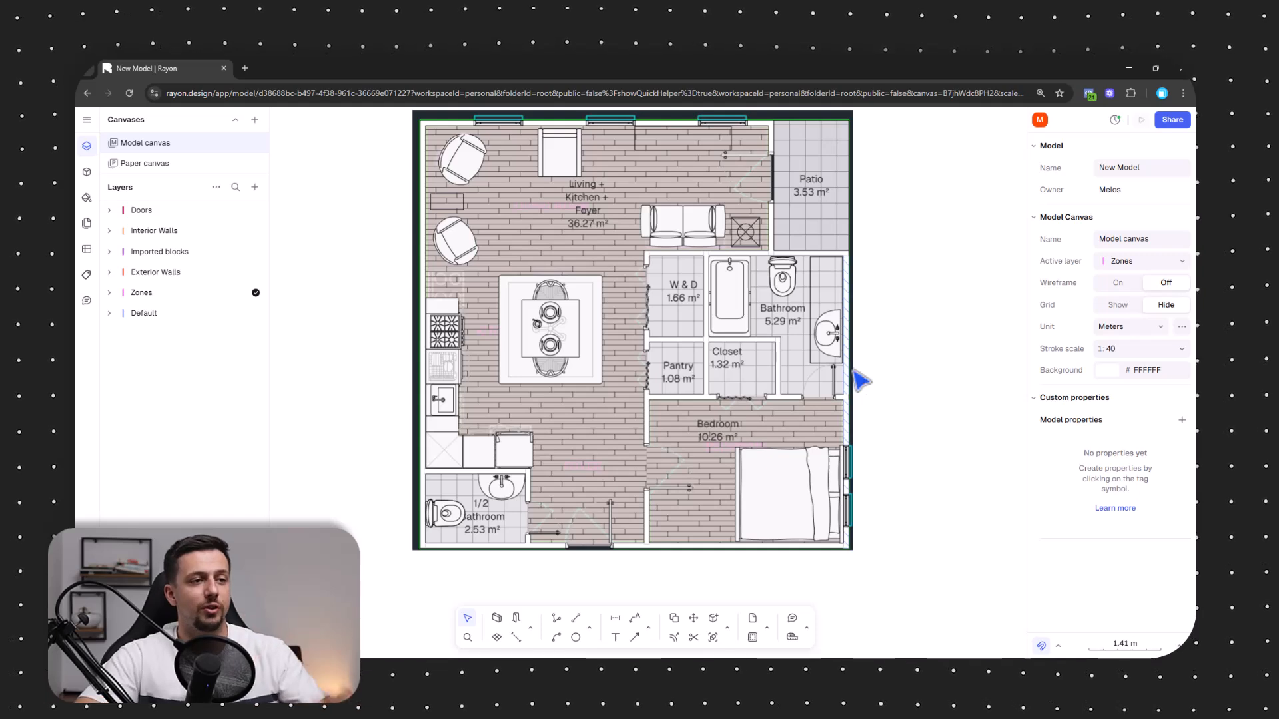
{"action": "middle_click_drag", "start_coordinate": [863, 339], "coordinate": [863, 354]}
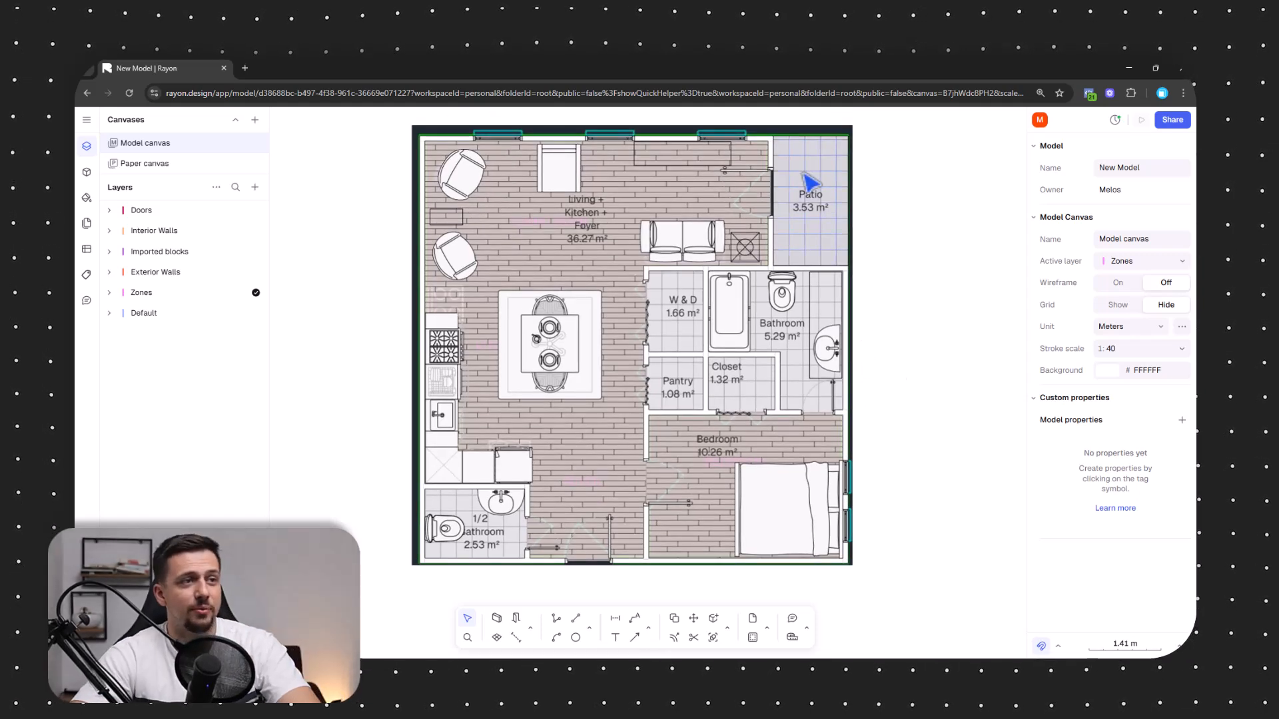
Unlock and hide the reference screenshot in the Default layer
{"action": "left_click", "coordinate": [116, 314]}
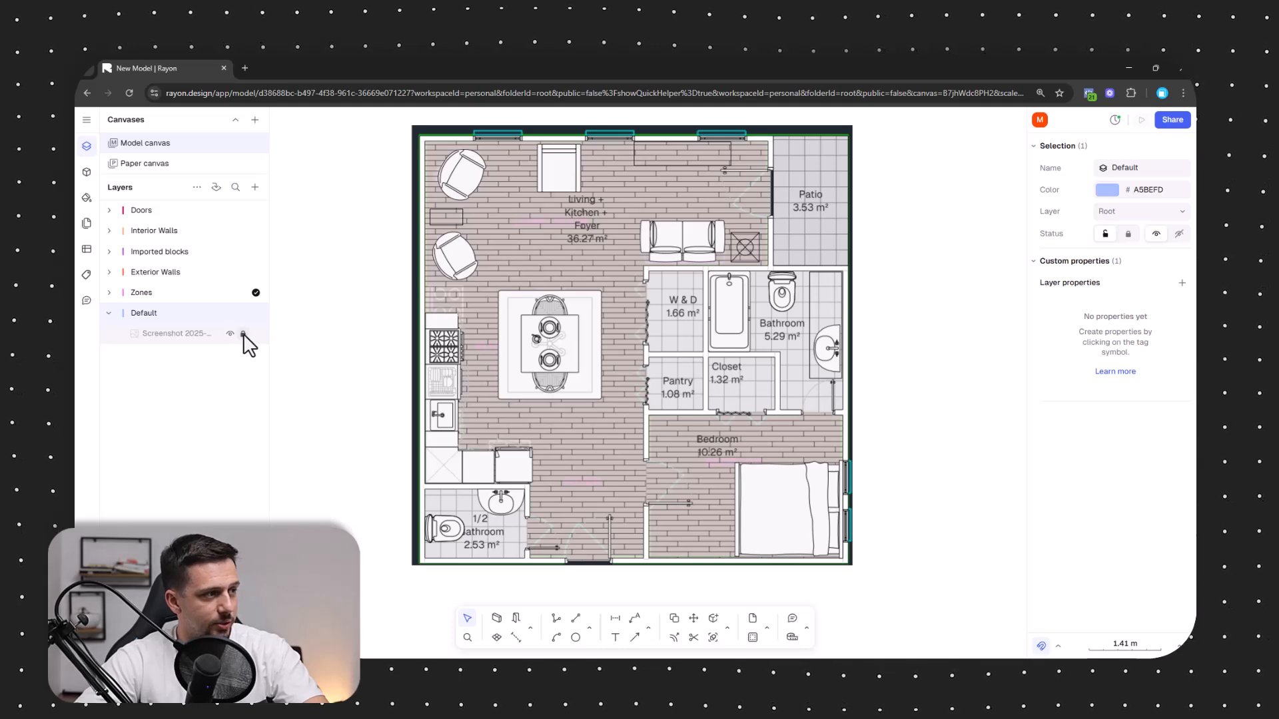
{"action": "left_click", "coordinate": [242, 333]}
{"action": "left_click", "coordinate": [233, 334]}
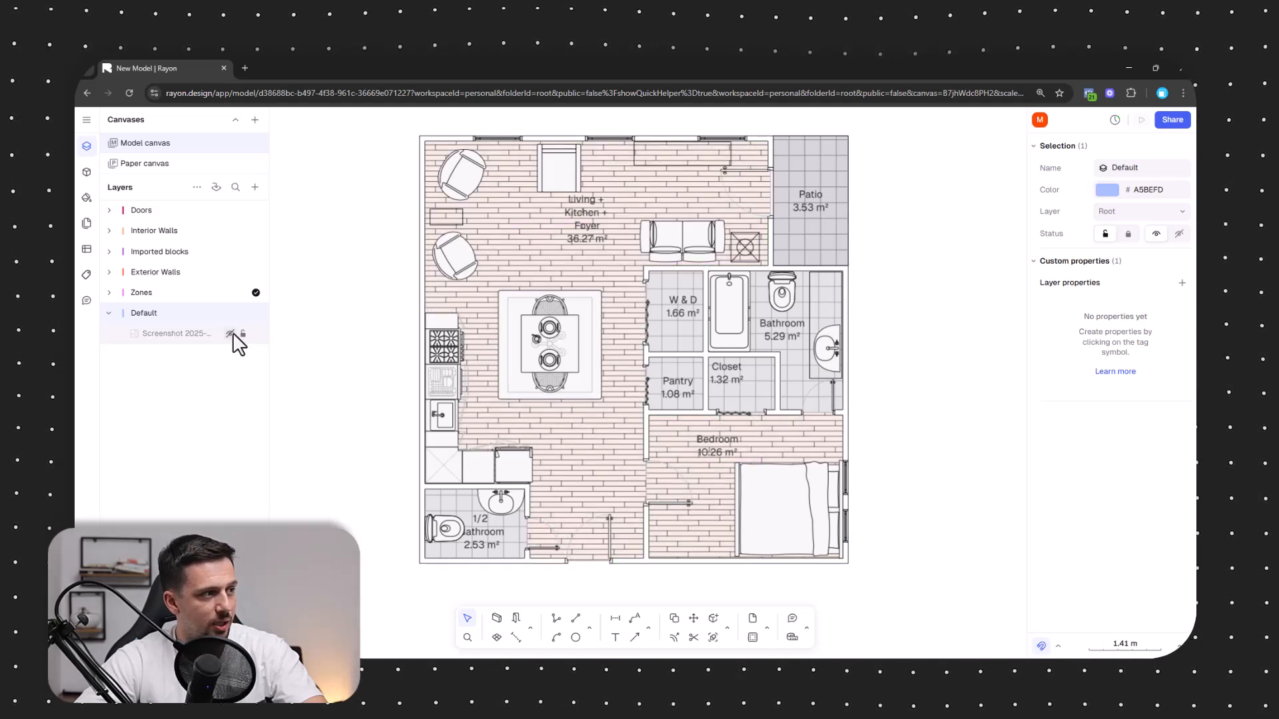
{"action": "left_click", "coordinate": [319, 418]}
{"action": "middle_click_drag", "start_coordinate": [592, 360], "coordinate": [593, 380]}
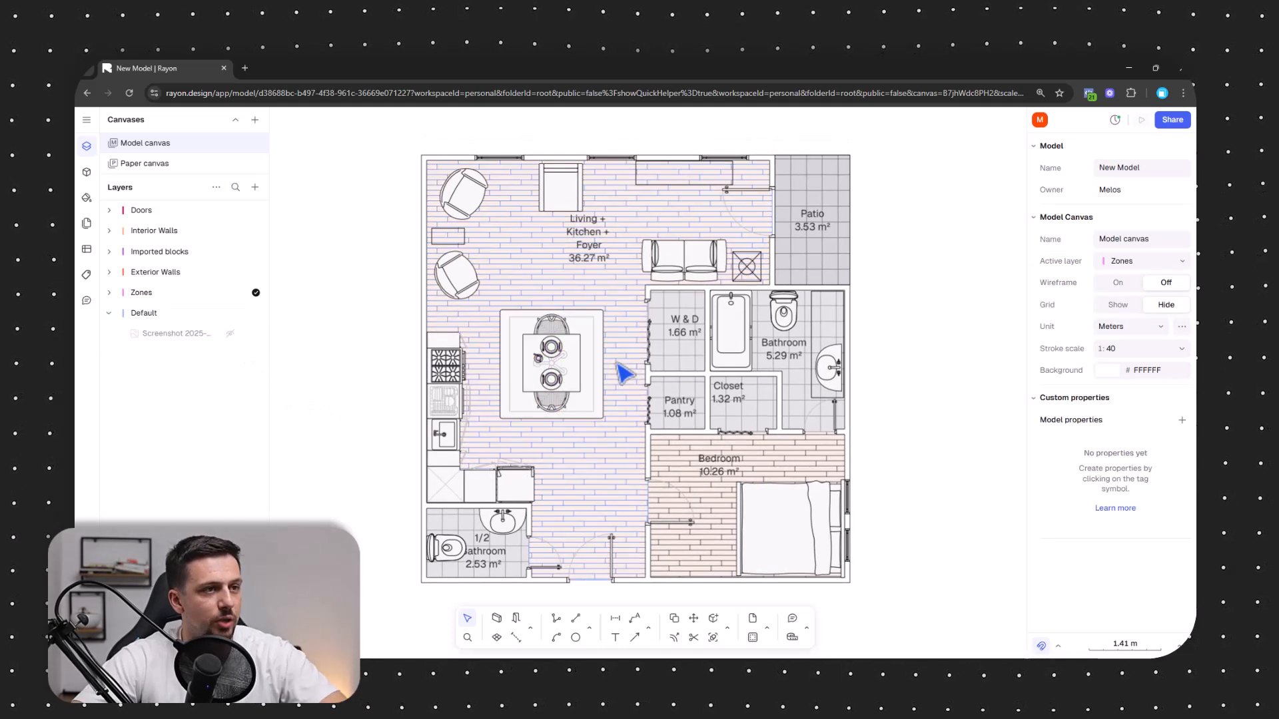
Fill all walls in the Exterior Walls layer with solid dark grey #595959
{"action": "left_click", "coordinate": [180, 272]}
{"action": "left_click", "coordinate": [193, 232], "text": "ctrl"}
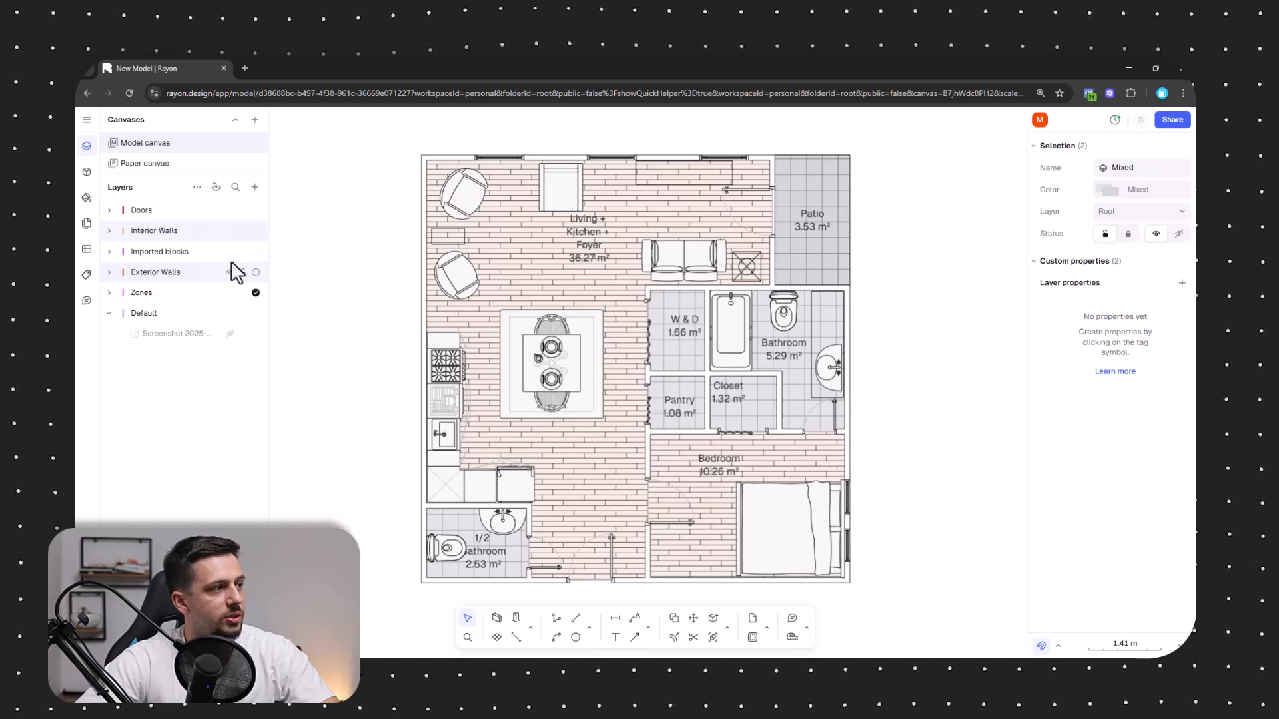
{"action": "double_click", "coordinate": [190, 274]}
{"action": "left_click", "coordinate": [111, 272]}
{"action": "left_click", "coordinate": [1108, 446]}
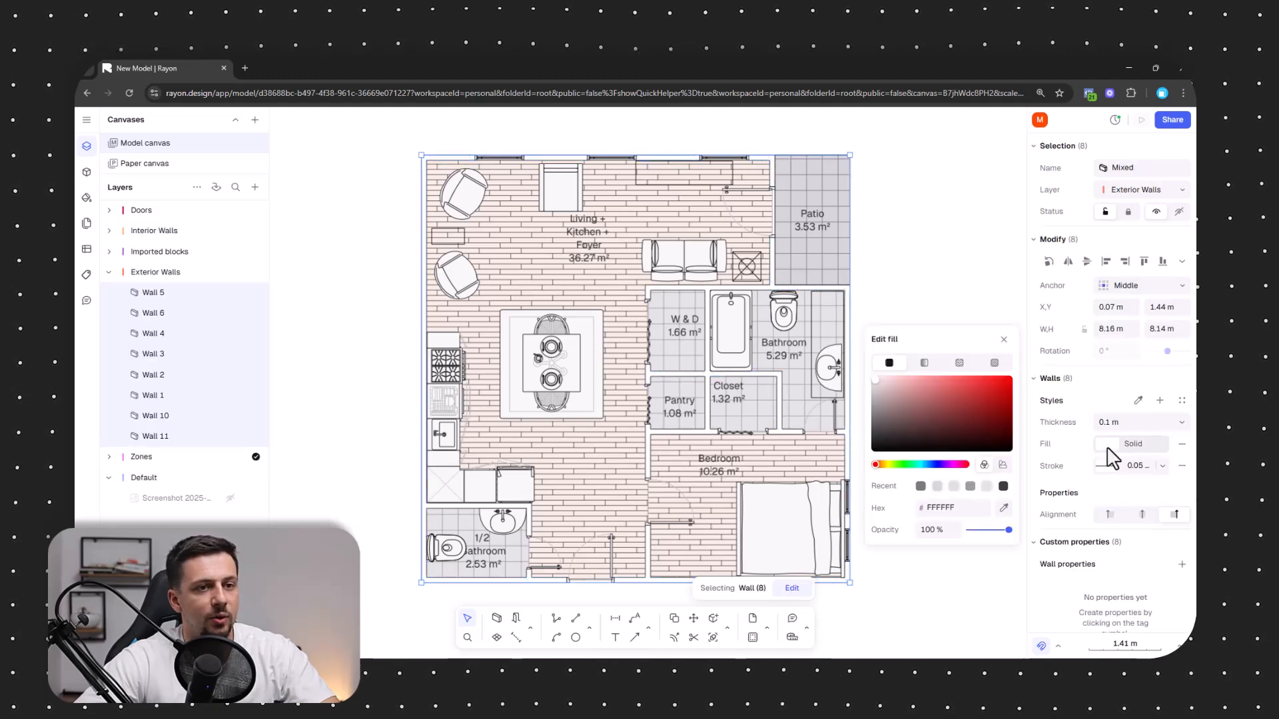
{"action": "left_click_drag", "start_coordinate": [874, 432], "coordinate": [873, 425]}
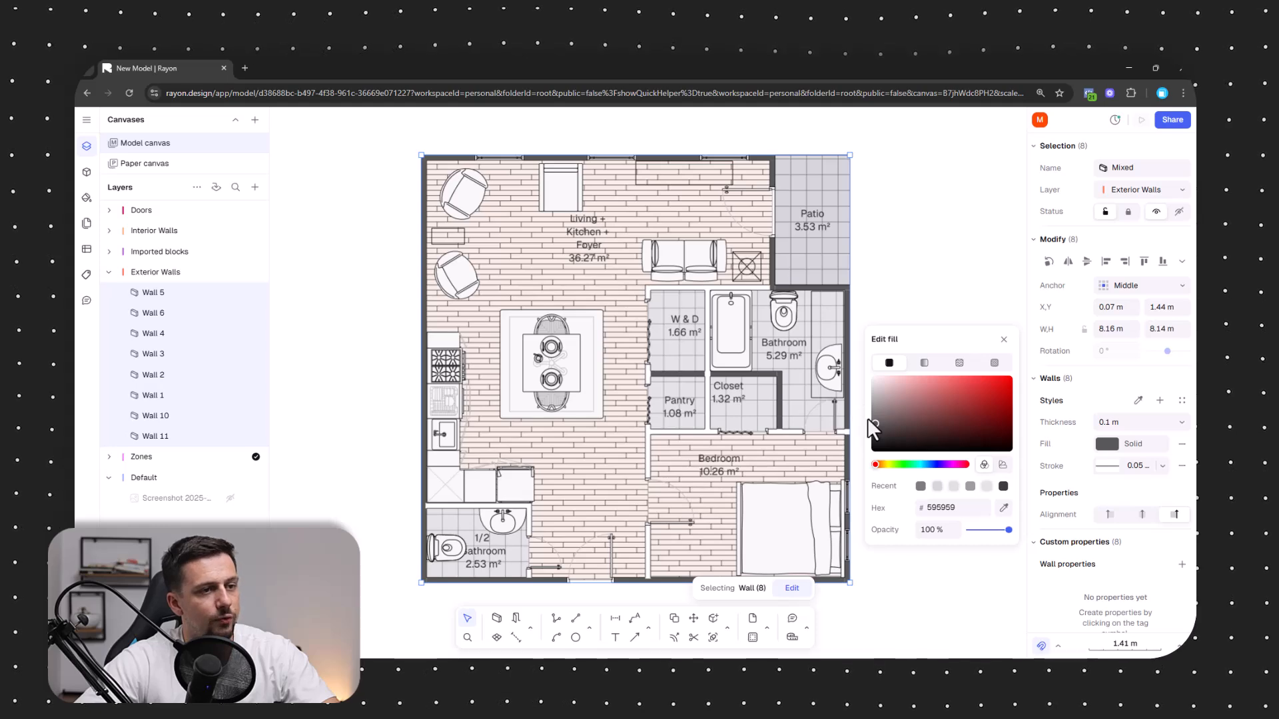
{"action": "left_click", "coordinate": [920, 281]}
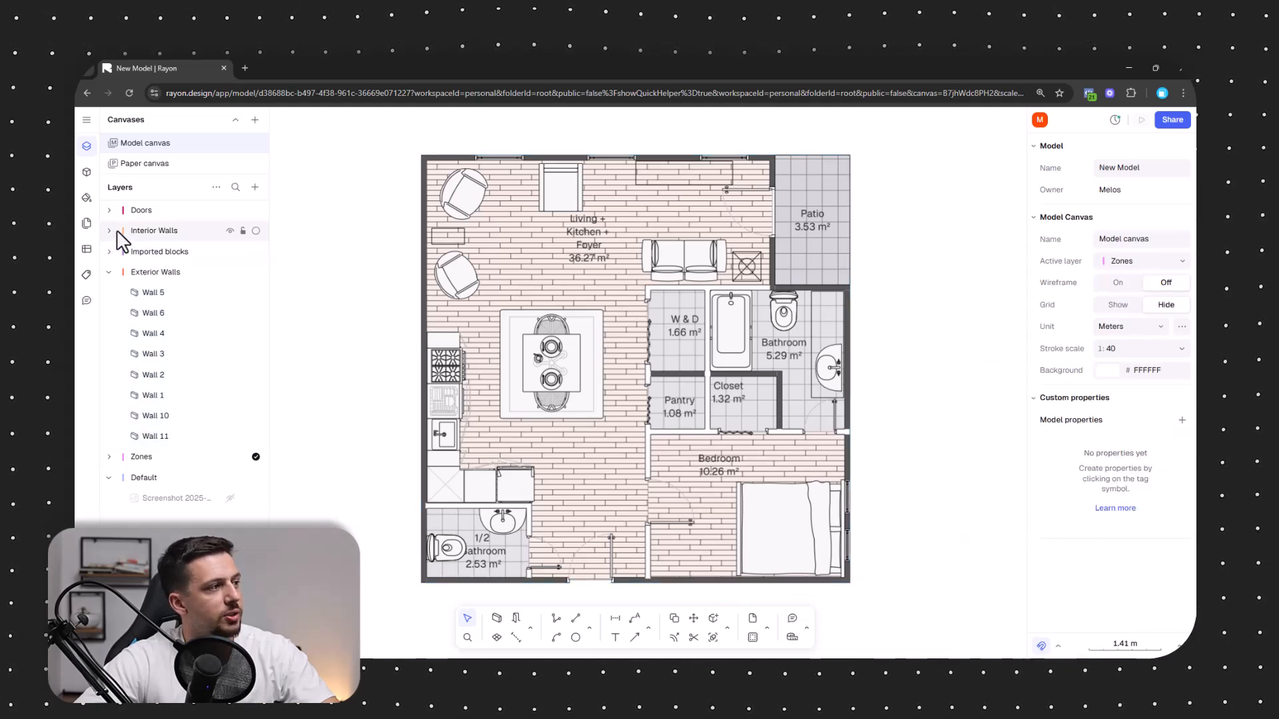
Fill all walls in the Interior Walls layer, Wall 13 through Wall 7, with the same dark grey as the exterior walls
{"action": "left_click", "coordinate": [109, 231]}
{"action": "left_click", "coordinate": [148, 252]}
{"action": "left_click", "coordinate": [160, 356], "text": "shift"}
{"action": "left_click", "coordinate": [160, 358]}
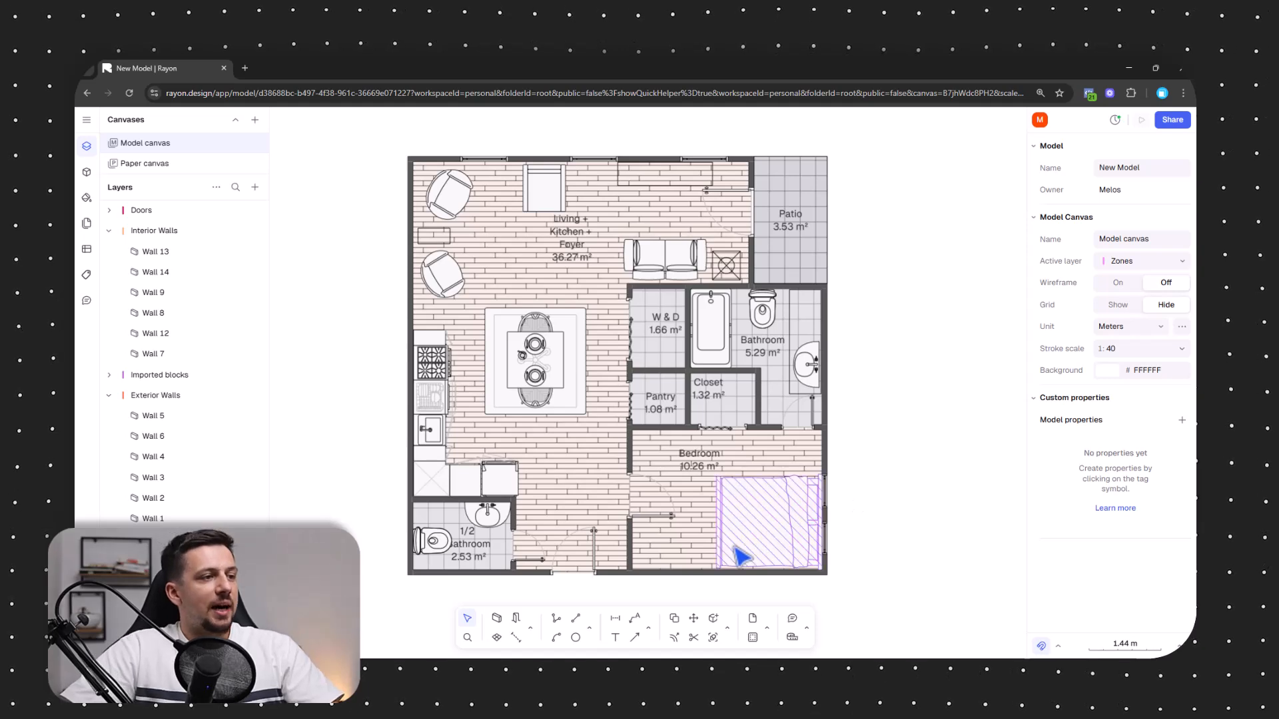
Change the Parquet style's fill colour to the greyer beige #D9D0C9 for the living and bedroom zones
{"action": "left_click", "coordinate": [573, 309]}
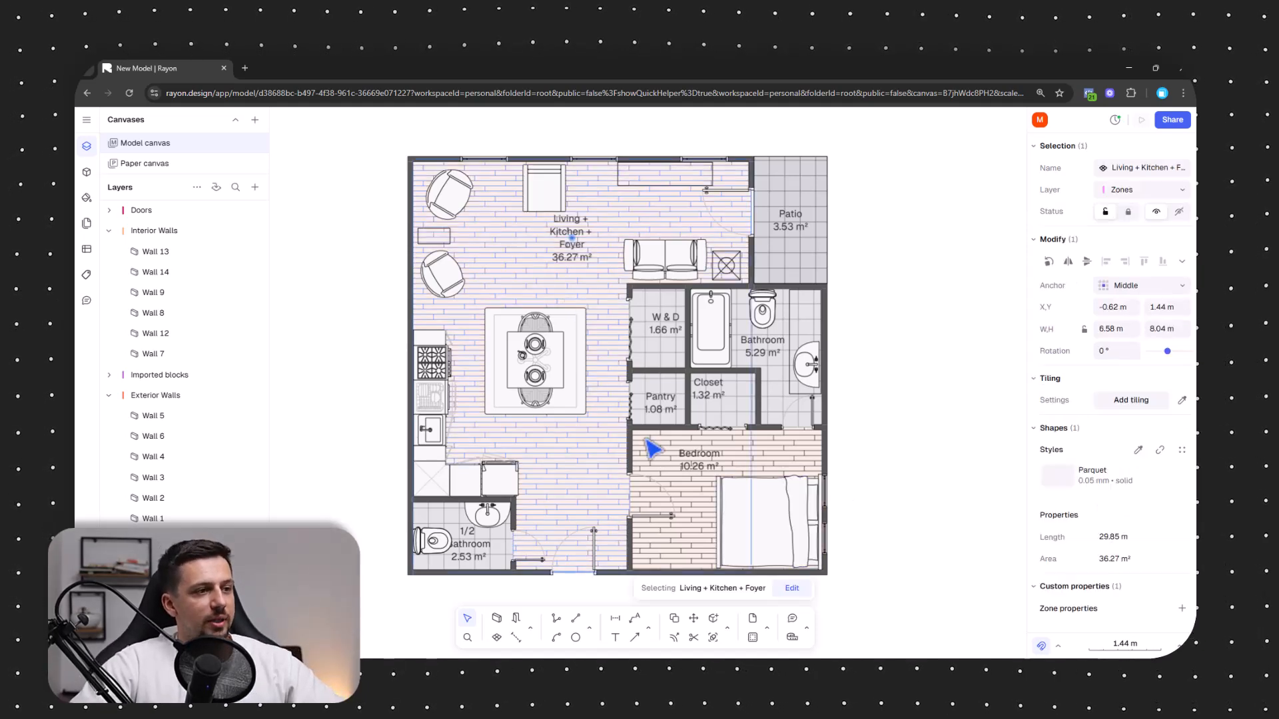
{"action": "left_click", "coordinate": [694, 494], "text": "shift"}
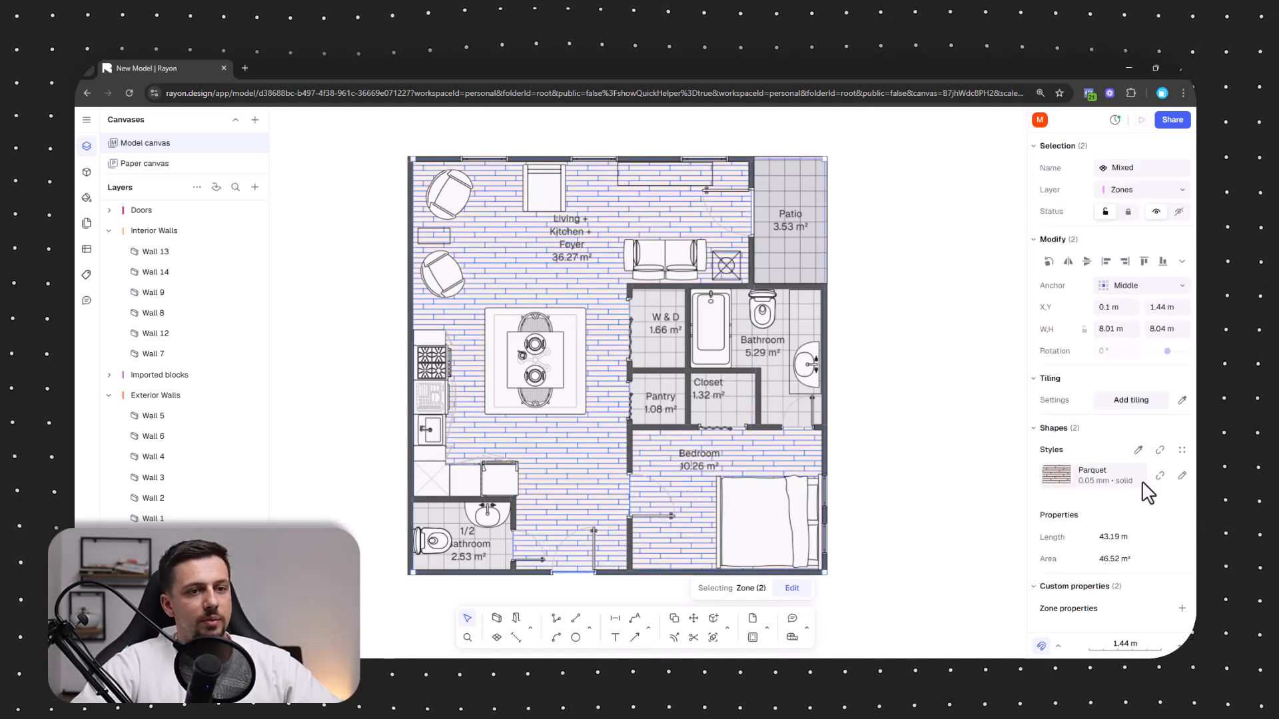
{"action": "left_click", "coordinate": [1181, 476]}
{"action": "left_click", "coordinate": [931, 415]}
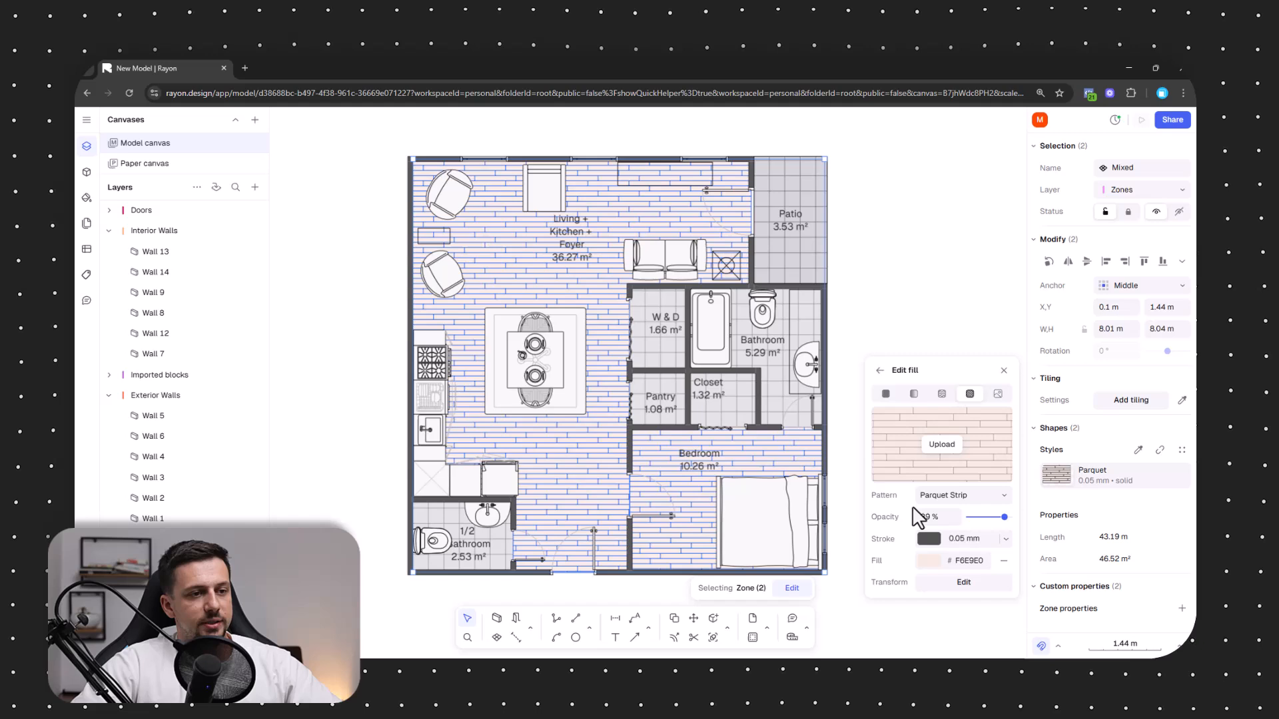
{"action": "left_click", "coordinate": [925, 562]}
{"action": "left_click_drag", "start_coordinate": [886, 450], "coordinate": [885, 438]}
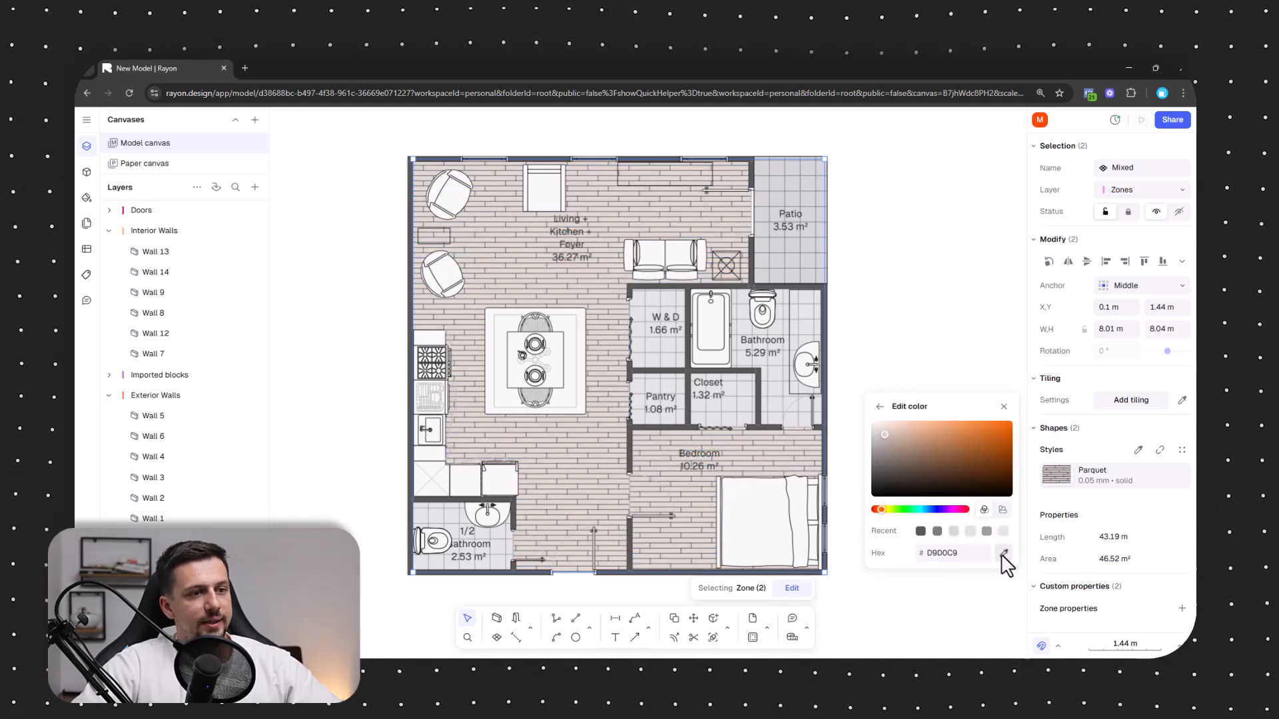
{"action": "left_click", "coordinate": [959, 320]}
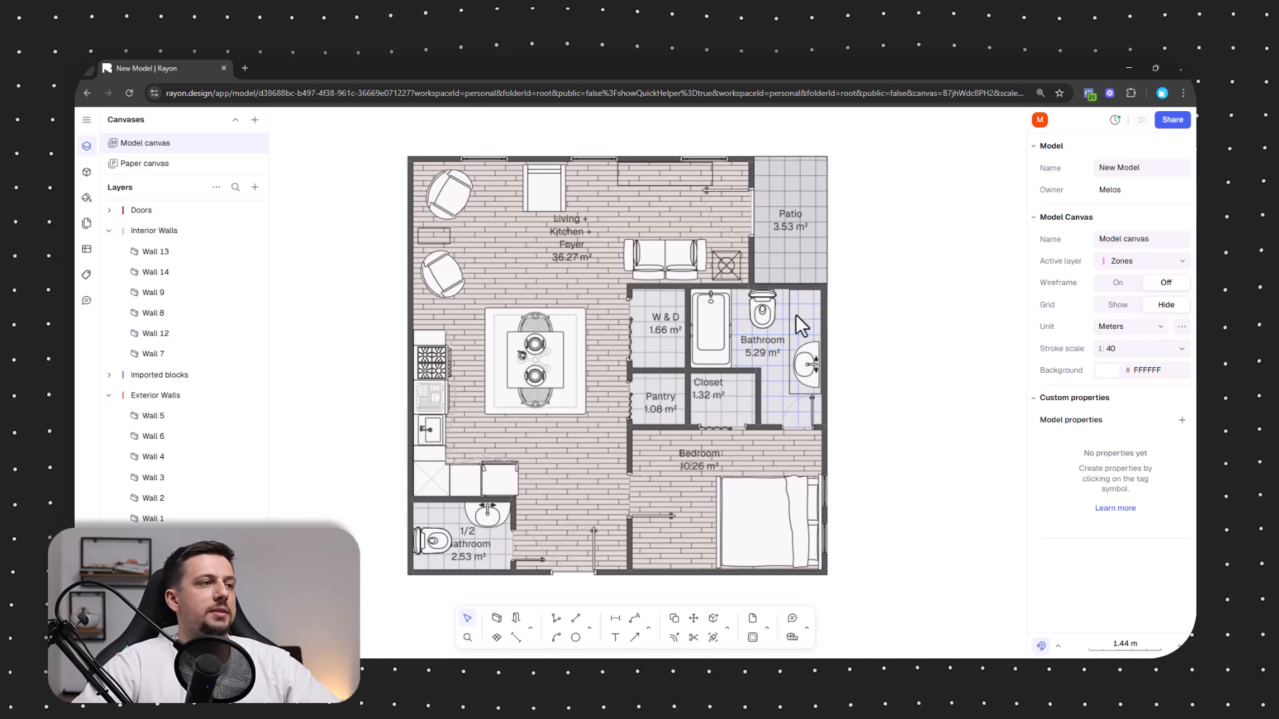
Draw the outer edge of a shadow polyline from the plan's upper-left corner, above the upper wall, across the patio and beyond the bathroom and bedroom wall
{"action": "middle_click_drag", "start_coordinate": [783, 253], "coordinate": [778, 271]}
{"action": "scroll", "coordinate": [778, 271], "scroll_direction": "down", "scroll_amount": 3}
{"action": "scroll", "coordinate": [797, 251], "scroll_direction": "up", "scroll_amount": 3}
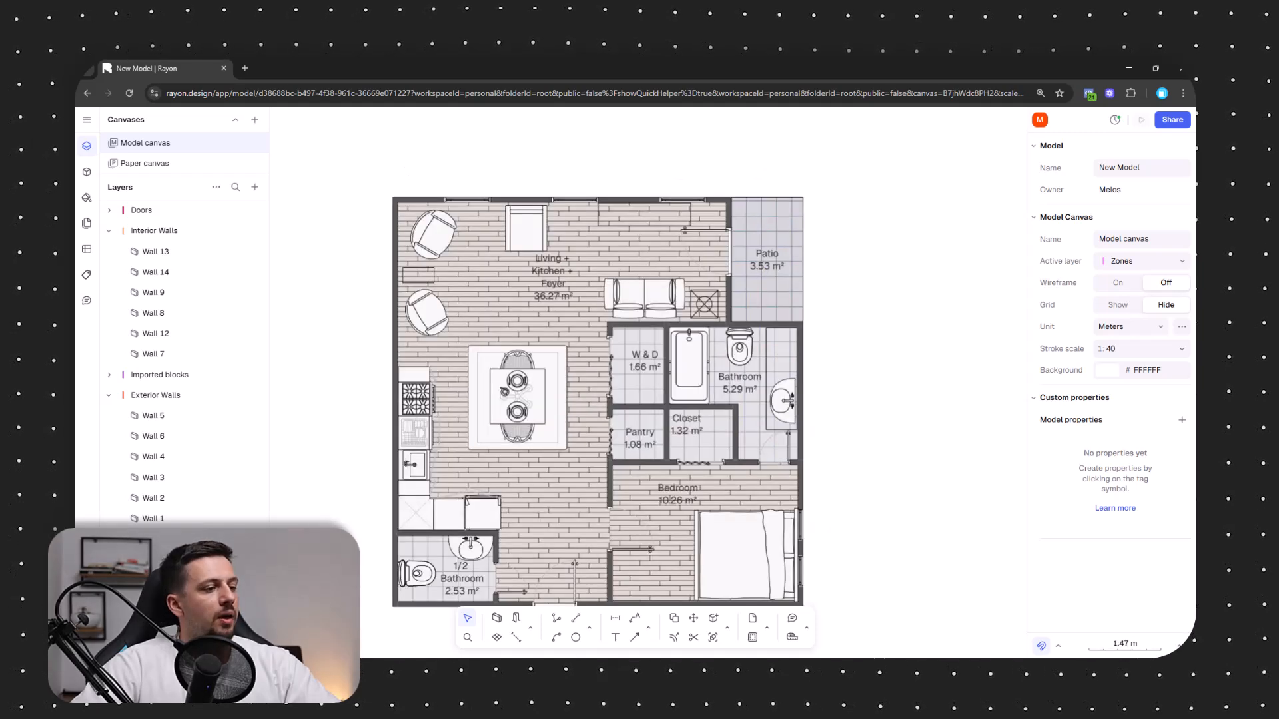
{"action": "left_click", "coordinate": [556, 620]}
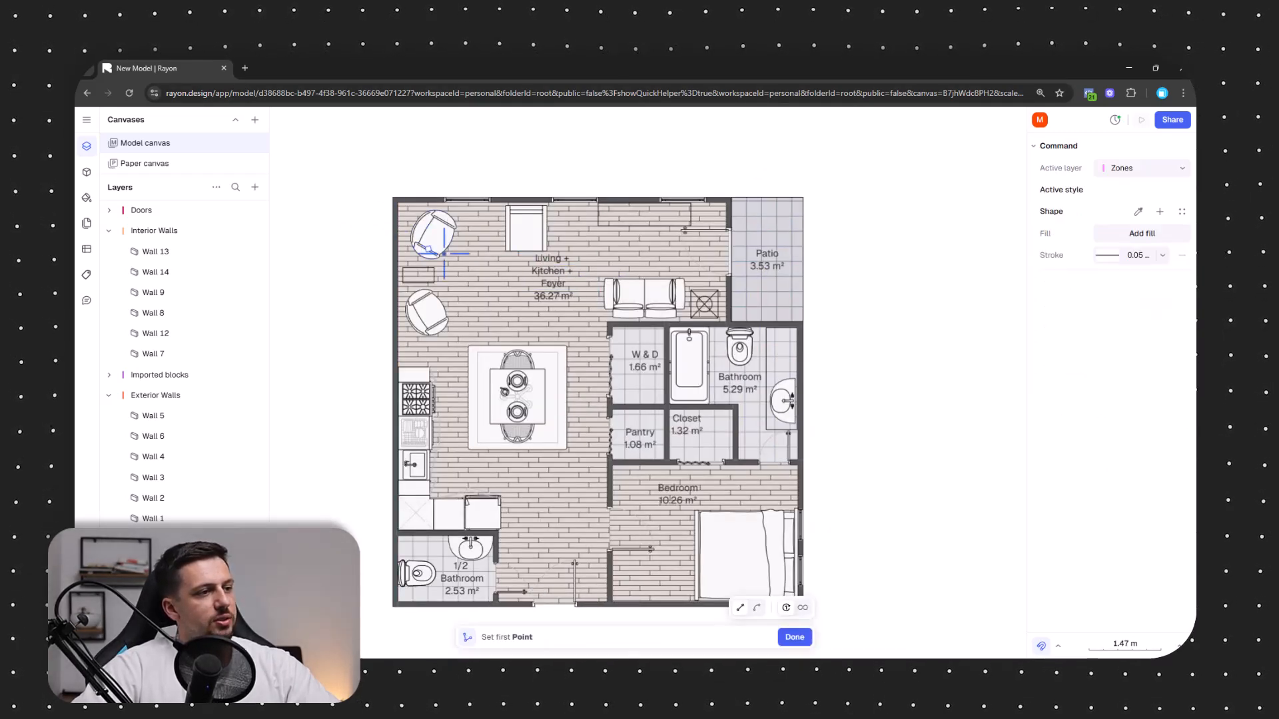
{"action": "left_click", "coordinate": [393, 197]}
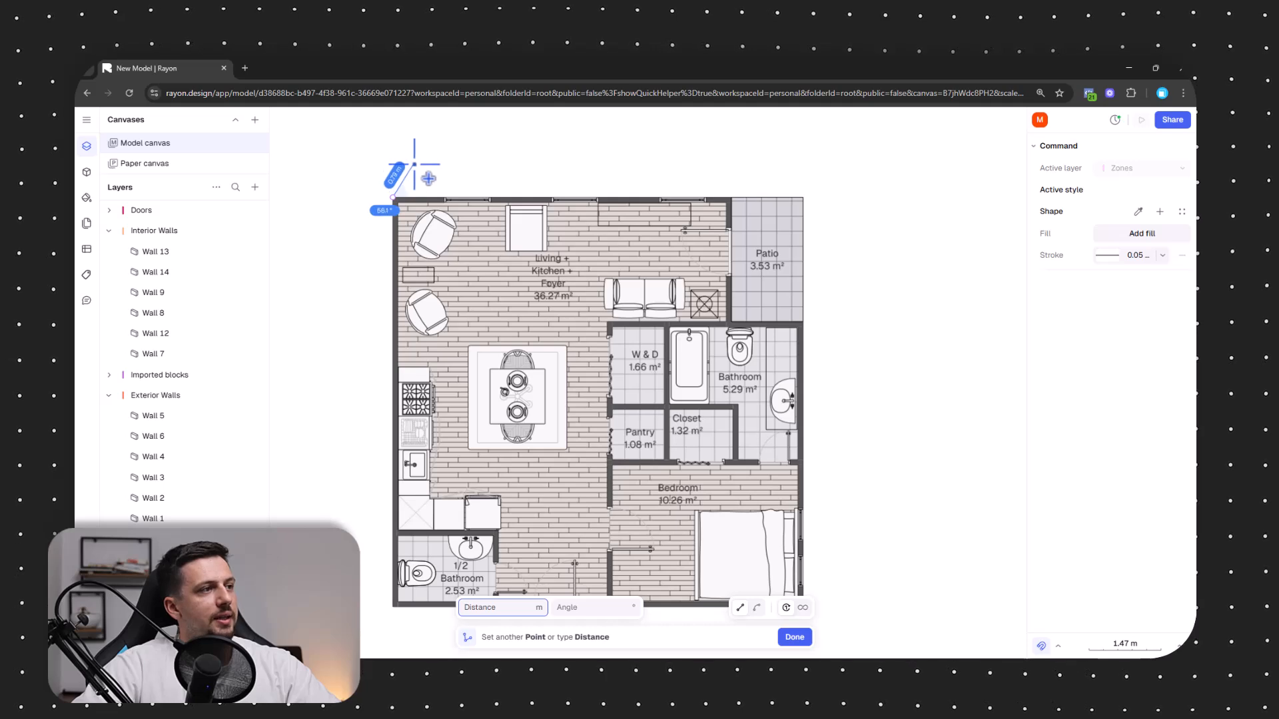
{"action": "left_click", "coordinate": [765, 163]}
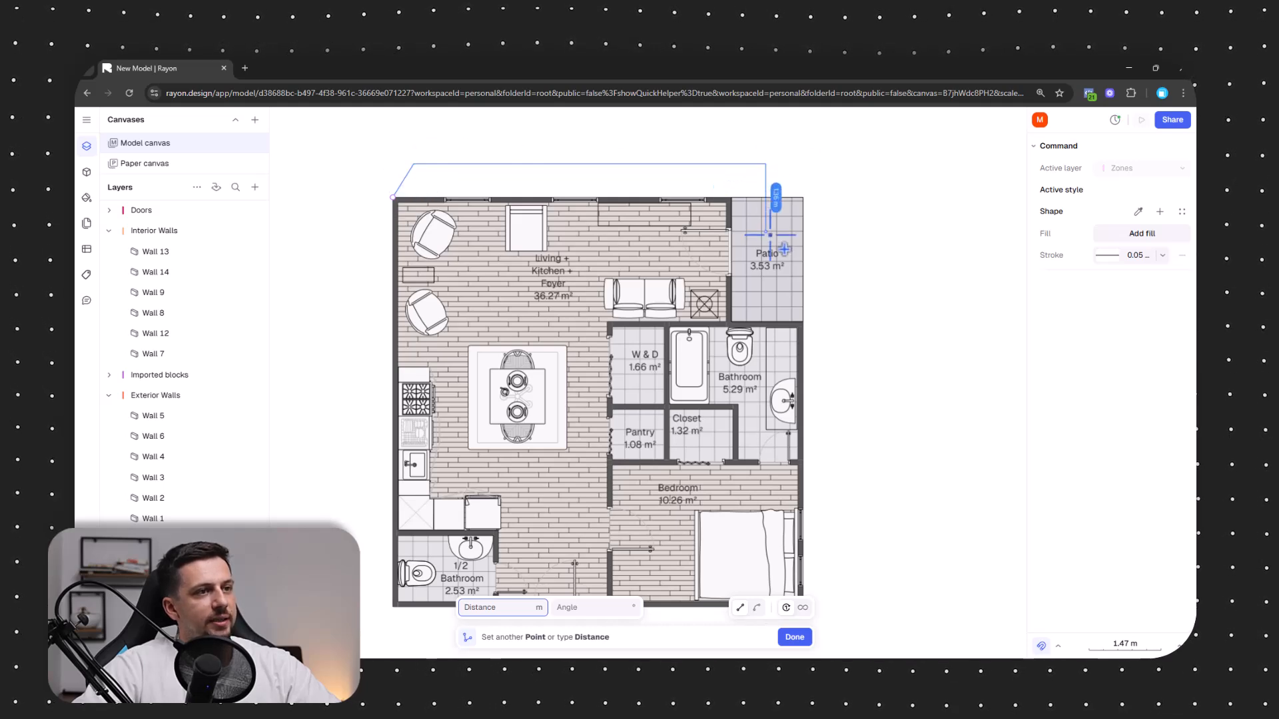
{"action": "left_click", "coordinate": [768, 296]}
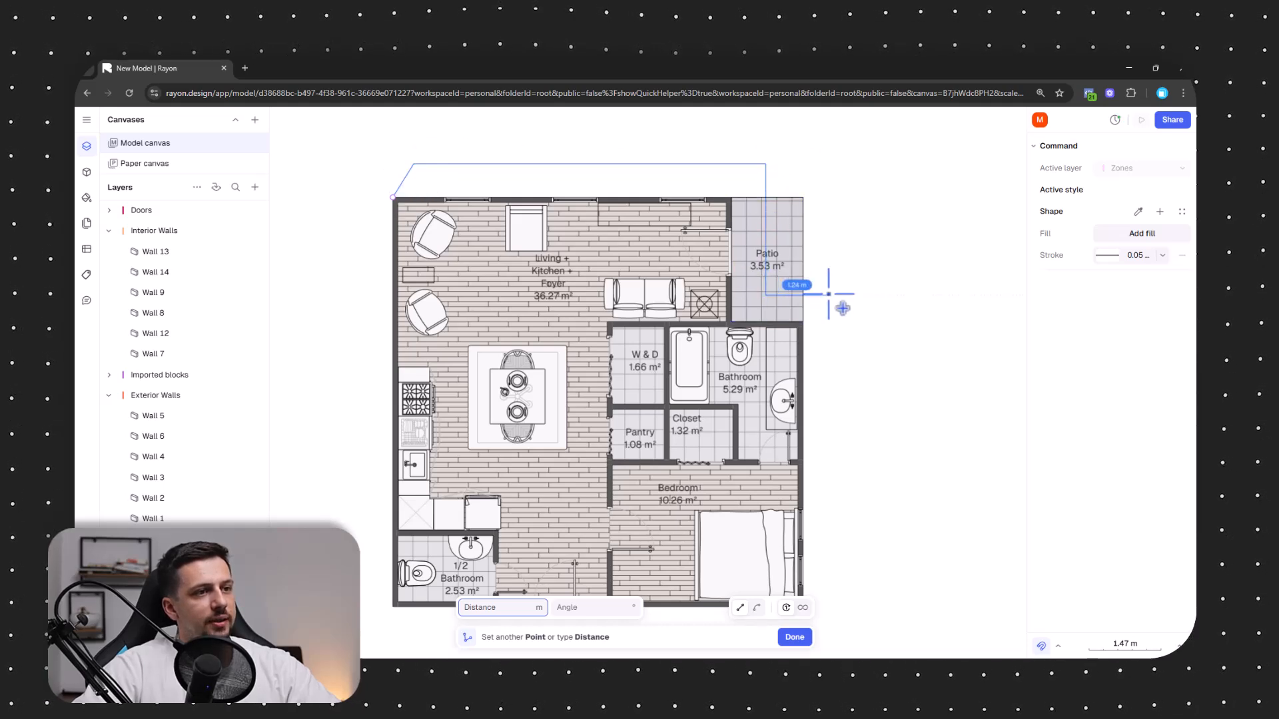
{"action": "left_click", "coordinate": [830, 295]}
{"action": "middle_click_drag", "start_coordinate": [834, 585], "coordinate": [825, 491]}
{"action": "left_click", "coordinate": [833, 497]}
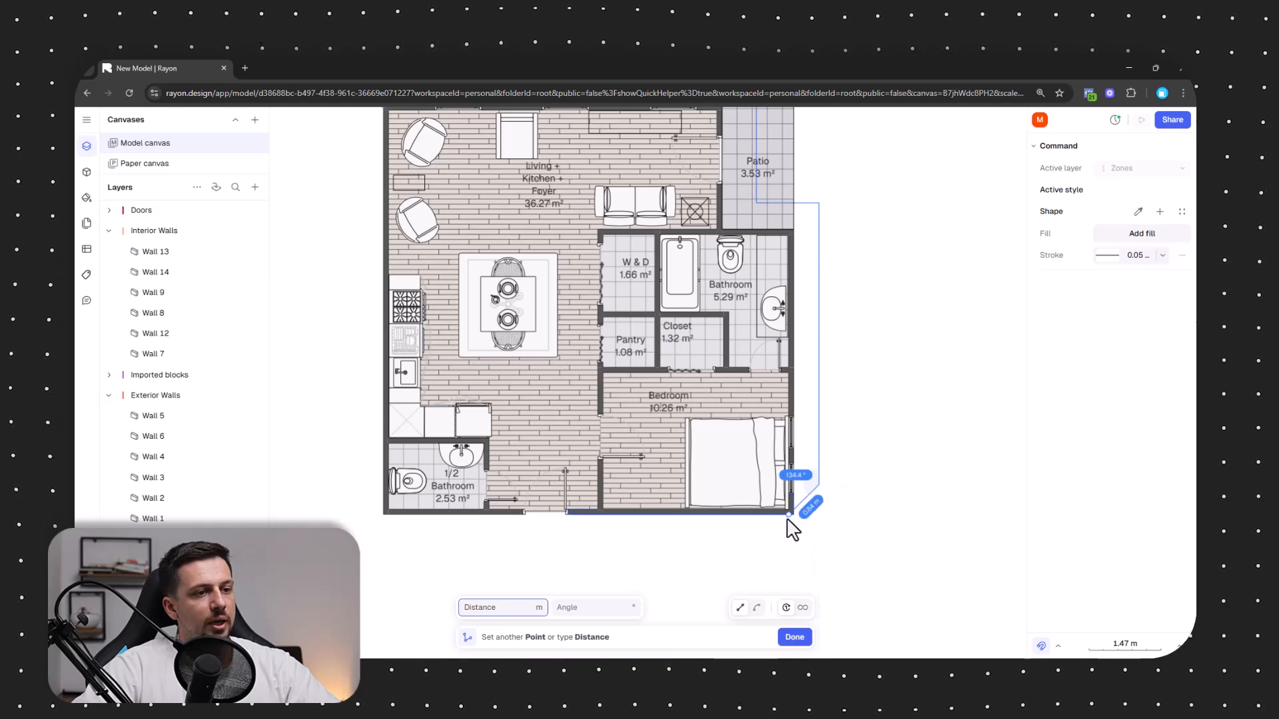
Close the shadow outline along the exterior wall corners and the patio's inner edges, back to the starting corner
{"action": "left_click", "coordinate": [807, 491]}
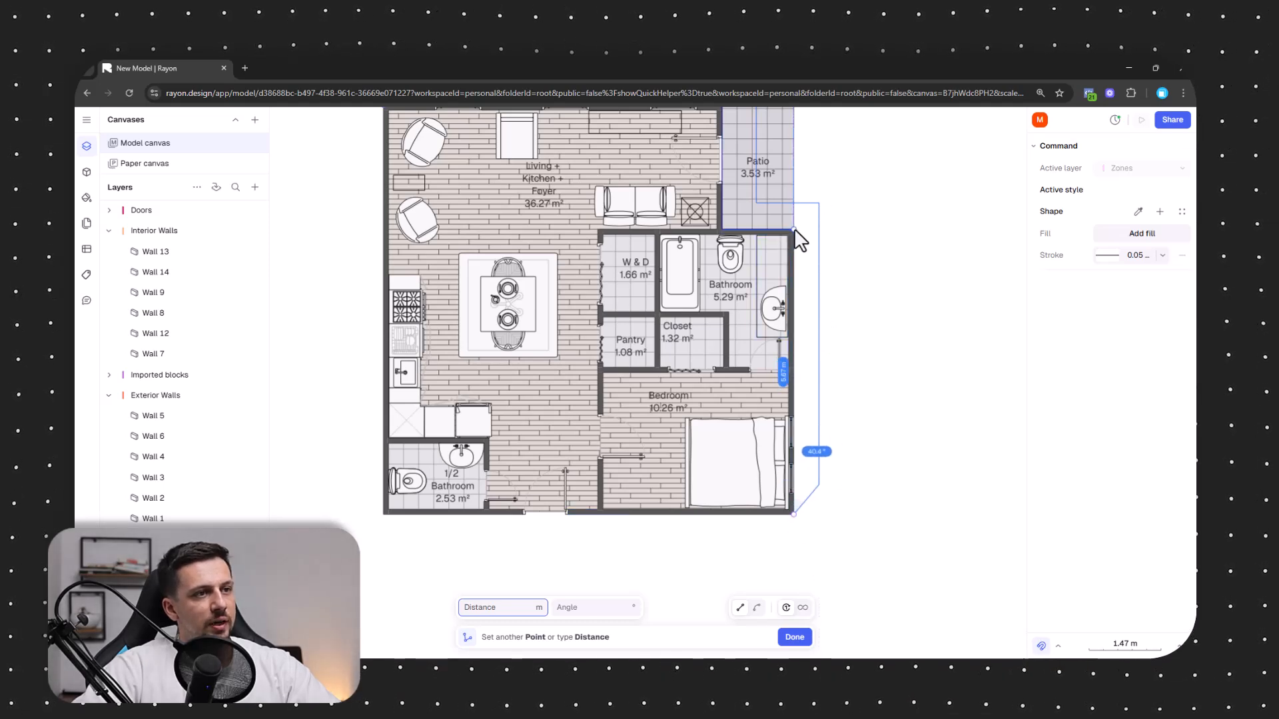
{"action": "left_click", "coordinate": [794, 230]}
{"action": "left_click", "coordinate": [722, 229]}
{"action": "middle_click_drag", "start_coordinate": [746, 173], "coordinate": [774, 406]}
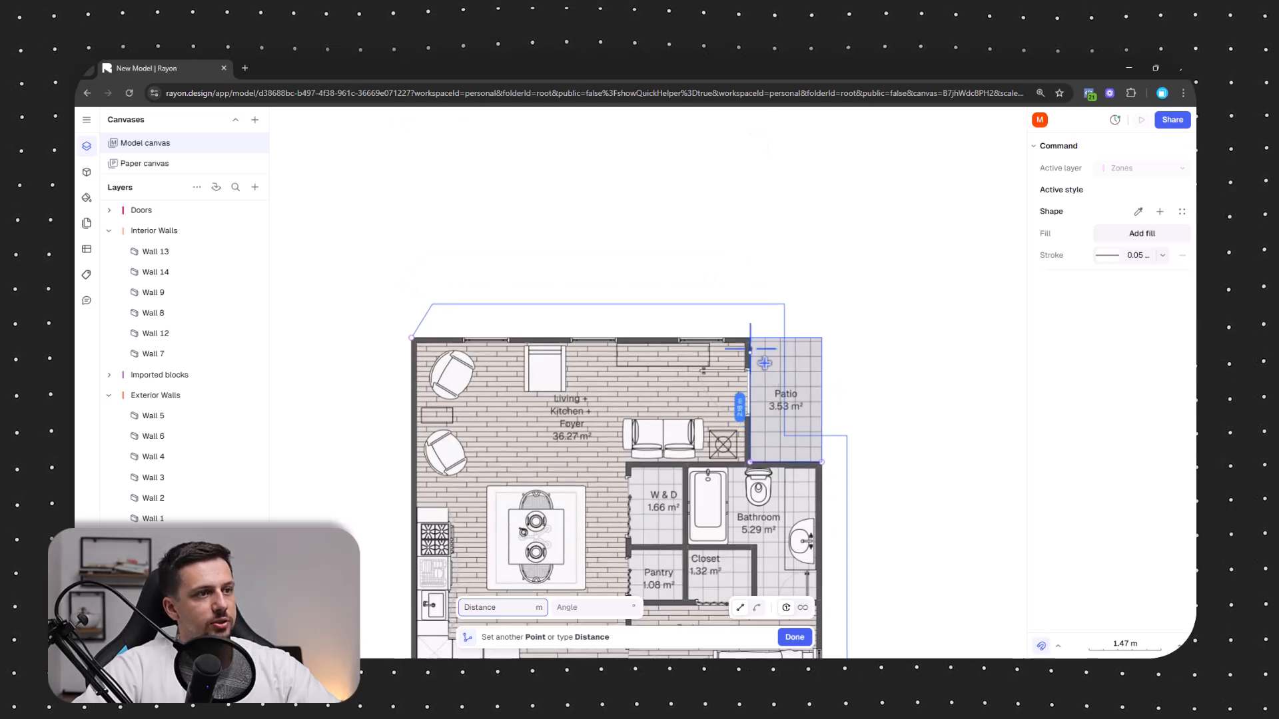
{"action": "left_click", "coordinate": [750, 337]}
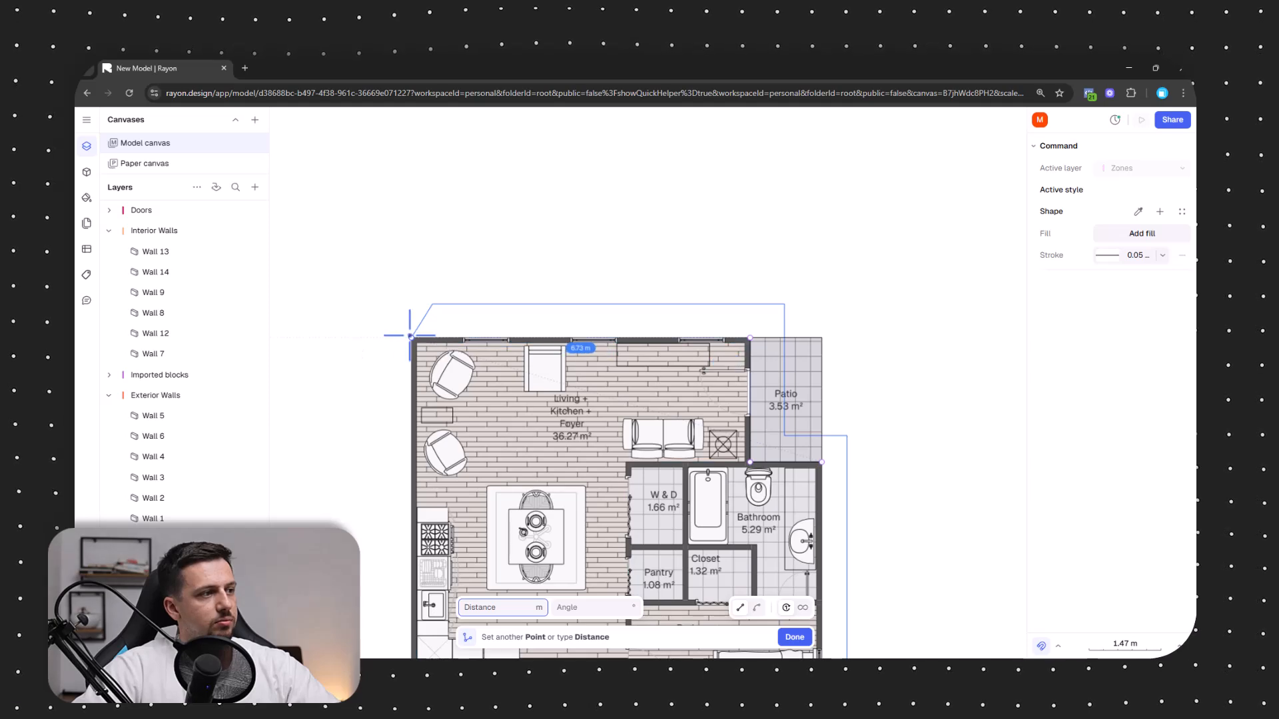
{"action": "left_click", "coordinate": [411, 338]}
{"action": "middle_click_drag", "start_coordinate": [878, 585], "coordinate": [811, 500]}
Fill the shadow shape with solid dark grey #595959 at 32% opacity and remove its stroke
{"action": "left_click", "coordinate": [1109, 425]}
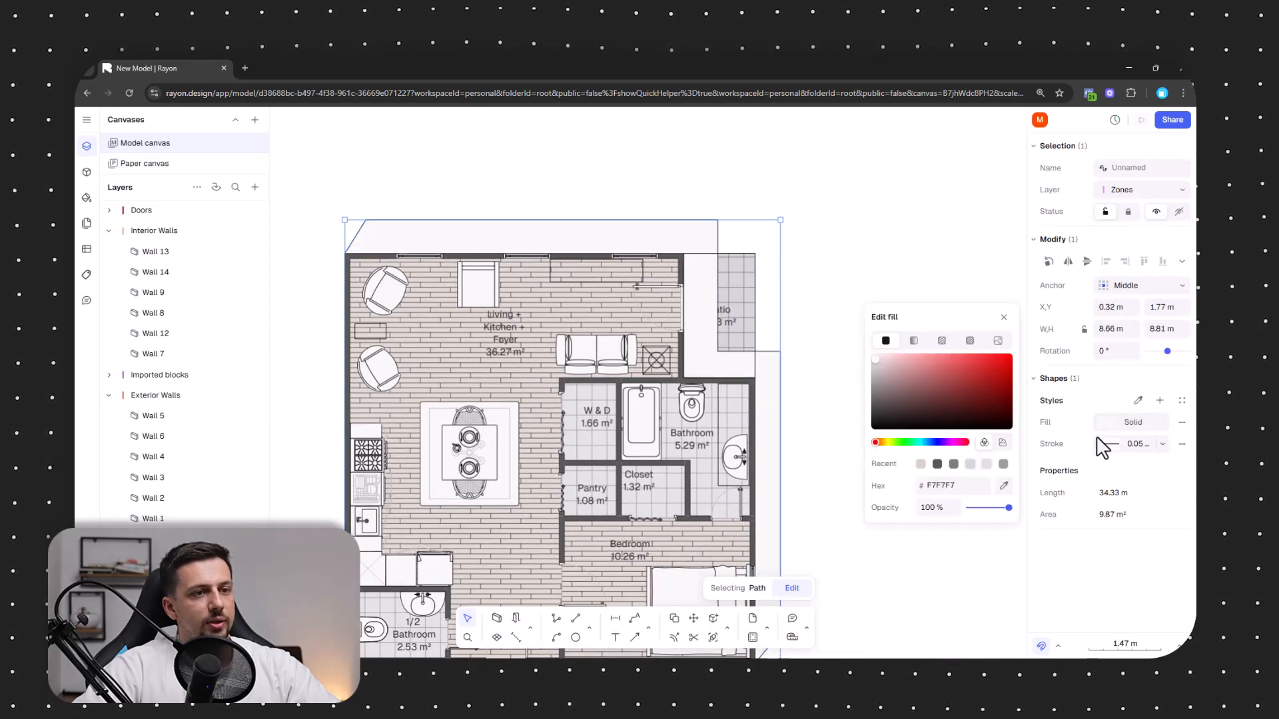
{"action": "left_click", "coordinate": [937, 464]}
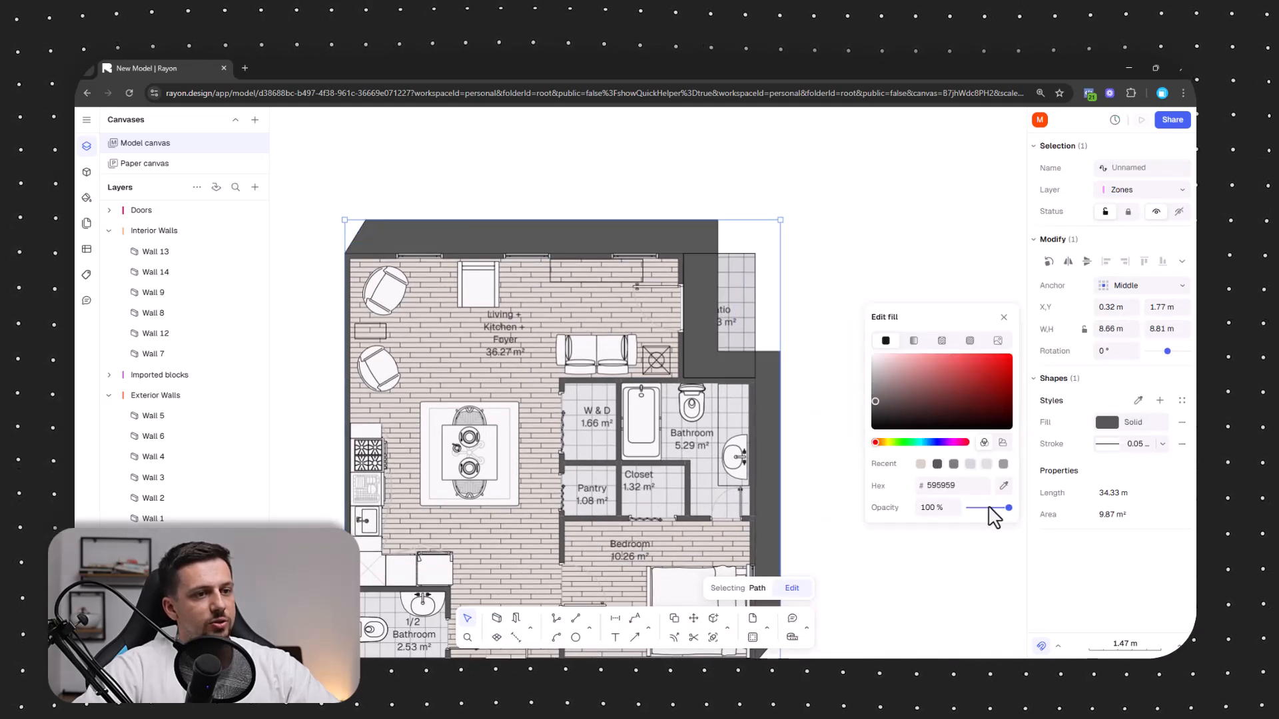
{"action": "left_click_drag", "start_coordinate": [972, 508], "coordinate": [981, 512]}
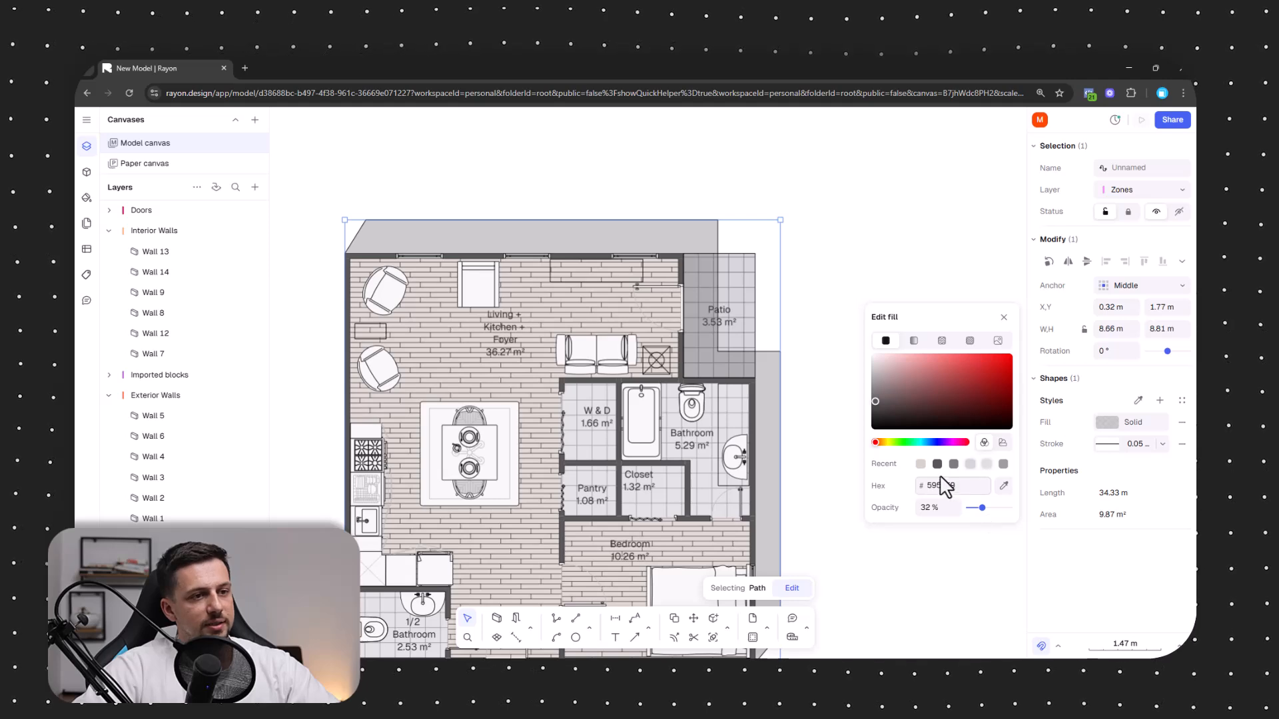
{"action": "left_click", "coordinate": [1182, 444]}
{"action": "left_click", "coordinate": [741, 283]}
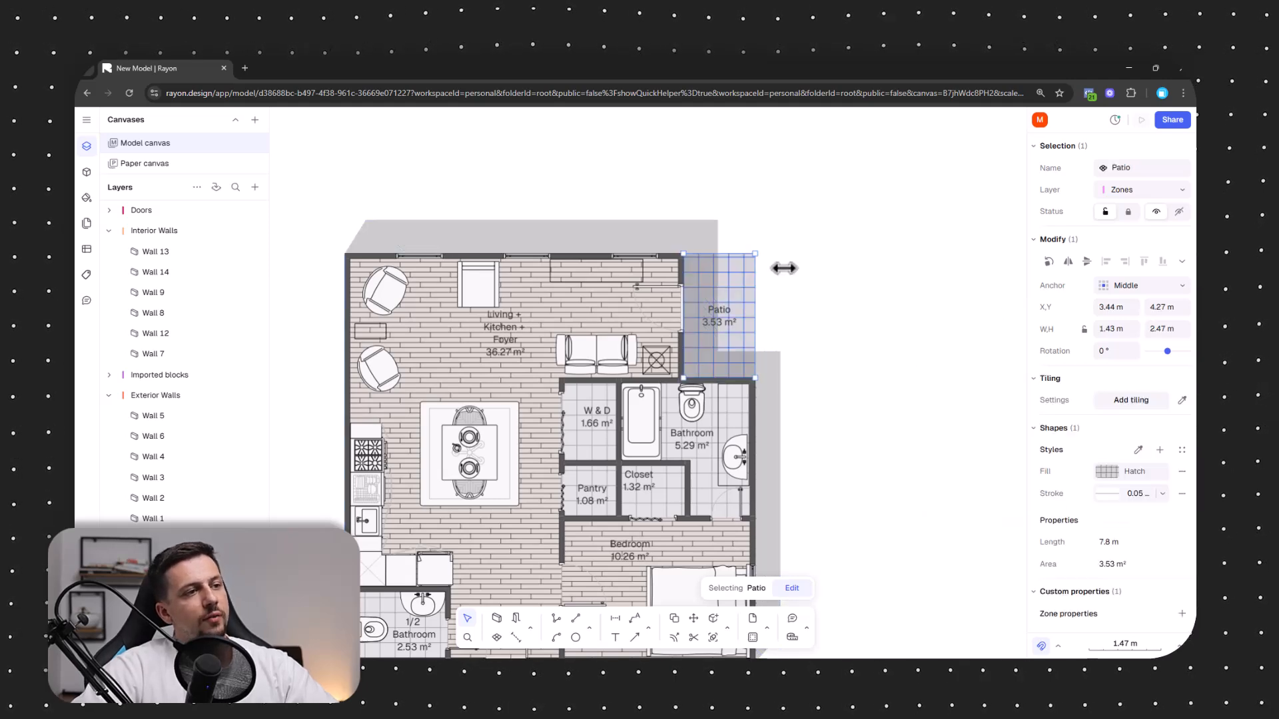
{"action": "left_click", "coordinate": [881, 269]}
{"action": "scroll", "coordinate": [779, 202], "scroll_direction": "down", "scroll_amount": 3}
{"action": "middle_click_drag", "start_coordinate": [834, 394], "coordinate": [824, 428]}
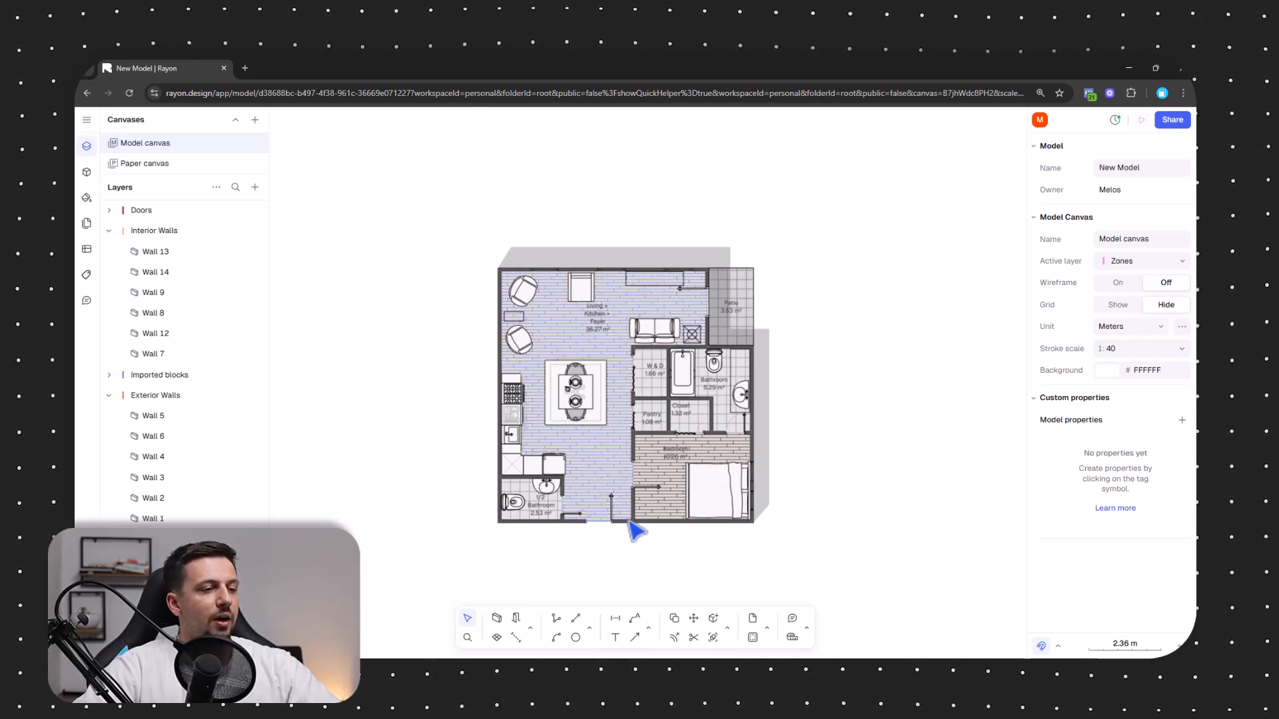
{"action": "scroll", "coordinate": [630, 528], "scroll_direction": "up", "scroll_amount": 3}
{"action": "scroll", "coordinate": [497, 491], "scroll_direction": "down", "scroll_amount": 3}
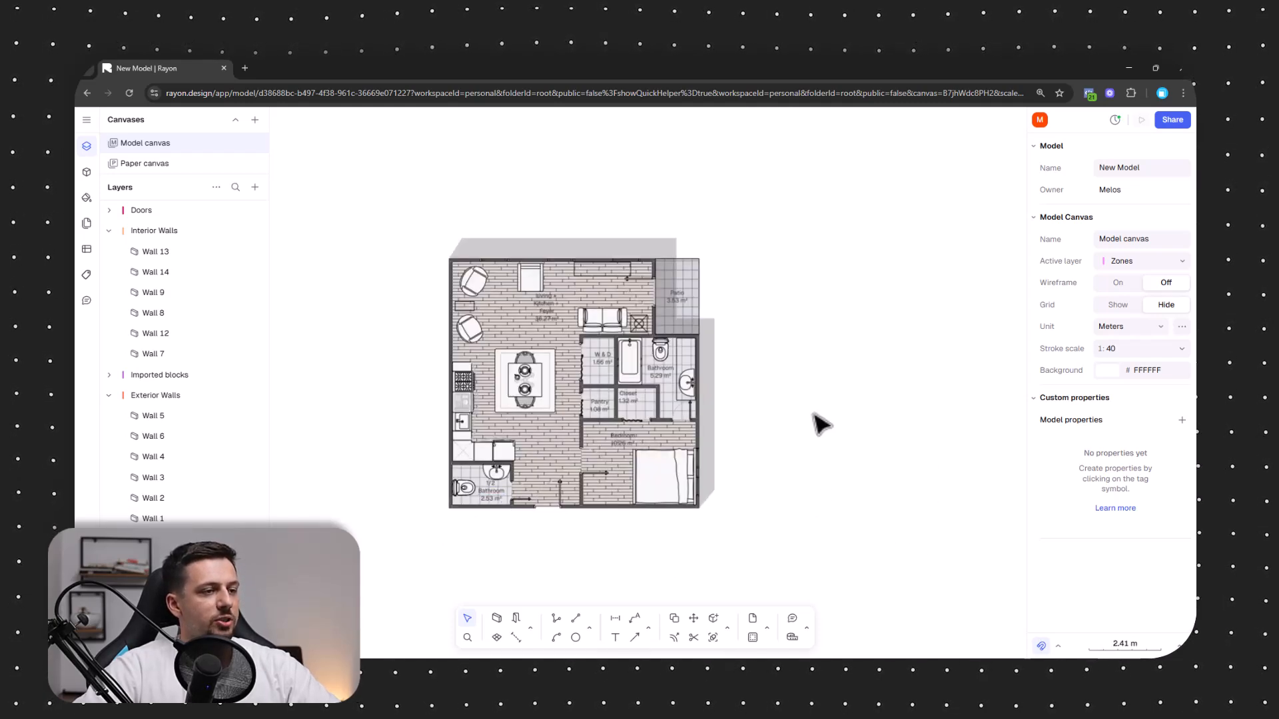
Change the text colour of all room tags except Patio to blue #0F5FCC
{"action": "scroll", "coordinate": [536, 511], "scroll_direction": "up", "scroll_amount": 3}
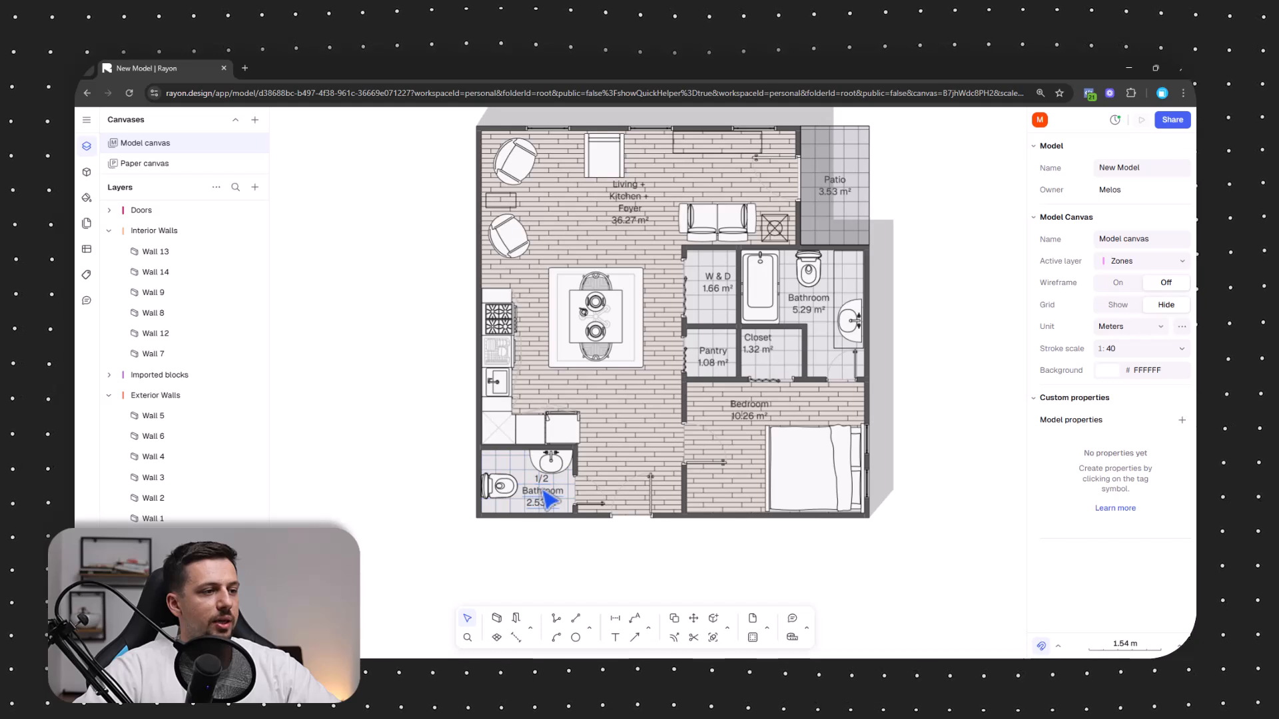
{"action": "left_click", "coordinate": [546, 498]}
{"action": "left_click", "coordinate": [696, 360], "text": "shift"}
{"action": "left_click", "coordinate": [759, 343], "text": "shift"}
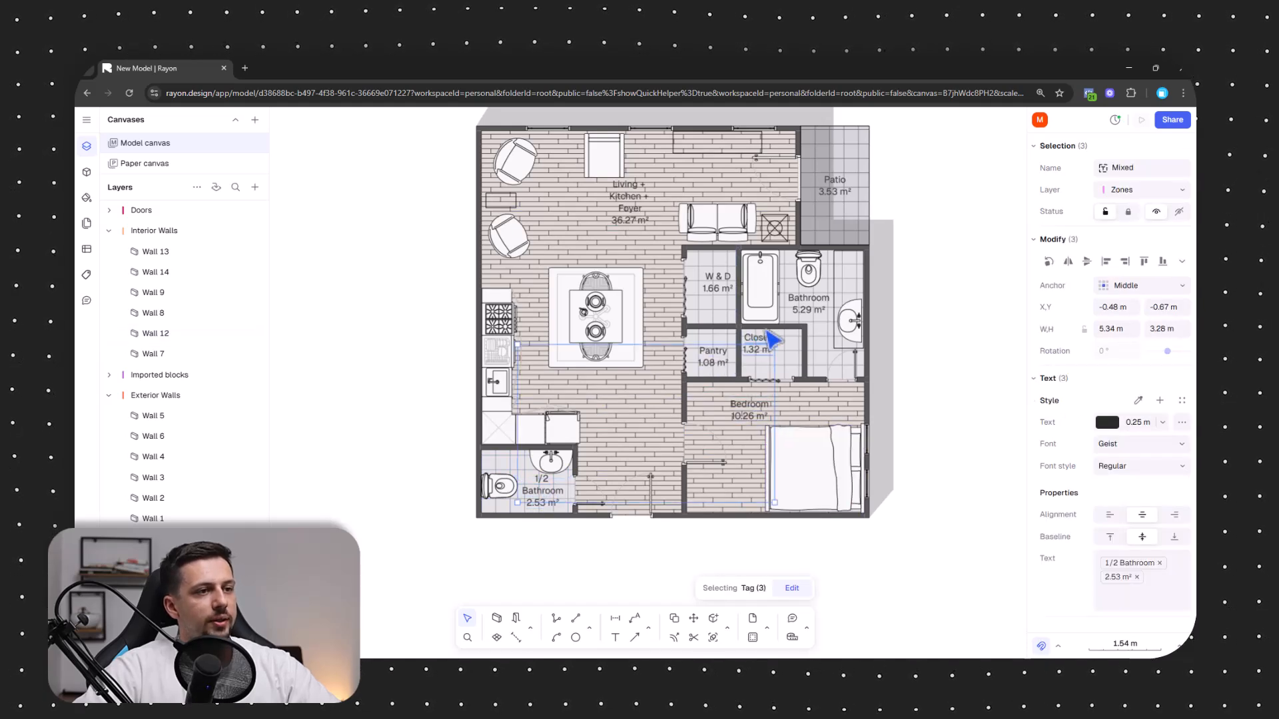
{"action": "left_click", "coordinate": [808, 313], "text": "shift"}
{"action": "left_click", "coordinate": [719, 283], "text": "shift"}
{"action": "left_click", "coordinate": [629, 200], "text": "shift"}
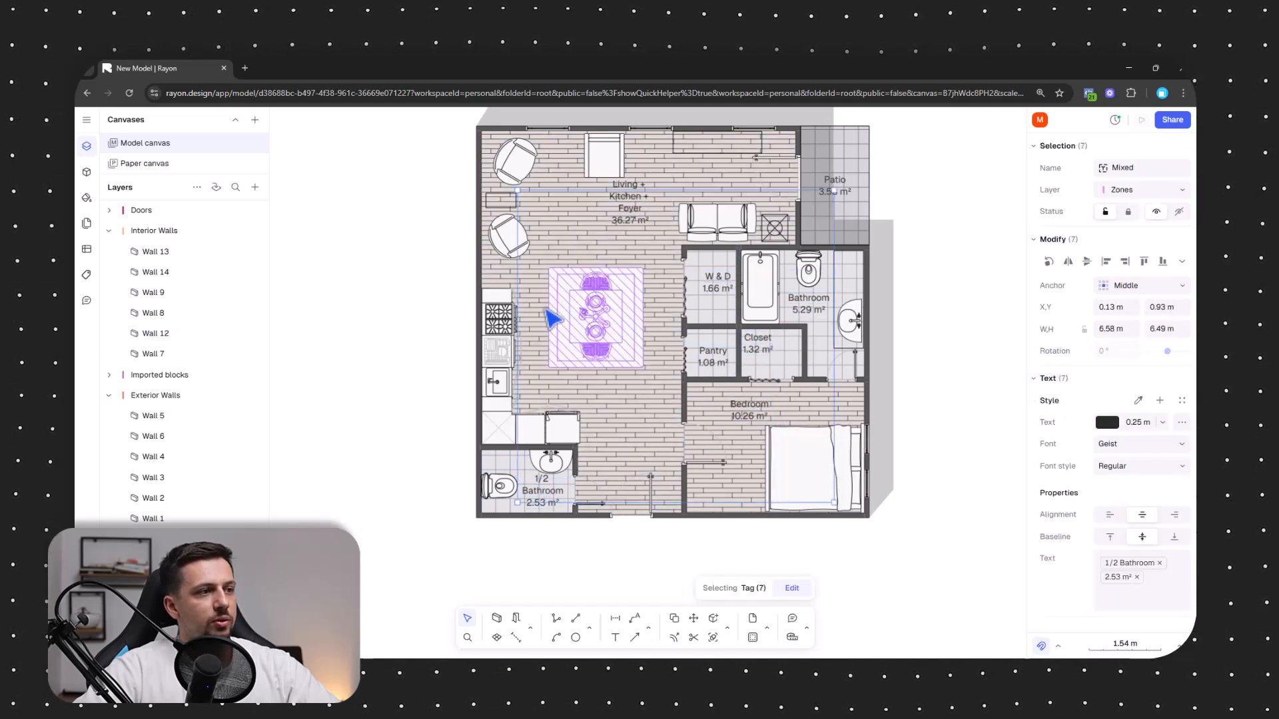
{"action": "middle_click_drag", "start_coordinate": [889, 460], "coordinate": [850, 471]}
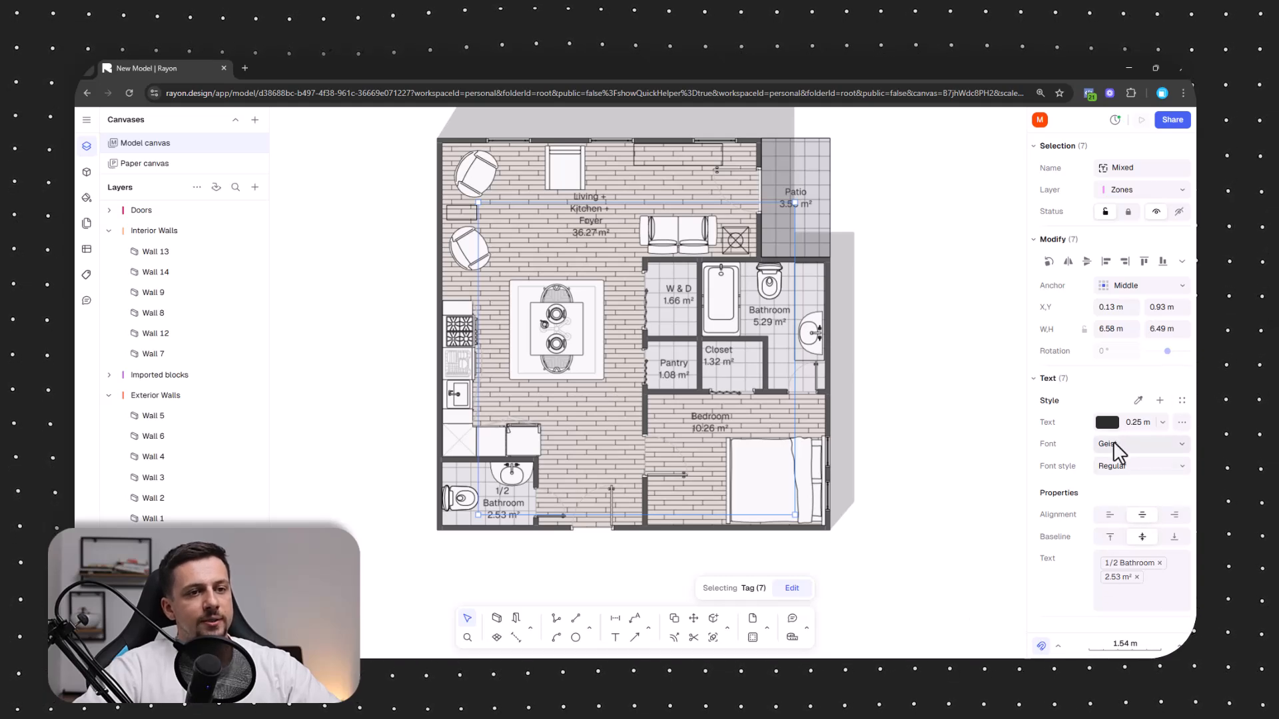
{"action": "left_click", "coordinate": [1106, 422]}
{"action": "left_click_drag", "start_coordinate": [961, 374], "coordinate": [936, 361]}
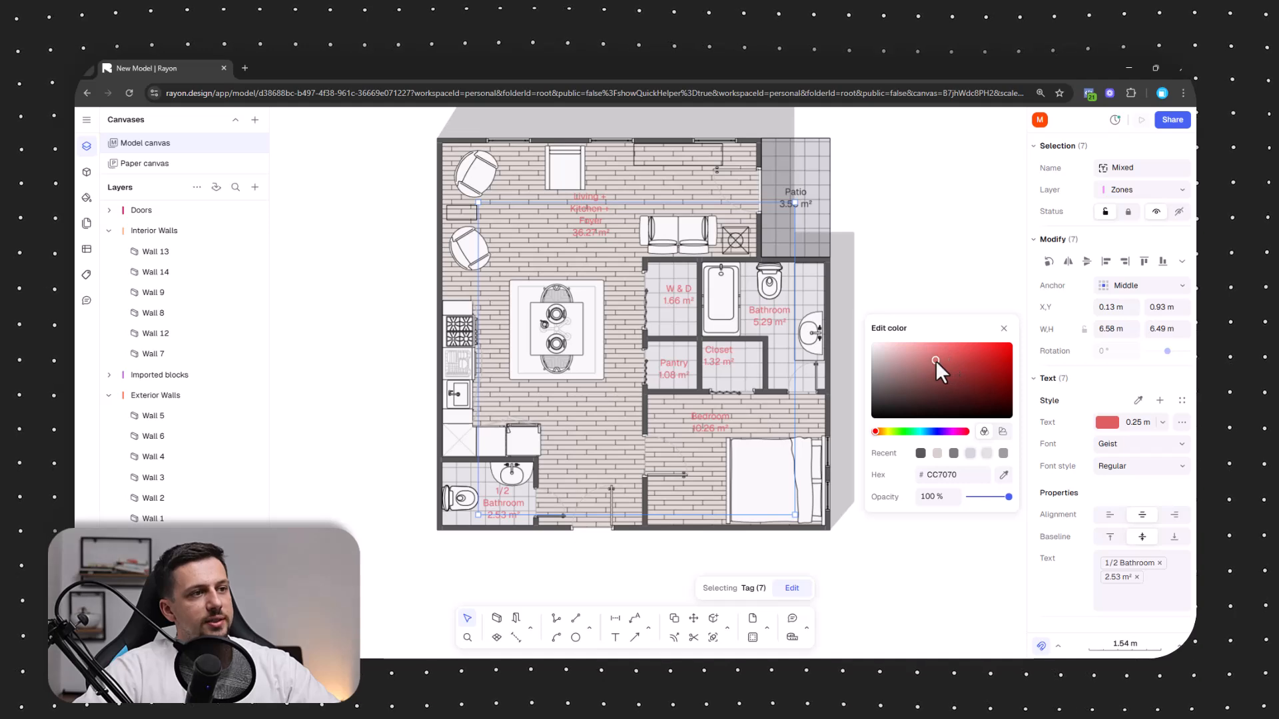
{"action": "left_click_drag", "start_coordinate": [944, 431], "coordinate": [929, 432]}
{"action": "left_click_drag", "start_coordinate": [959, 375], "coordinate": [998, 362]}
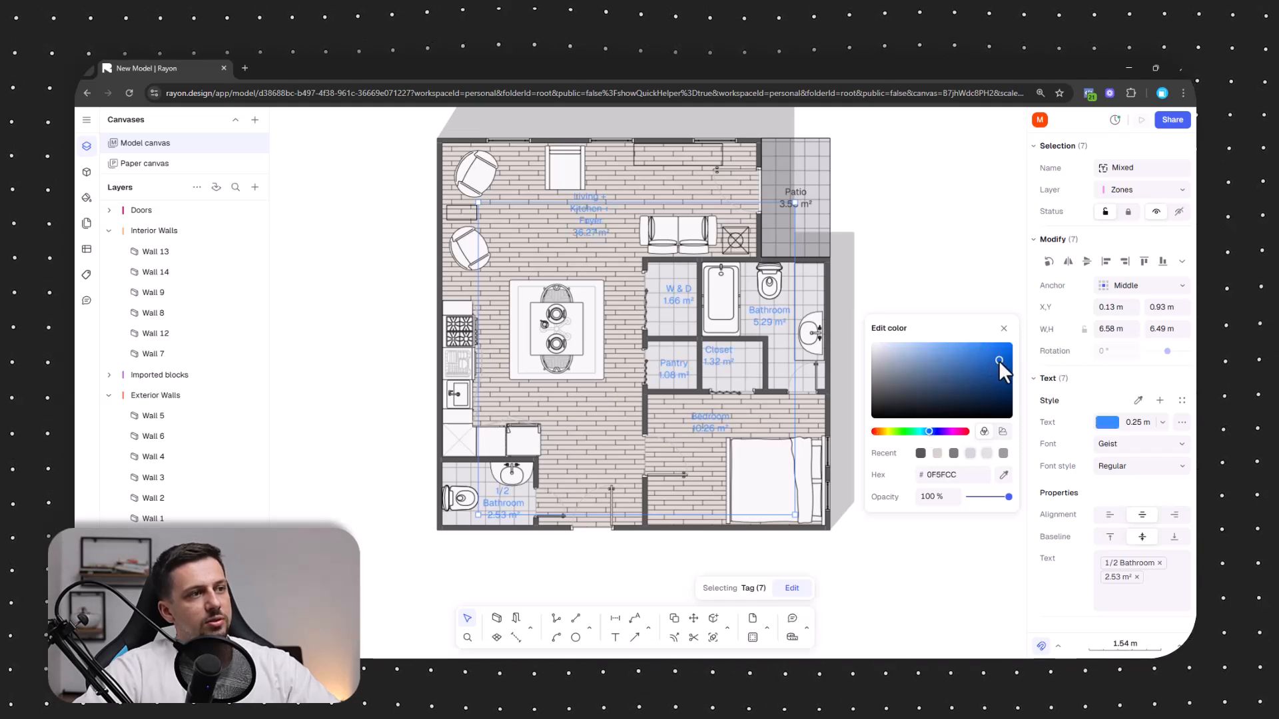
{"action": "left_click", "coordinate": [931, 267]}
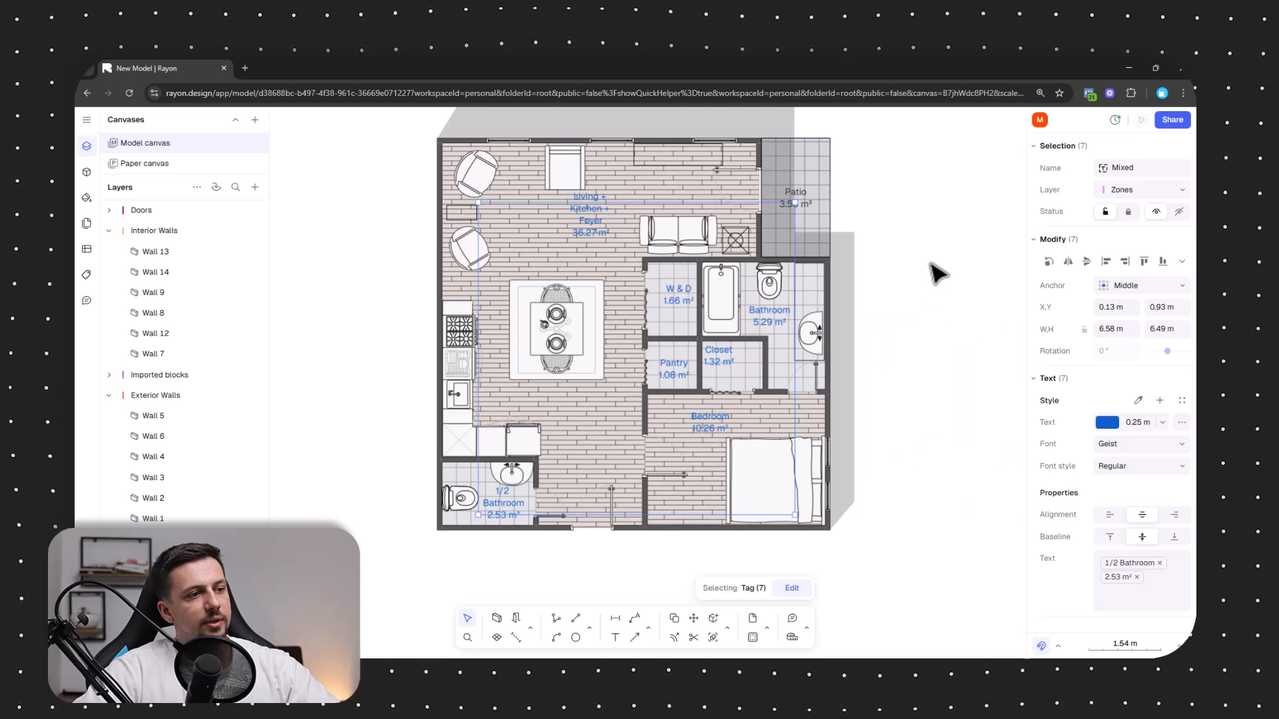
{"action": "middle_click_drag", "start_coordinate": [926, 282], "coordinate": [838, 367]}
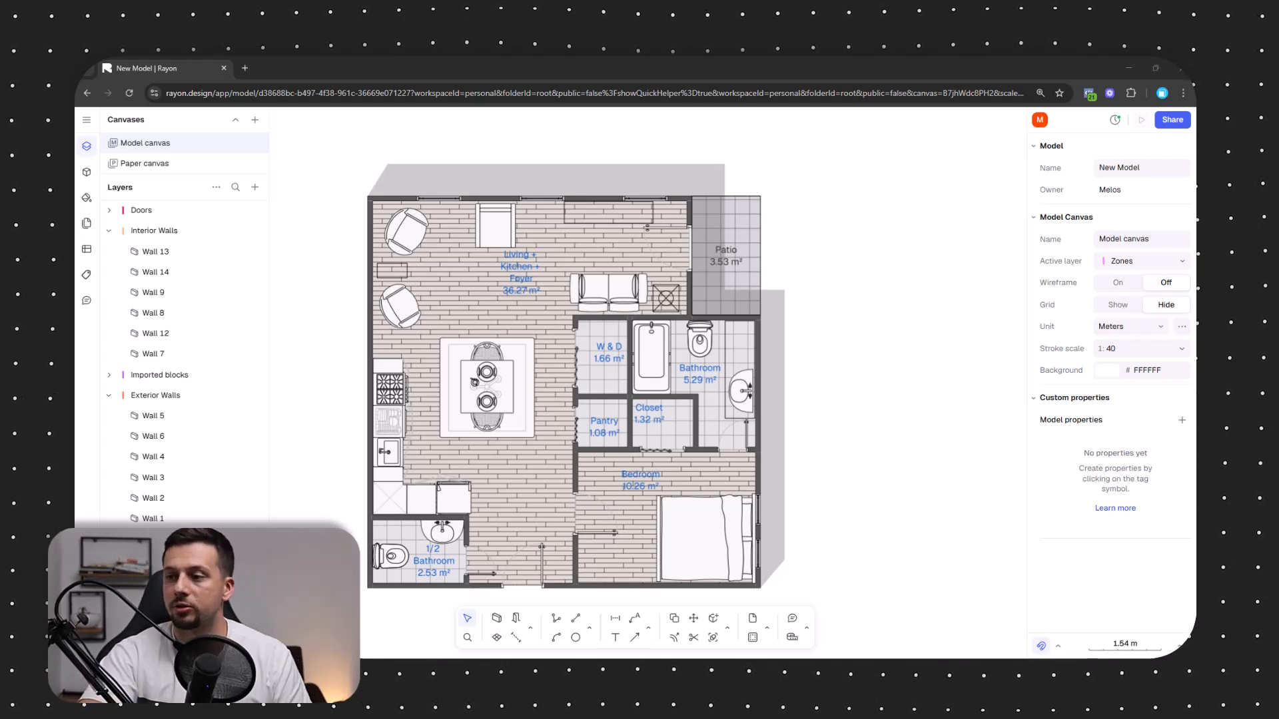
Review the model's sharing options for inviting others by email
{"action": "left_click", "coordinate": [1165, 117]}
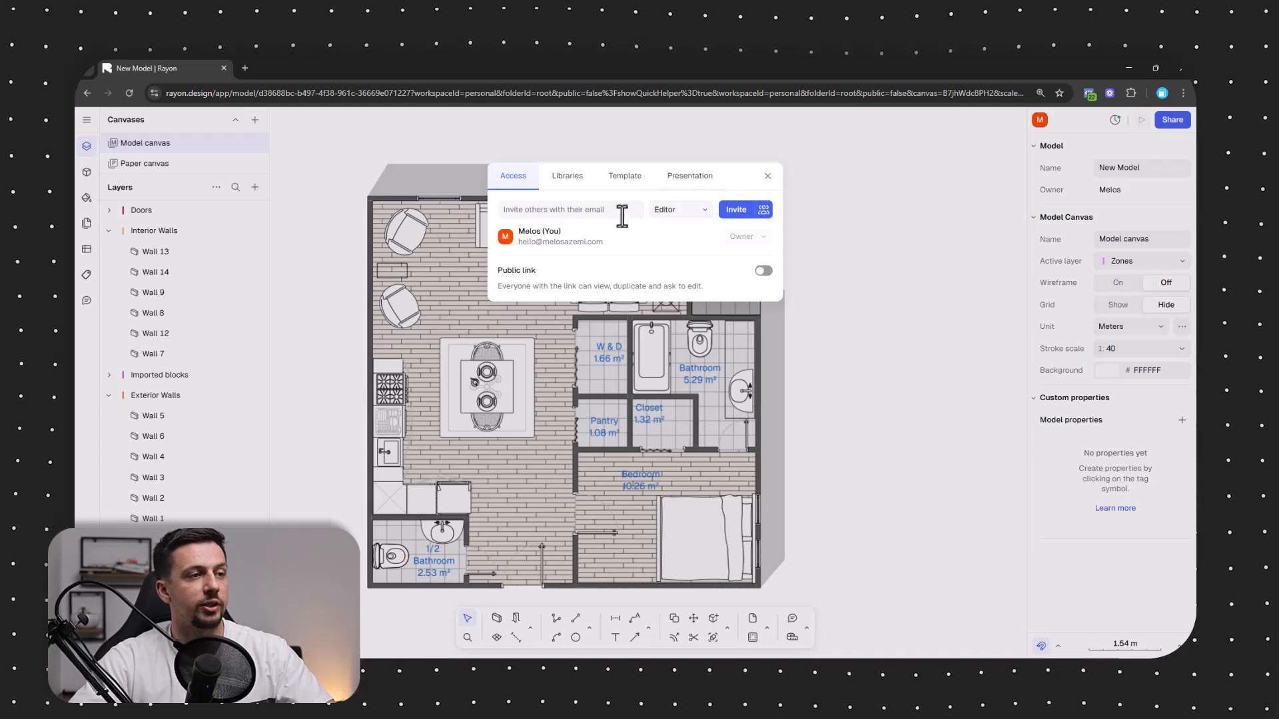
{"action": "left_click", "coordinate": [577, 210]}
{"action": "left_click", "coordinate": [768, 176]}
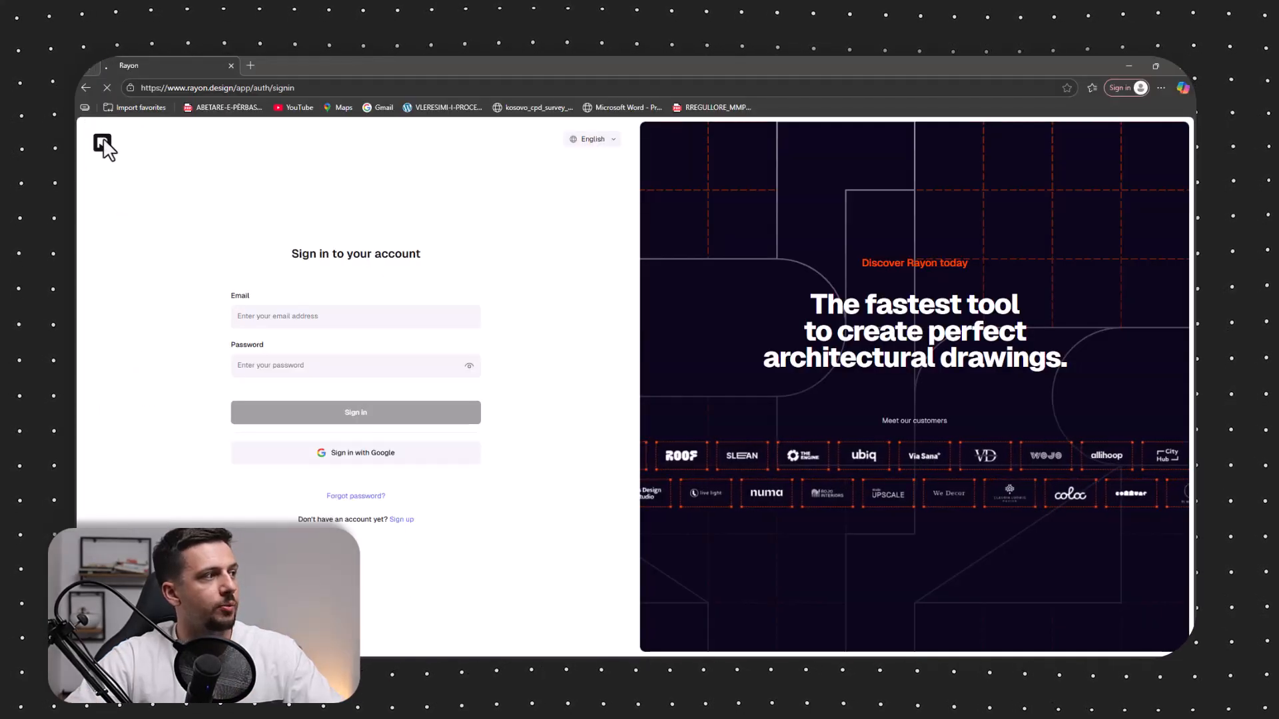
Open Rayon's pricing page from the website and examine the Pro plan's yearly price
{"action": "left_click", "coordinate": [100, 141]}
{"action": "left_click", "coordinate": [503, 147]}
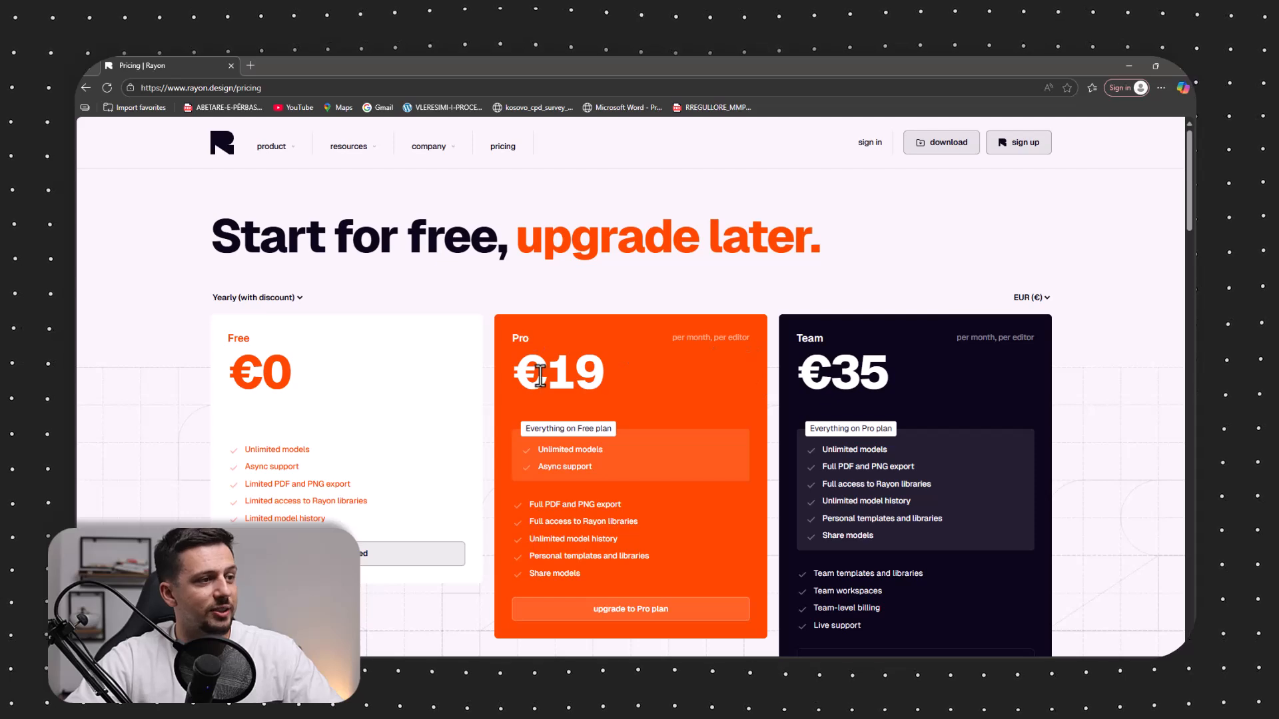
{"action": "left_click_drag", "start_coordinate": [631, 384], "coordinate": [517, 375]}
{"action": "left_click", "coordinate": [644, 361]}
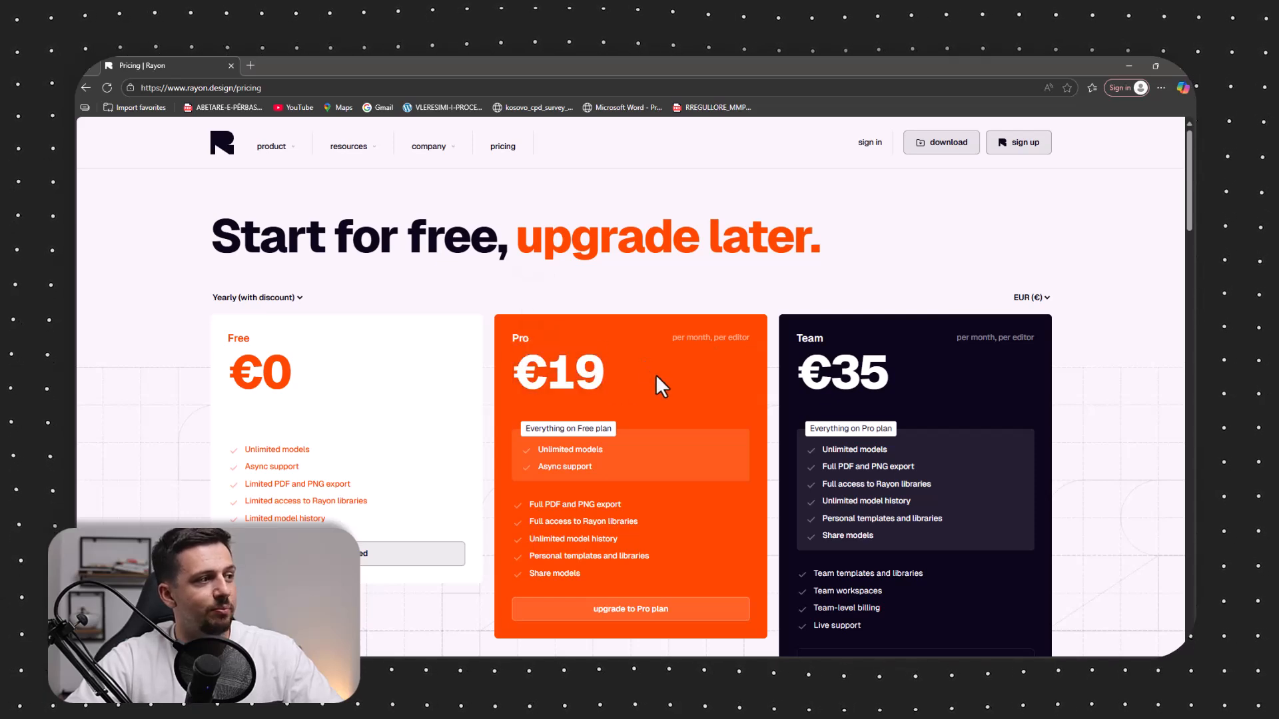
{"action": "left_click_drag", "start_coordinate": [656, 375], "coordinate": [507, 362]}
{"action": "left_click", "coordinate": [664, 398]}
Switch the pricing to monthly billing and examine the Pro plan's price and the rest of the page
{"action": "left_click", "coordinate": [273, 297]}
{"action": "left_click", "coordinate": [280, 318]}
{"action": "left_click", "coordinate": [558, 340]}
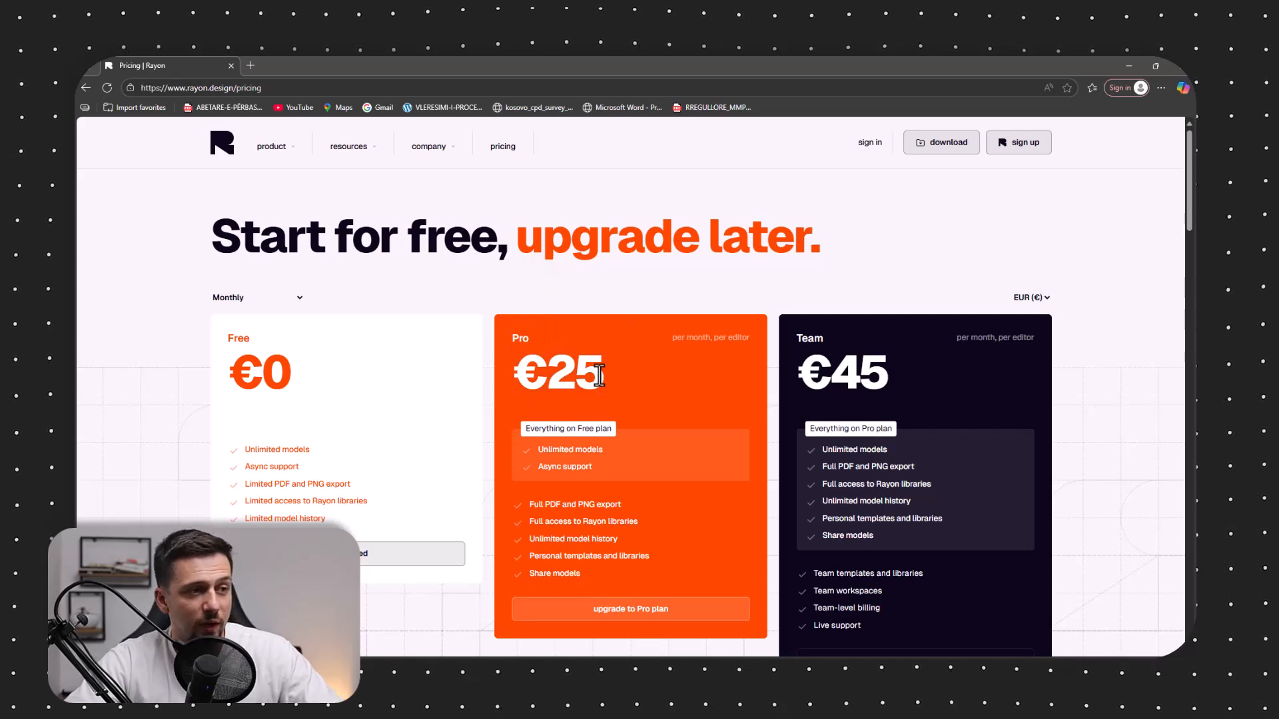
{"action": "left_click_drag", "start_coordinate": [594, 364], "coordinate": [458, 337]}
{"action": "scroll", "coordinate": [710, 356], "scroll_direction": "down", "scroll_amount": 10}
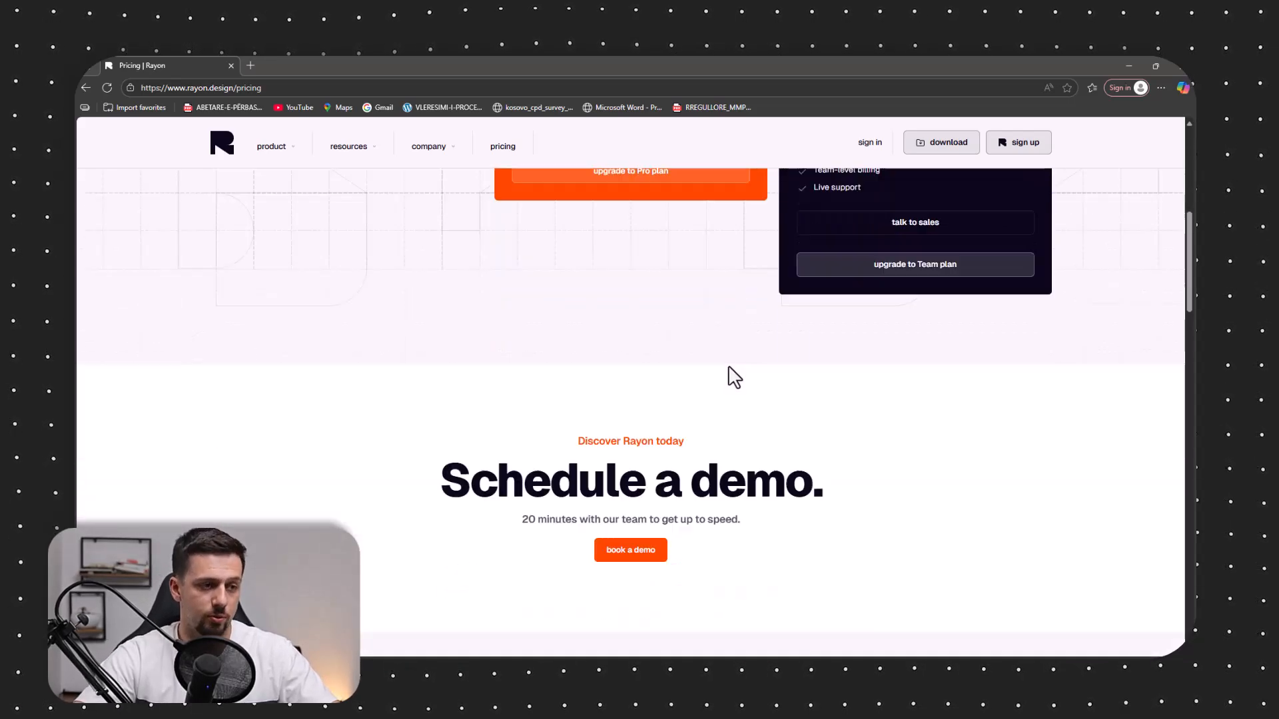
{"action": "scroll", "coordinate": [773, 395], "scroll_direction": "down", "scroll_amount": 7}
{"action": "scroll", "coordinate": [799, 500], "scroll_direction": "up", "scroll_amount": 15}
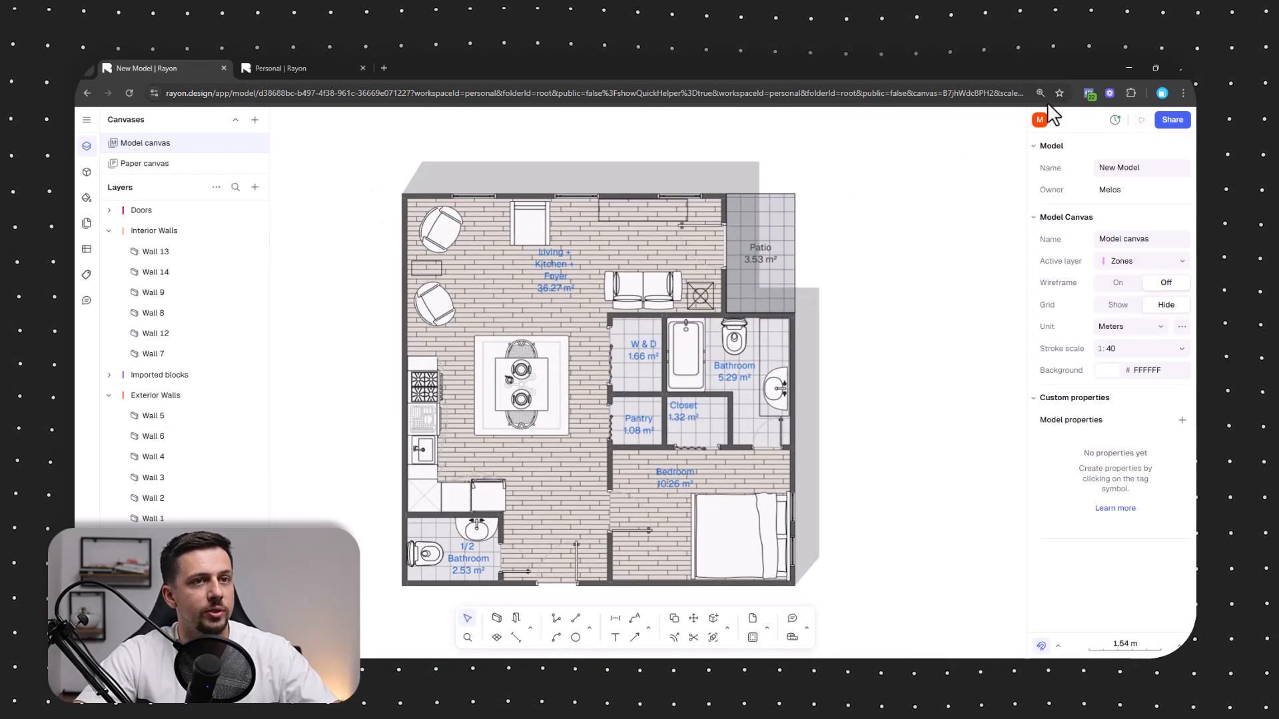
Look through the model's library and presentation sharing options
{"action": "left_click", "coordinate": [1171, 119]}
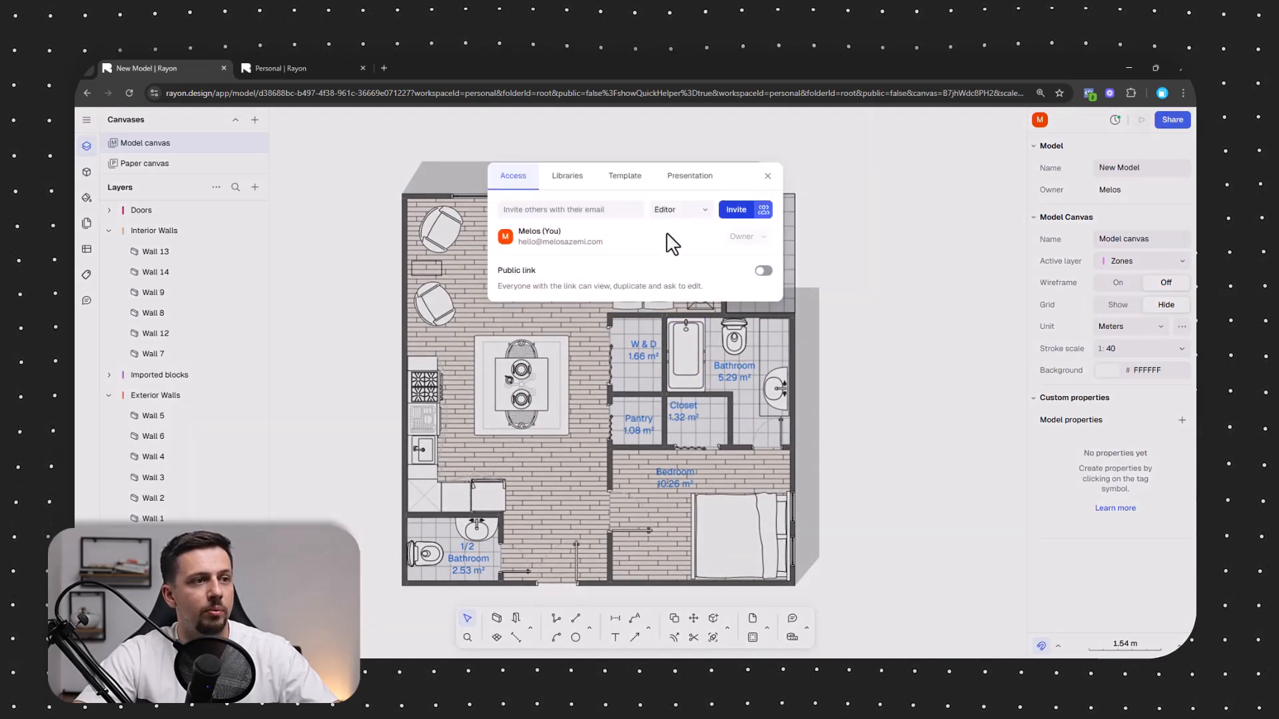
{"action": "left_click", "coordinate": [568, 176]}
{"action": "left_click", "coordinate": [670, 177]}
{"action": "left_click", "coordinate": [768, 176]}
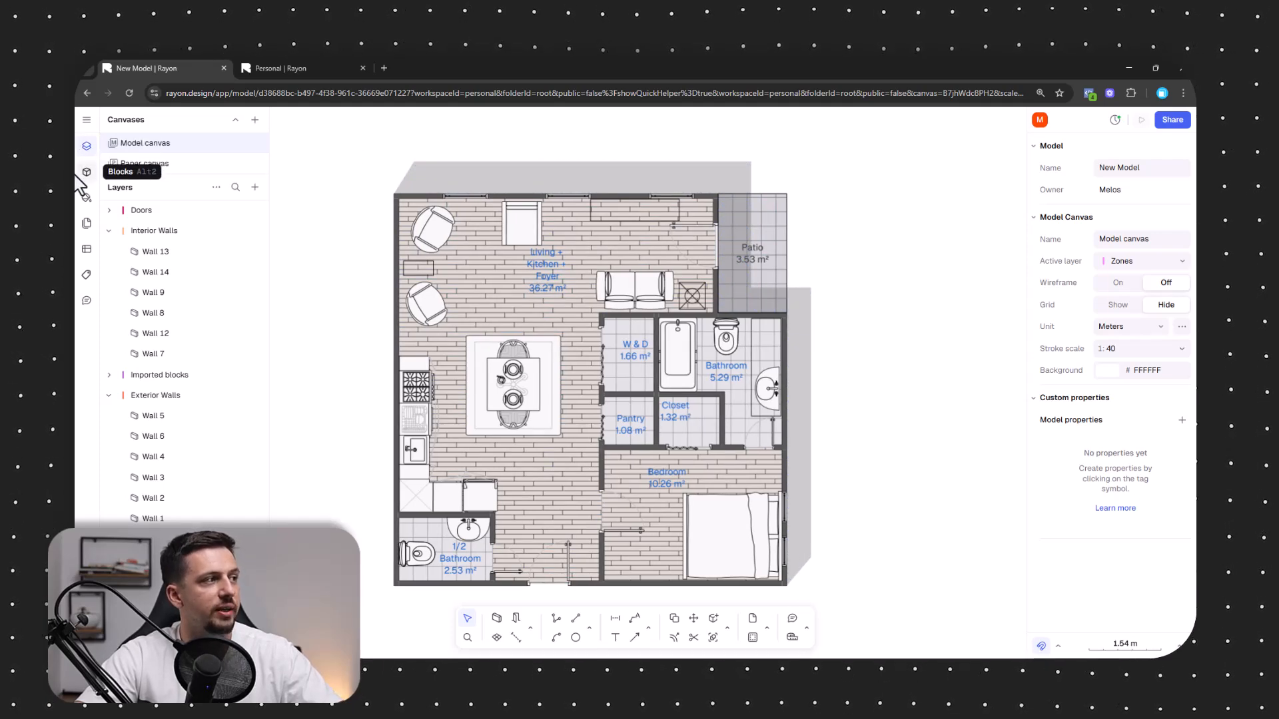
Open the model's published presentation to check how the plan is displayed, and return to the New Model tab
{"action": "left_click", "coordinate": [1172, 119]}
{"action": "left_click", "coordinate": [688, 178]}
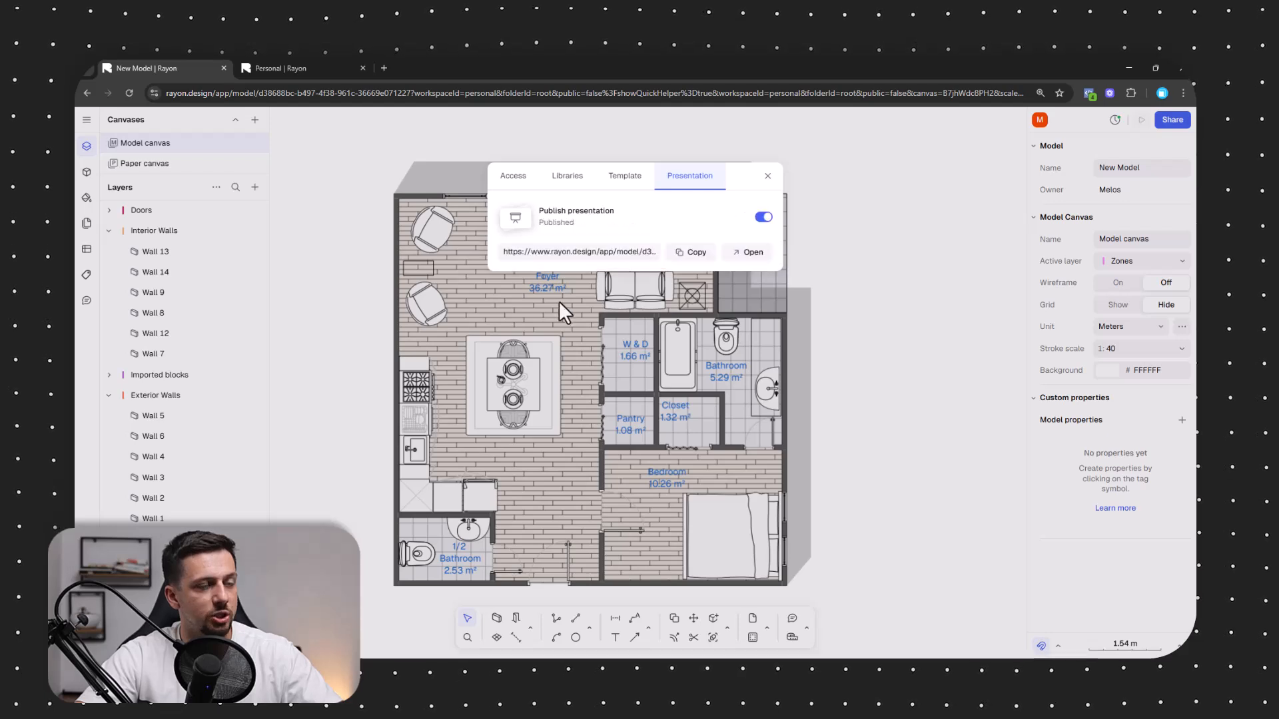
{"action": "left_click", "coordinate": [738, 253]}
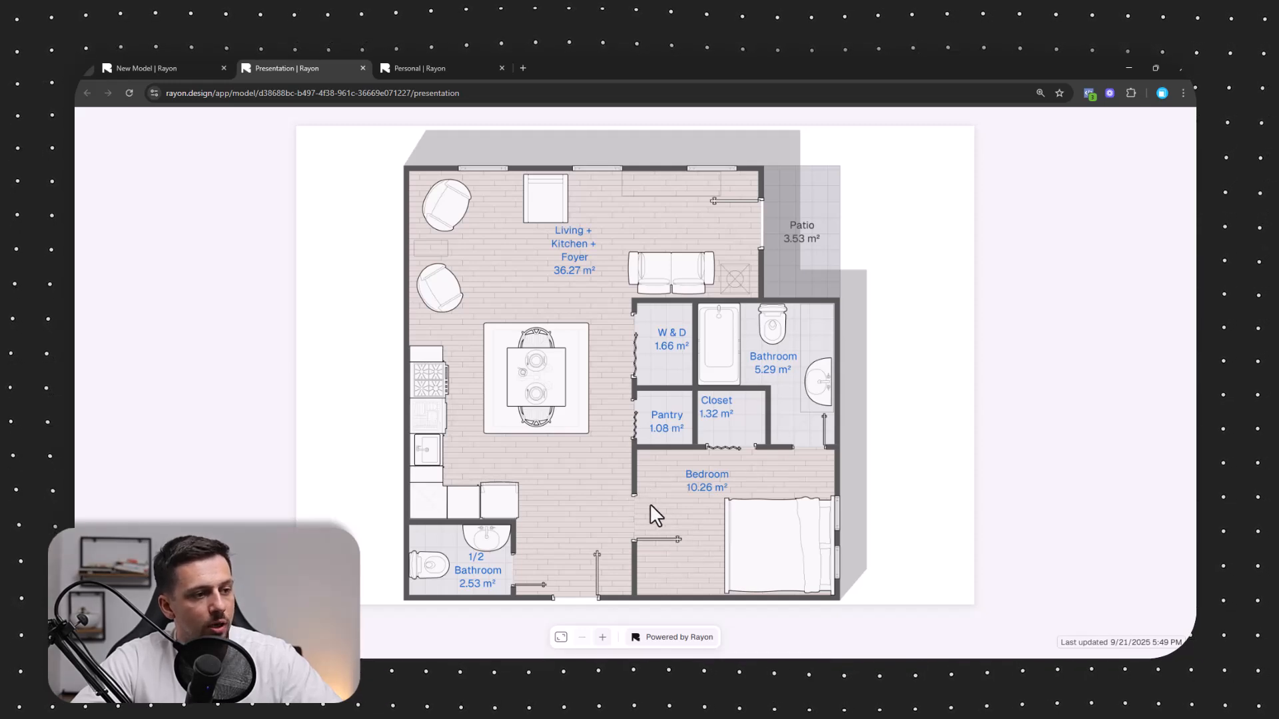
{"action": "left_click", "coordinate": [201, 67]}
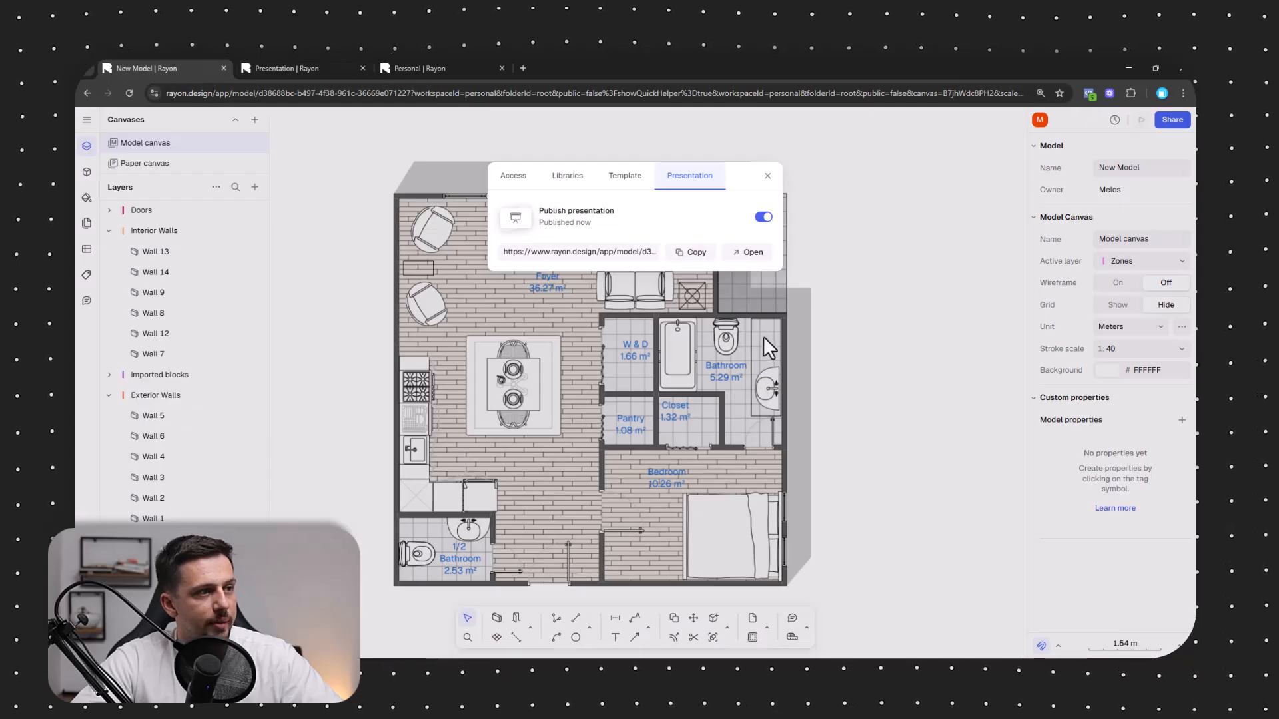
Close the sharing options, select the plan's swing doors together, and open the Door EU 80 block for editing
{"action": "left_click", "coordinate": [768, 176]}
{"action": "left_click", "coordinate": [688, 257]}
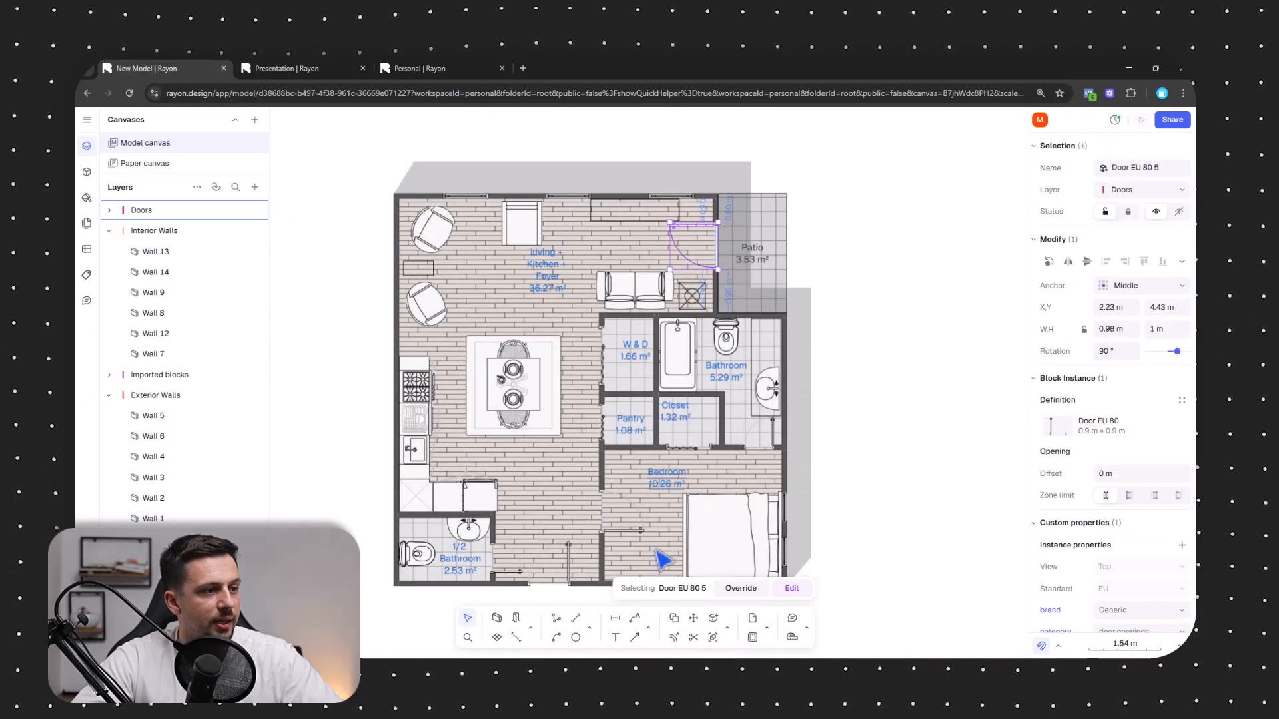
{"action": "left_click", "coordinate": [571, 559], "text": "shift"}
{"action": "left_click", "coordinate": [648, 528], "text": "shift"}
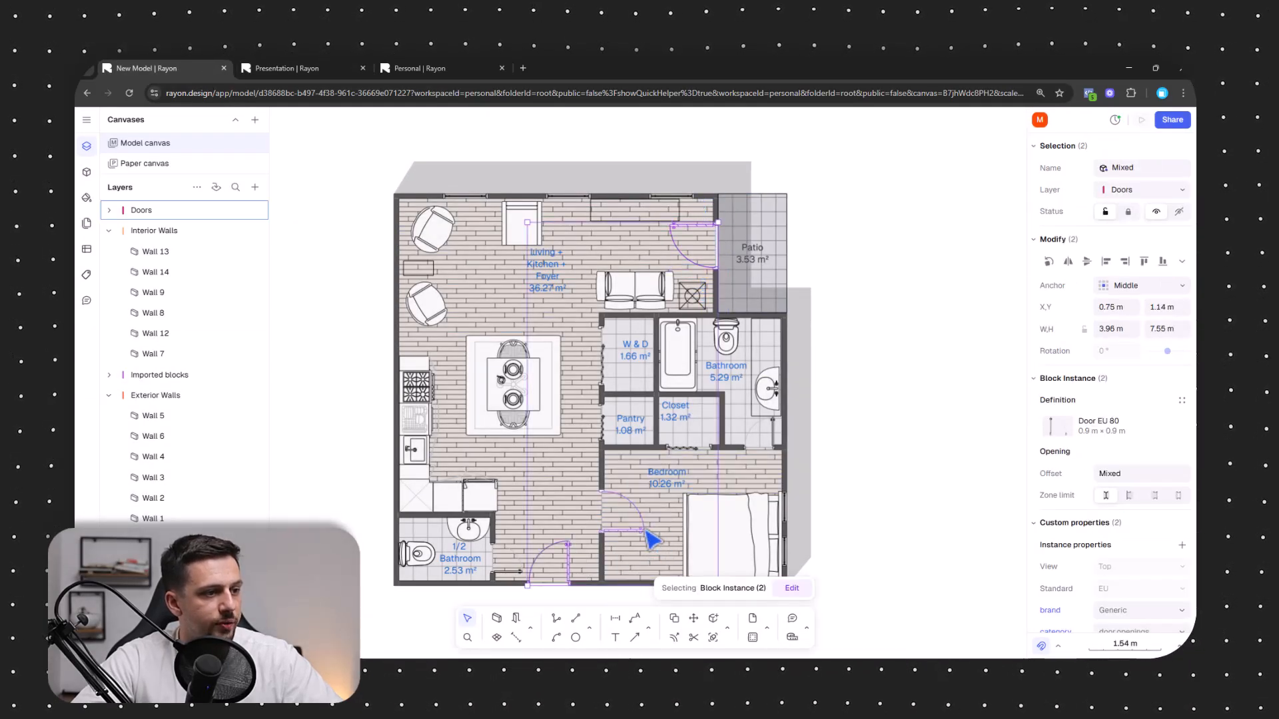
{"action": "left_click", "coordinate": [519, 577], "text": "shift"}
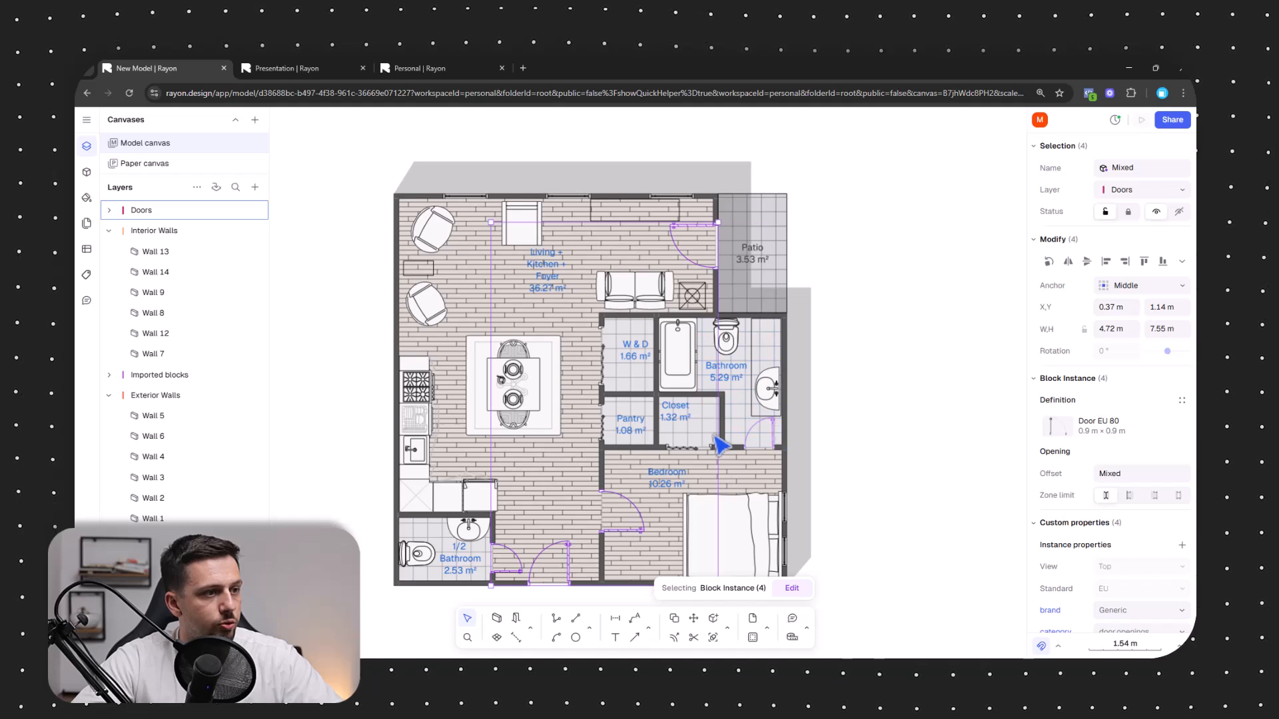
{"action": "left_click", "coordinate": [720, 443], "text": "shift"}
{"action": "left_click", "coordinate": [1074, 431]}
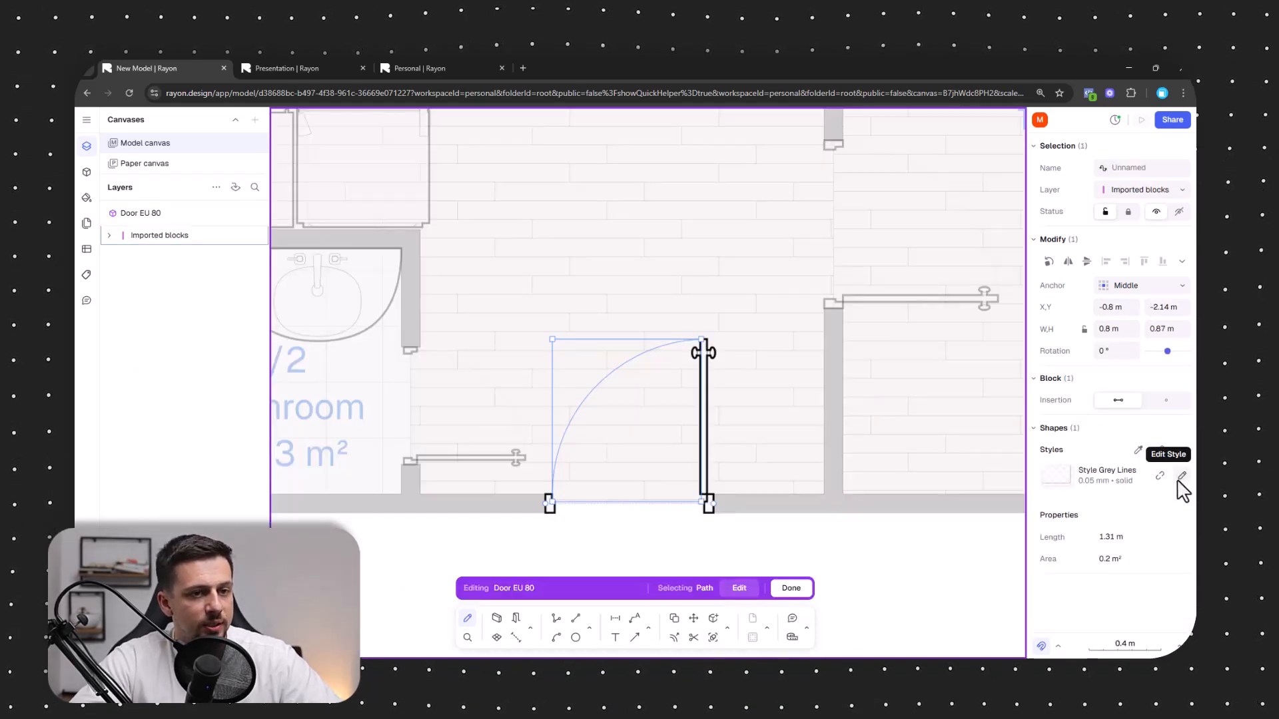
Set the stroke weight of the Door EU 80 block's swing arc to 0.35 mm and finish editing the block
{"action": "left_click", "coordinate": [1181, 476]}
{"action": "left_click", "coordinate": [984, 438]}
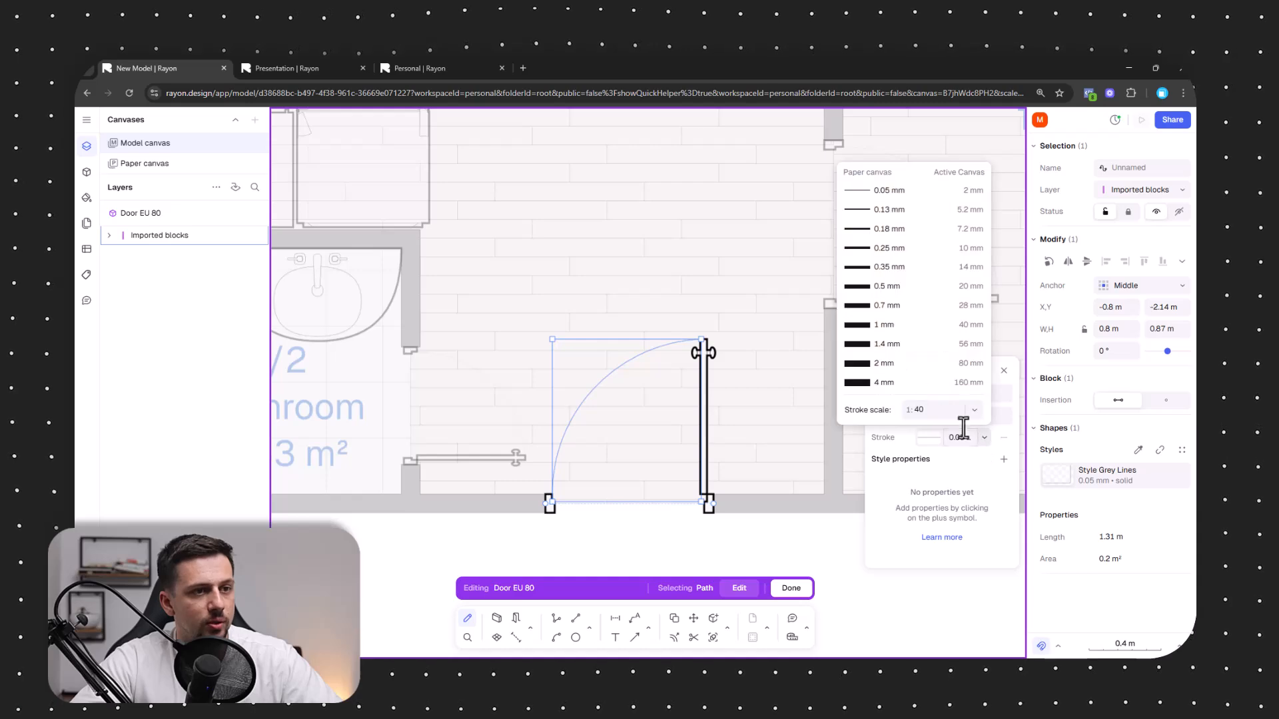
{"action": "left_click", "coordinate": [927, 268]}
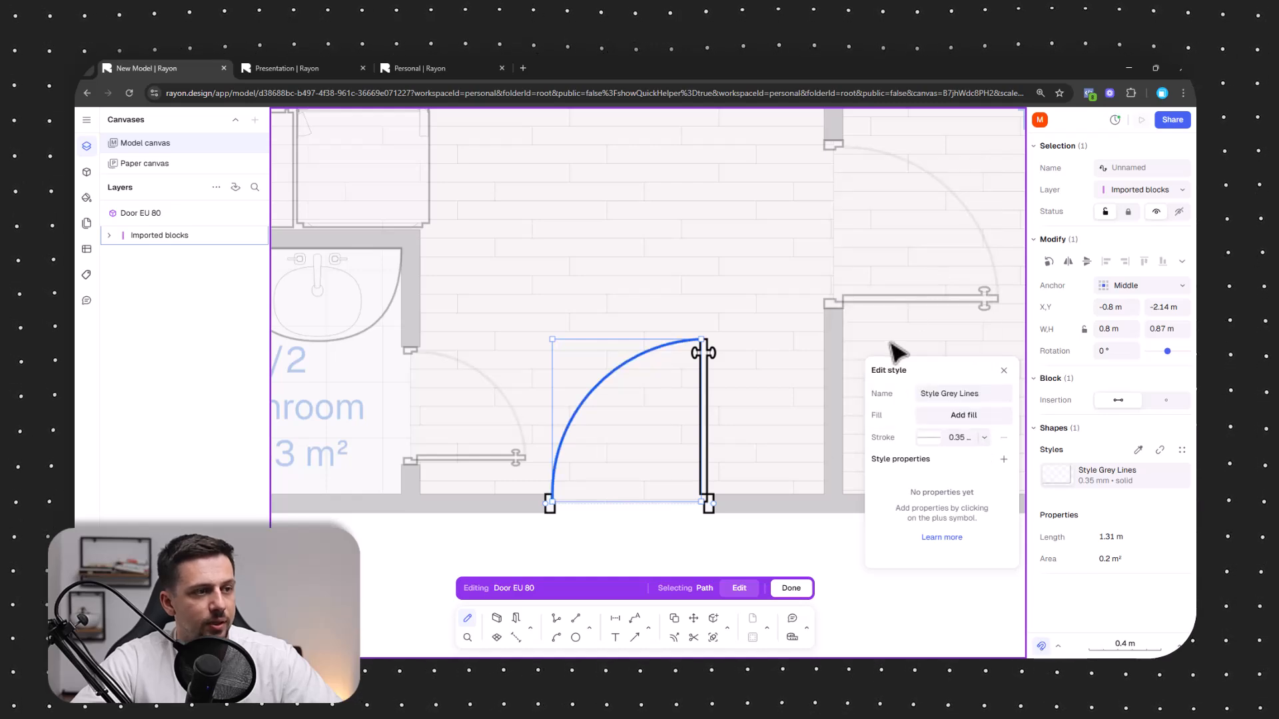
{"action": "scroll", "coordinate": [714, 425], "scroll_direction": "down", "scroll_amount": 6}
{"action": "double_click", "coordinate": [464, 433]}
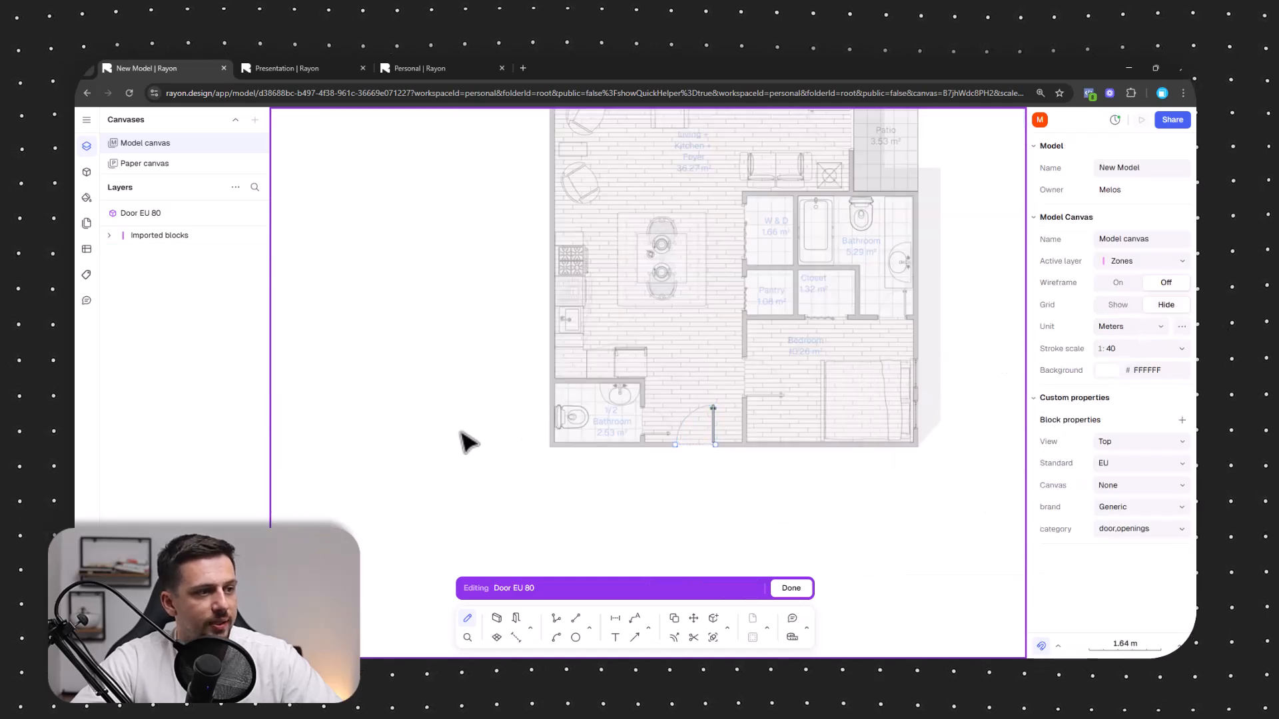
{"action": "scroll", "coordinate": [752, 460], "scroll_direction": "up", "scroll_amount": 2}
{"action": "left_click", "coordinate": [799, 519]}
Thicken the Door EU 80 swing arc's stroke to 0.7 mm, change its colour to a darker grey, and finish editing the block
{"action": "scroll", "coordinate": [686, 396], "scroll_direction": "up", "scroll_amount": 3}
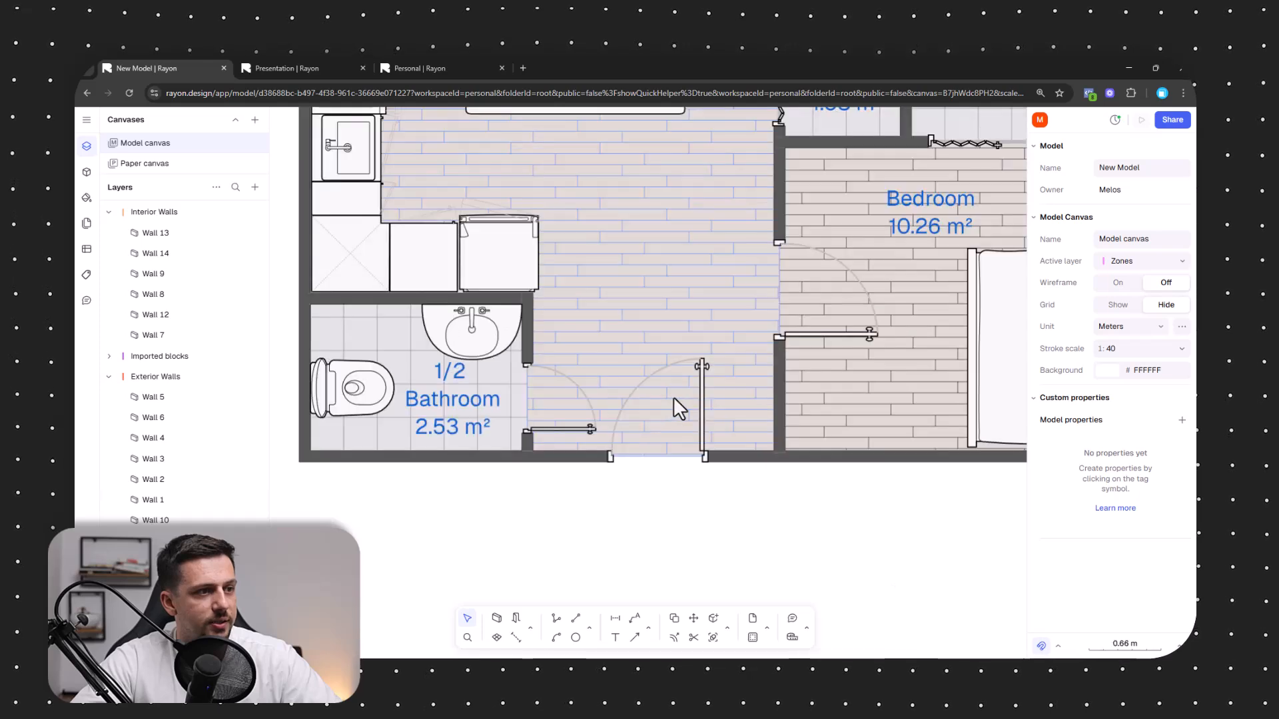
{"action": "double_click", "coordinate": [701, 362]}
{"action": "left_click", "coordinate": [664, 383]}
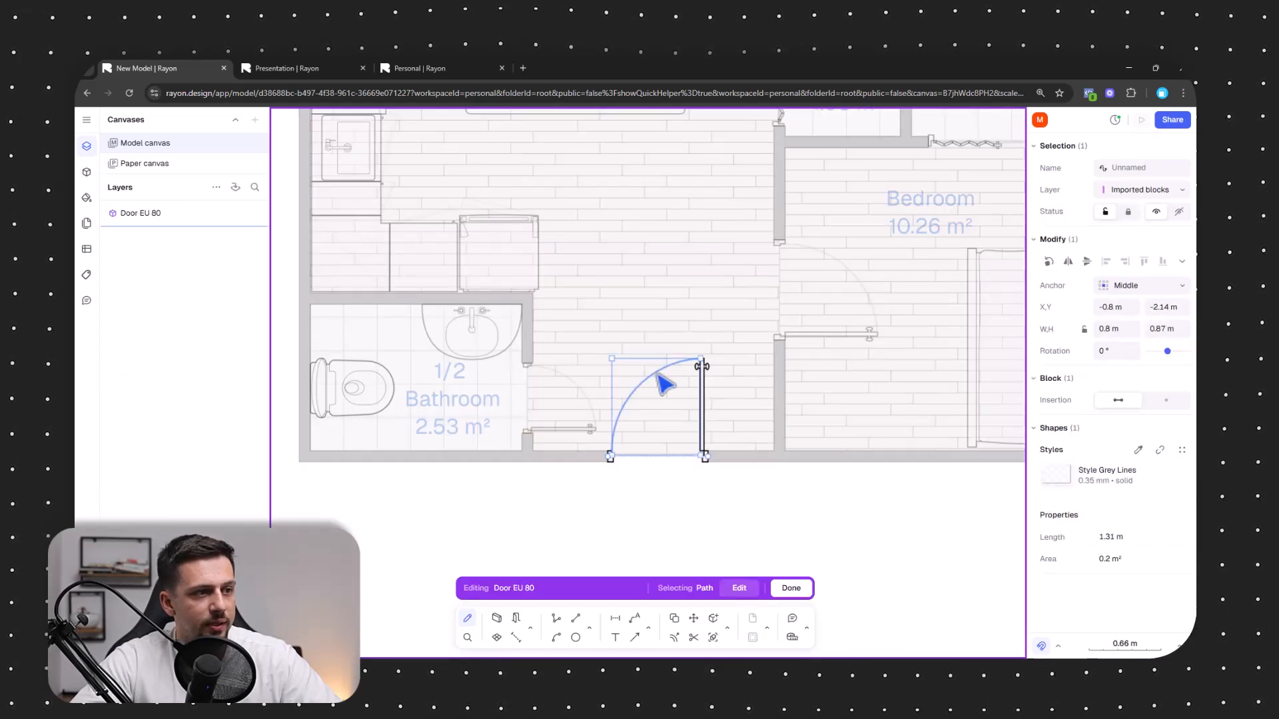
{"action": "left_click", "coordinate": [1182, 476]}
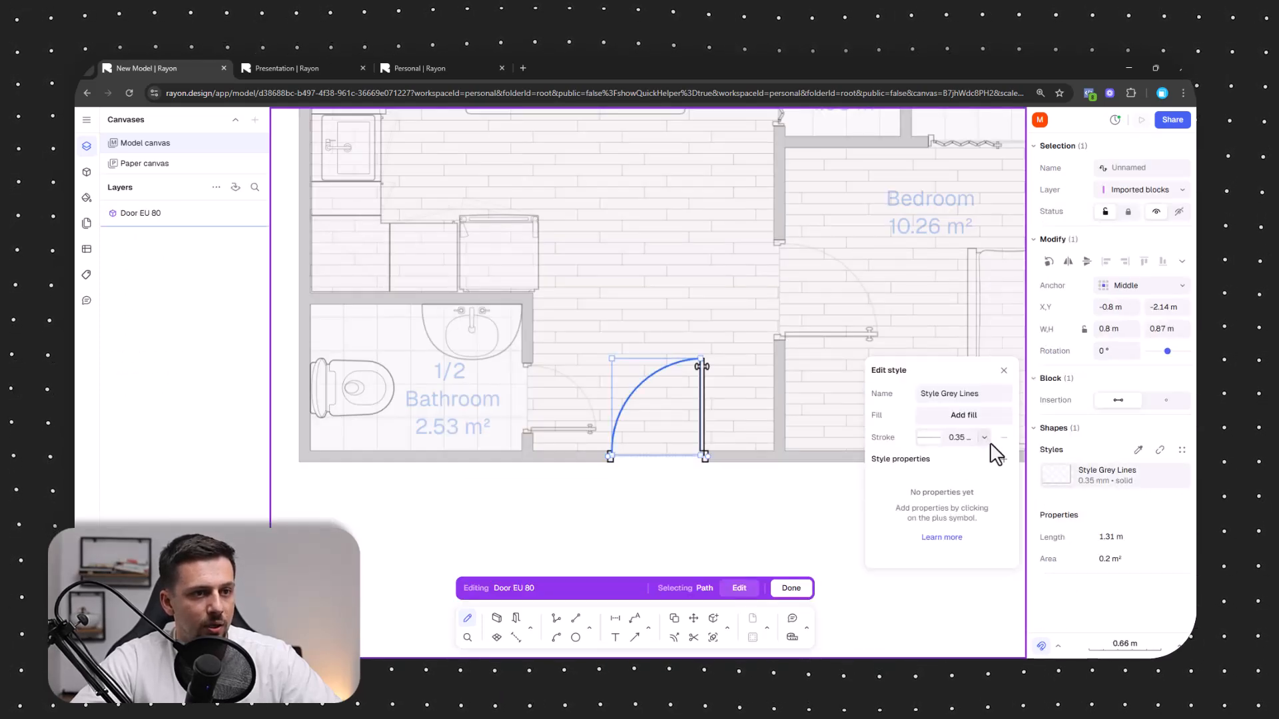
{"action": "left_click", "coordinate": [984, 438]}
{"action": "left_click", "coordinate": [925, 307]}
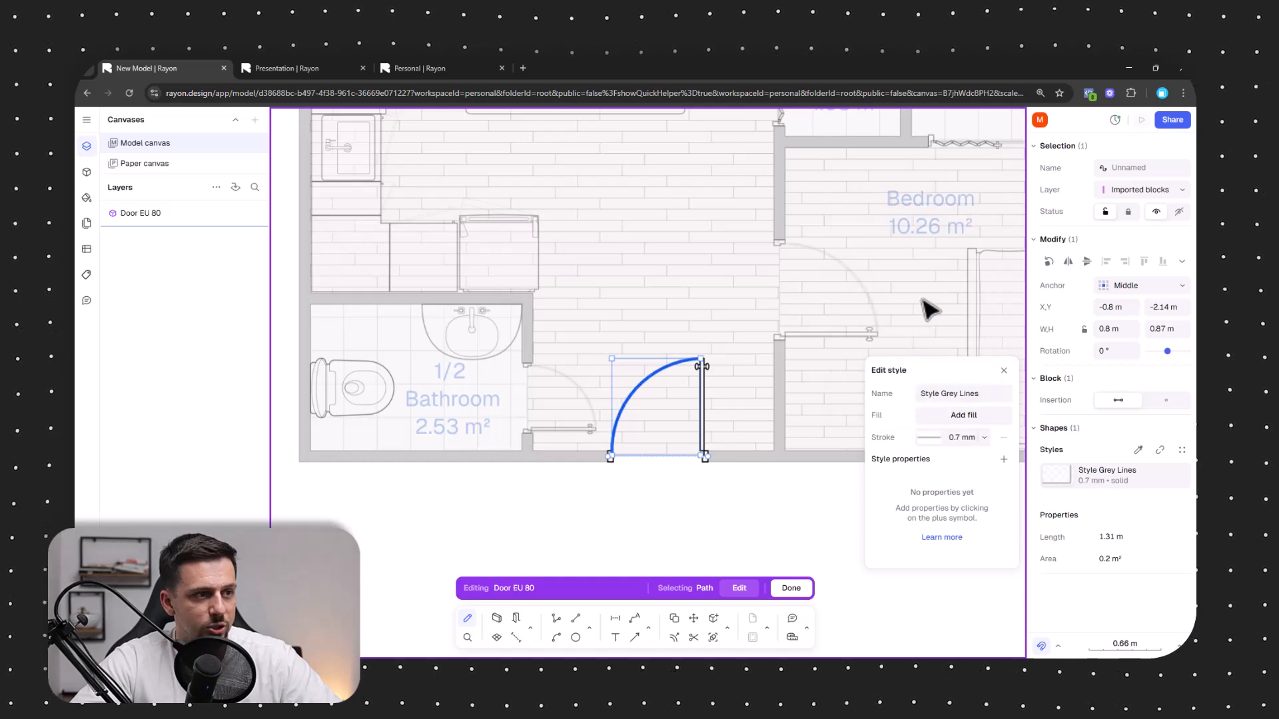
{"action": "left_click", "coordinate": [928, 438]}
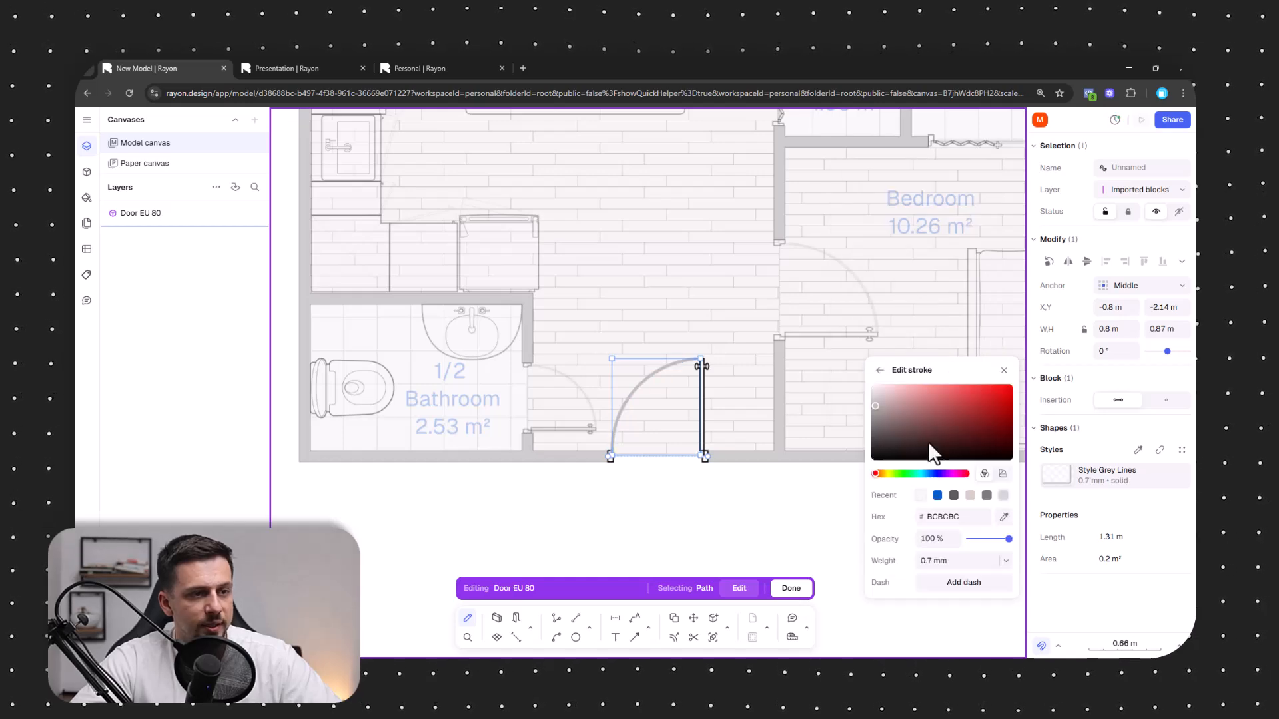
{"action": "left_click", "coordinate": [877, 429]}
{"action": "left_click_drag", "start_coordinate": [877, 429], "coordinate": [871, 436]}
{"action": "left_click", "coordinate": [791, 588]}
{"action": "scroll", "coordinate": [697, 479], "scroll_direction": "down", "scroll_amount": 4}
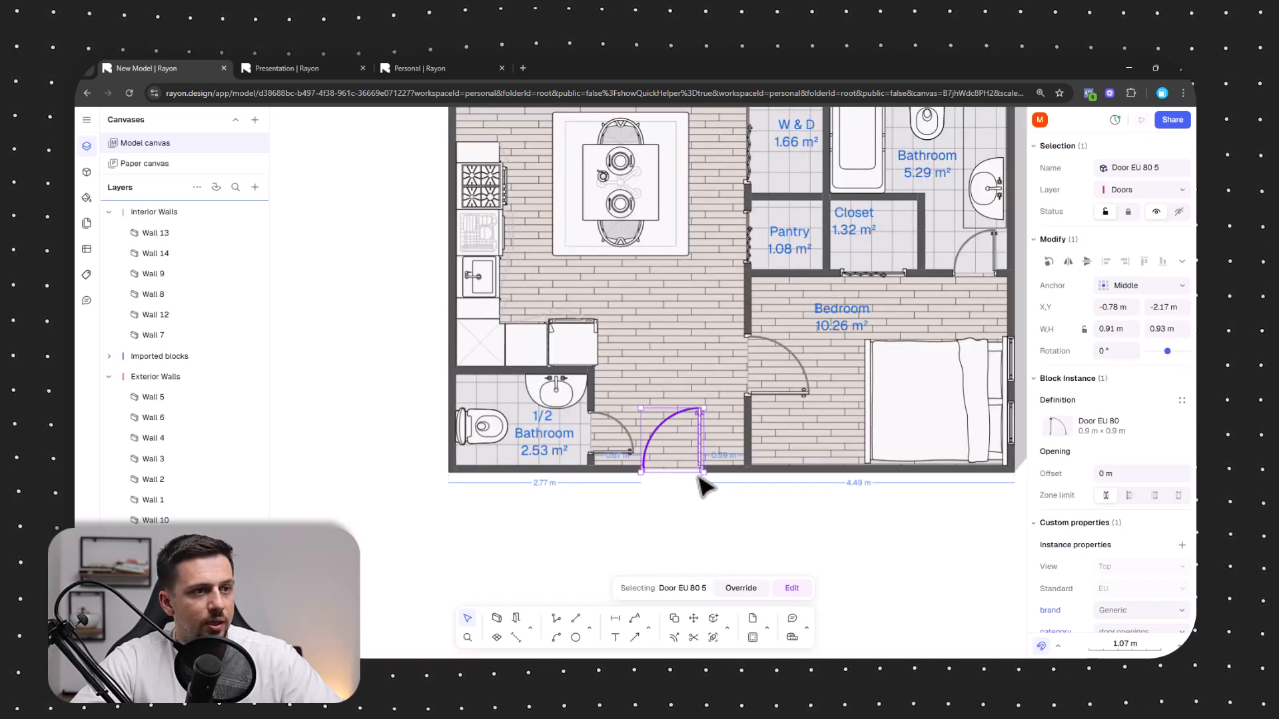
Reopen the Door EU 80 block at the entrance, reduce its swing arc's stroke weight to 0.5 mm, and leave the block
{"action": "middle_click_drag", "start_coordinate": [832, 515], "coordinate": [787, 545]}
{"action": "scroll", "coordinate": [787, 545], "scroll_direction": "down", "scroll_amount": 3}
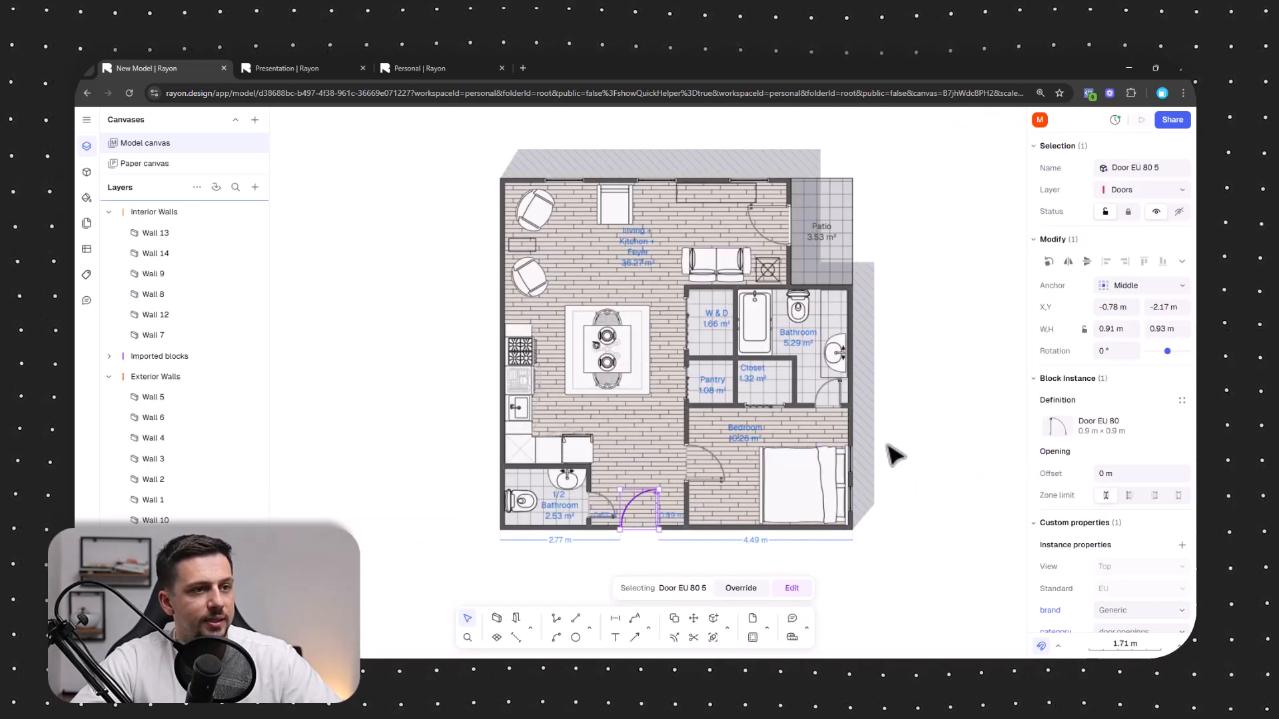
{"action": "left_click", "coordinate": [942, 433]}
{"action": "scroll", "coordinate": [634, 499], "scroll_direction": "up", "scroll_amount": 3}
{"action": "scroll", "coordinate": [634, 498], "scroll_direction": "up", "scroll_amount": 2}
{"action": "double_click", "coordinate": [645, 498]}
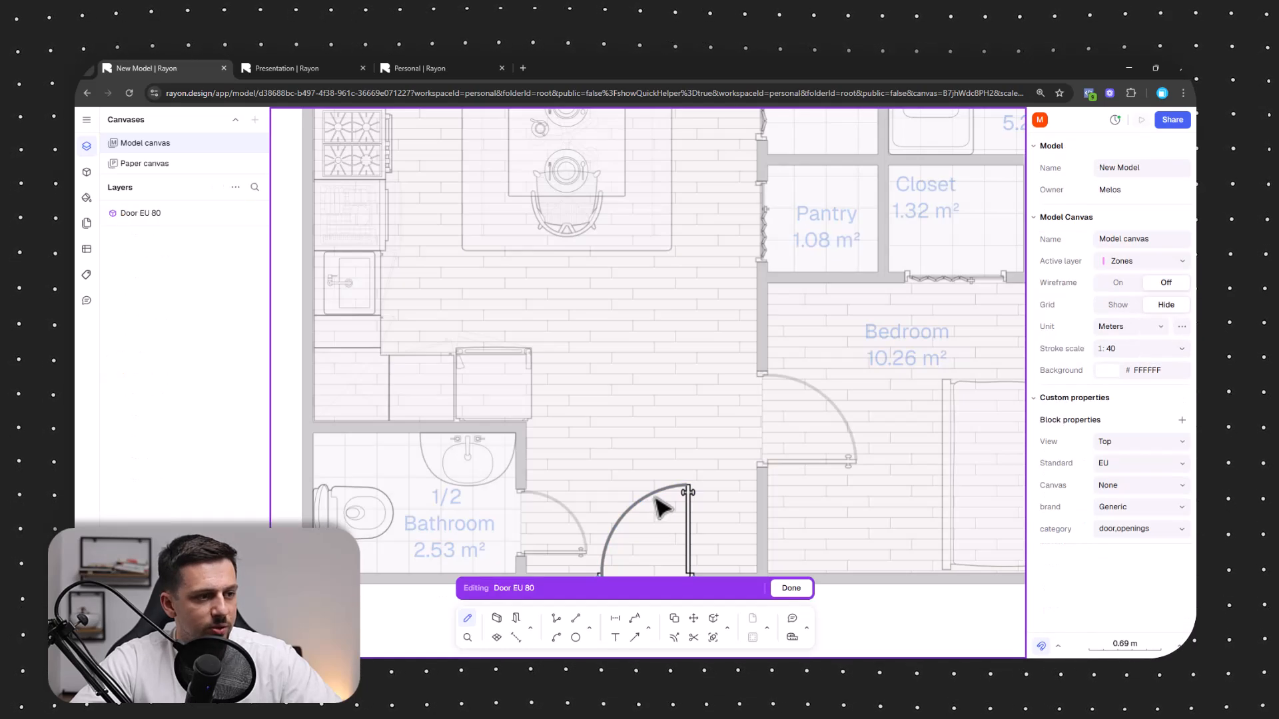
{"action": "left_click", "coordinate": [663, 506]}
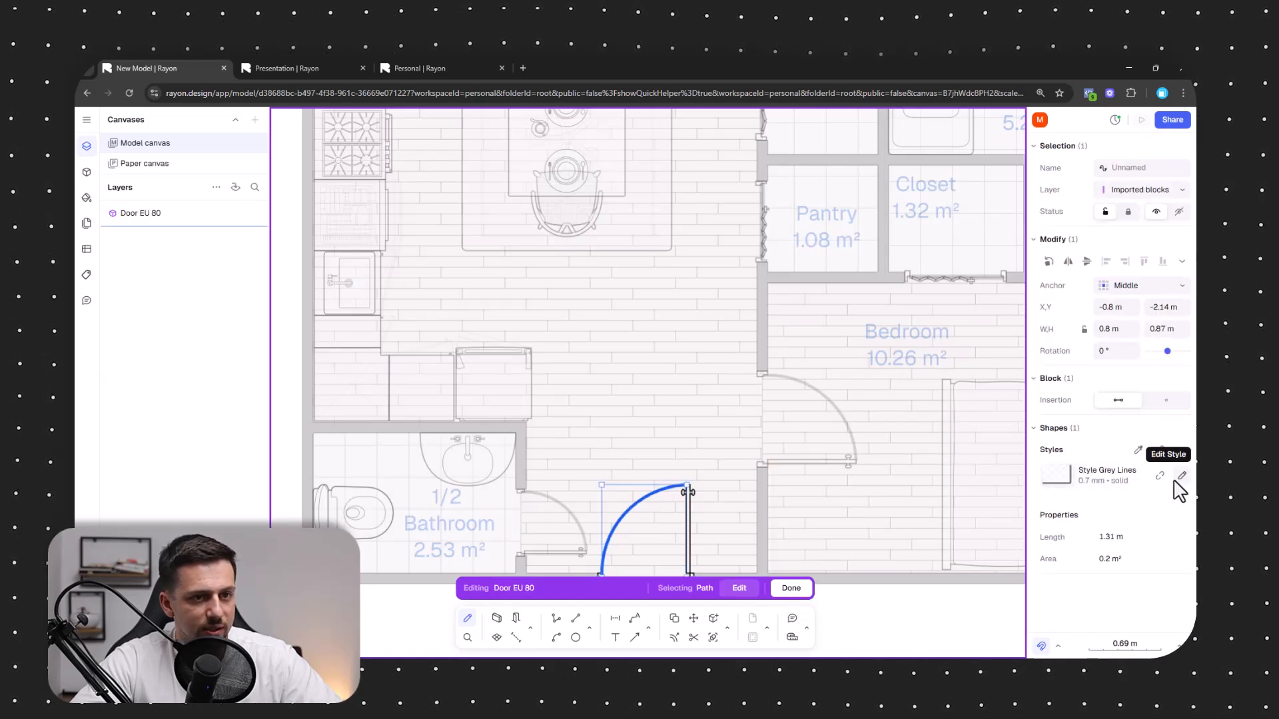
{"action": "left_click", "coordinate": [1095, 476]}
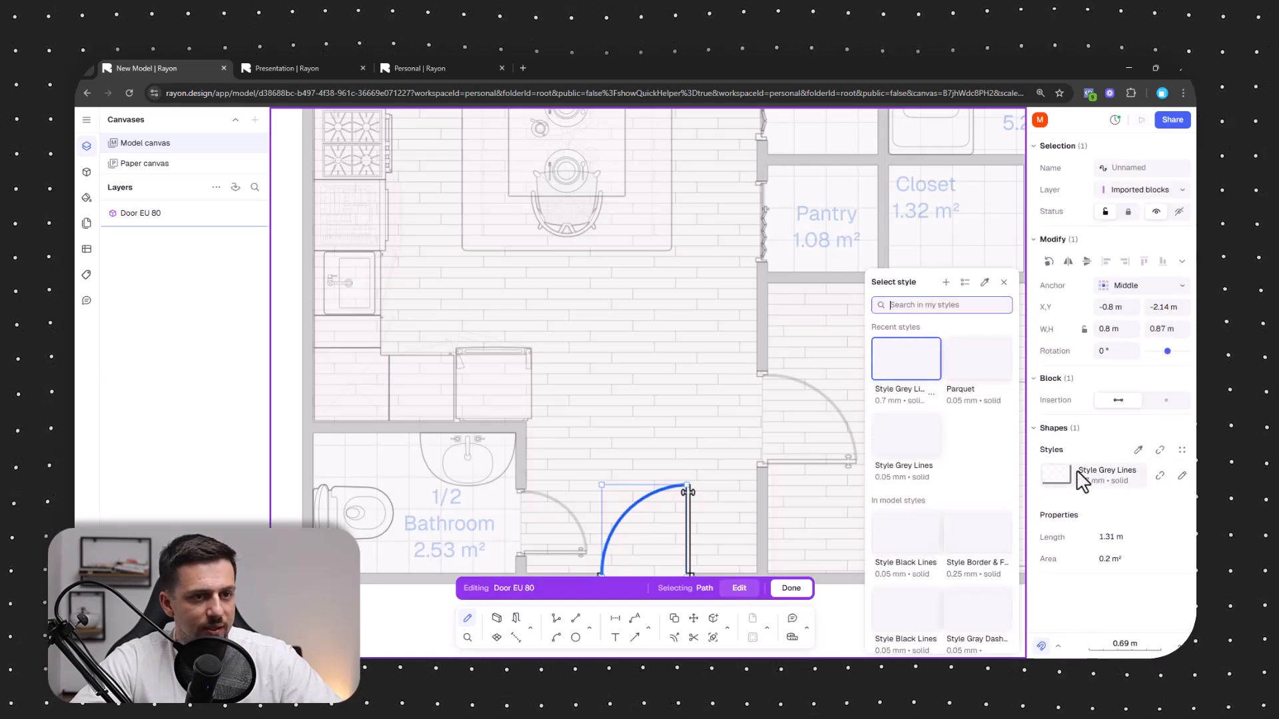
{"action": "left_click", "coordinate": [1182, 476]}
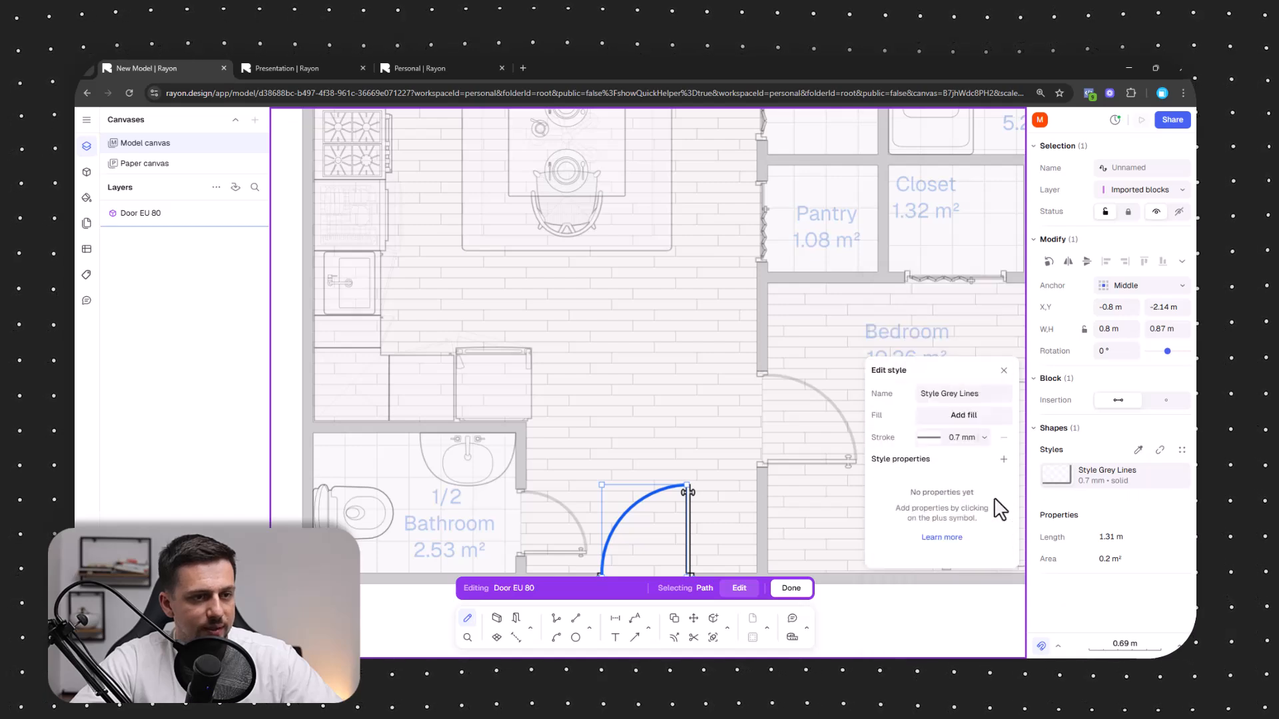
{"action": "left_click", "coordinate": [985, 439]}
{"action": "left_click", "coordinate": [911, 288]}
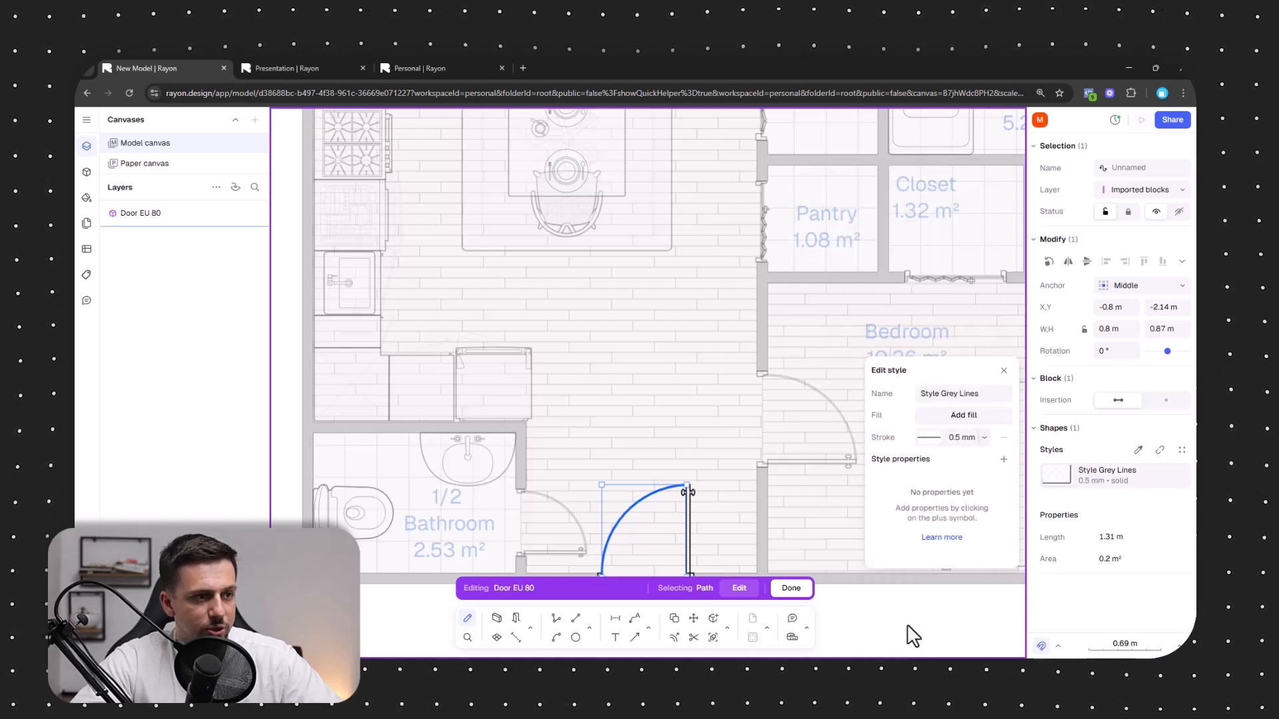
{"action": "double_click", "coordinate": [907, 626]}
Examine the side table and console rectangles in the living room for their fill settings
{"action": "scroll", "coordinate": [789, 517], "scroll_direction": "down", "scroll_amount": 3}
{"action": "scroll", "coordinate": [609, 291], "scroll_direction": "down", "scroll_amount": 4}
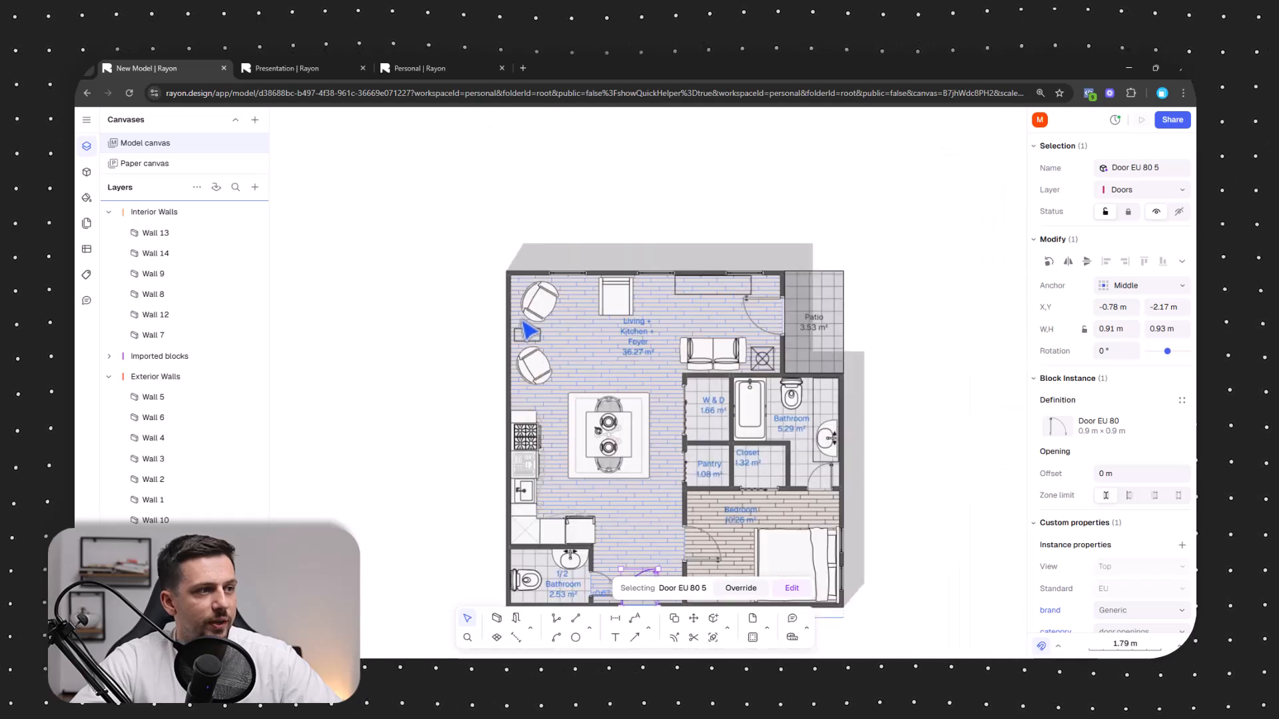
{"action": "left_click", "coordinate": [543, 349]}
{"action": "scroll", "coordinate": [553, 345], "scroll_direction": "up", "scroll_amount": 8}
{"action": "scroll", "coordinate": [565, 360], "scroll_direction": "down", "scroll_amount": 2}
{"action": "left_click", "coordinate": [459, 371]}
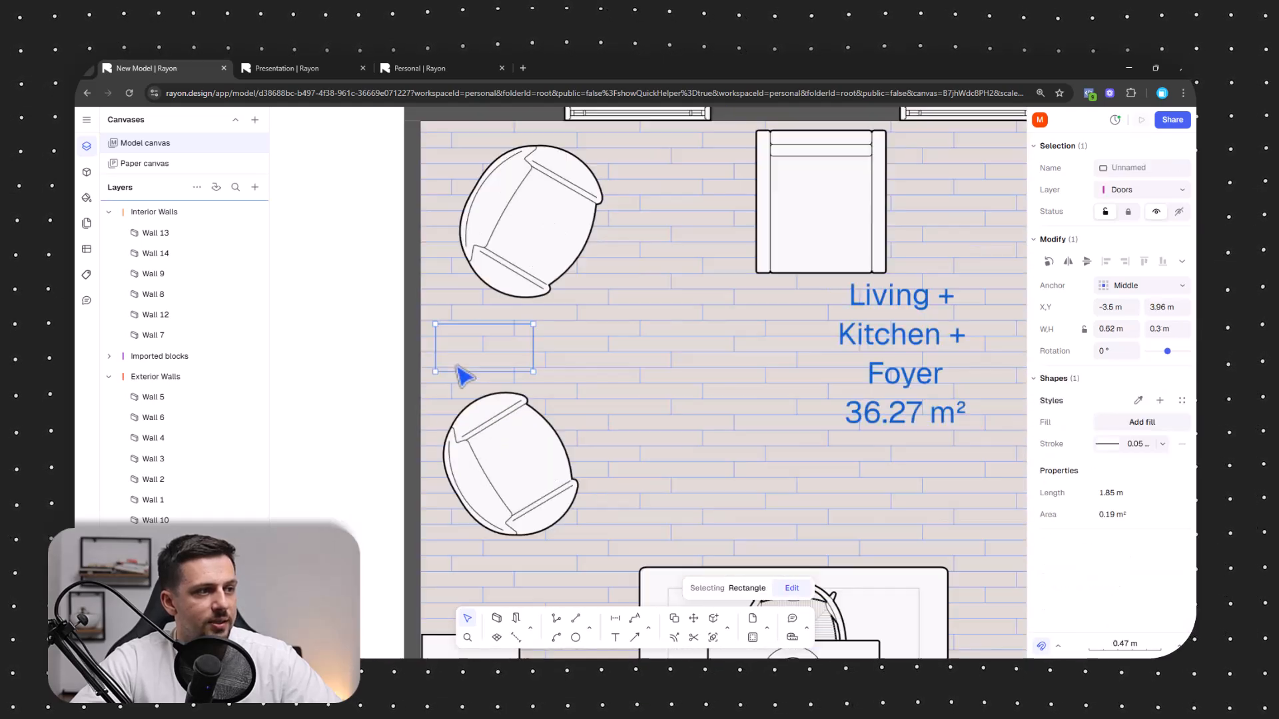
{"action": "scroll", "coordinate": [822, 306], "scroll_direction": "down", "scroll_amount": 3}
{"action": "scroll", "coordinate": [836, 270], "scroll_direction": "up", "scroll_amount": 5}
{"action": "scroll", "coordinate": [836, 270], "scroll_direction": "down", "scroll_amount": 6}
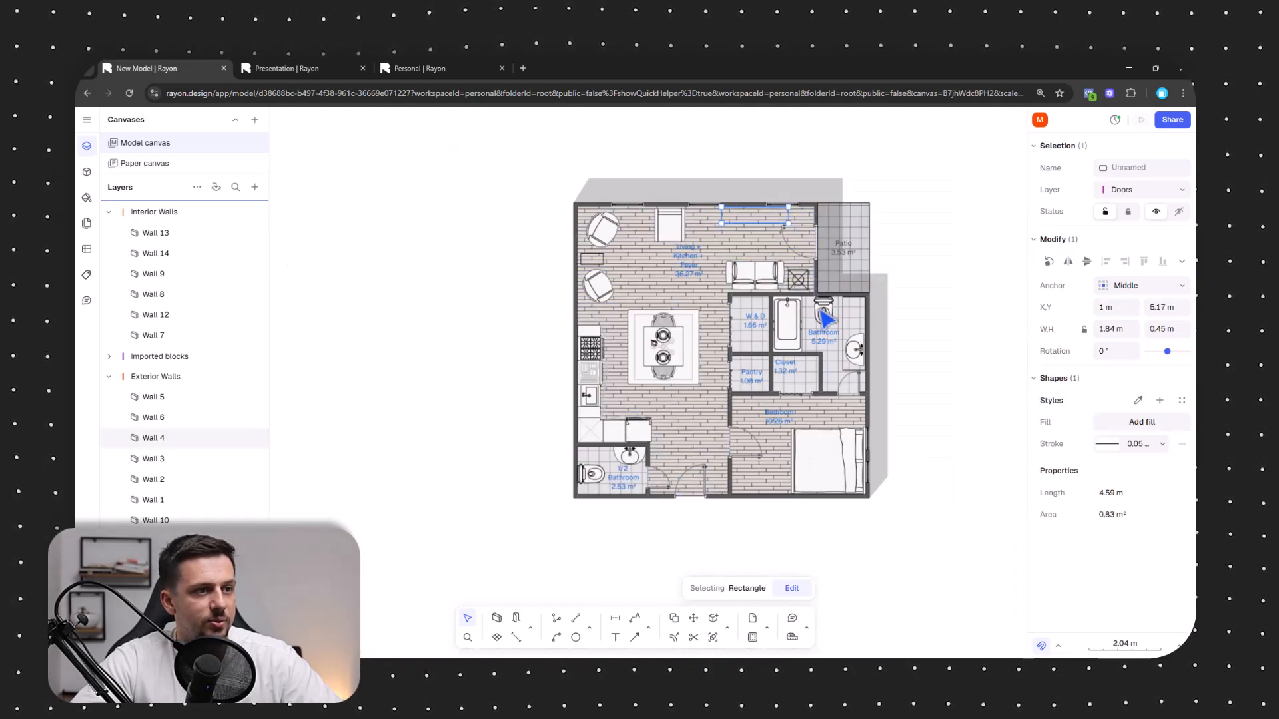
{"action": "scroll", "coordinate": [873, 351], "scroll_direction": "up", "scroll_amount": 3}
Give the bathroom counter, living room console and side table rectangles a solid near-white fill
{"action": "left_click", "coordinate": [864, 354]}
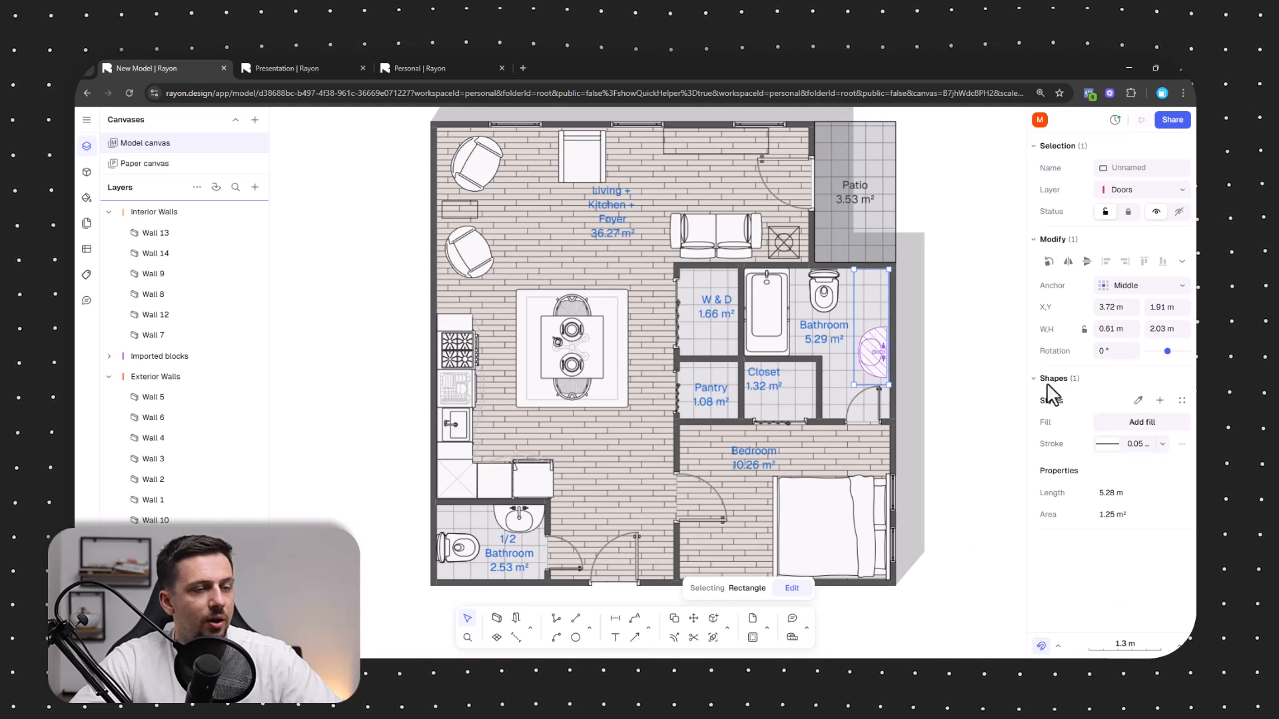
{"action": "left_click", "coordinate": [776, 156], "text": "shift"}
{"action": "left_click", "coordinate": [478, 212], "text": "shift"}
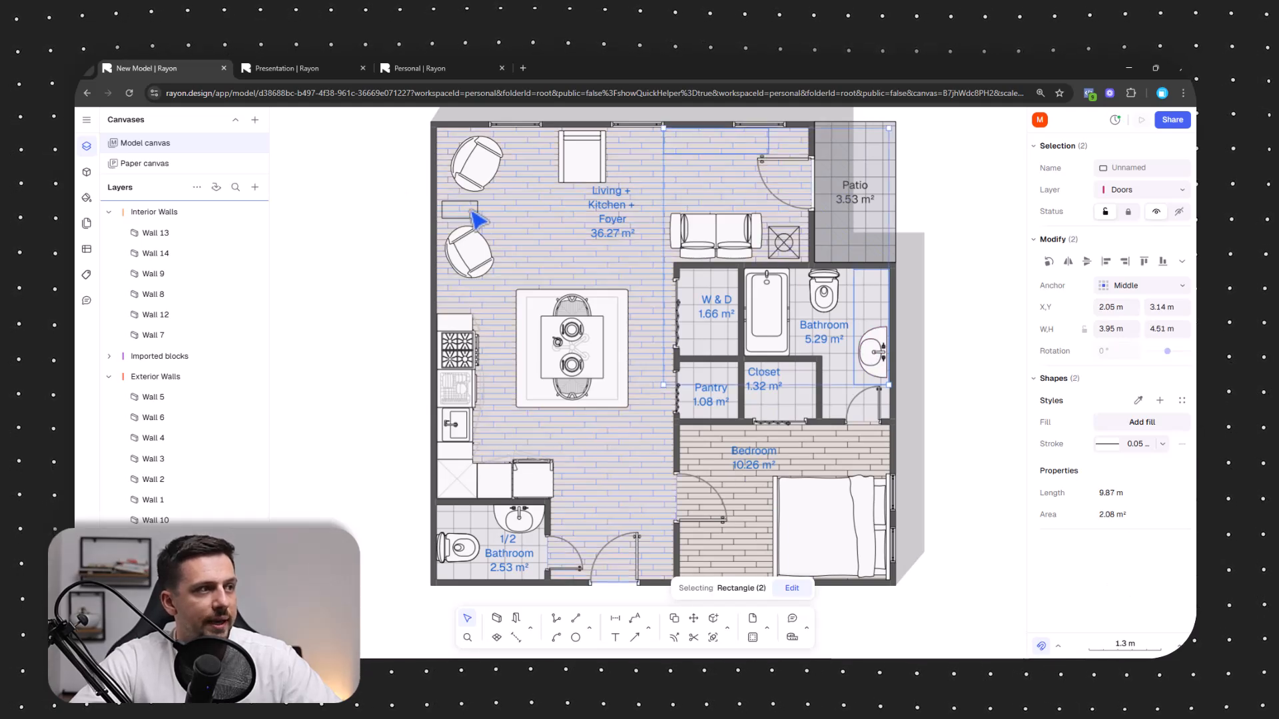
{"action": "left_click", "coordinate": [1106, 422]}
{"action": "left_click", "coordinate": [1105, 422]}
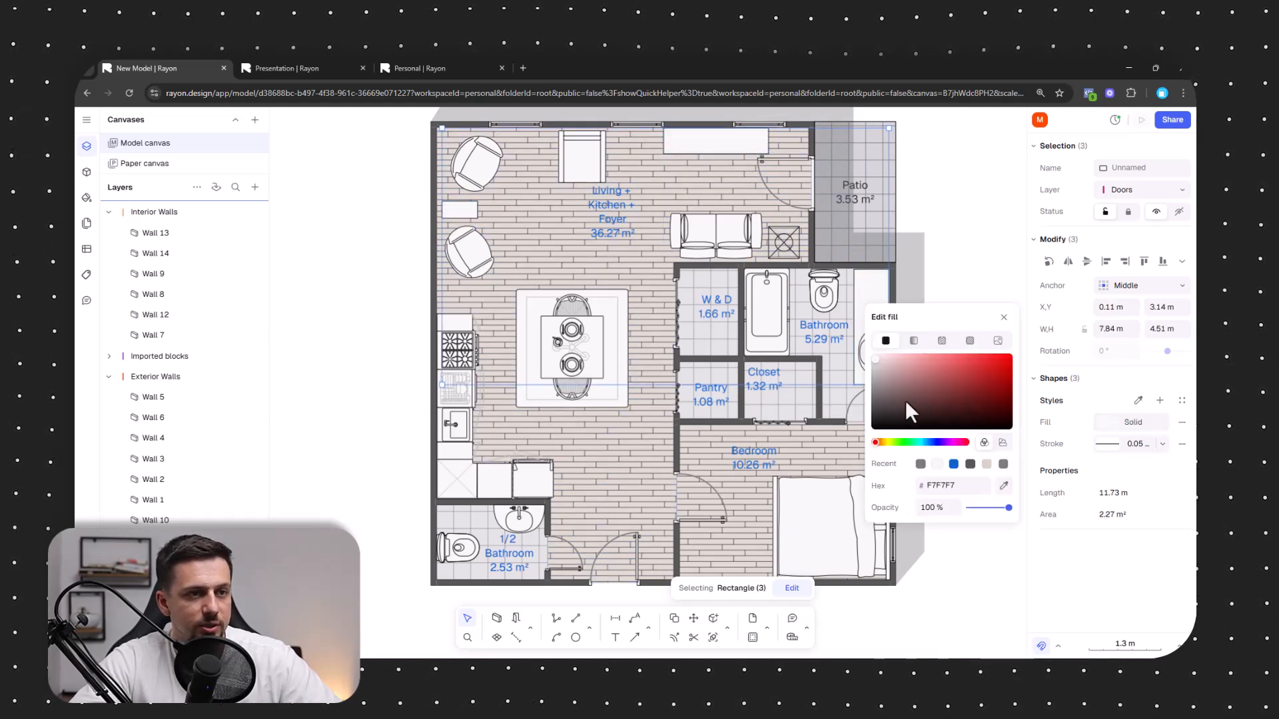
{"action": "left_click_drag", "start_coordinate": [885, 381], "coordinate": [845, 362]}
{"action": "left_click", "coordinate": [974, 243]}
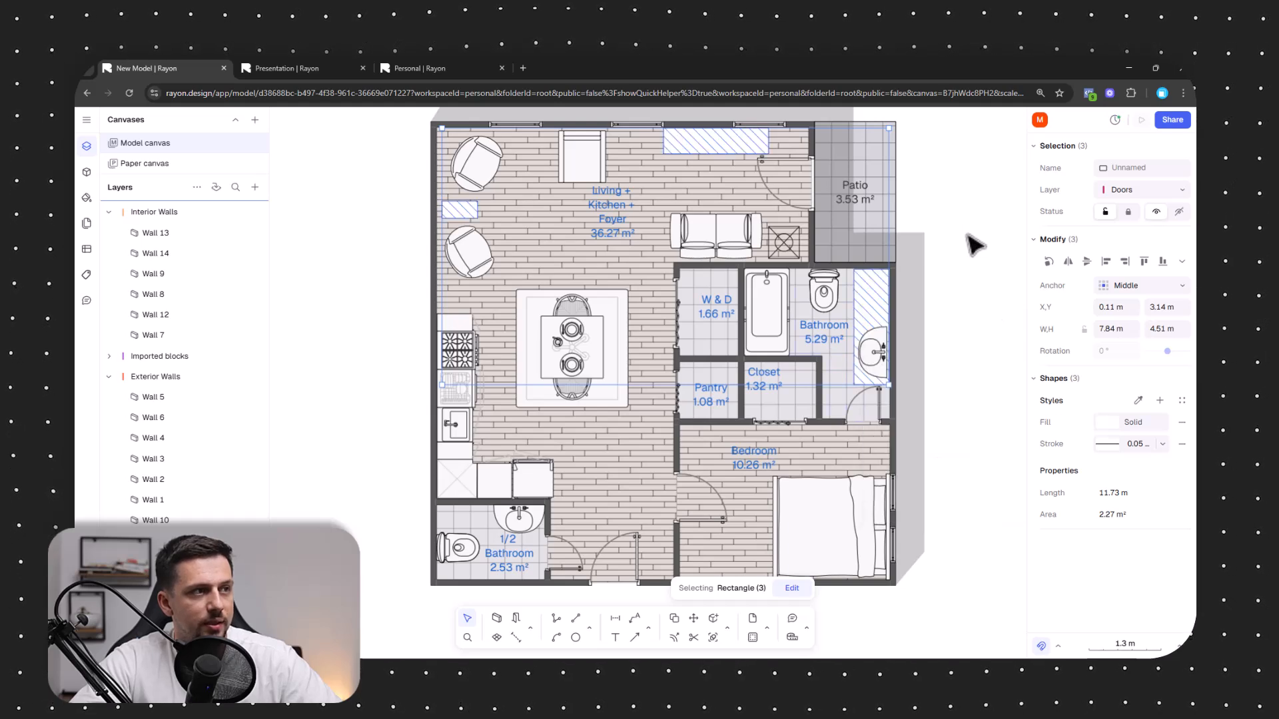
Select the room tags of all the rooms together, including the patio tag
{"action": "left_click", "coordinate": [769, 393]}
{"action": "left_click", "coordinate": [711, 398], "text": "shift"}
{"action": "left_click", "coordinate": [758, 455], "text": "shift"}
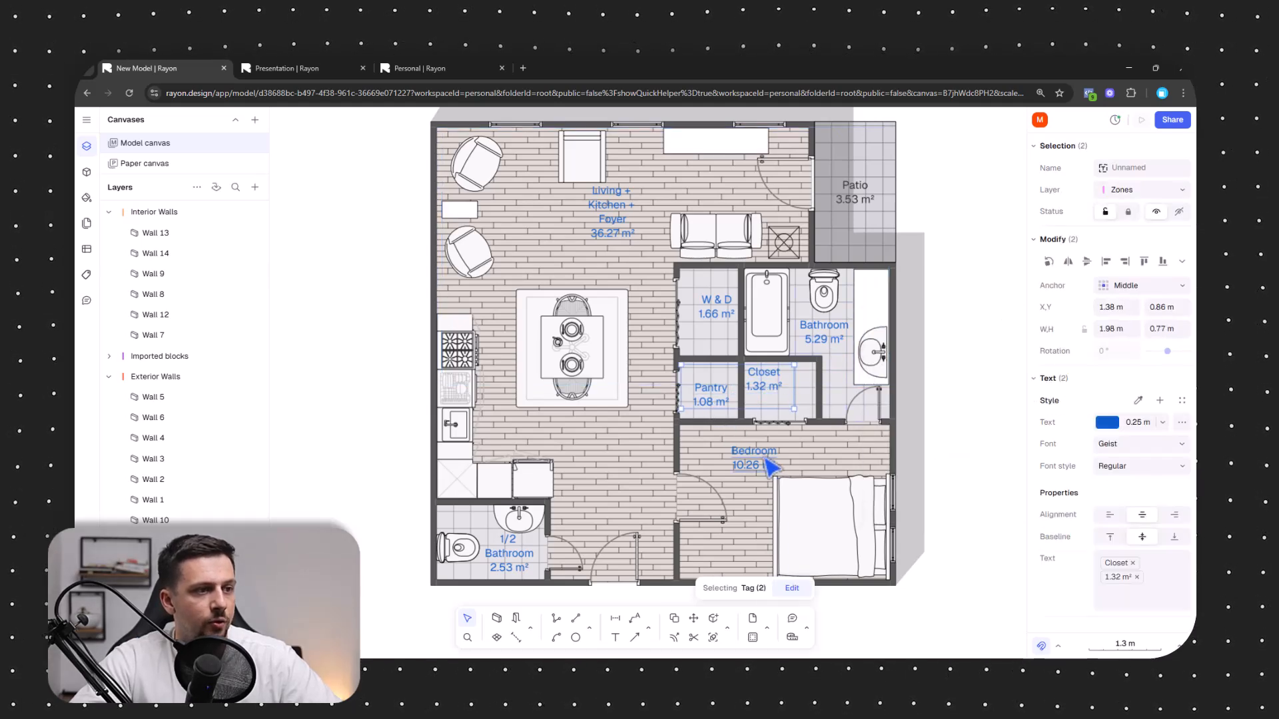
{"action": "left_click", "coordinate": [514, 558], "text": "shift"}
{"action": "left_click", "coordinate": [603, 175], "text": "shift"}
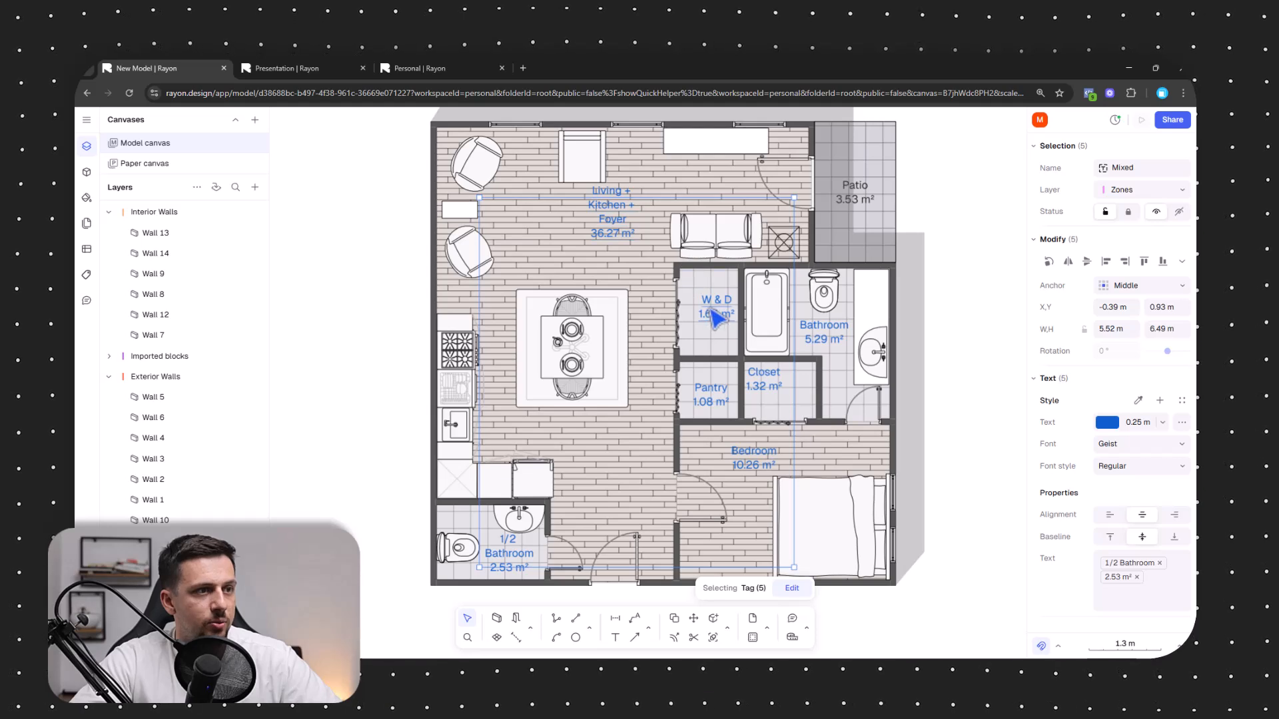
{"action": "left_click", "coordinate": [824, 340], "text": "shift"}
{"action": "left_click", "coordinate": [859, 195], "text": "shift"}
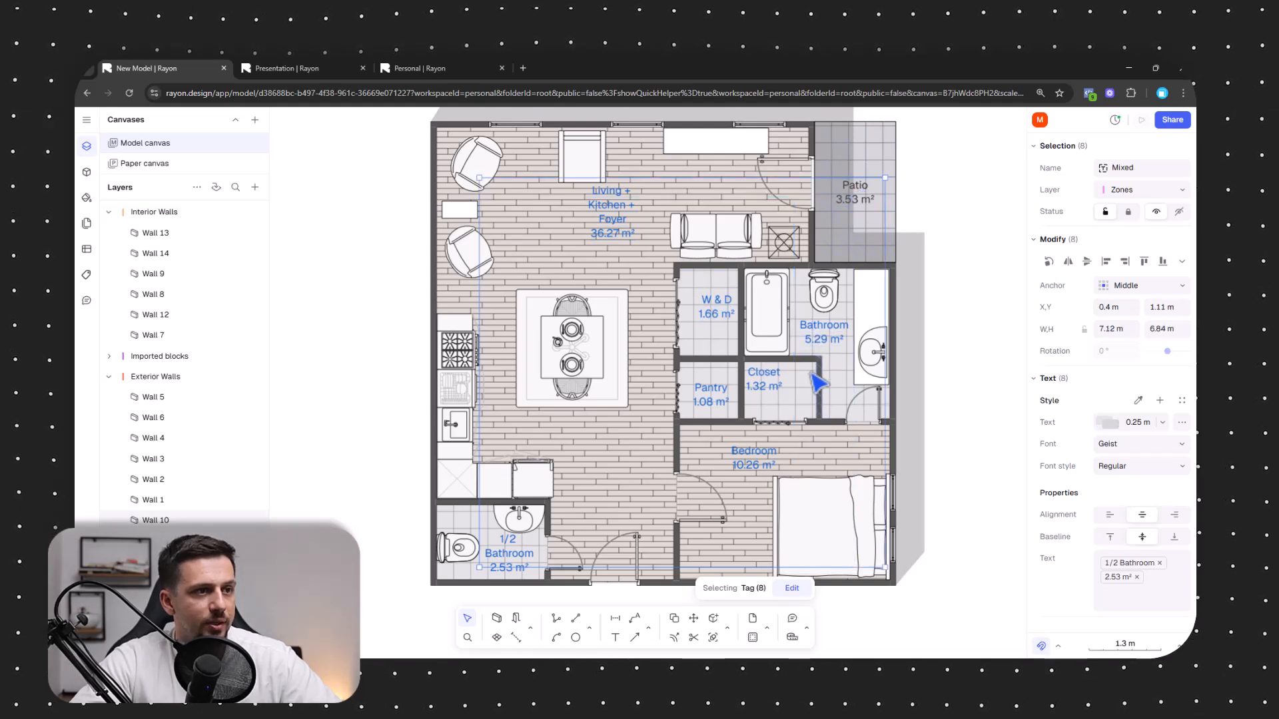